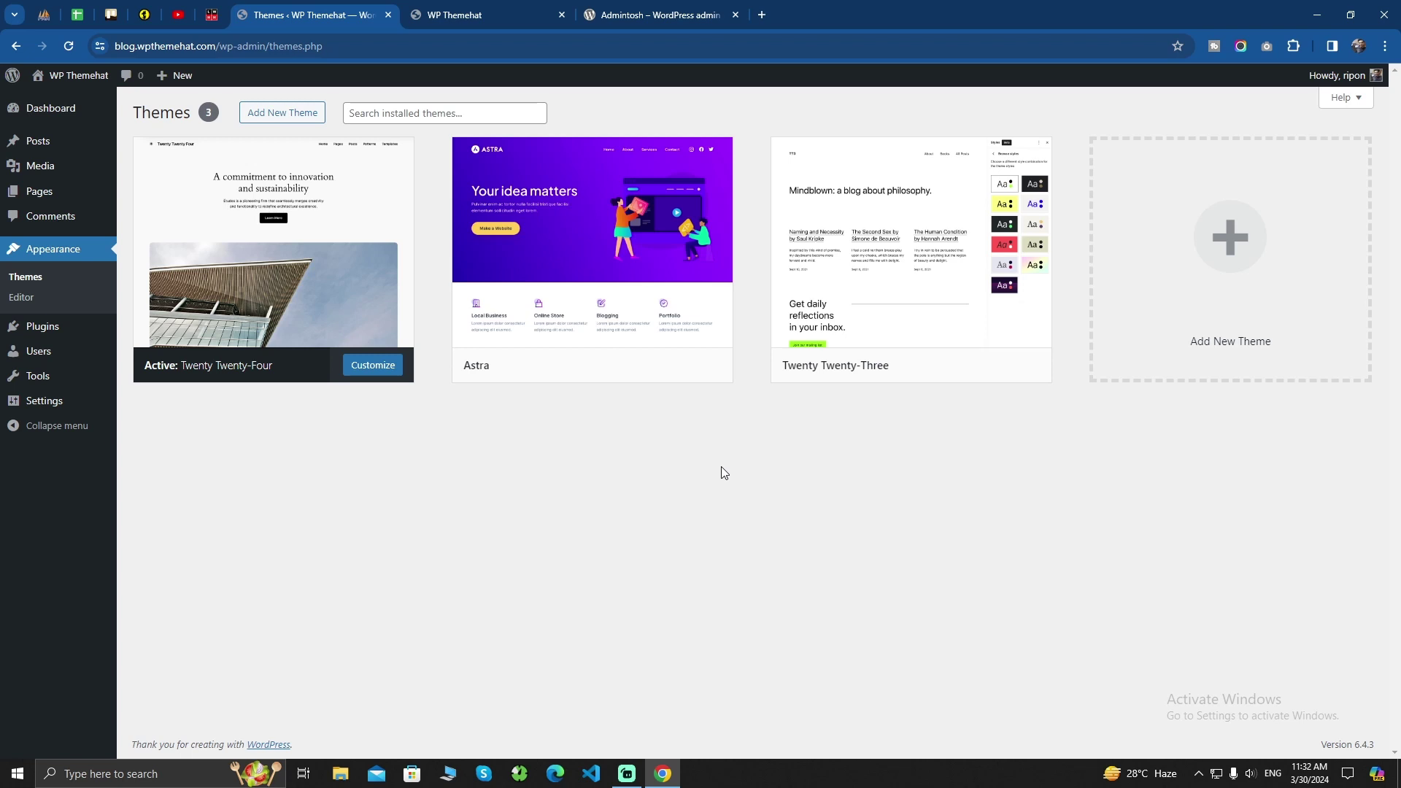
# Switch to the browser tab with the Admintosh plugin's wordpress.org page
pyautogui.click(661, 15)
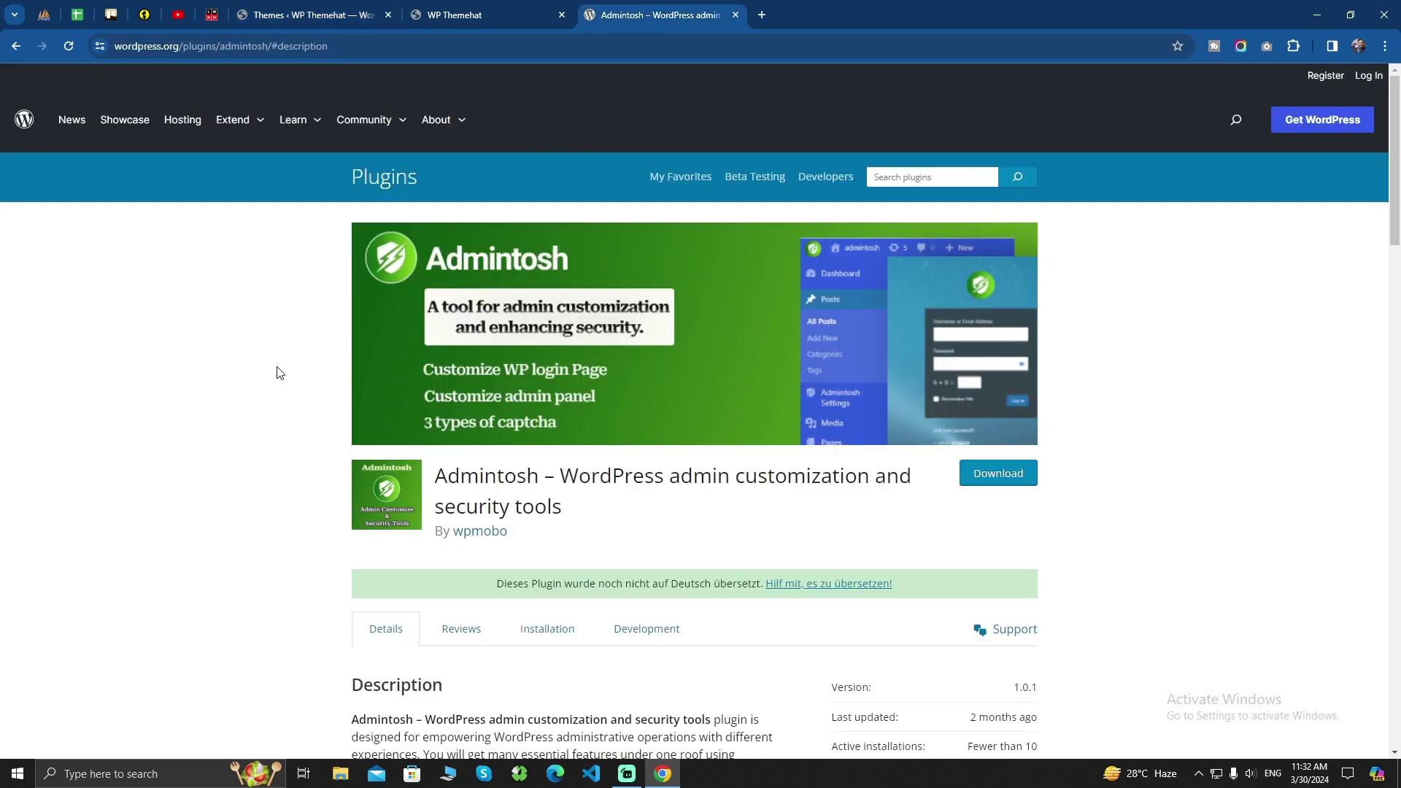
# Read down through Admintosh's features, noting the random-number captcha, to the Screenshots section
pyautogui.scroll(-5, 611, 446)
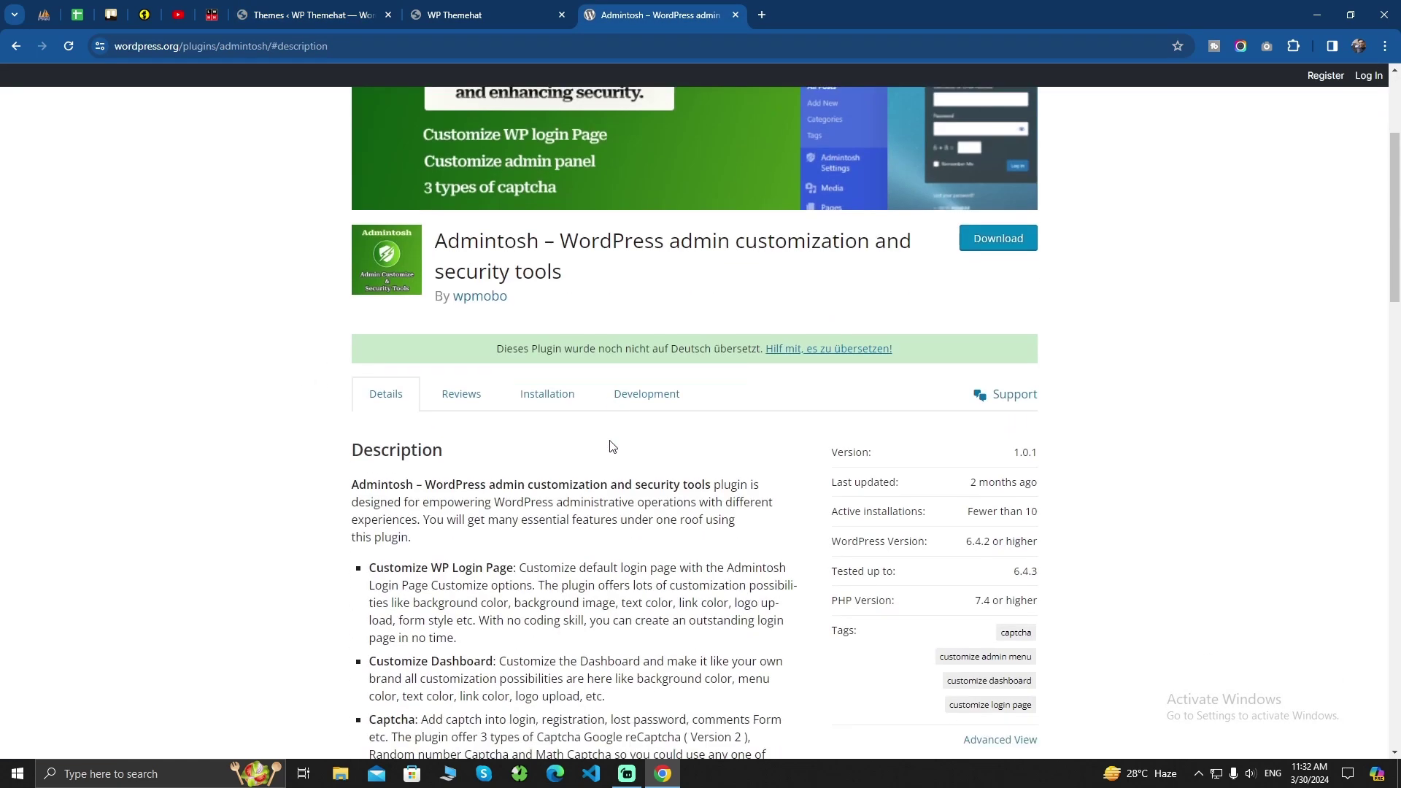
pyautogui.scroll(-3, 612, 447)
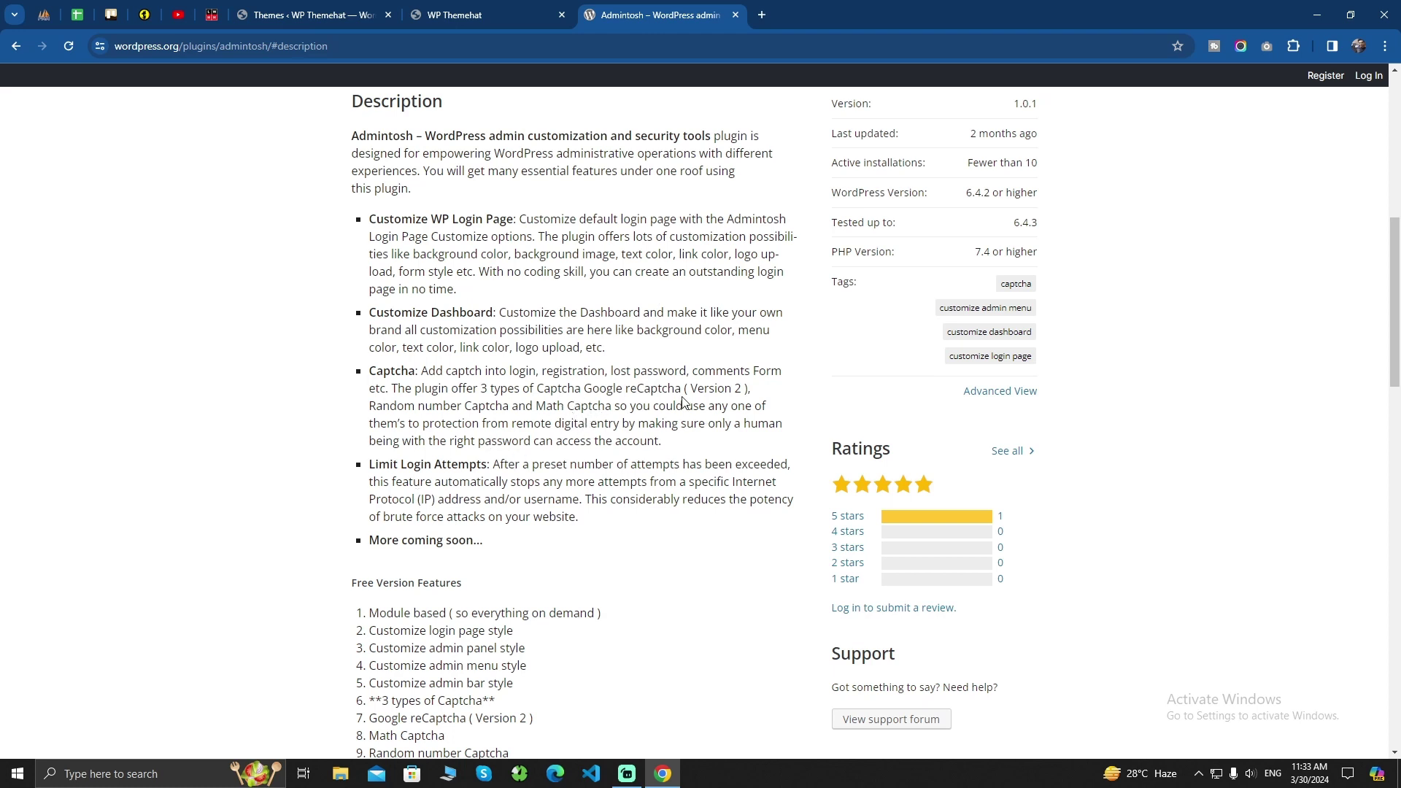
pyautogui.moveTo(419, 408); pyautogui.dragTo(457, 411)
pyautogui.click(522, 413)
pyautogui.scroll(-15, 523, 413)
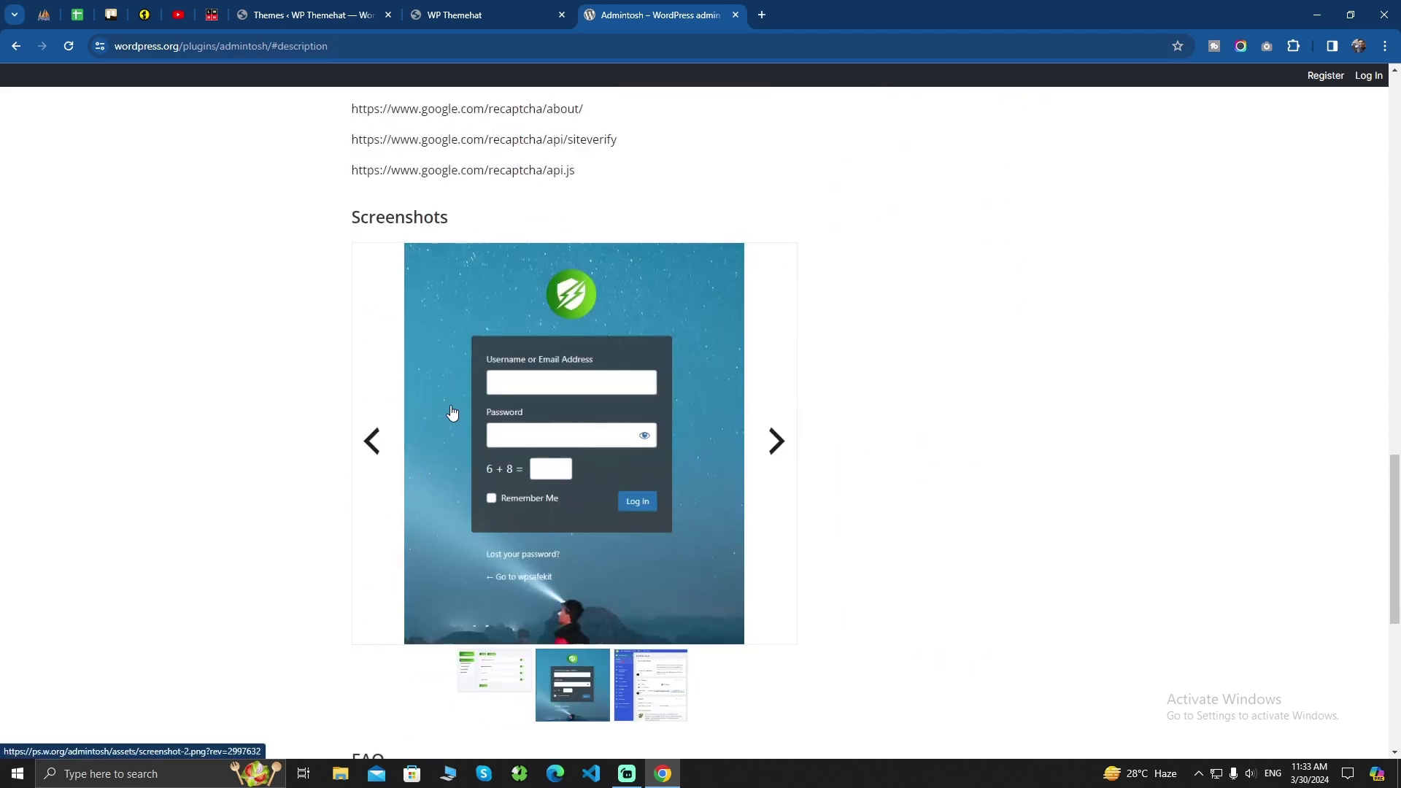
pyautogui.click(491, 682)
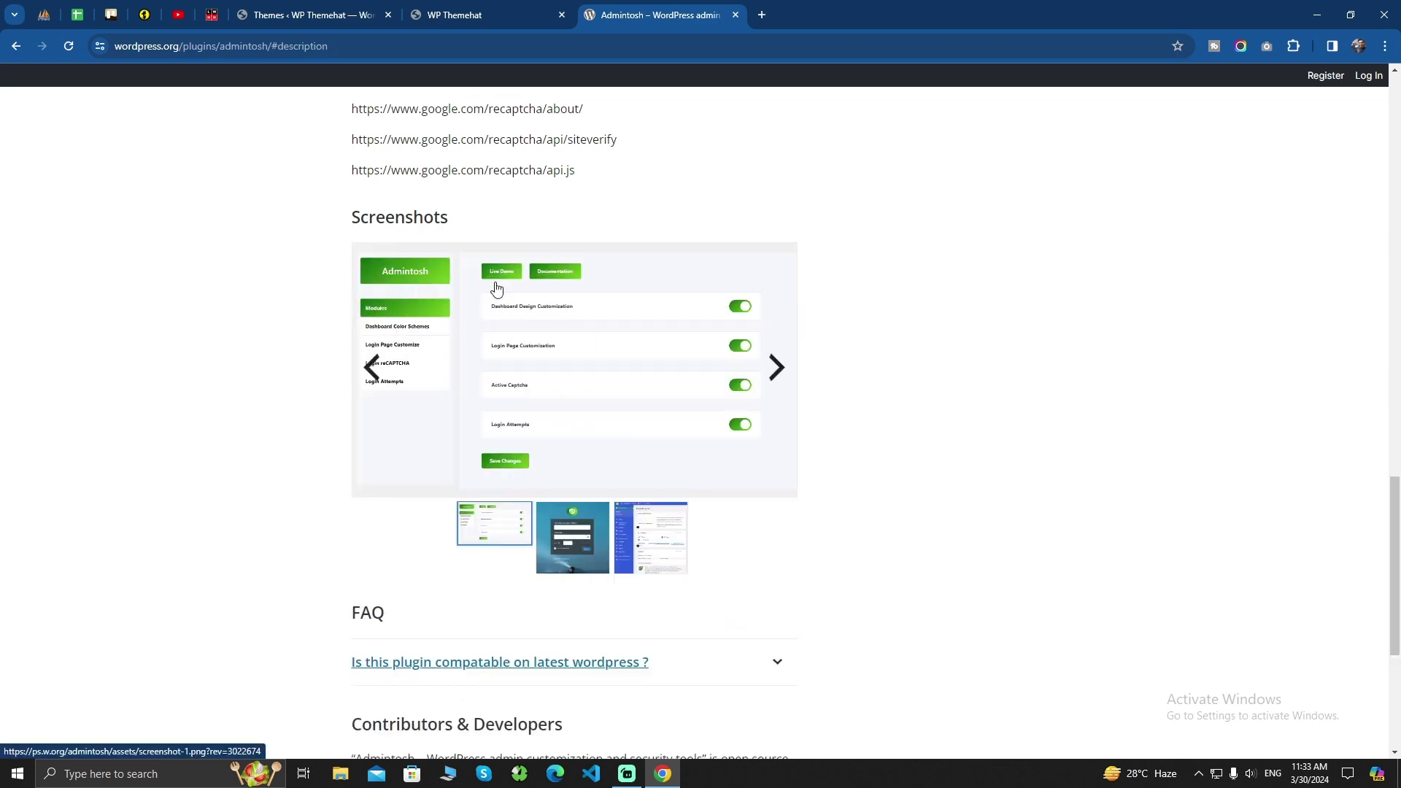
pyautogui.click(585, 363)
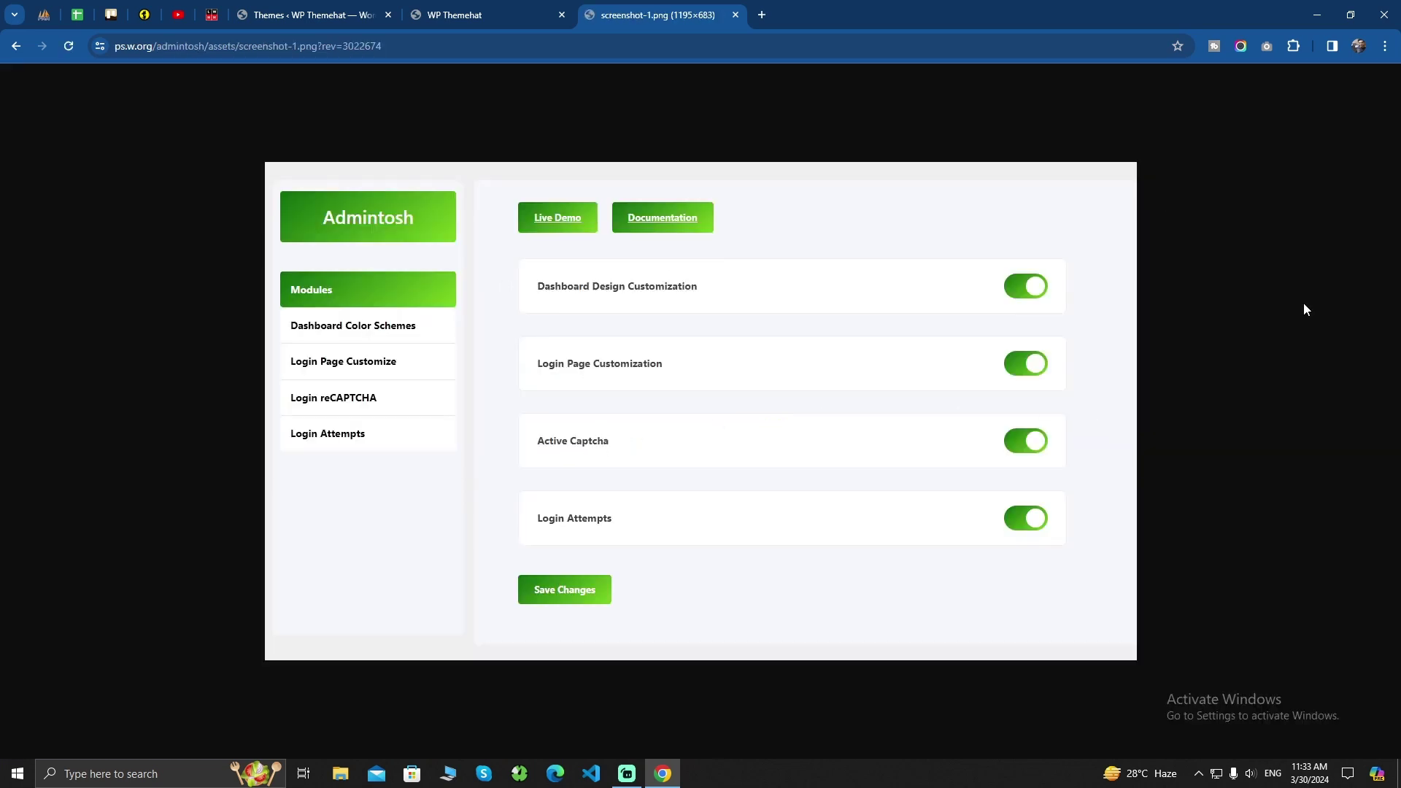
pyautogui.click(25, 52)
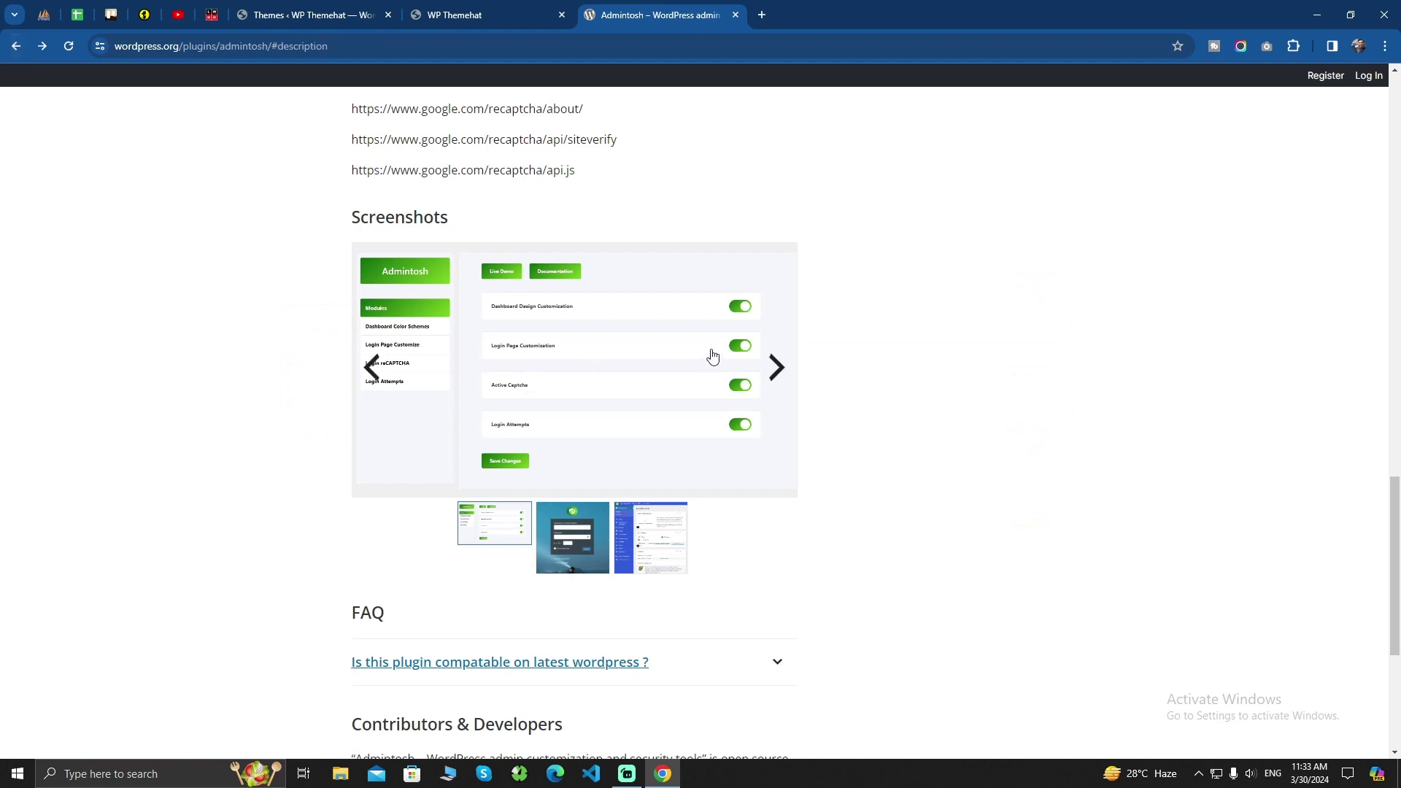
pyautogui.click(774, 366)
pyautogui.click(603, 405)
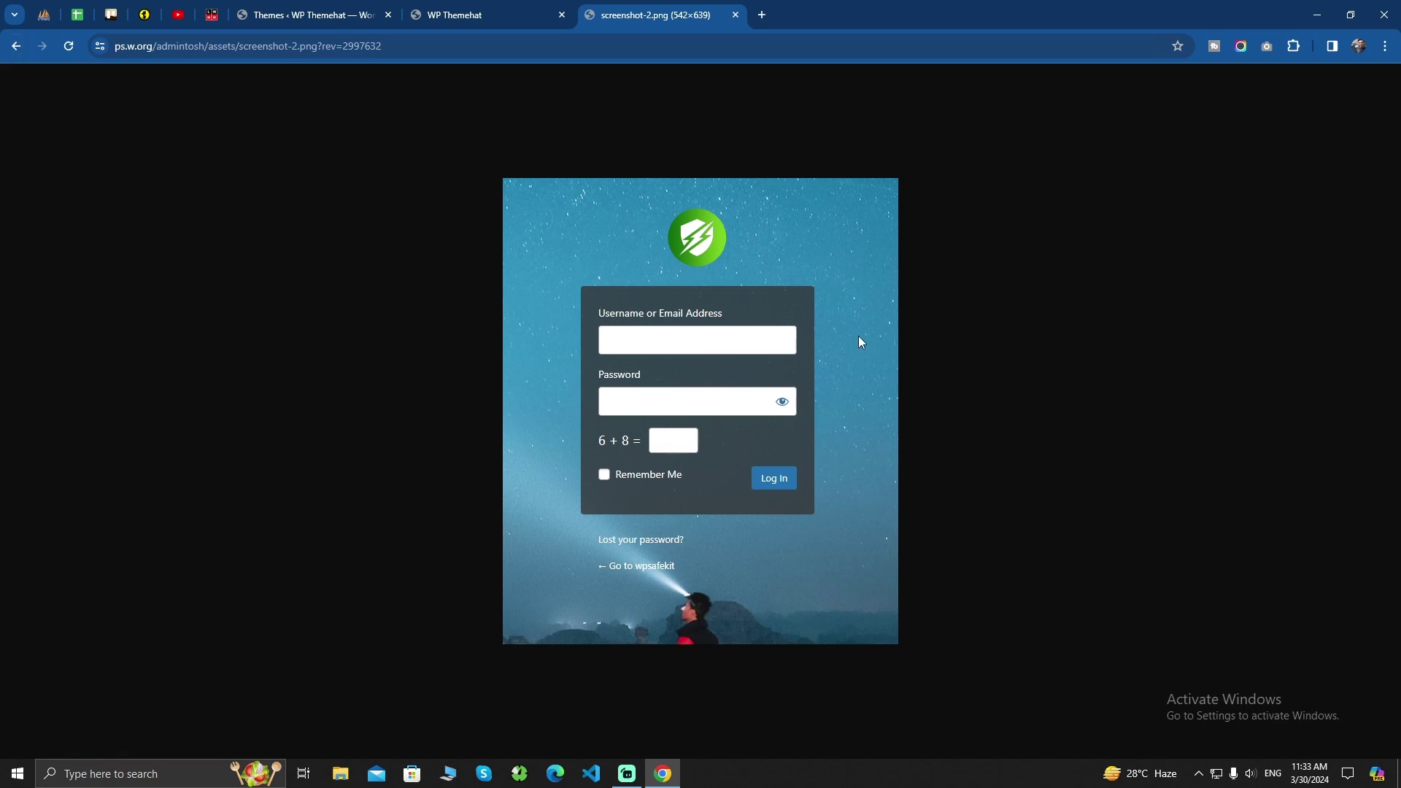
pyautogui.click(16, 47)
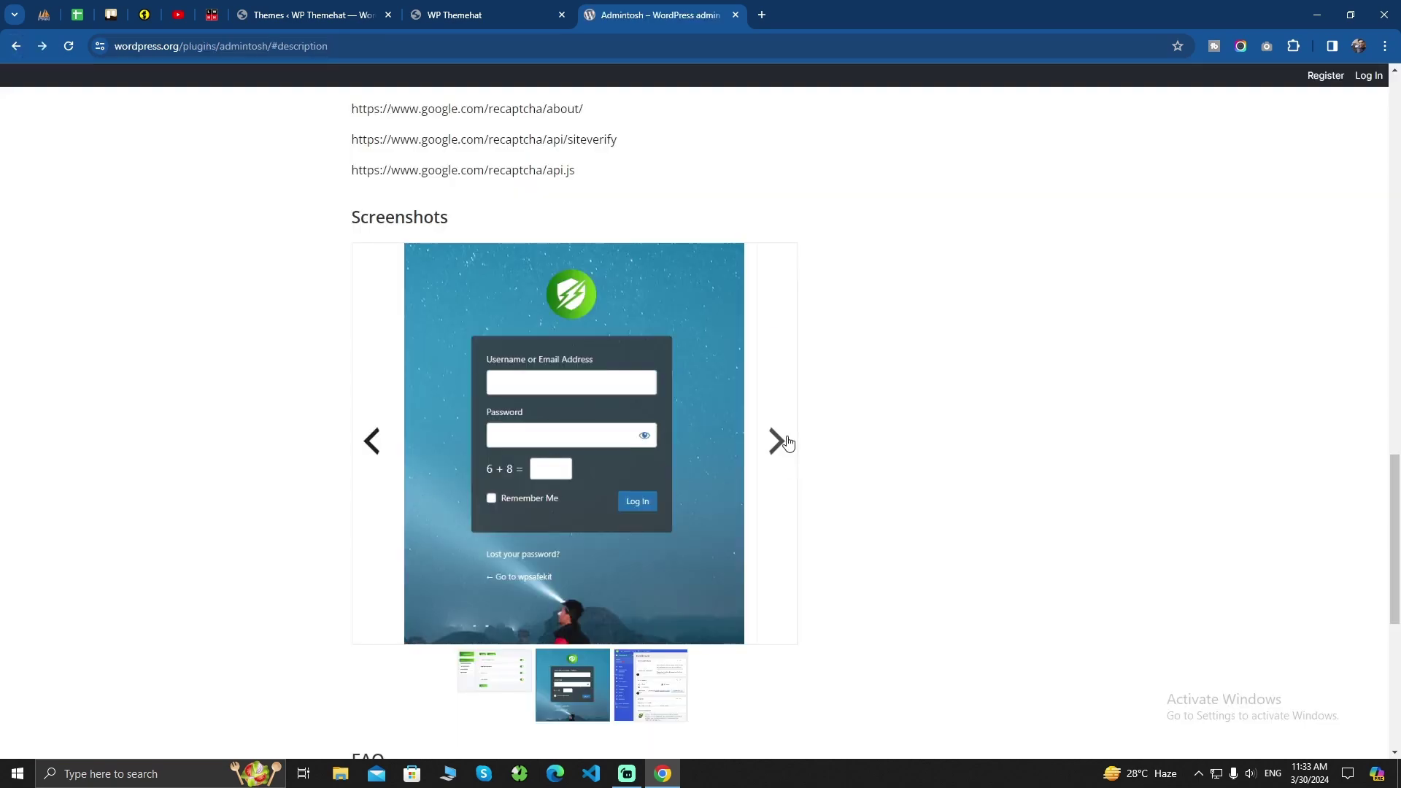
pyautogui.click(777, 441)
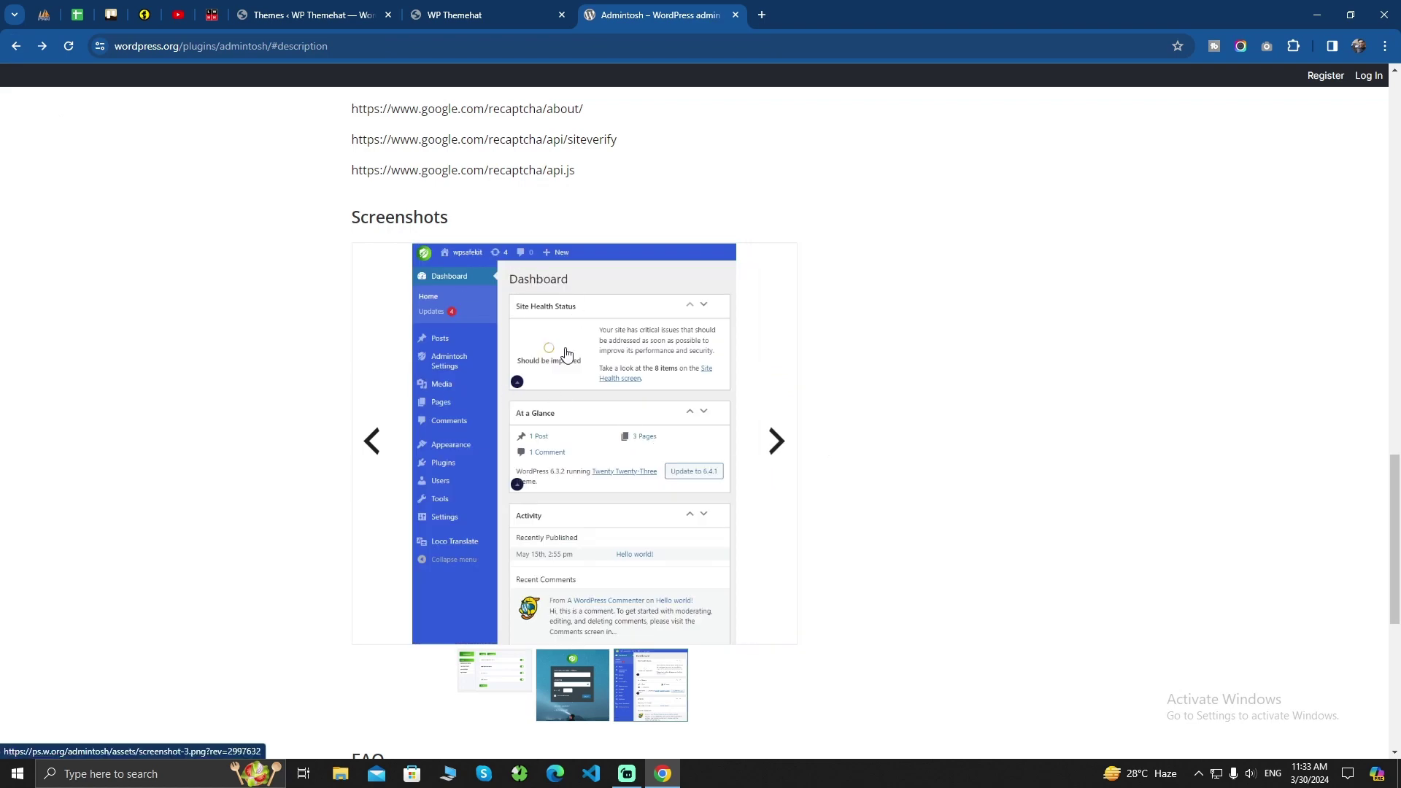
pyautogui.click(562, 352)
pyautogui.click(280, 16)
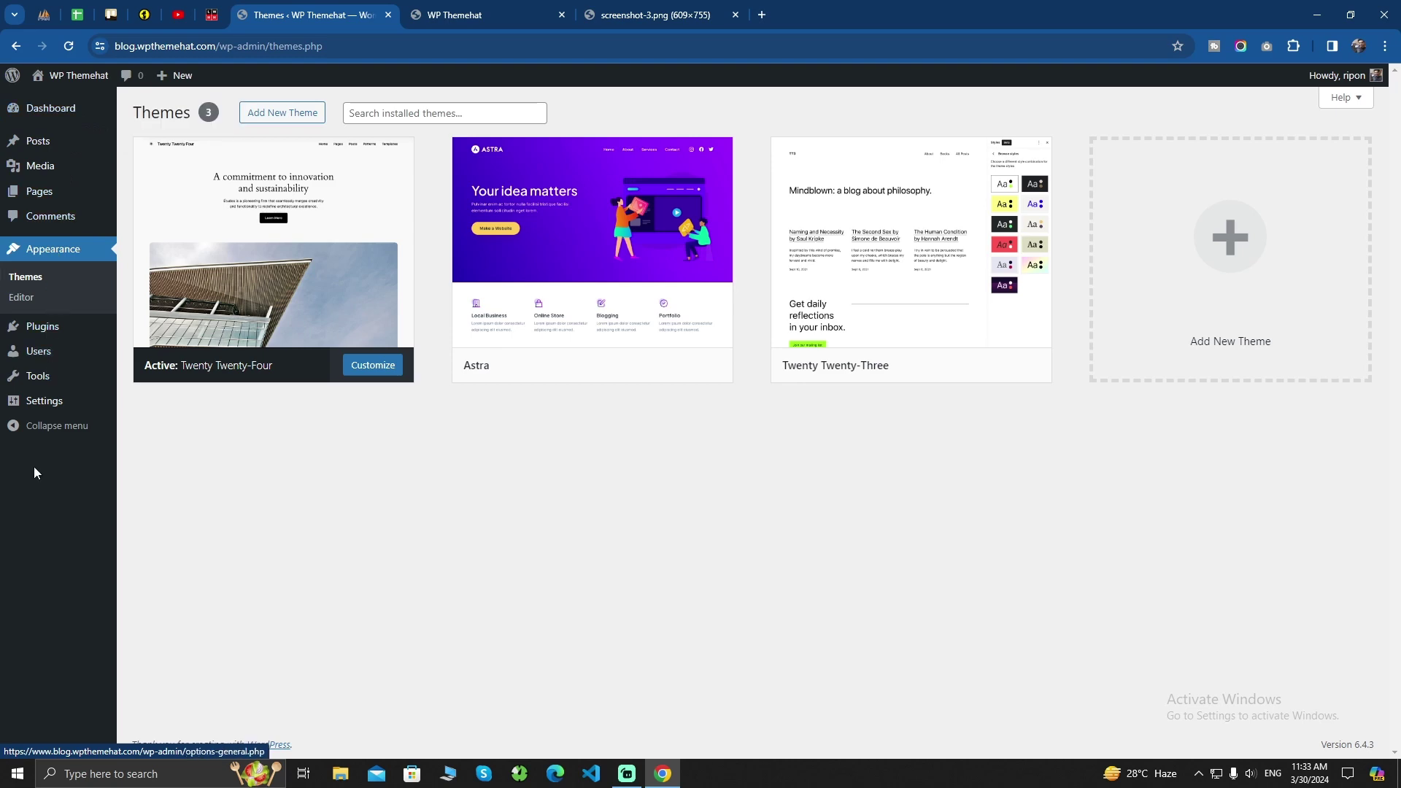
pyautogui.click(643, 15)
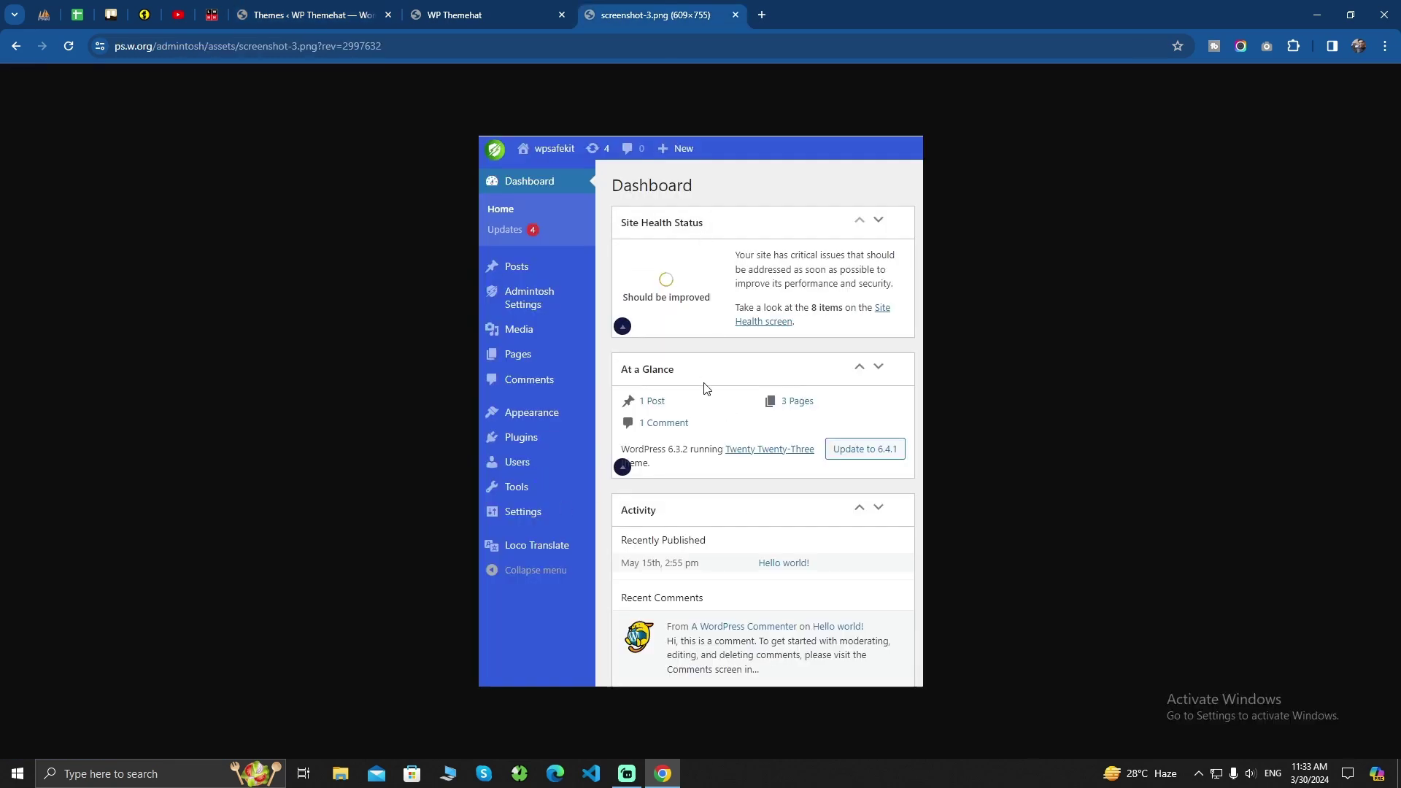
pyautogui.click(16, 46)
pyautogui.scroll(-5, 683, 504)
pyautogui.scroll(20, 656, 507)
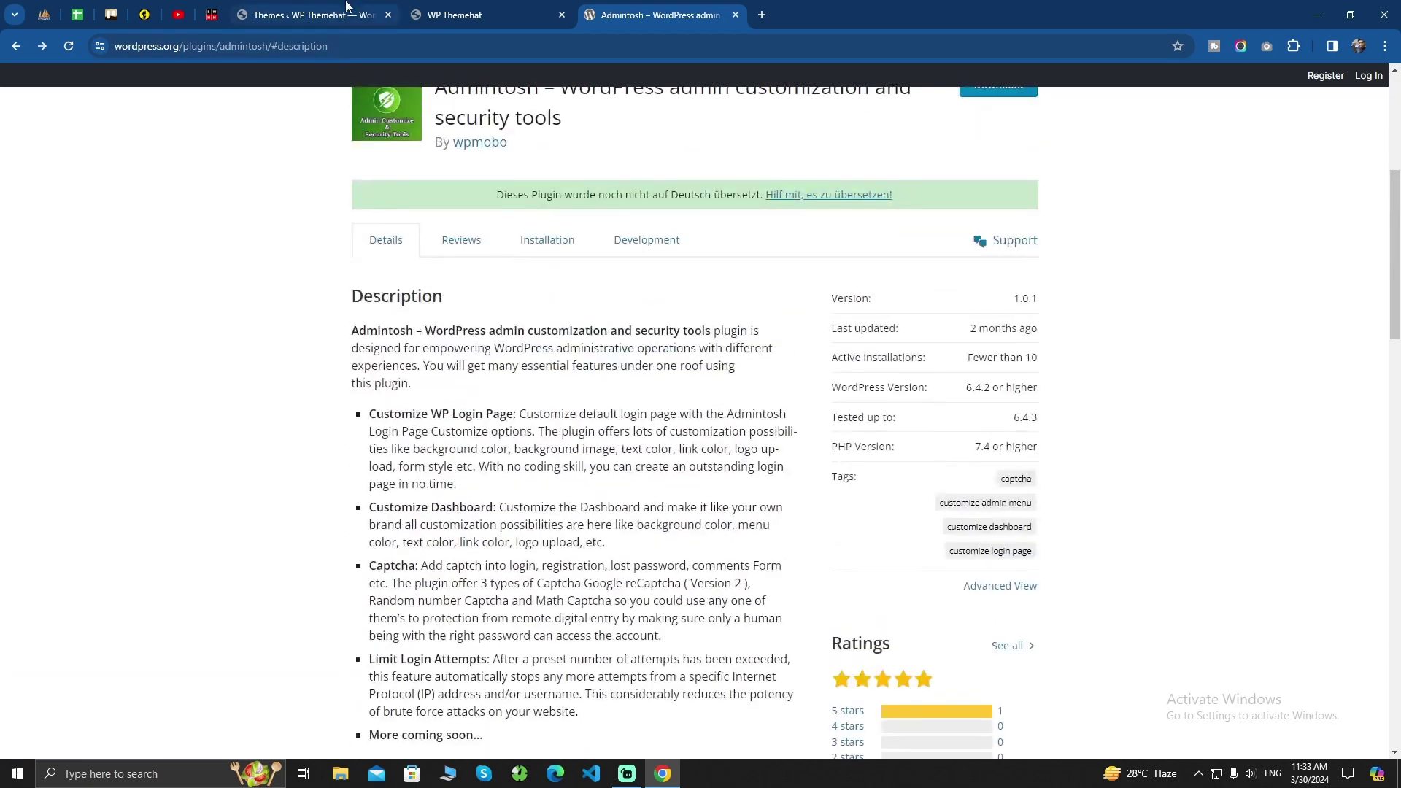
# Check the site's live homepage, then return to the Themes admin page
pyautogui.click(282, 15)
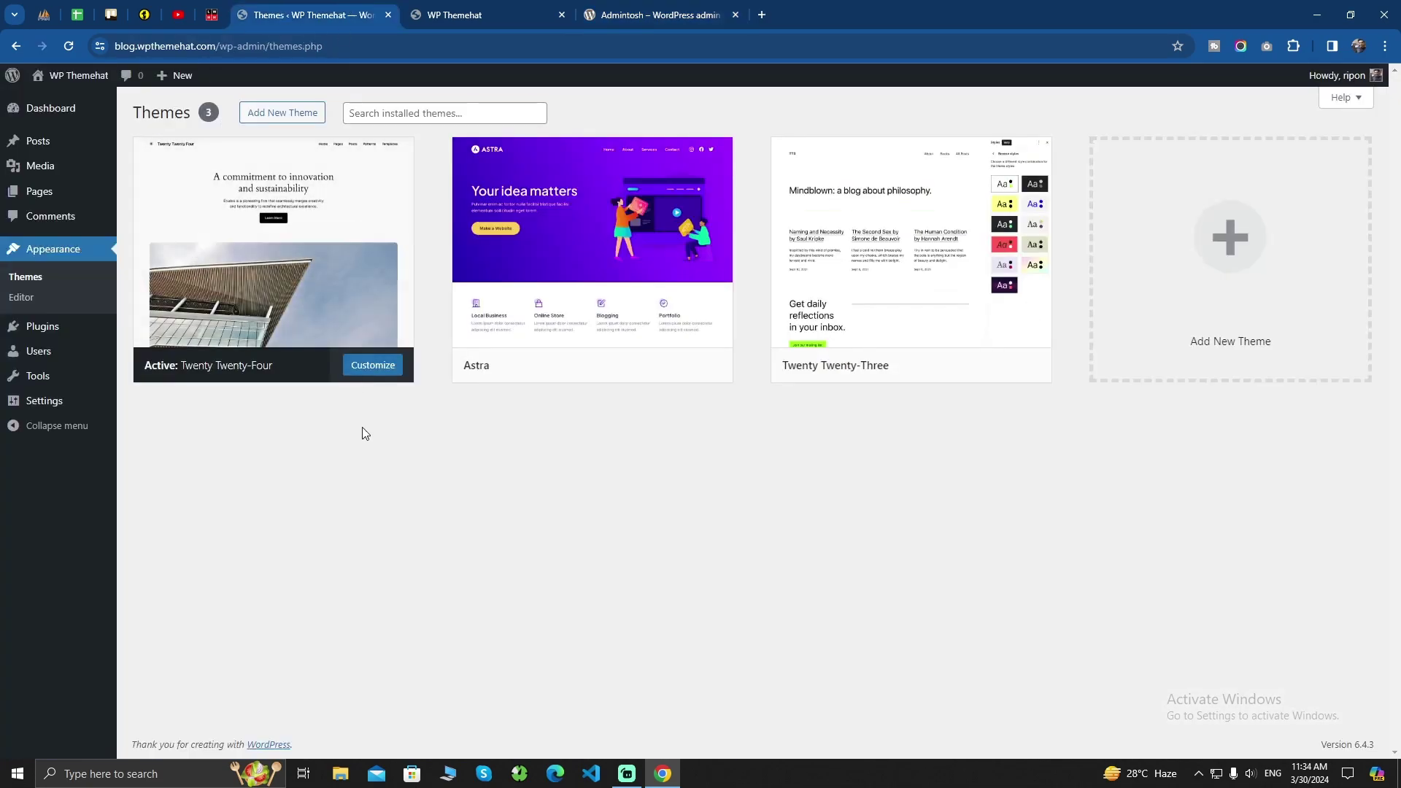
pyautogui.click(454, 14)
pyautogui.scroll(-10, 569, 441)
pyautogui.scroll(10, 568, 441)
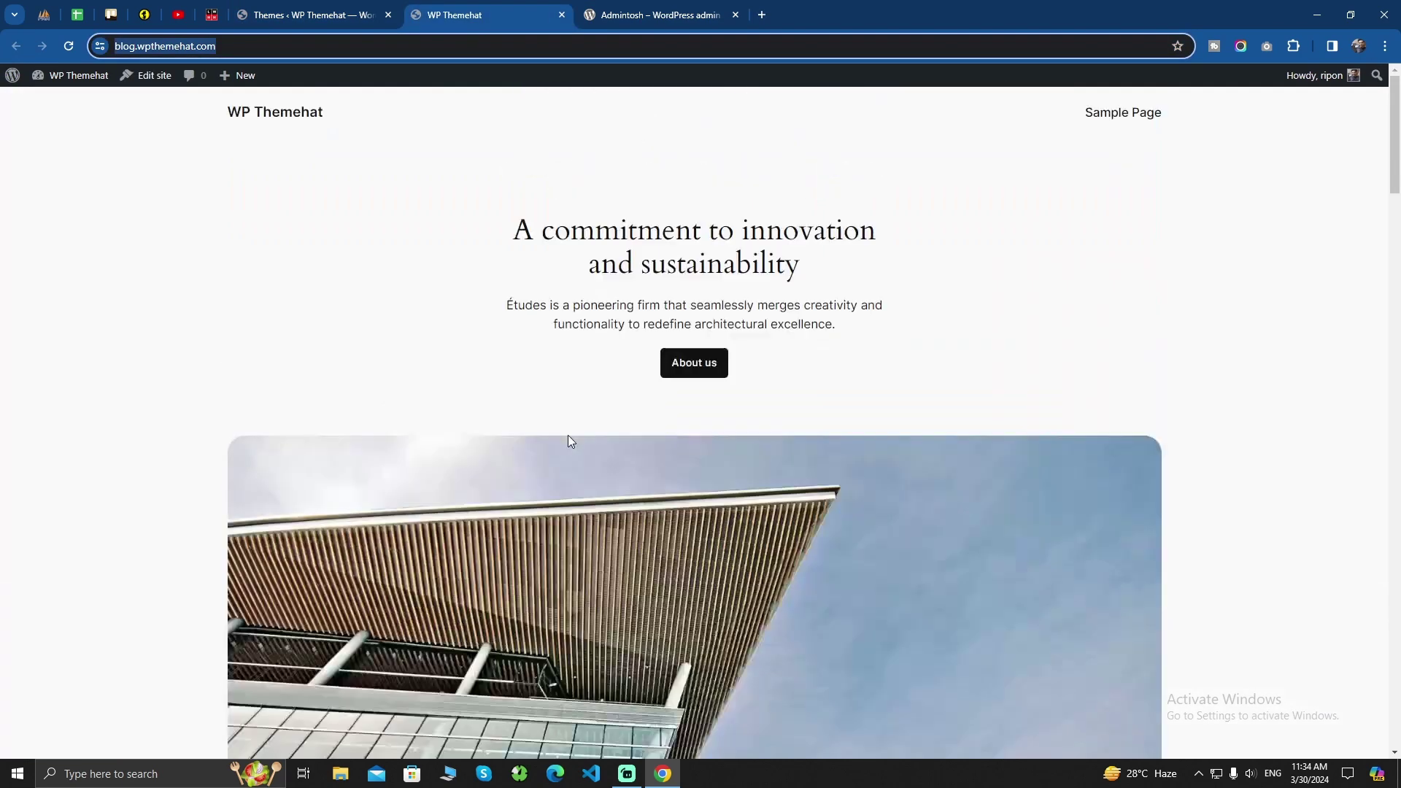
pyautogui.click(311, 15)
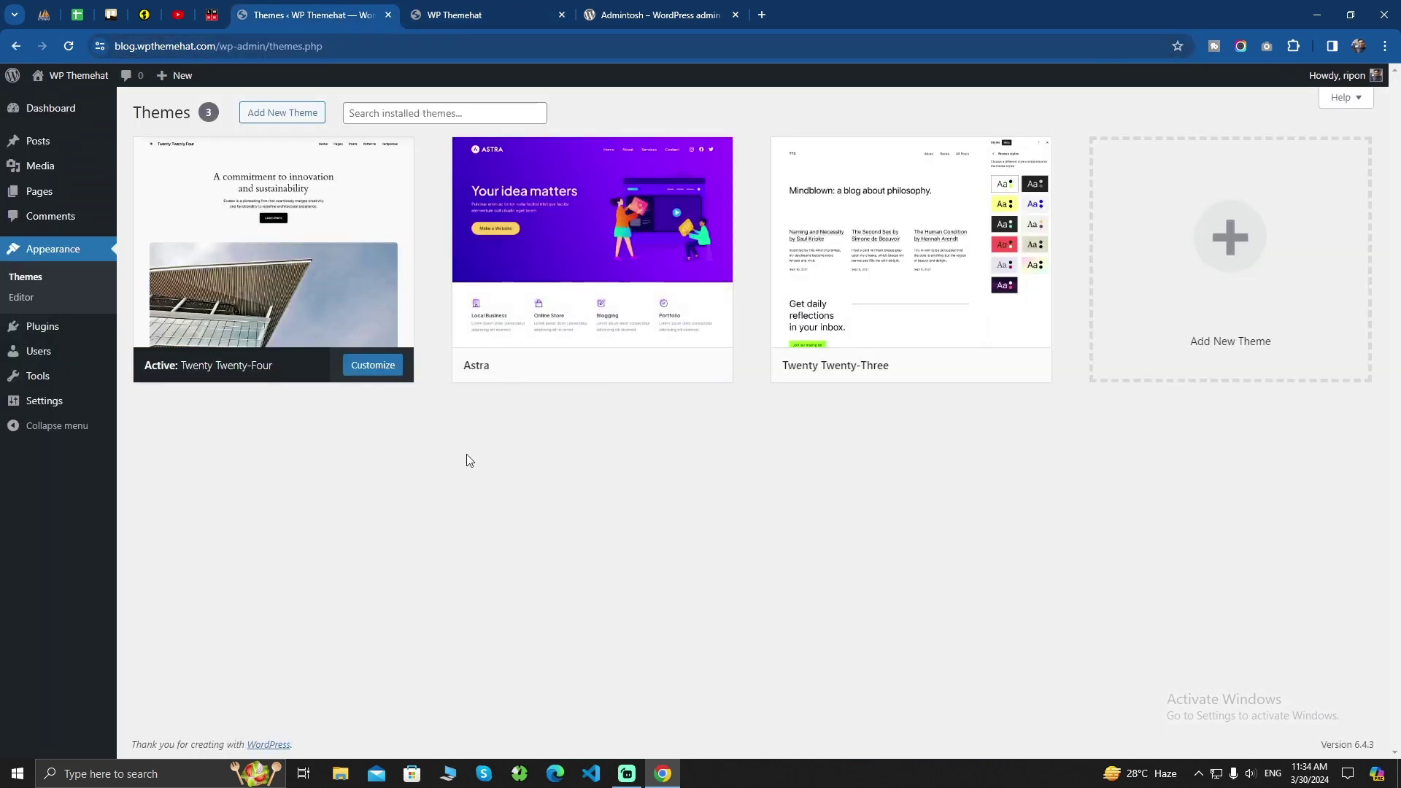
# Go to the Add New Plugin page from the Plugins menu
pyautogui.moveTo(42, 378)
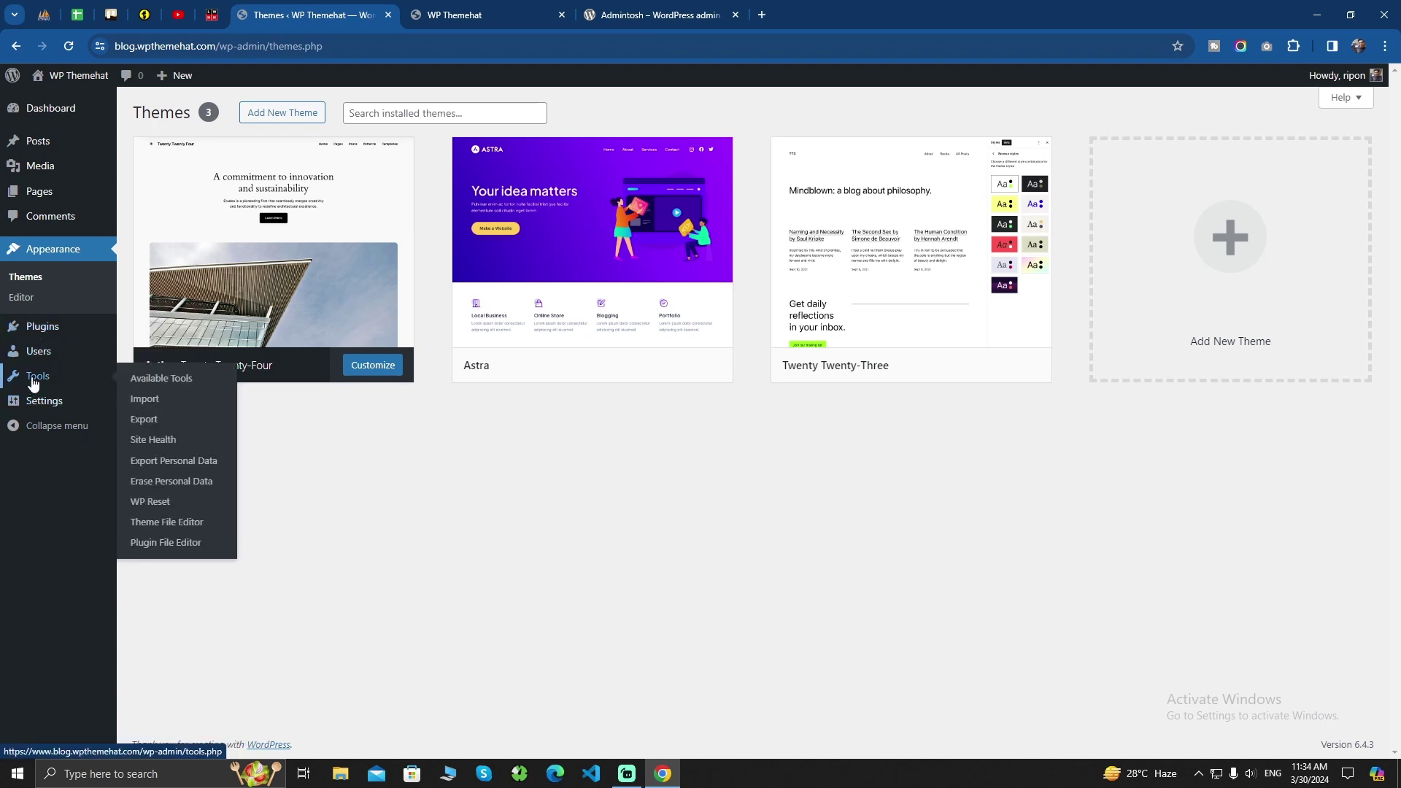
pyautogui.moveTo(40, 332)
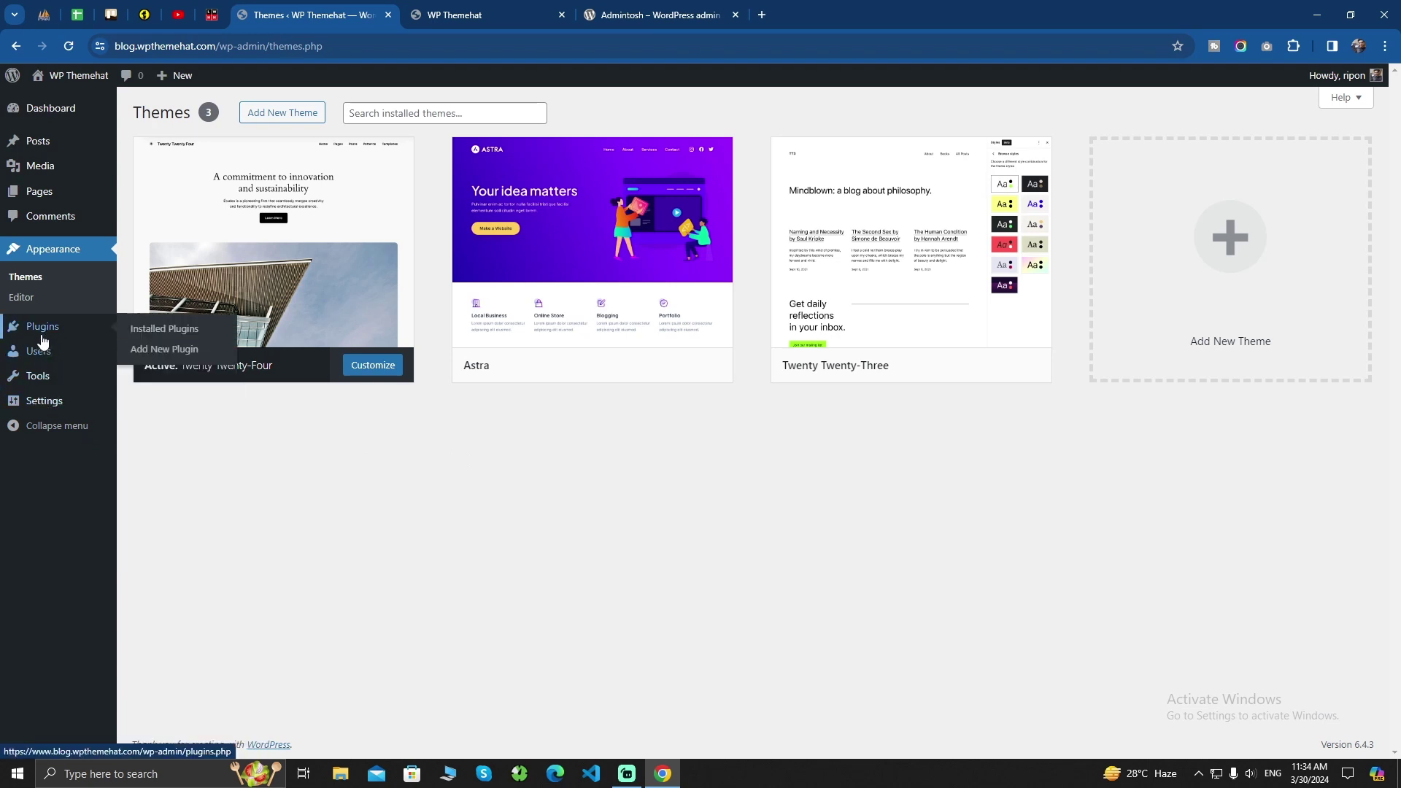
pyautogui.click(174, 353)
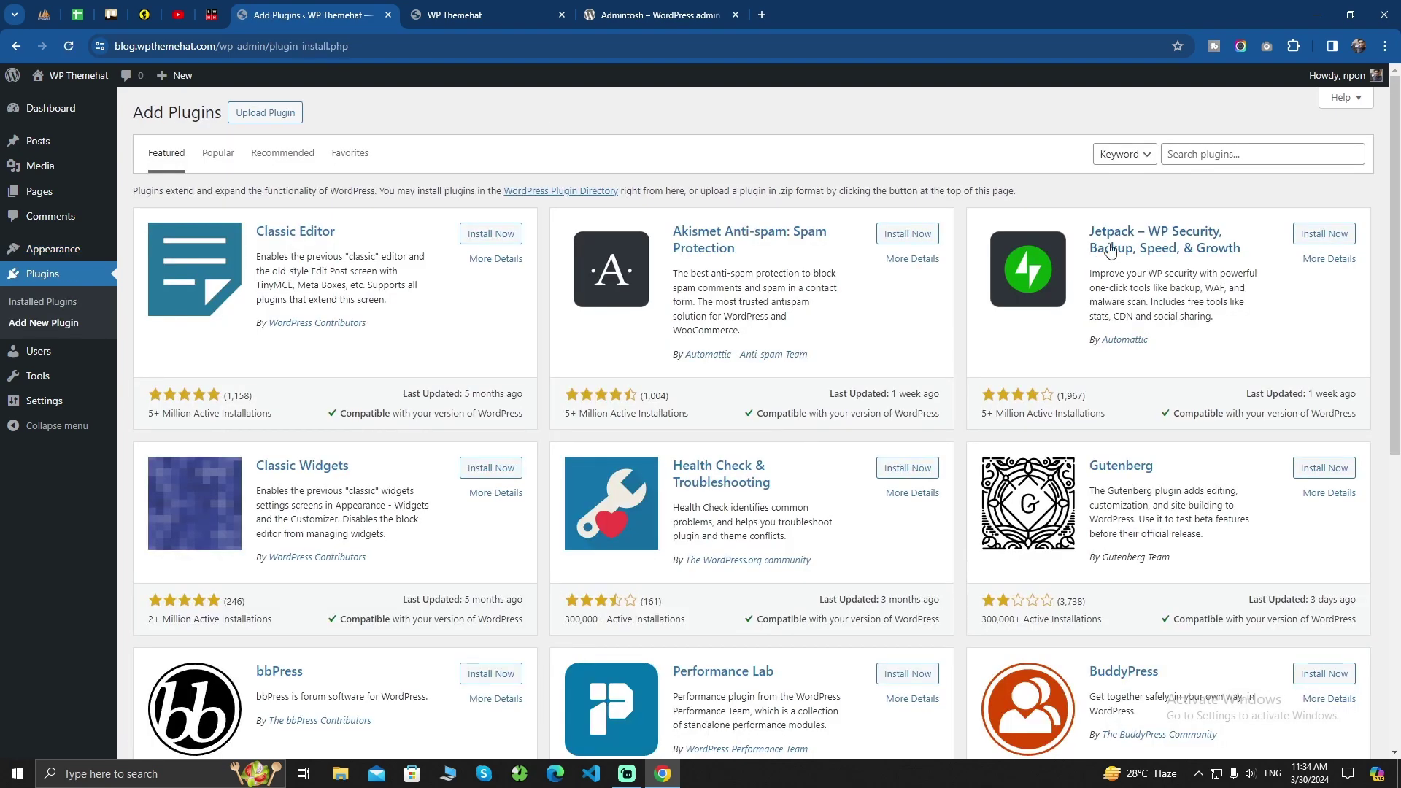
# Search plugins for 'admintosh' and install the Admintosh result
pyautogui.click(1193, 155)
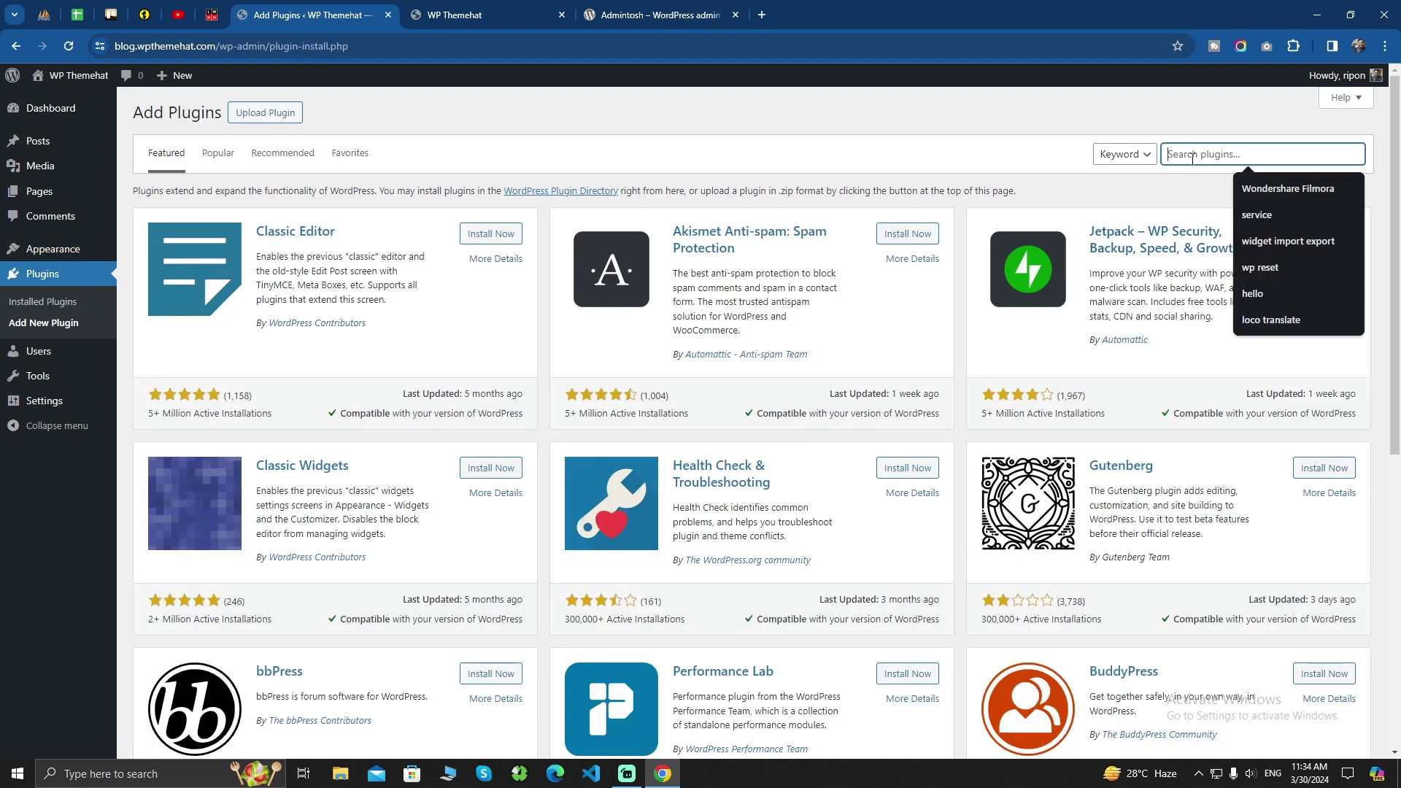
pyautogui.write('admin')
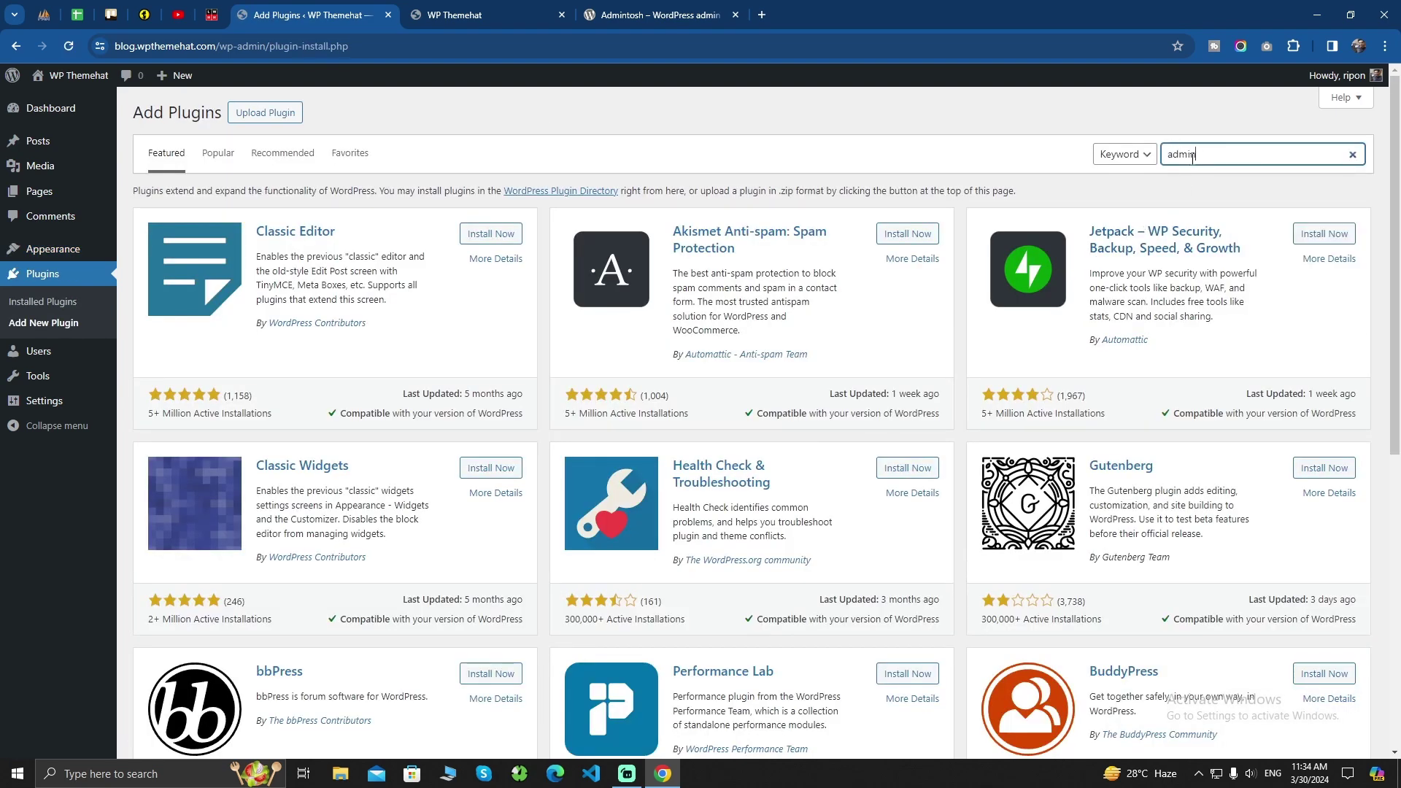
pyautogui.write('tosh')
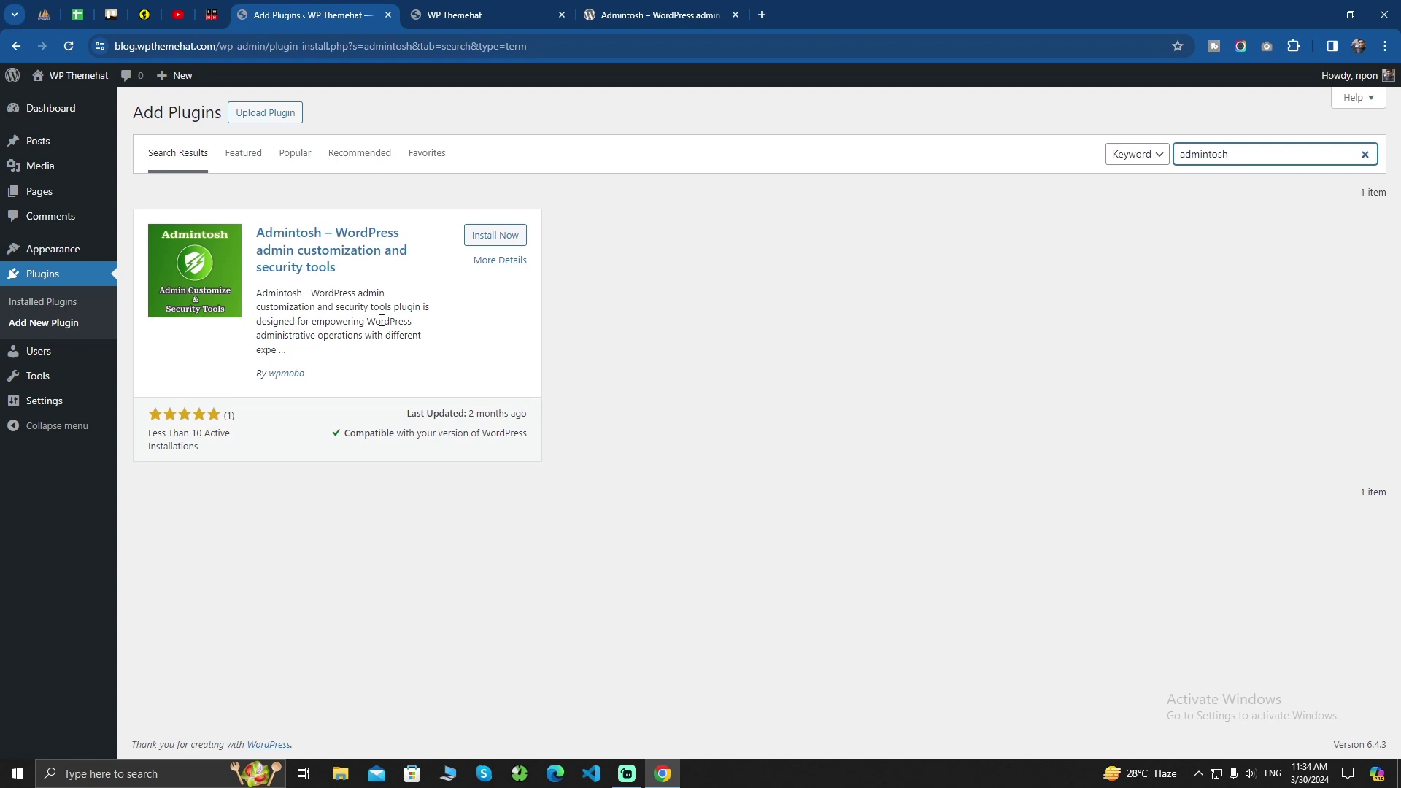
pyautogui.click(495, 245)
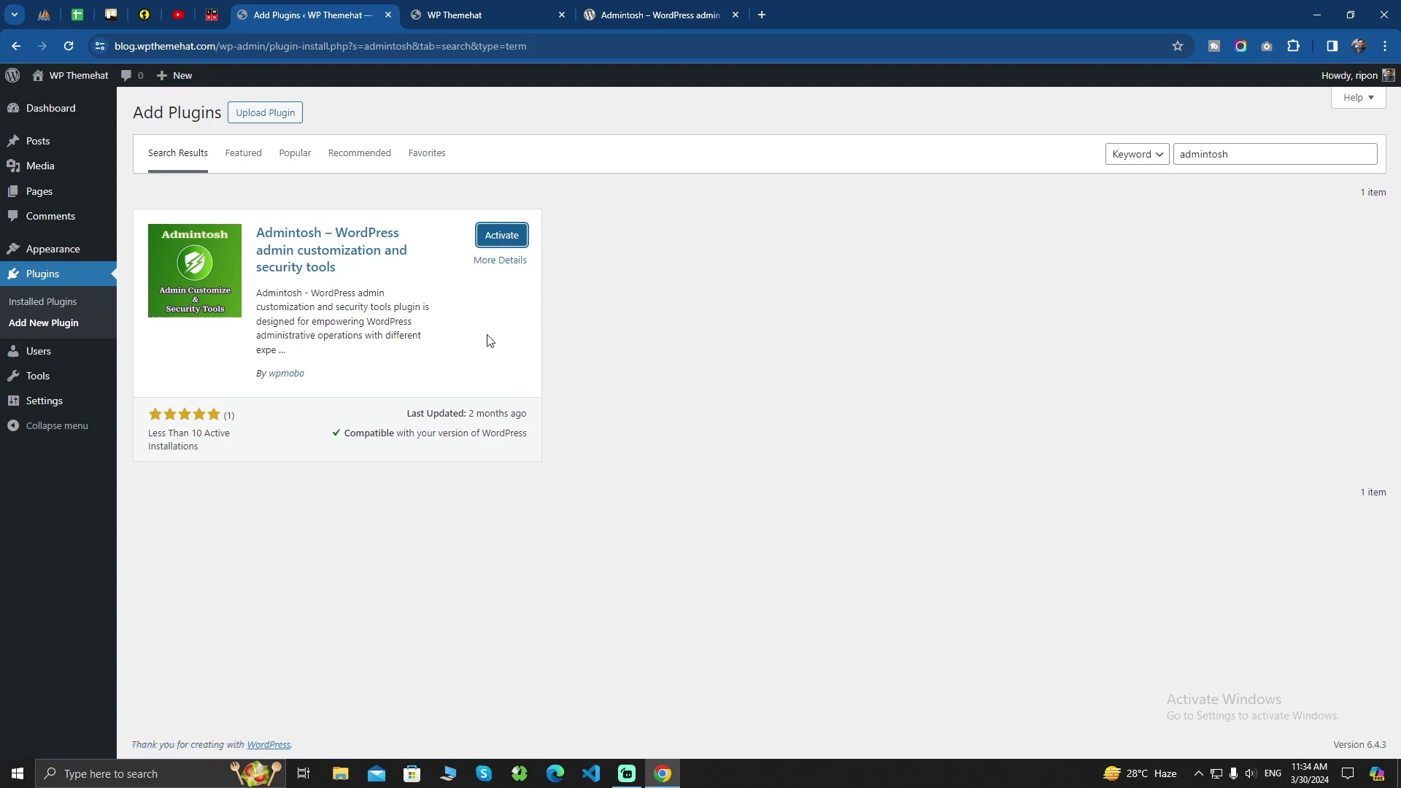
# Activate Admintosh and open its settings page showing the four module toggles
pyautogui.click(504, 239)
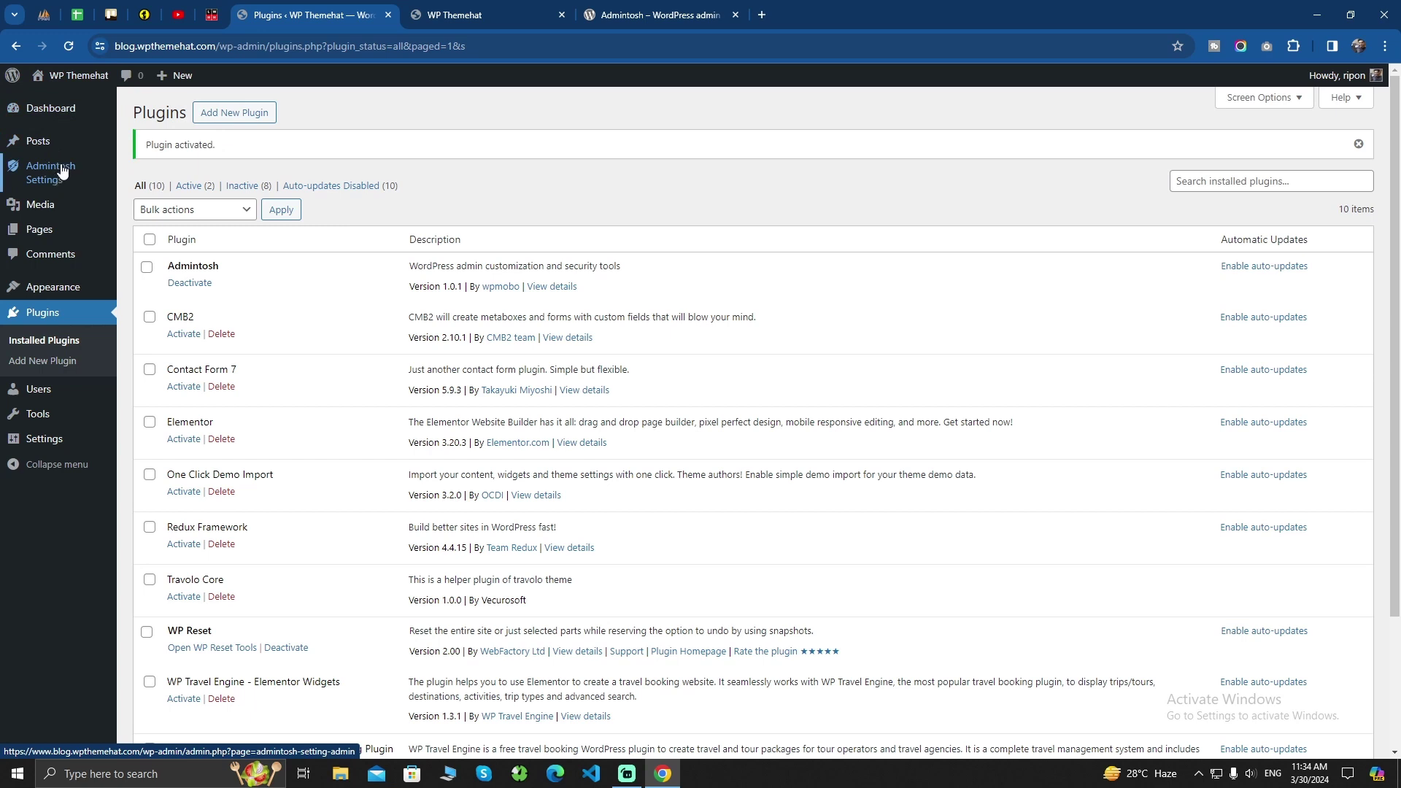
pyautogui.click(44, 174)
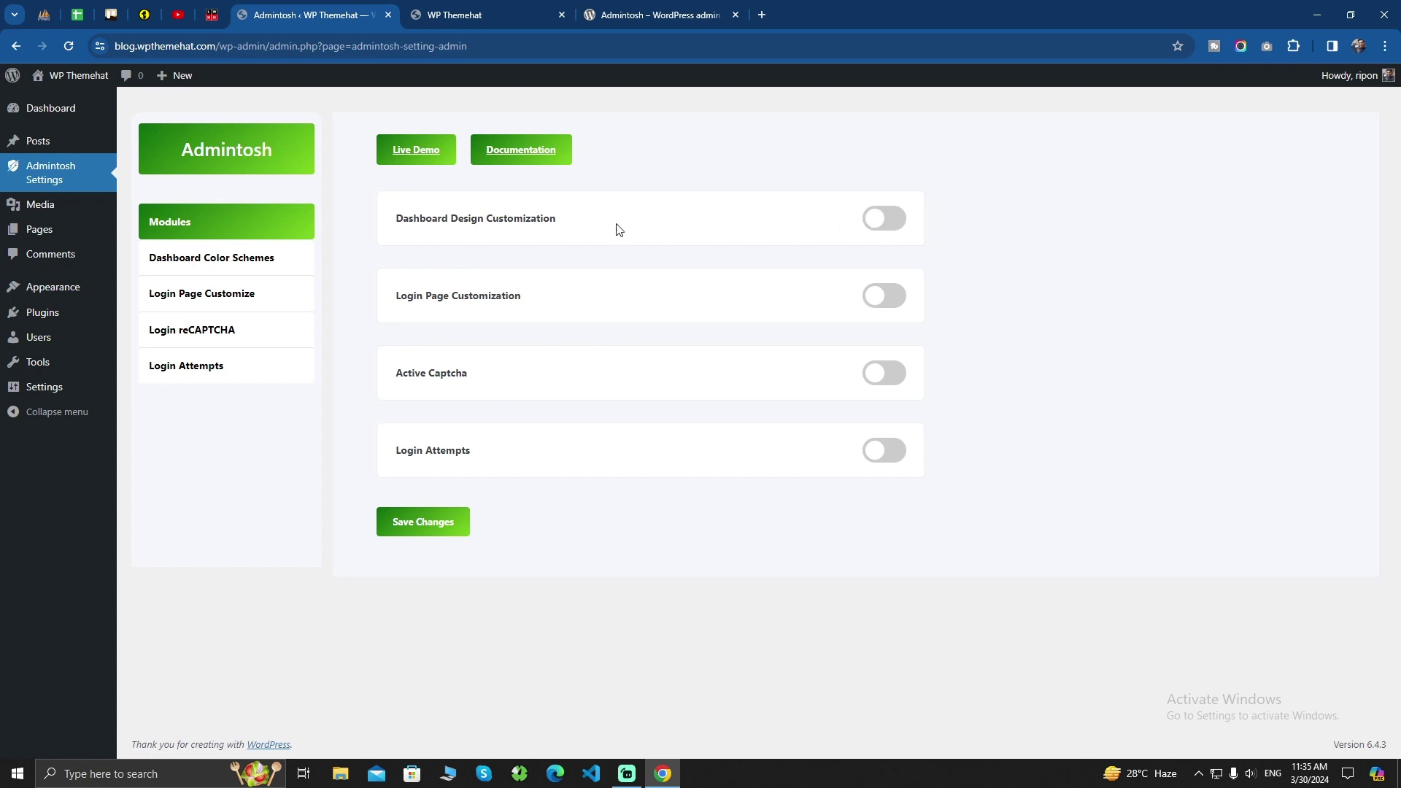
# Enable and save Dashboard Design Customization, then view the Dashboard Color Schemes settings
pyautogui.click(894, 227)
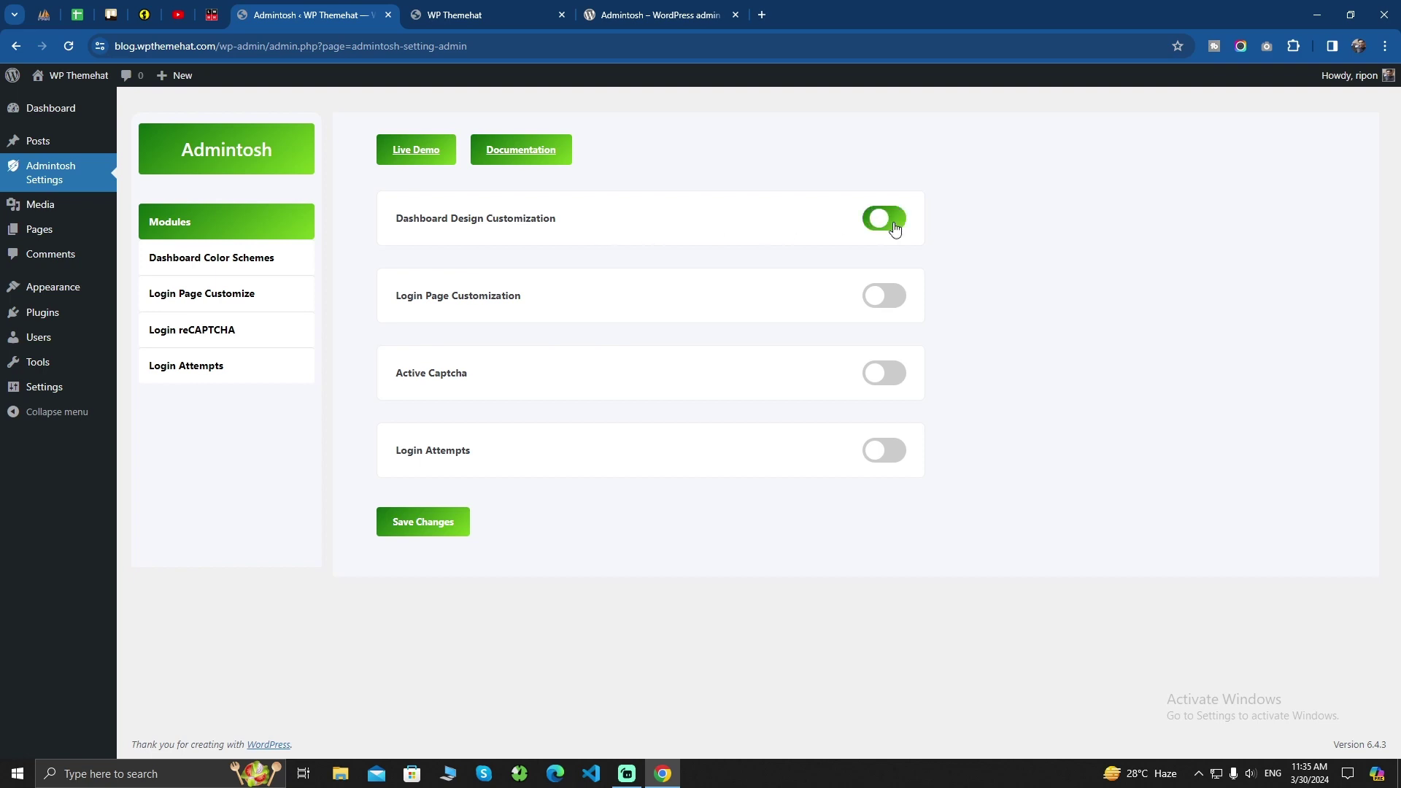
pyautogui.click(410, 525)
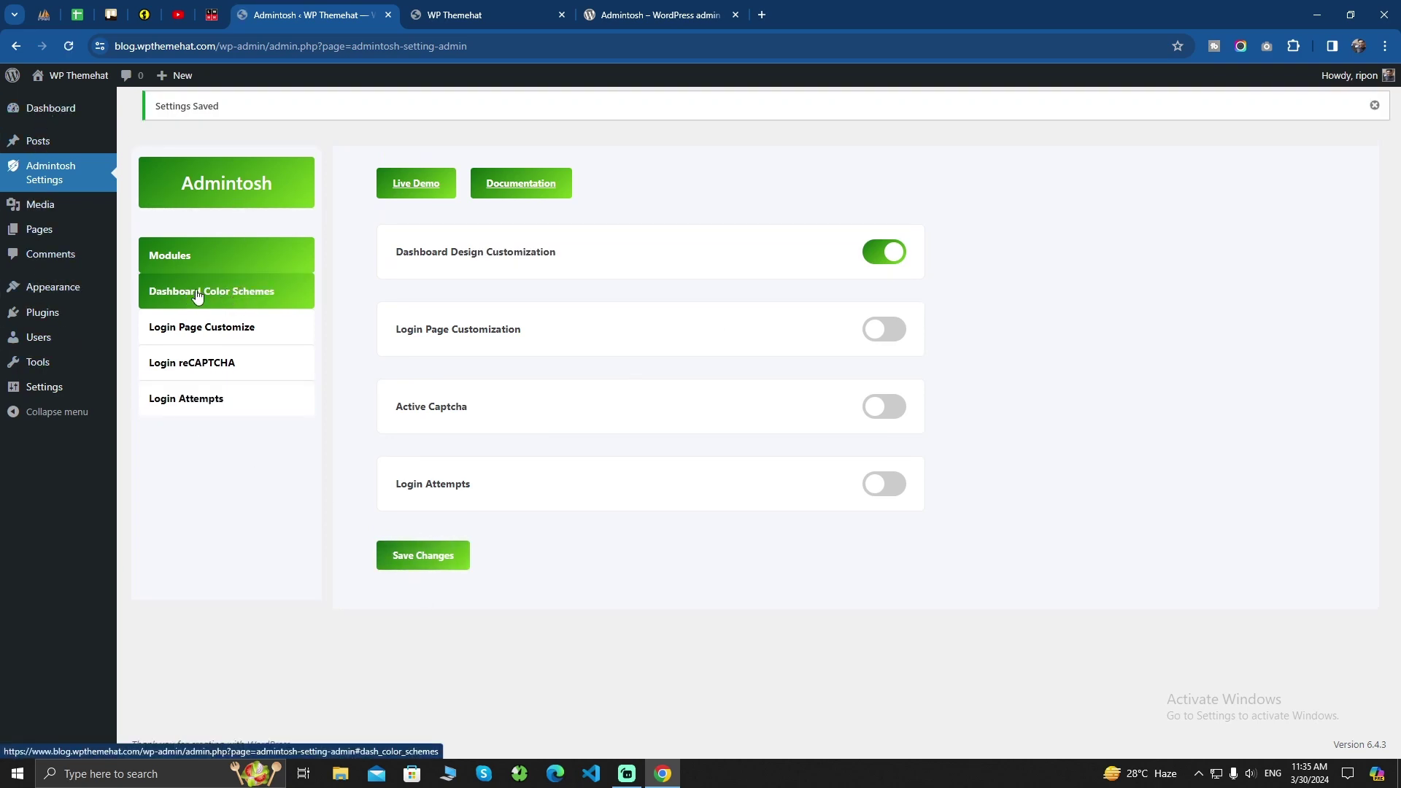
pyautogui.click(249, 299)
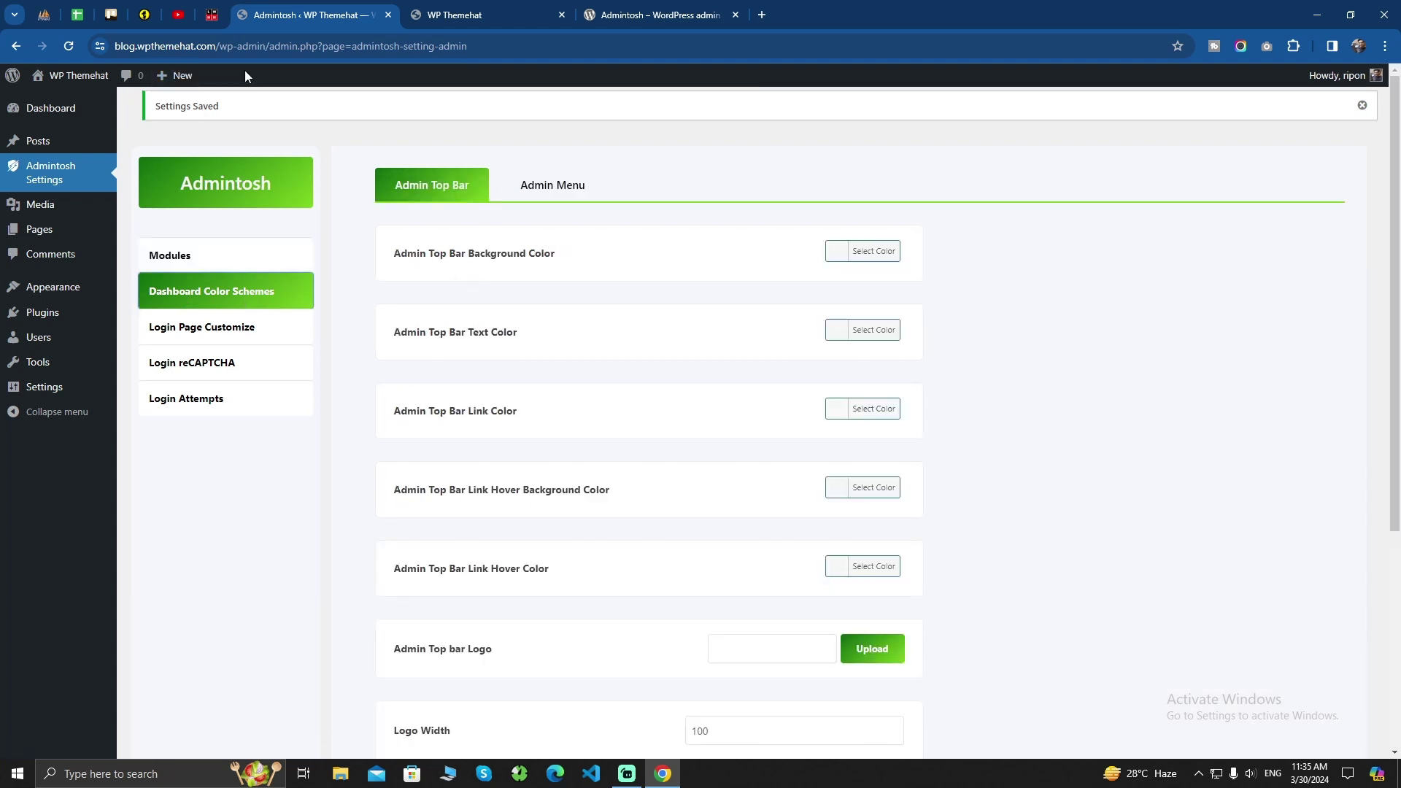
# Set the Admin Top Bar Background Color to yellow and save
pyautogui.click(832, 250)
pyautogui.click(800, 424)
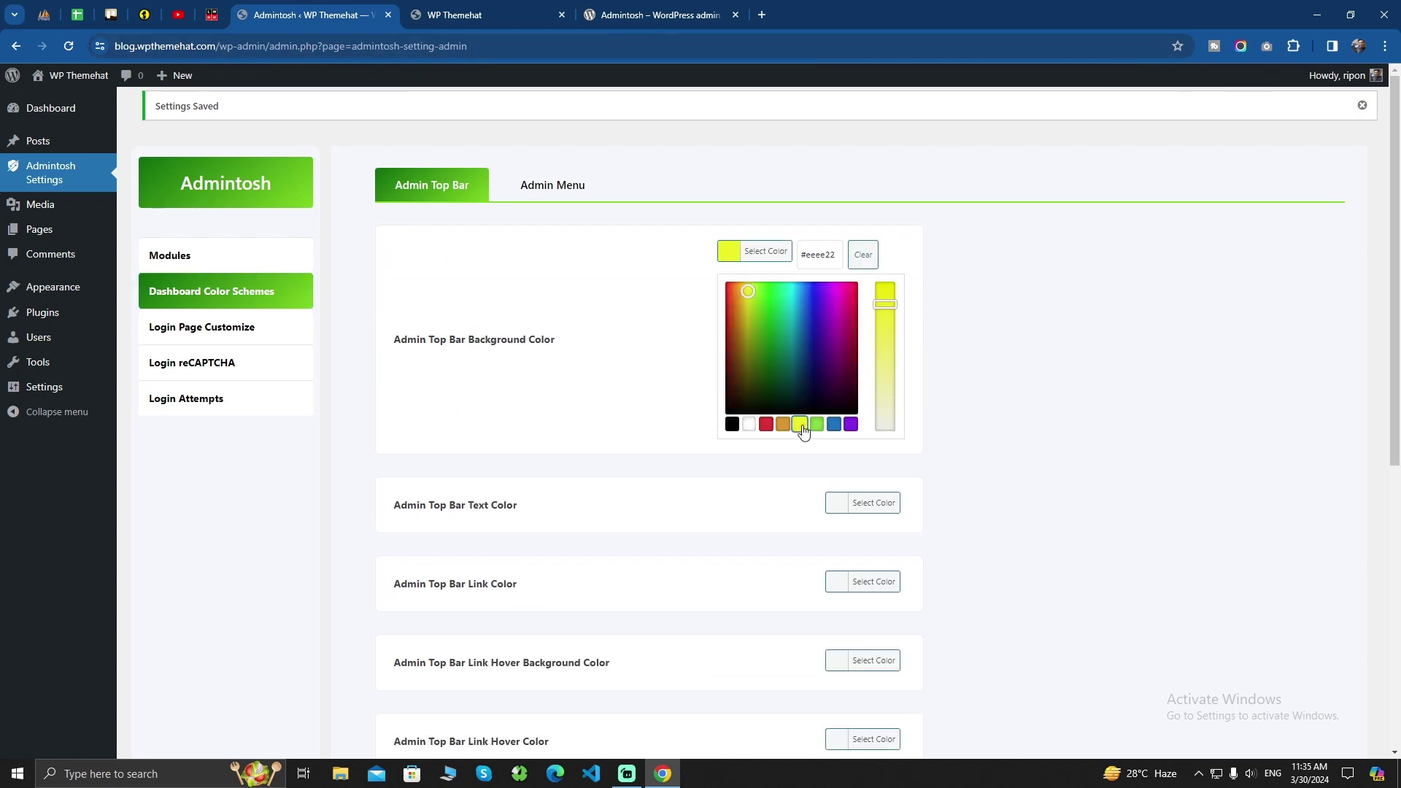
pyautogui.click(607, 300)
pyautogui.scroll(-5, 620, 363)
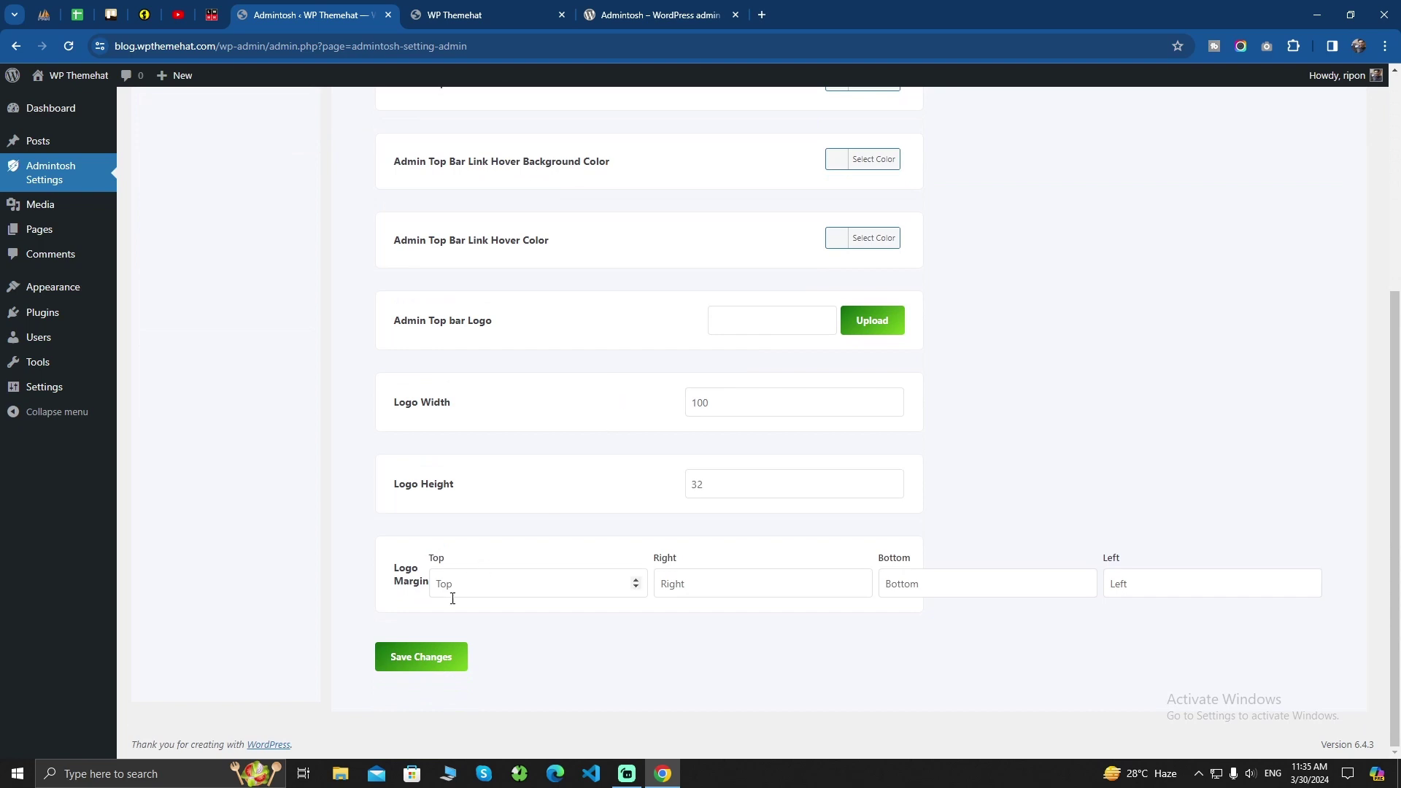
pyautogui.click(414, 670)
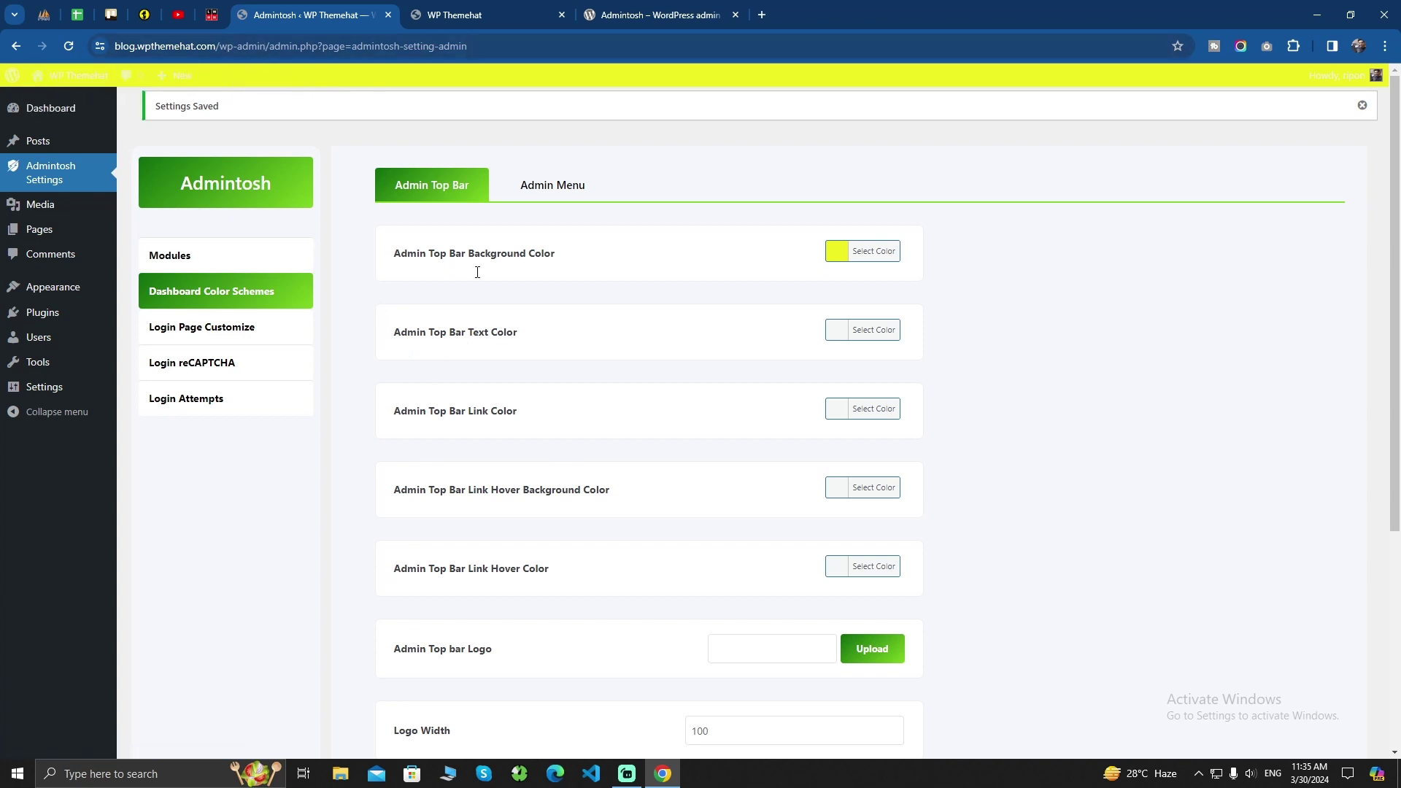
# Set the Admin Top Bar Link Color to white (#ffffff) and save
pyautogui.click(841, 411)
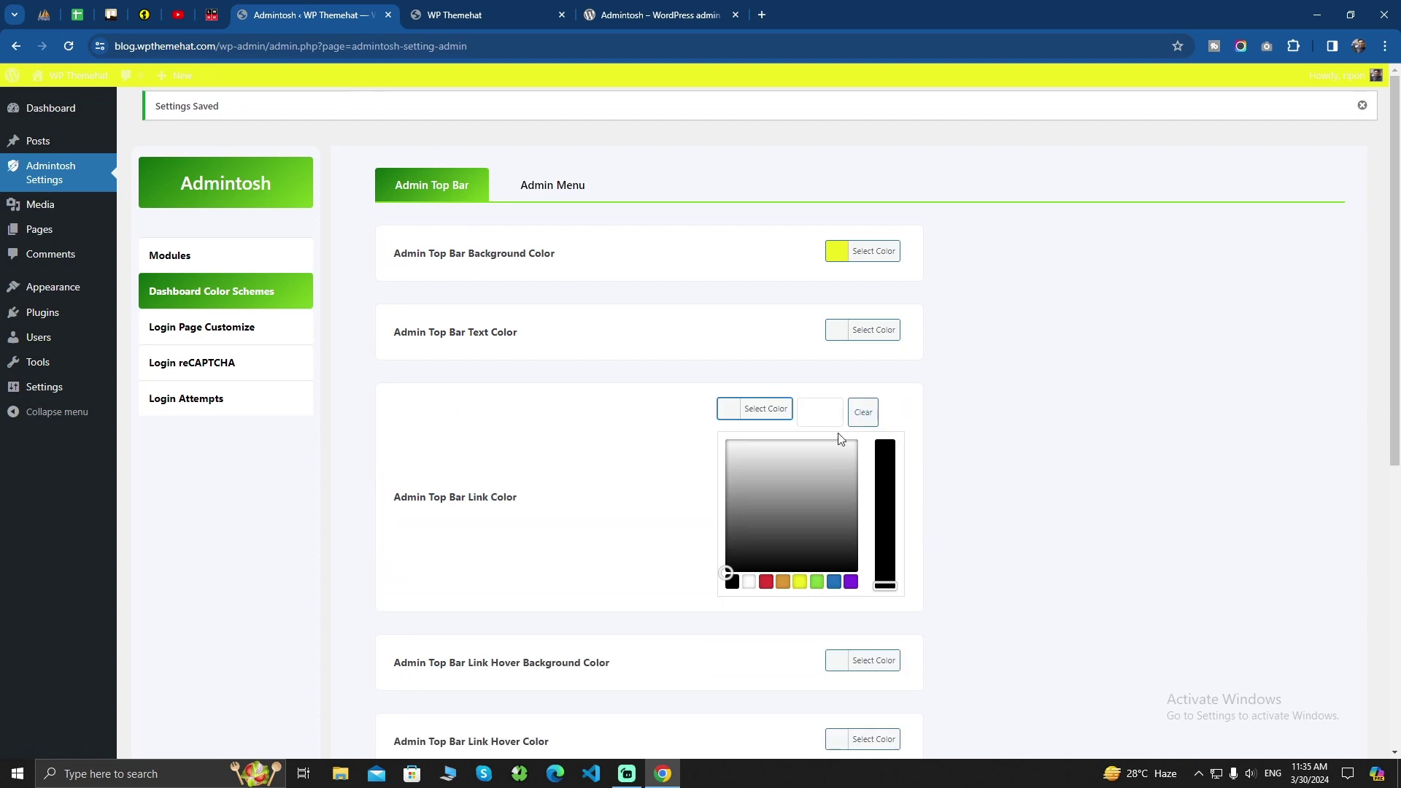
pyautogui.click(749, 581)
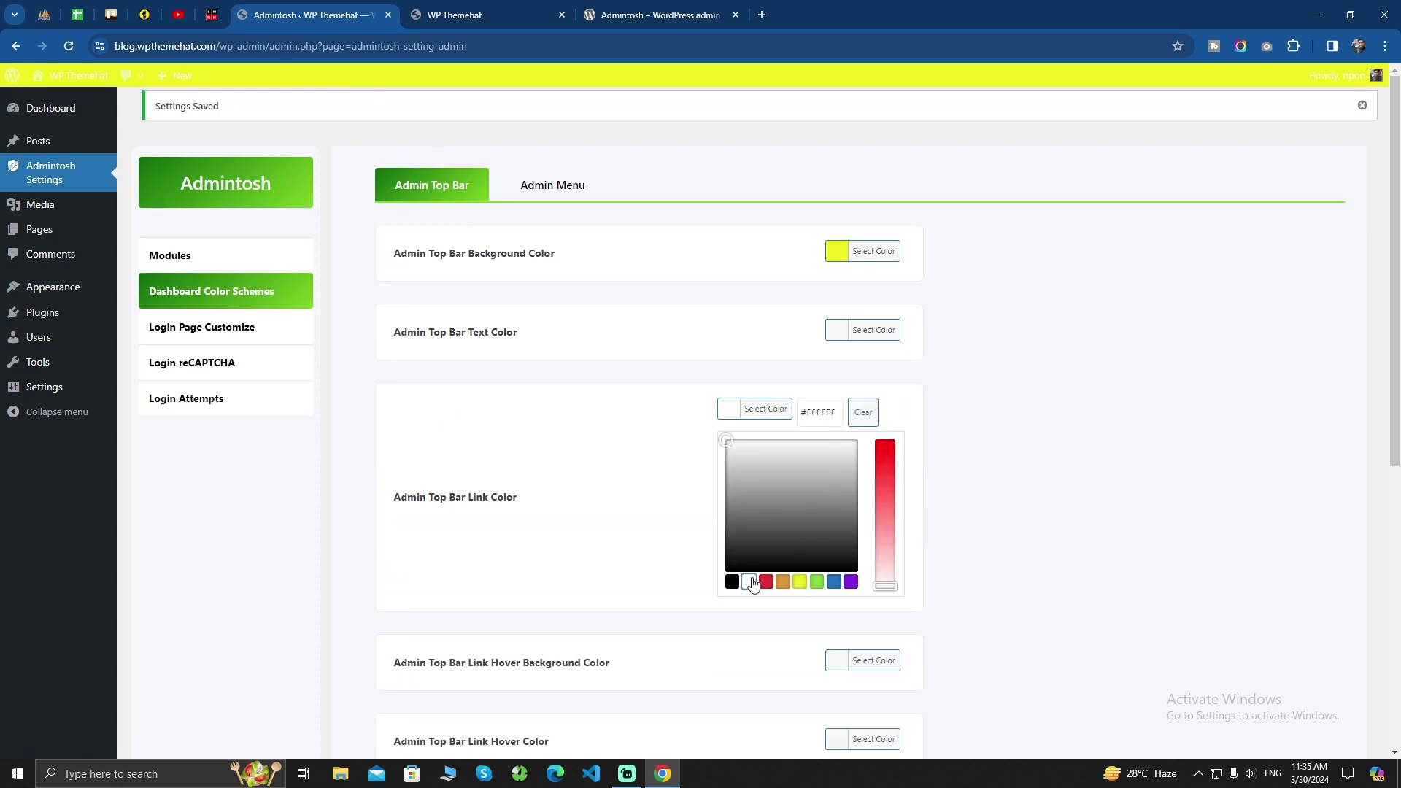
pyautogui.click(628, 471)
pyautogui.scroll(-1, 601, 493)
pyautogui.scroll(-3, 601, 493)
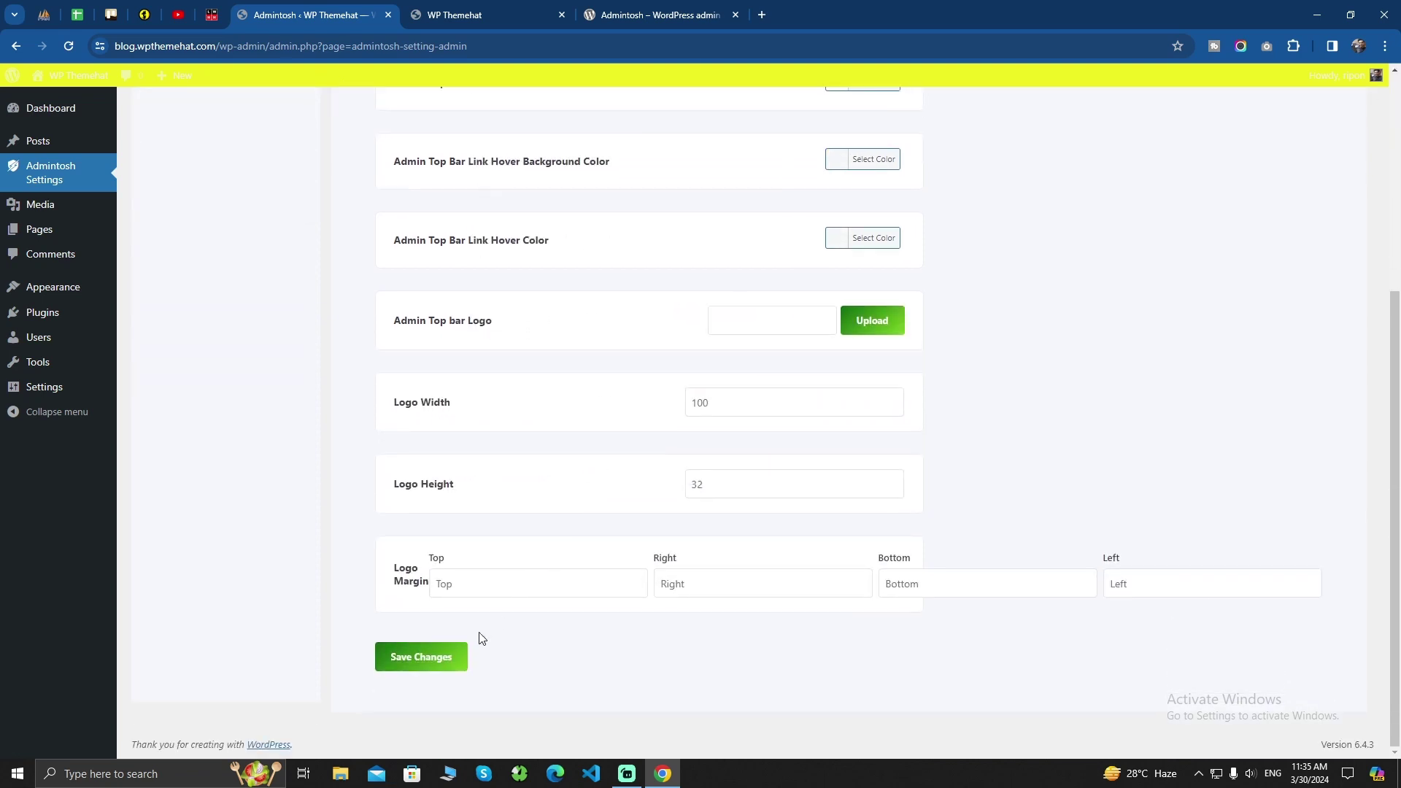
pyautogui.click(440, 656)
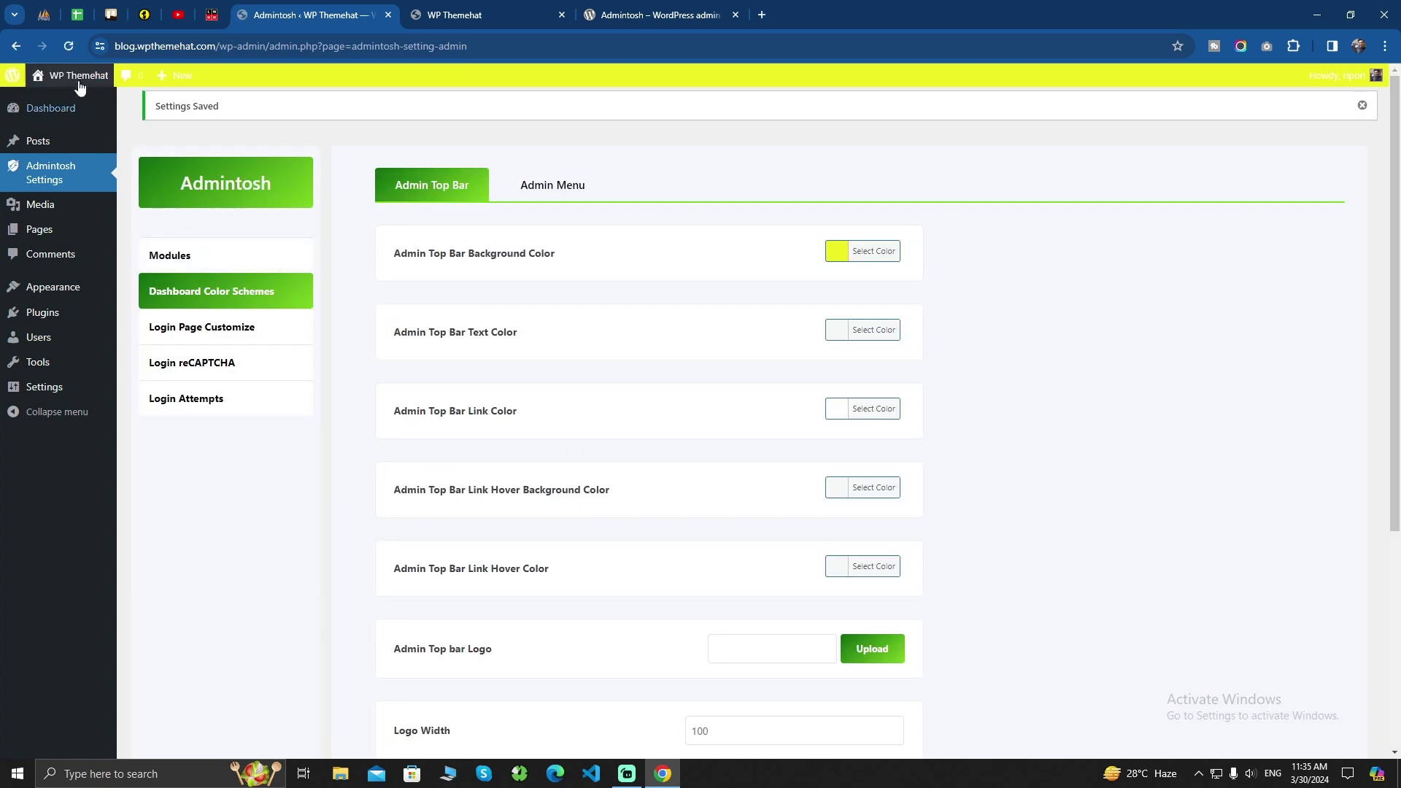
pyautogui.moveTo(181, 85)
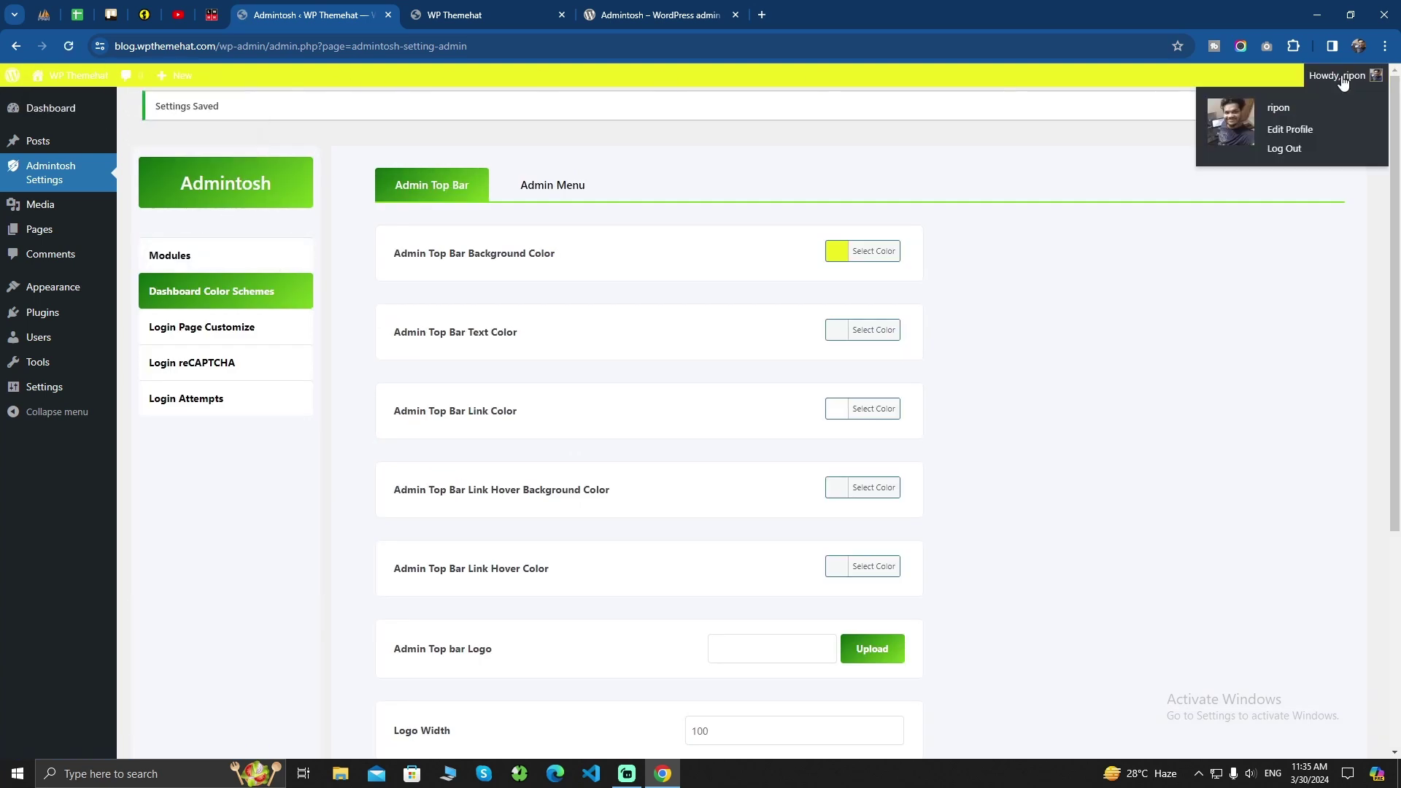
# Try a blue Admin Top Bar Background Color and save it
pyautogui.click(837, 253)
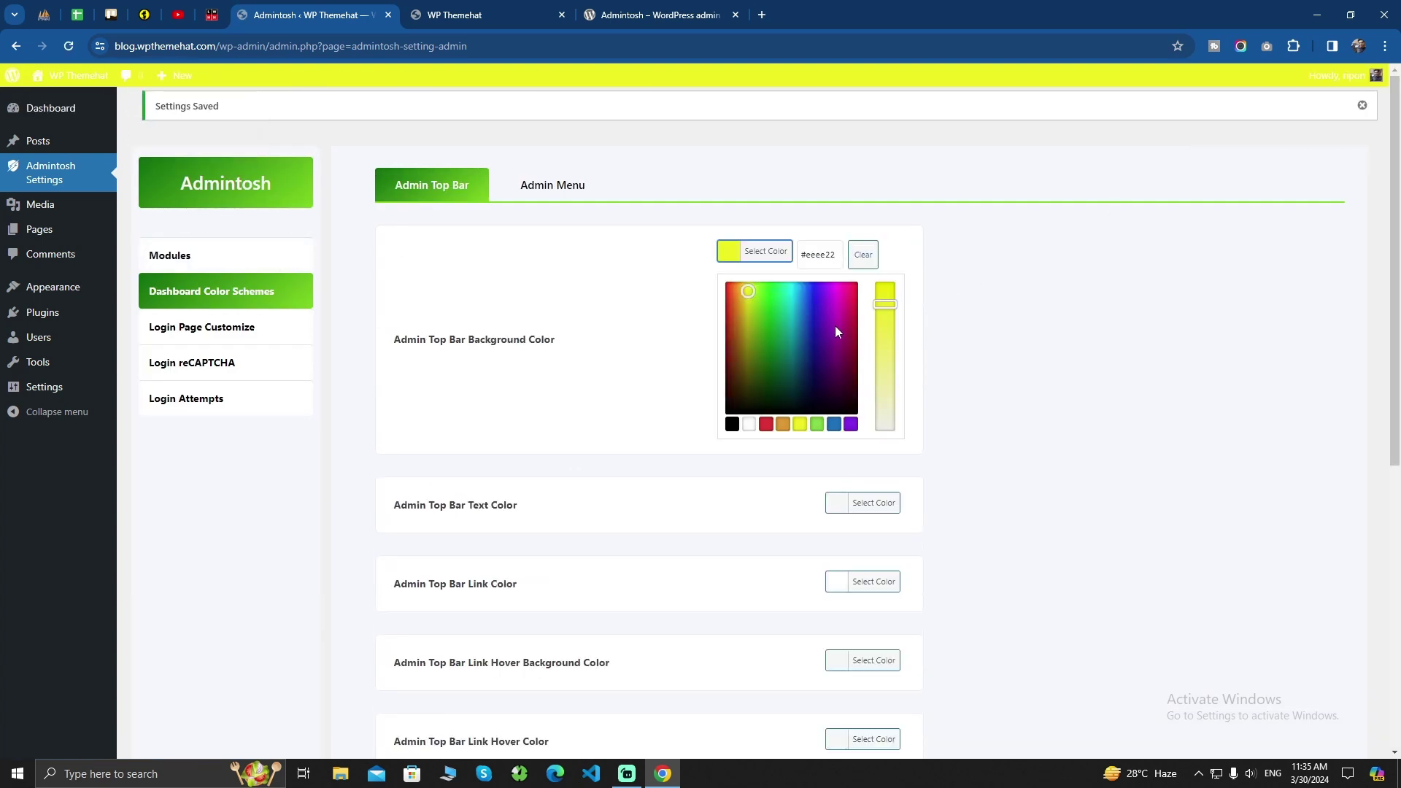
pyautogui.click(833, 424)
pyautogui.click(707, 357)
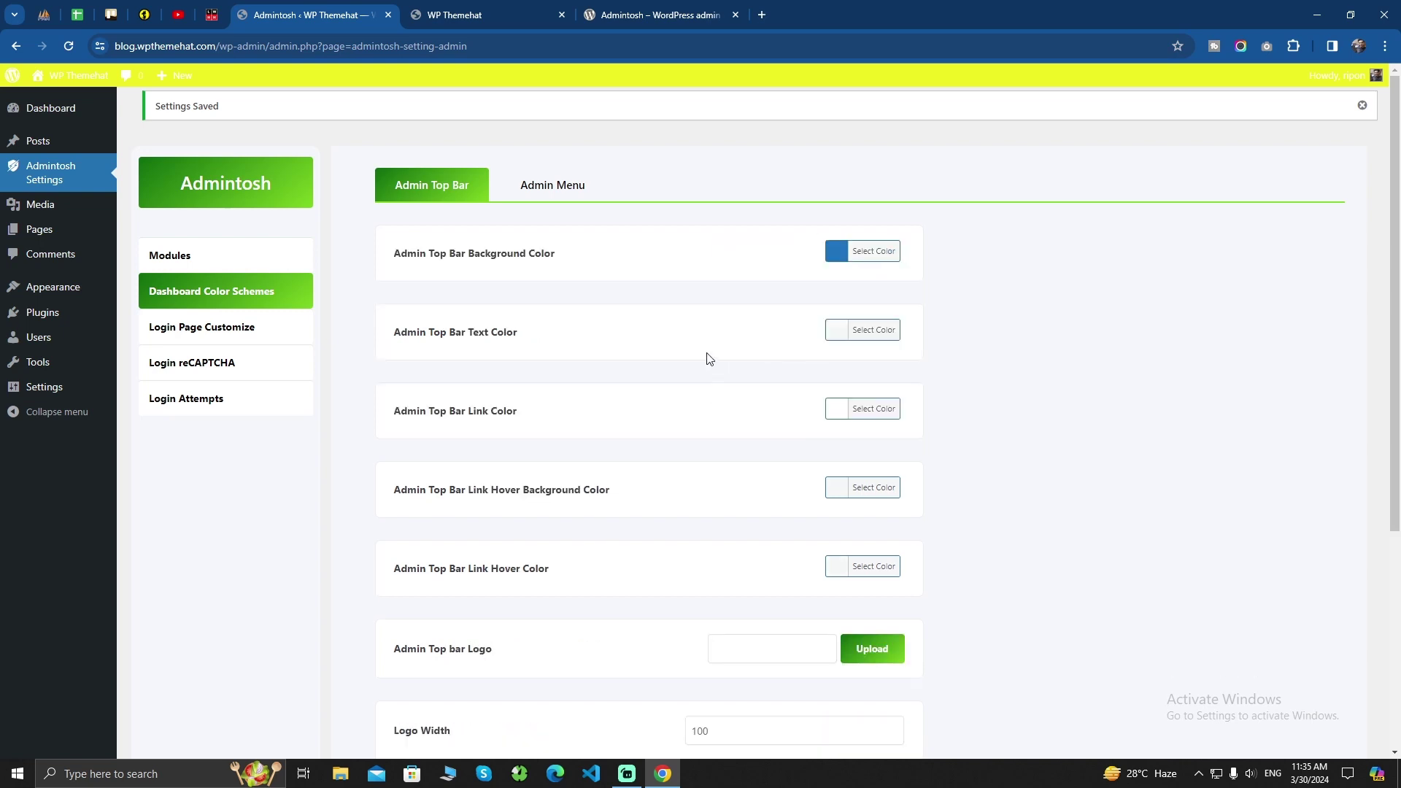
pyautogui.scroll(-5, 657, 409)
pyautogui.click(420, 659)
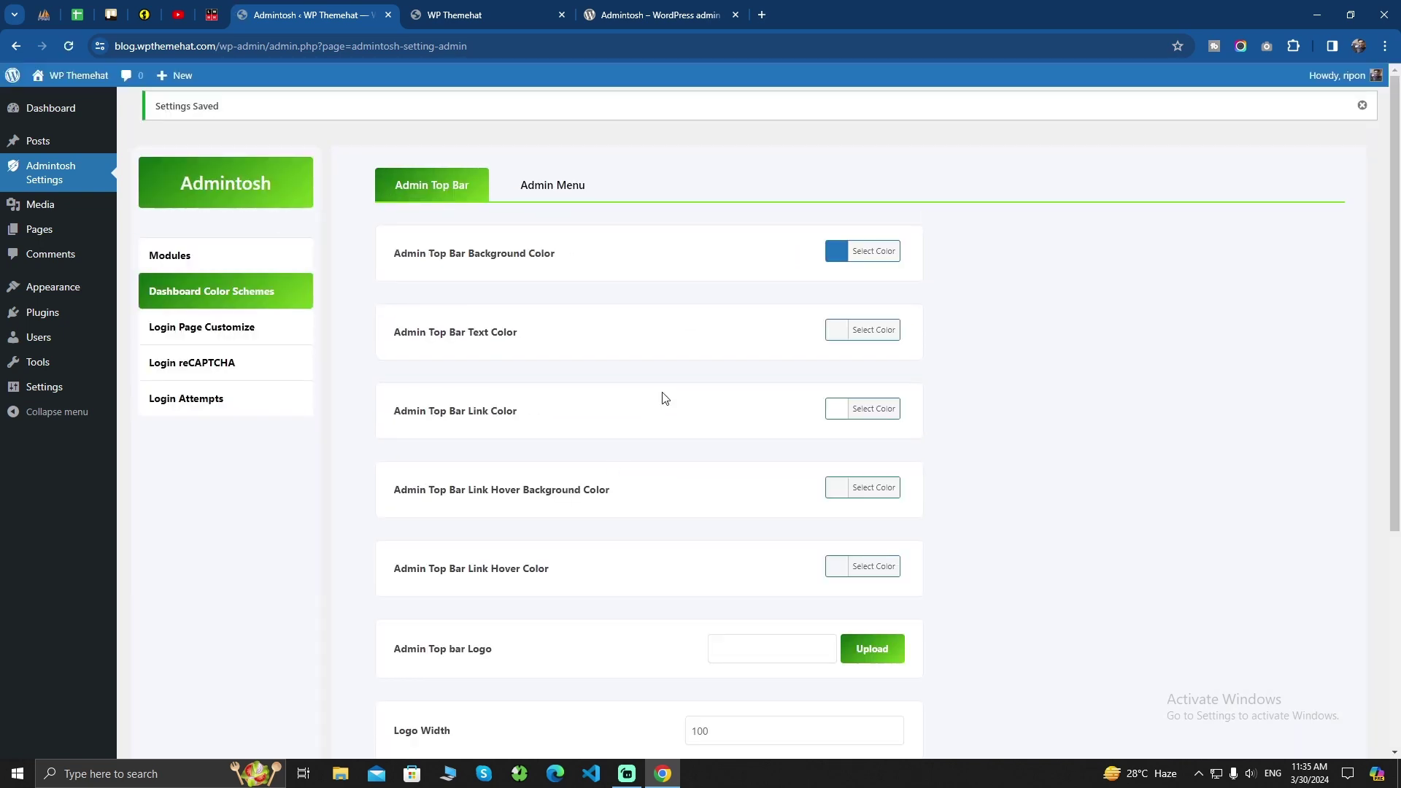
# Change the top bar background to green (#81d742) and save
pyautogui.click(840, 252)
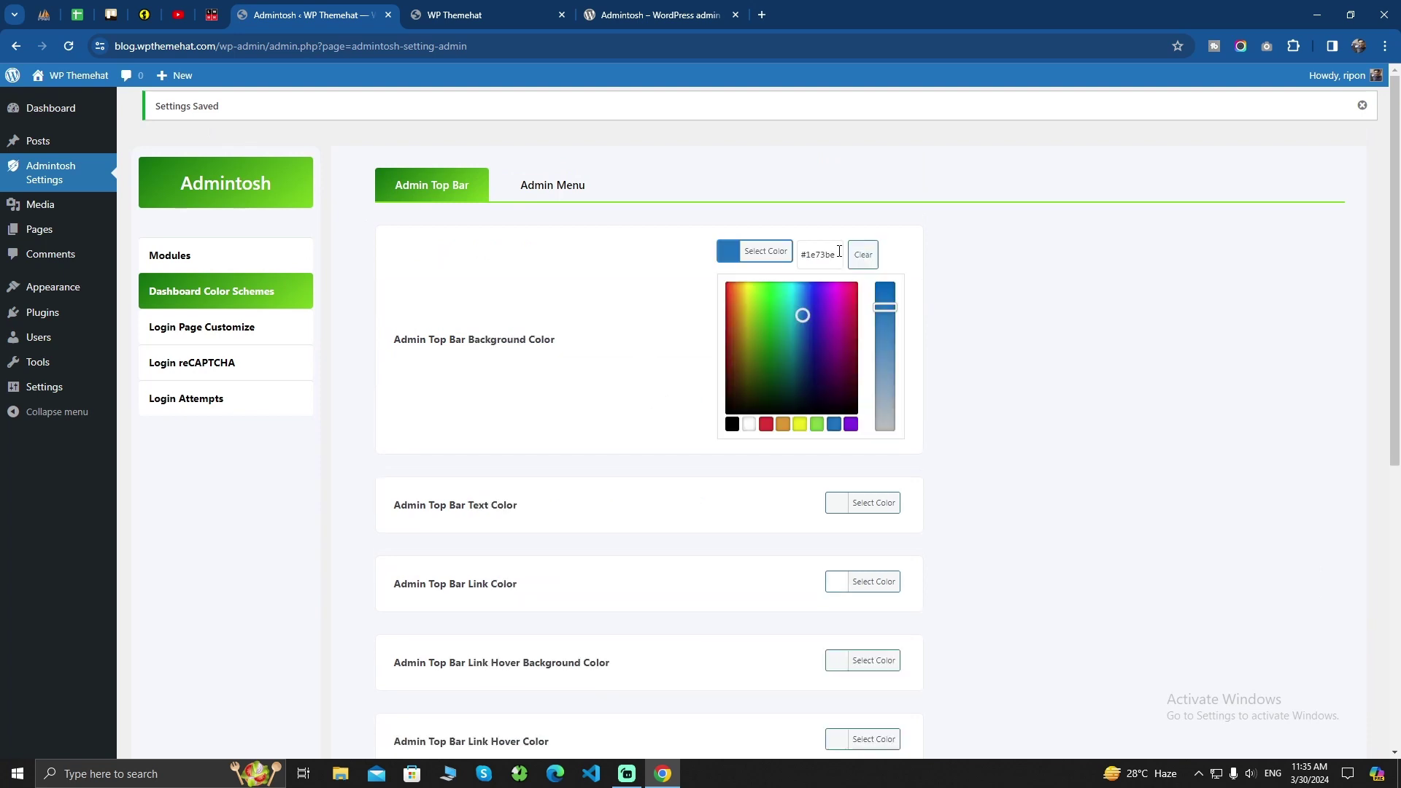
pyautogui.click(816, 424)
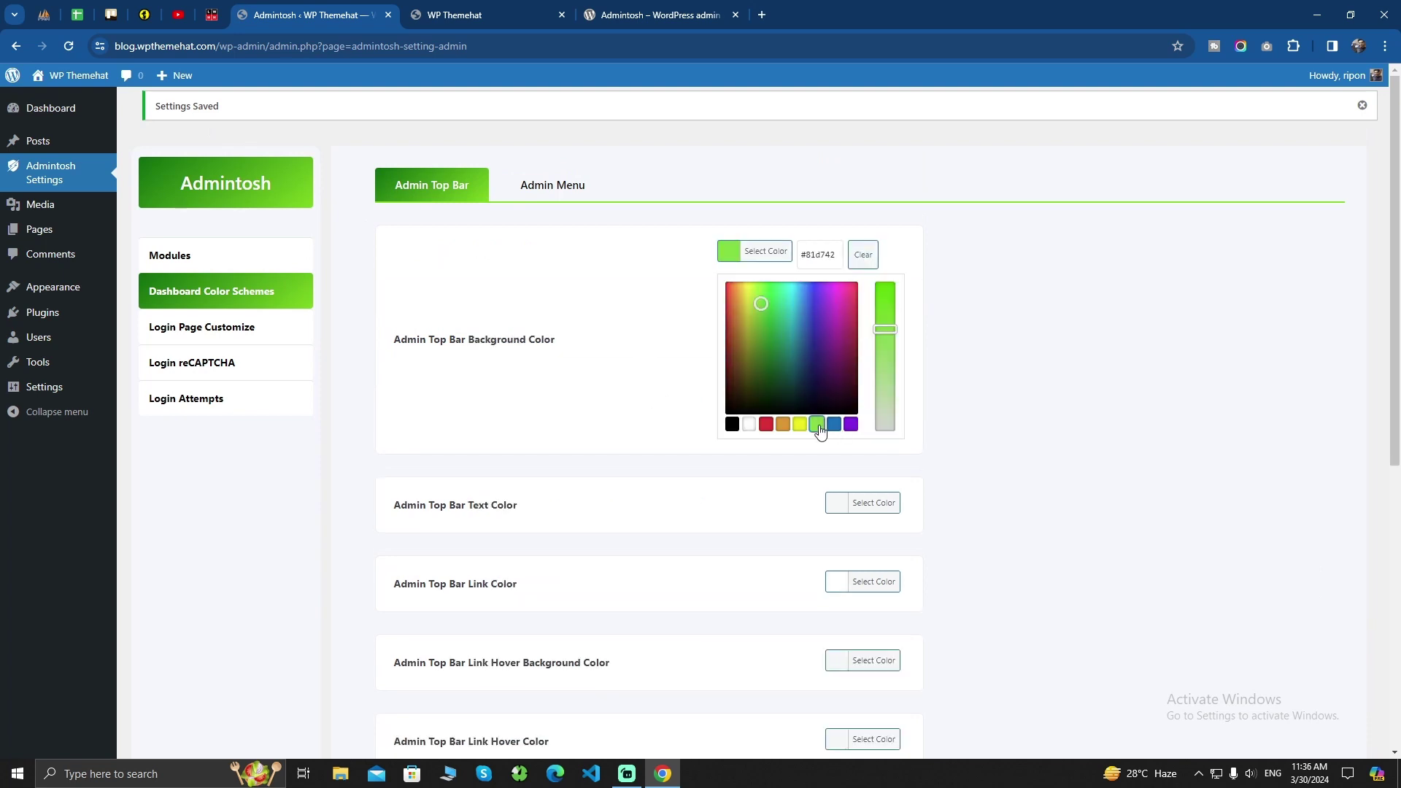
pyautogui.click(1015, 359)
pyautogui.scroll(-5, 568, 414)
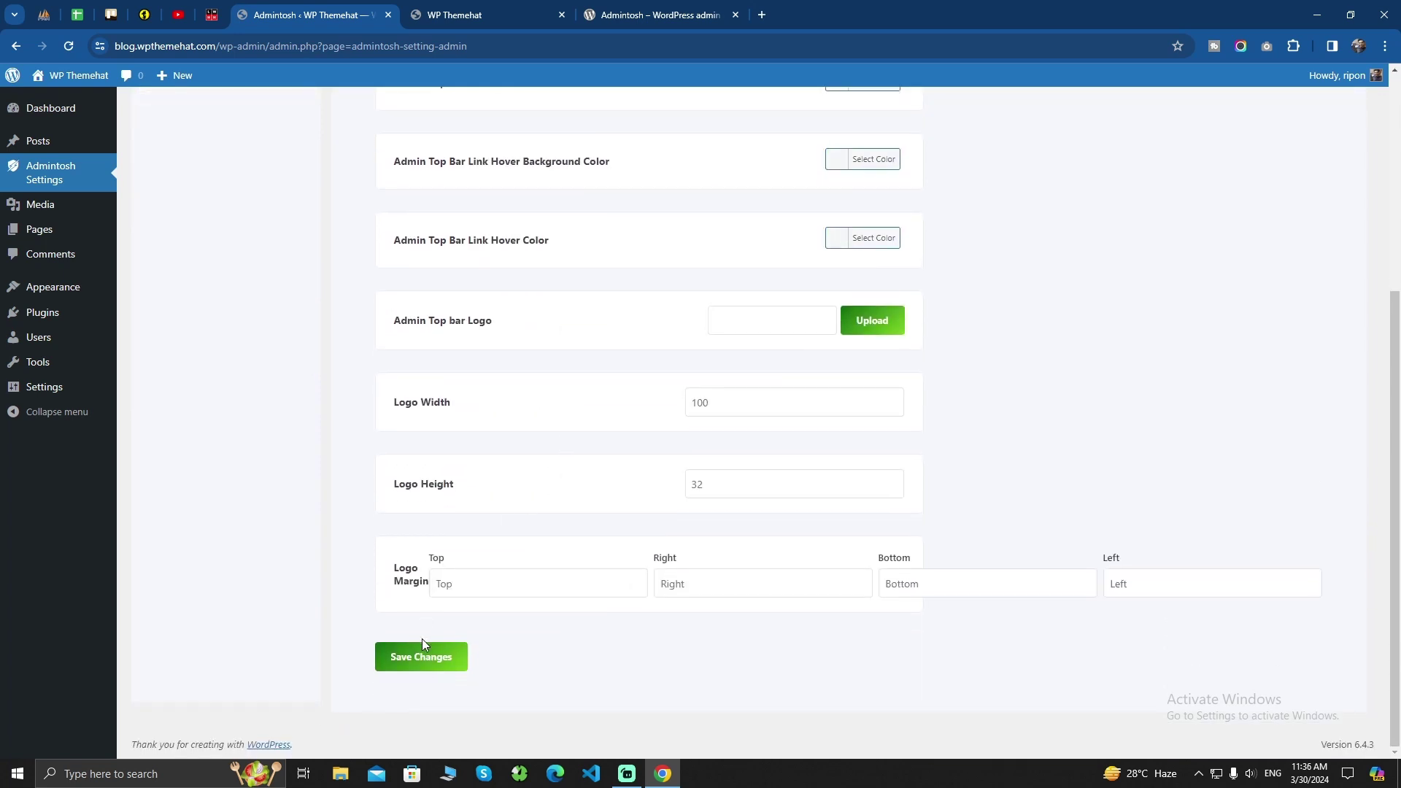
pyautogui.click(425, 657)
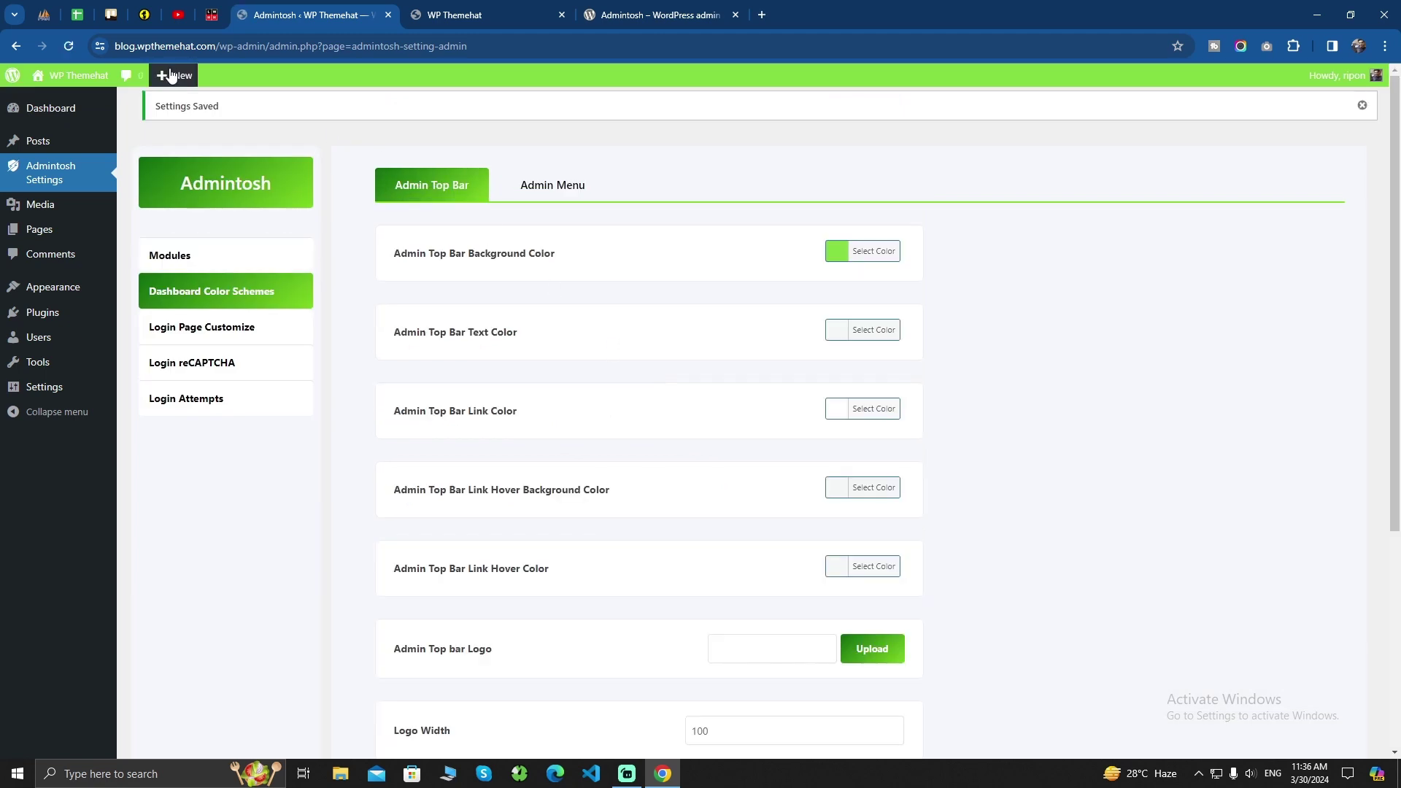
pyautogui.moveTo(82, 79)
# On the Admin Menu tab, set Admin Background Color to purple (#8224e3) and save
pyautogui.click(548, 188)
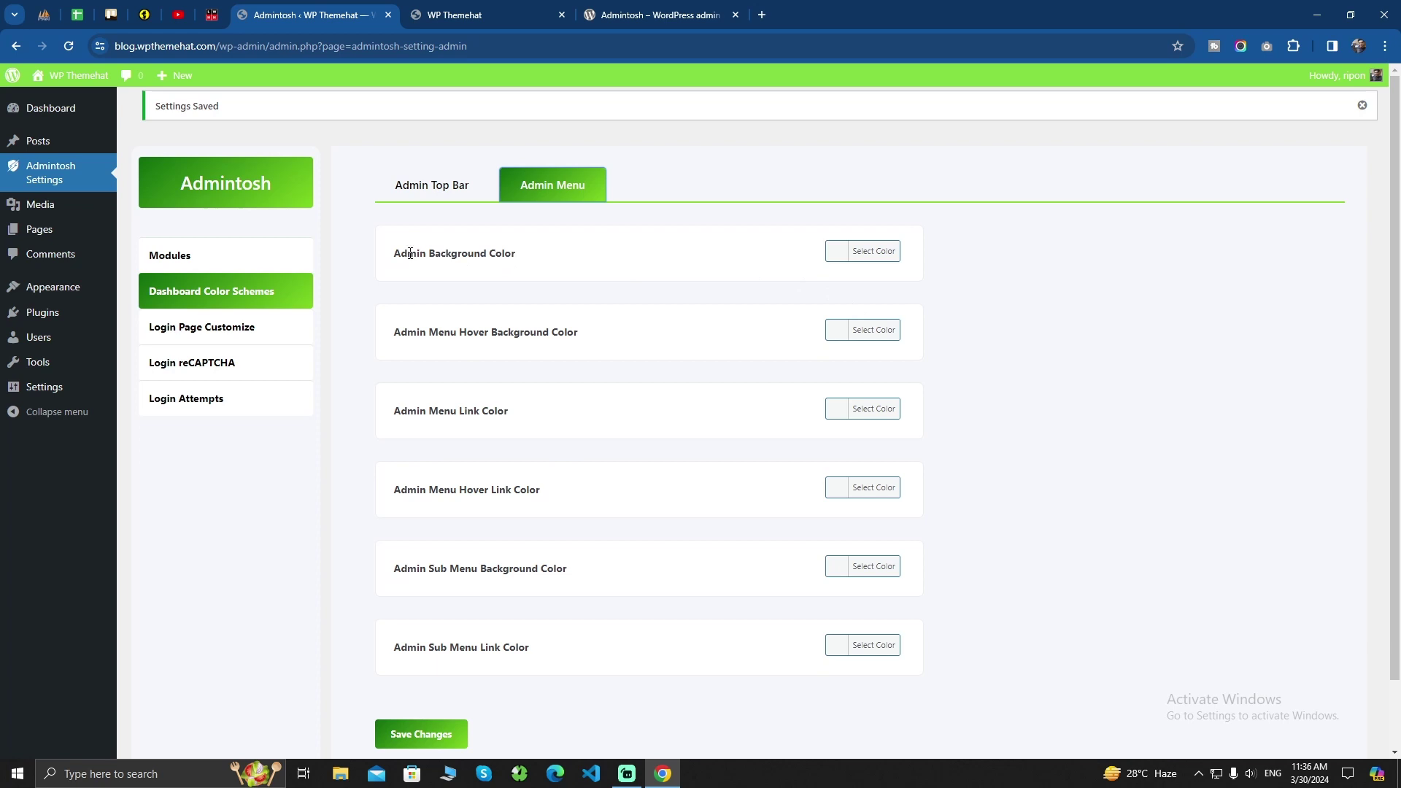
pyautogui.moveTo(396, 254); pyautogui.dragTo(557, 260)
pyautogui.click(557, 260)
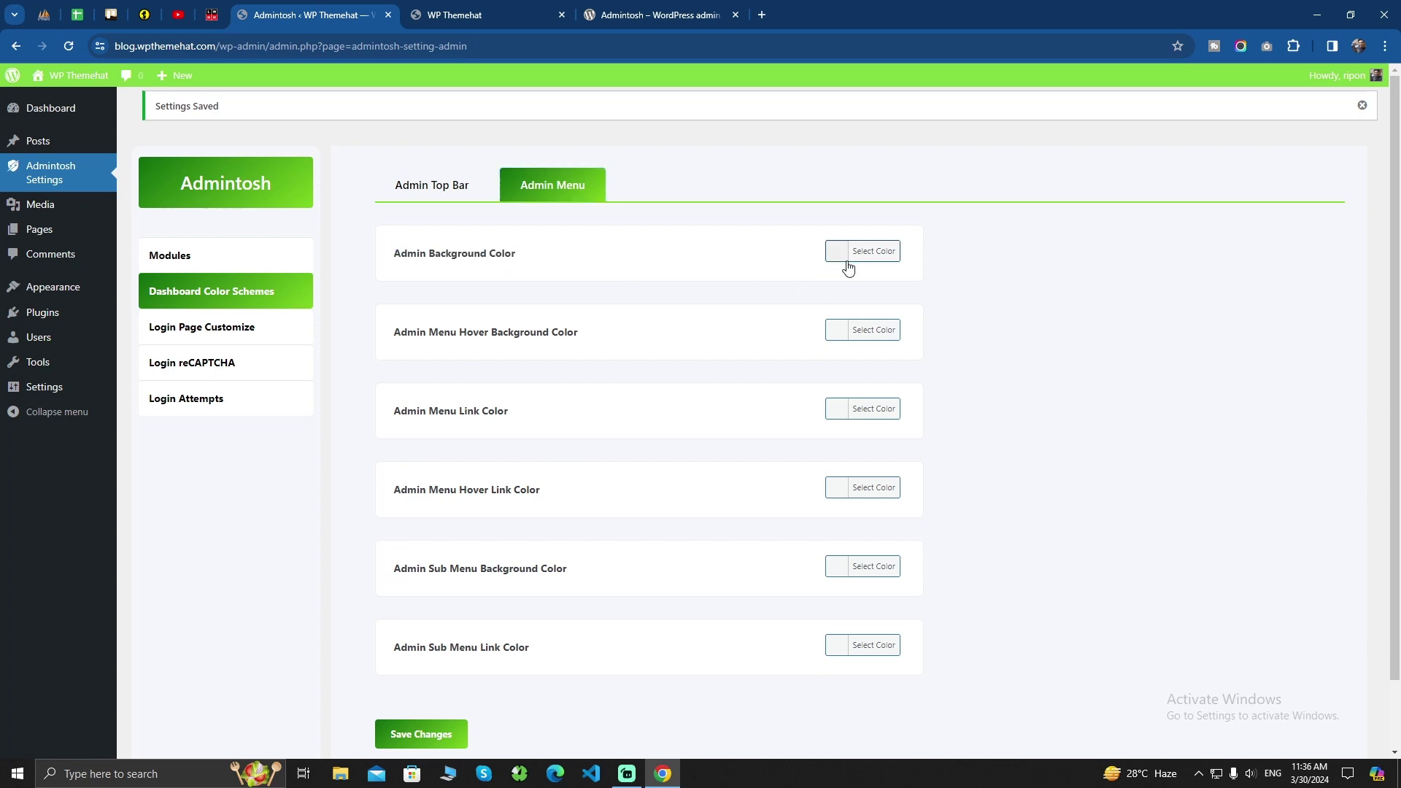
pyautogui.click(839, 255)
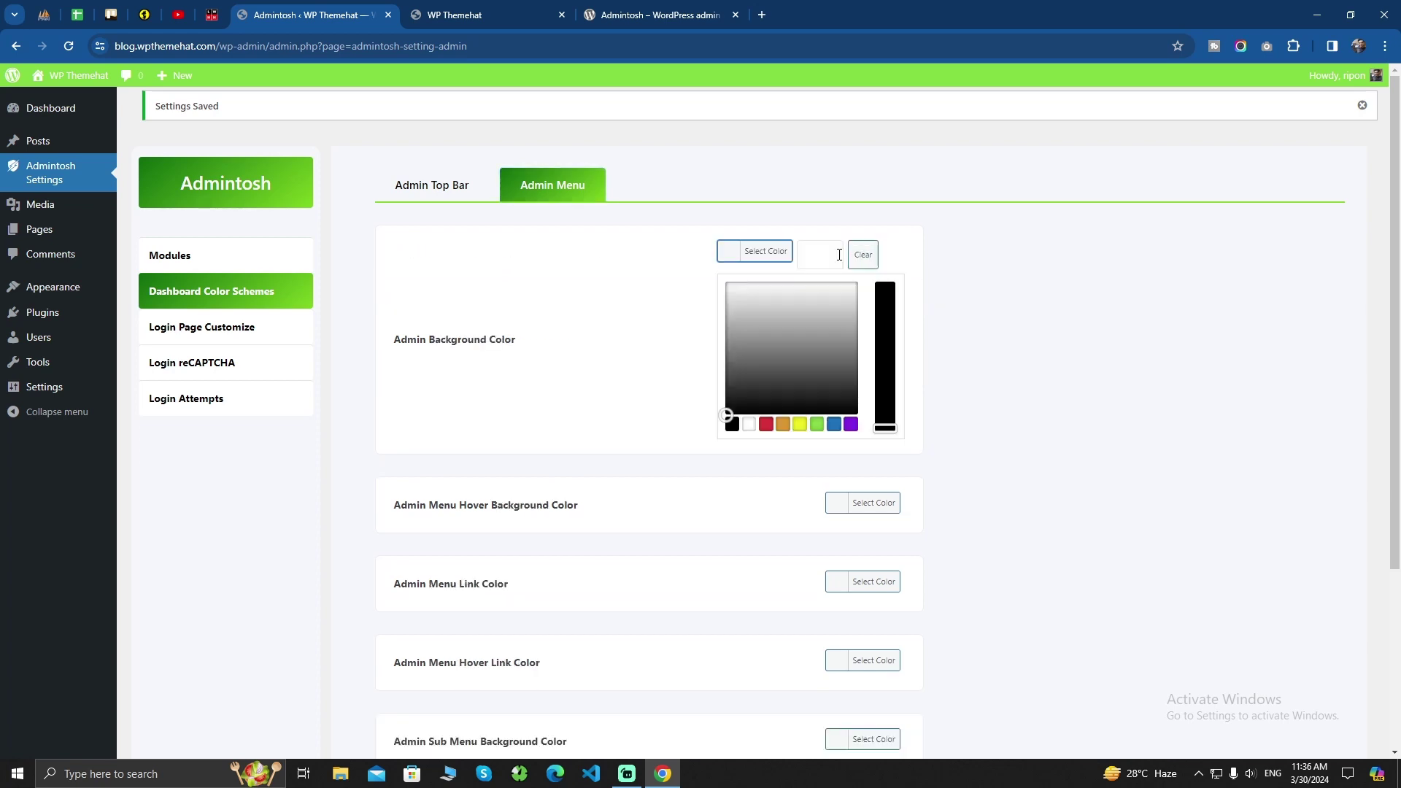
pyautogui.click(851, 426)
pyautogui.click(1027, 363)
pyautogui.scroll(-2, 644, 457)
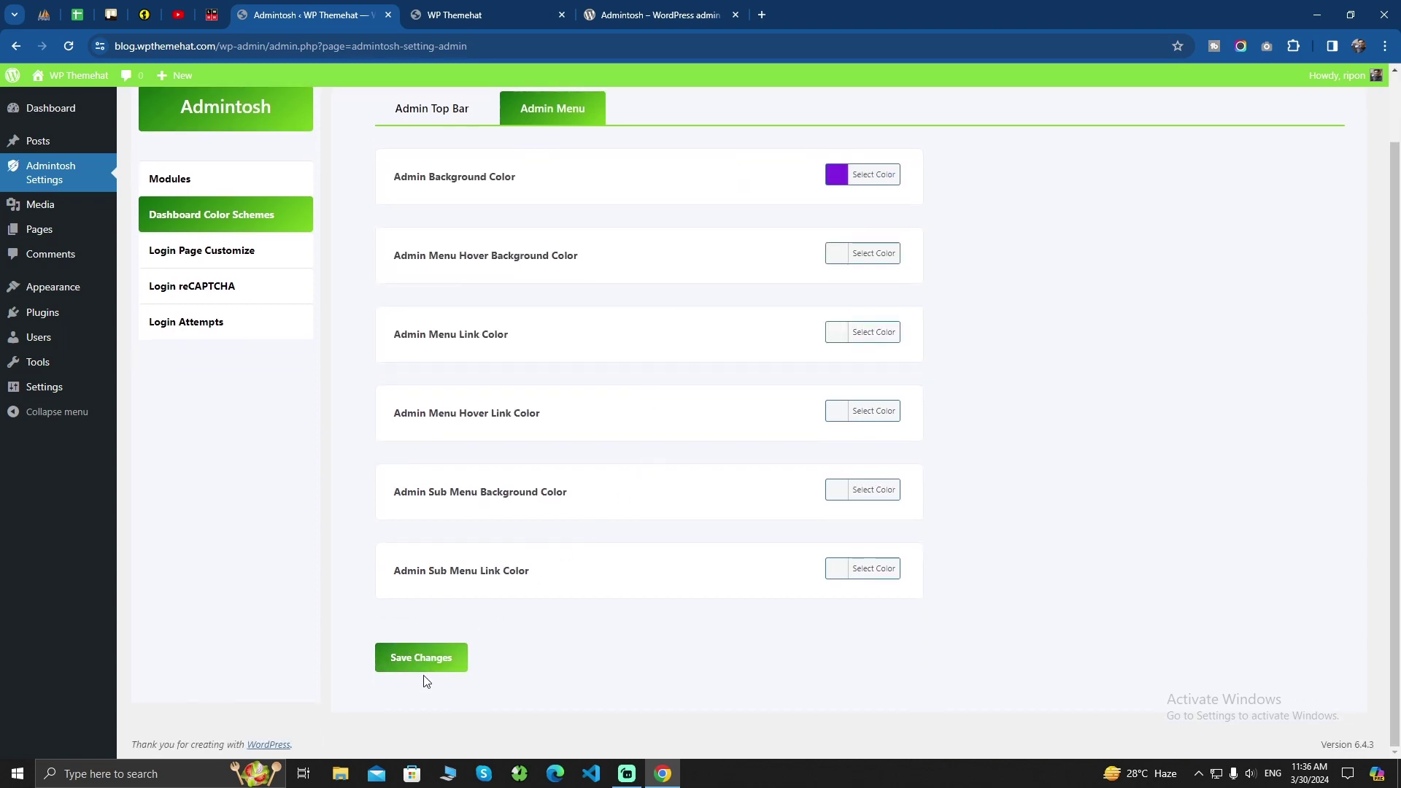
pyautogui.click(417, 666)
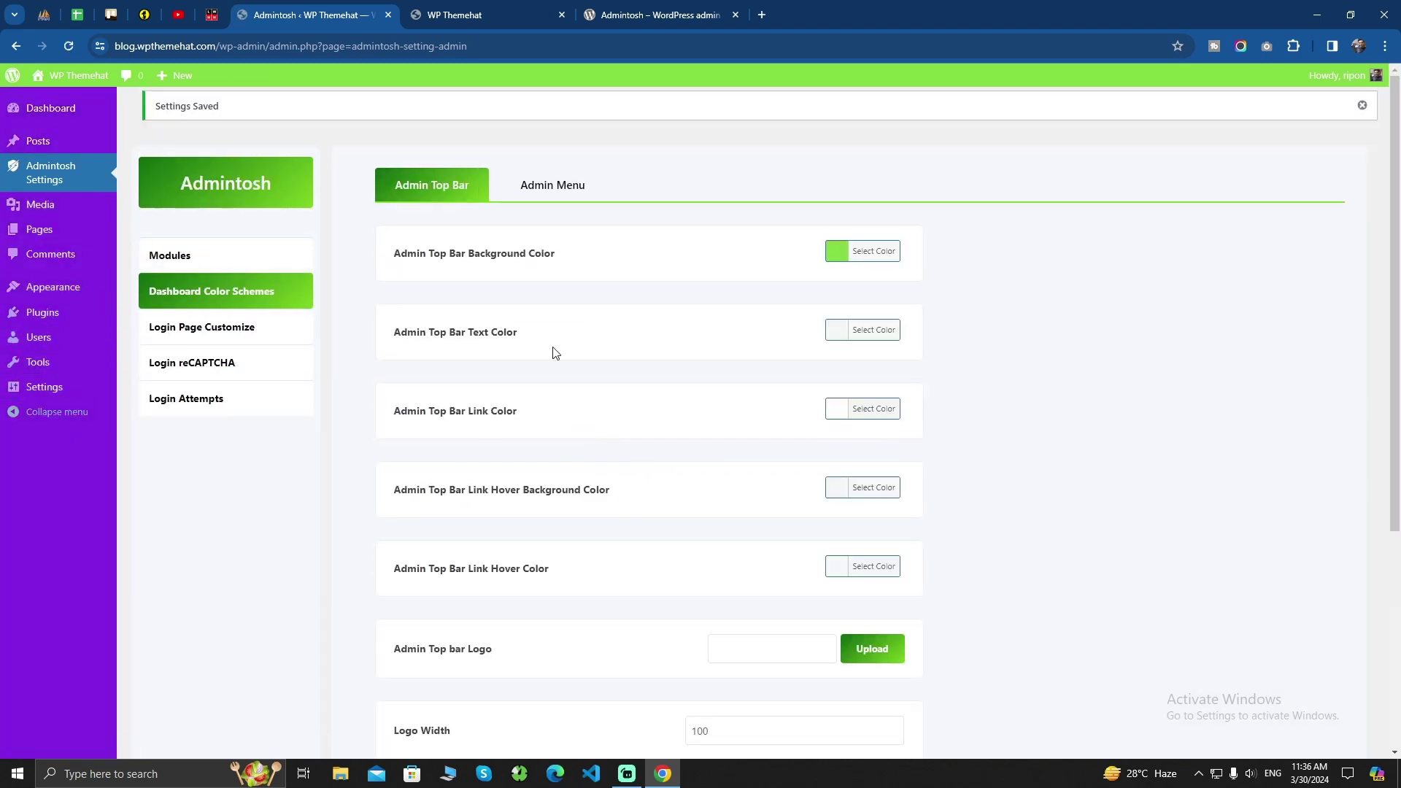
# In Admintosh Modules, turn on Login Page Customization and save
pyautogui.click(204, 259)
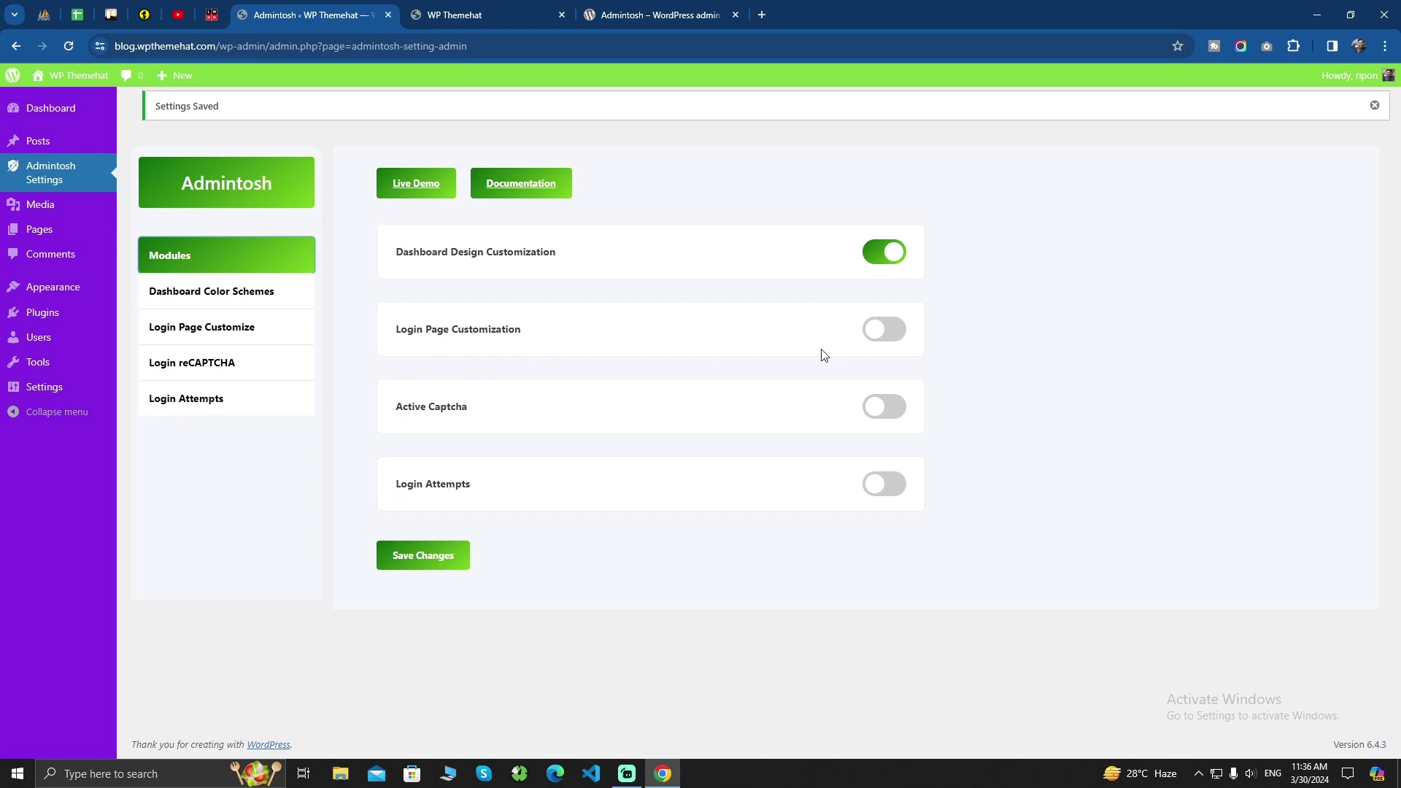
pyautogui.click(884, 332)
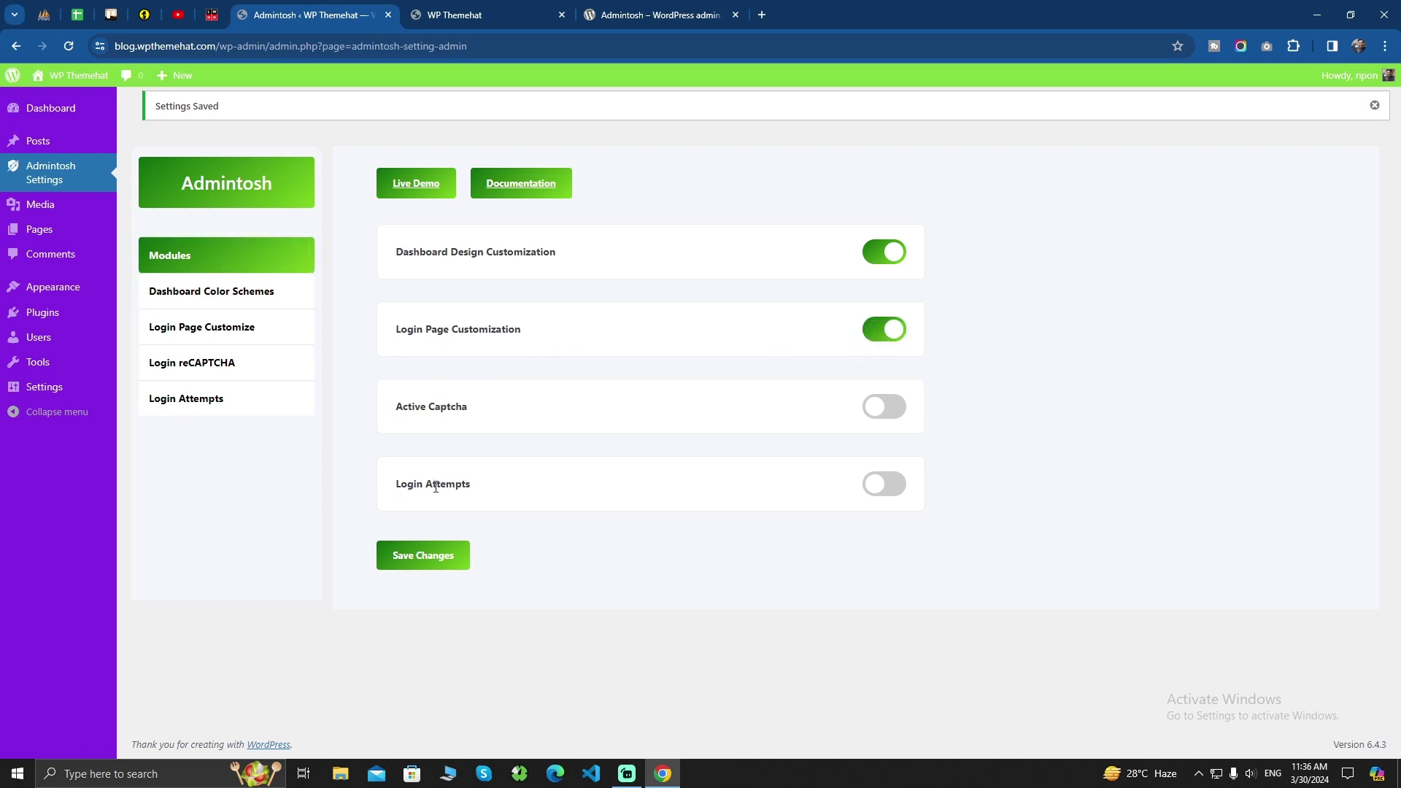
pyautogui.click(410, 568)
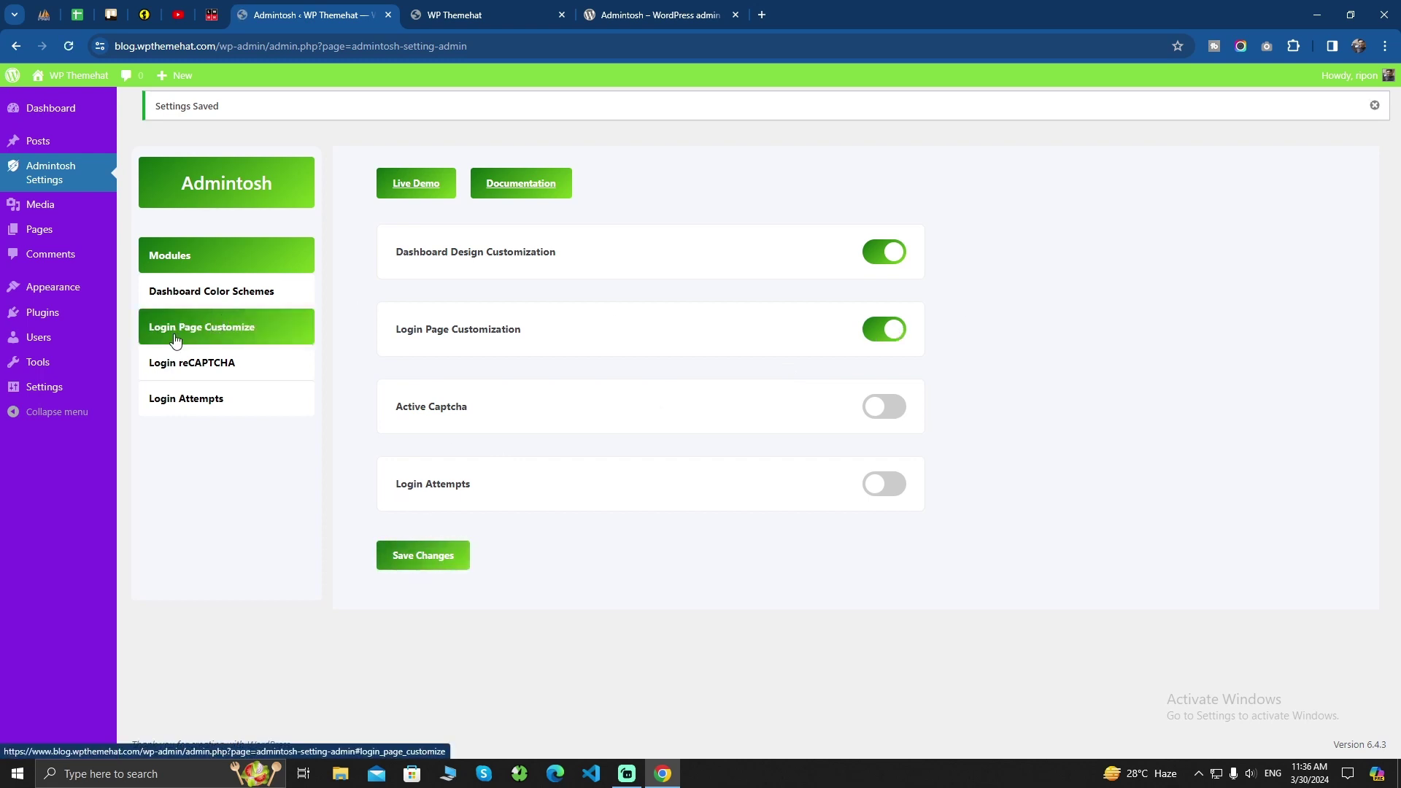
# In Login Page Customize, set Background Color to blue (#1e73be) and save
pyautogui.click(219, 337)
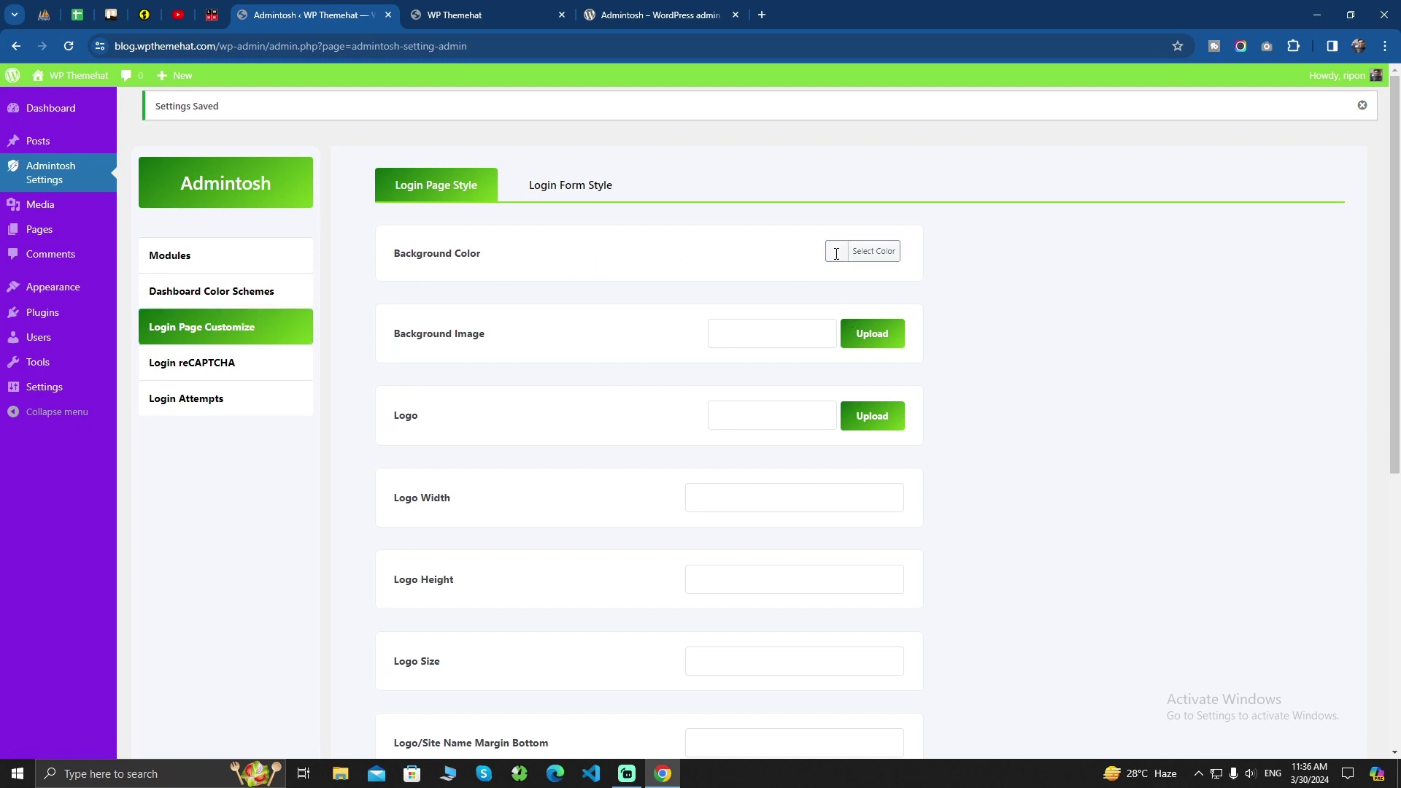
pyautogui.click(843, 255)
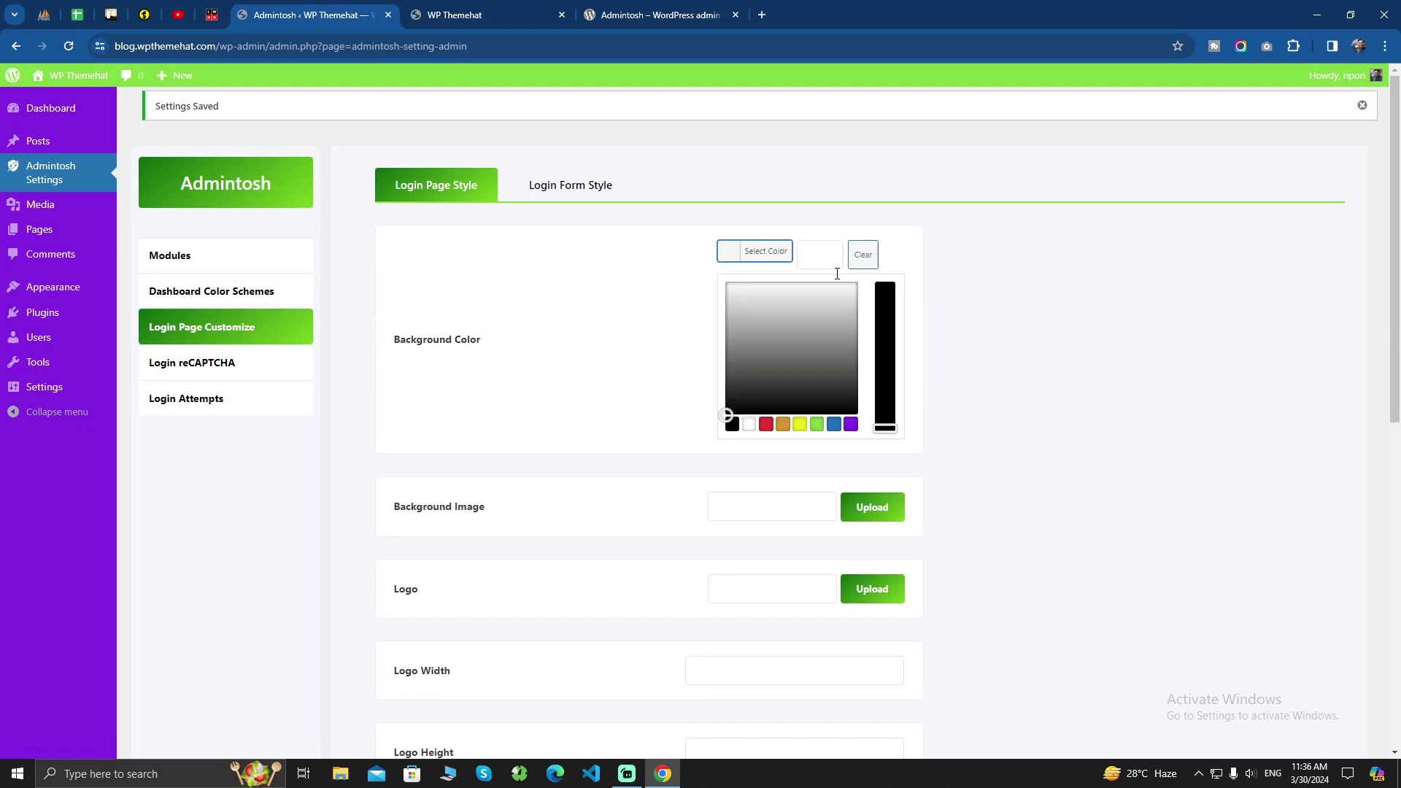
pyautogui.click(835, 429)
pyautogui.click(939, 333)
pyautogui.scroll(-9, 581, 391)
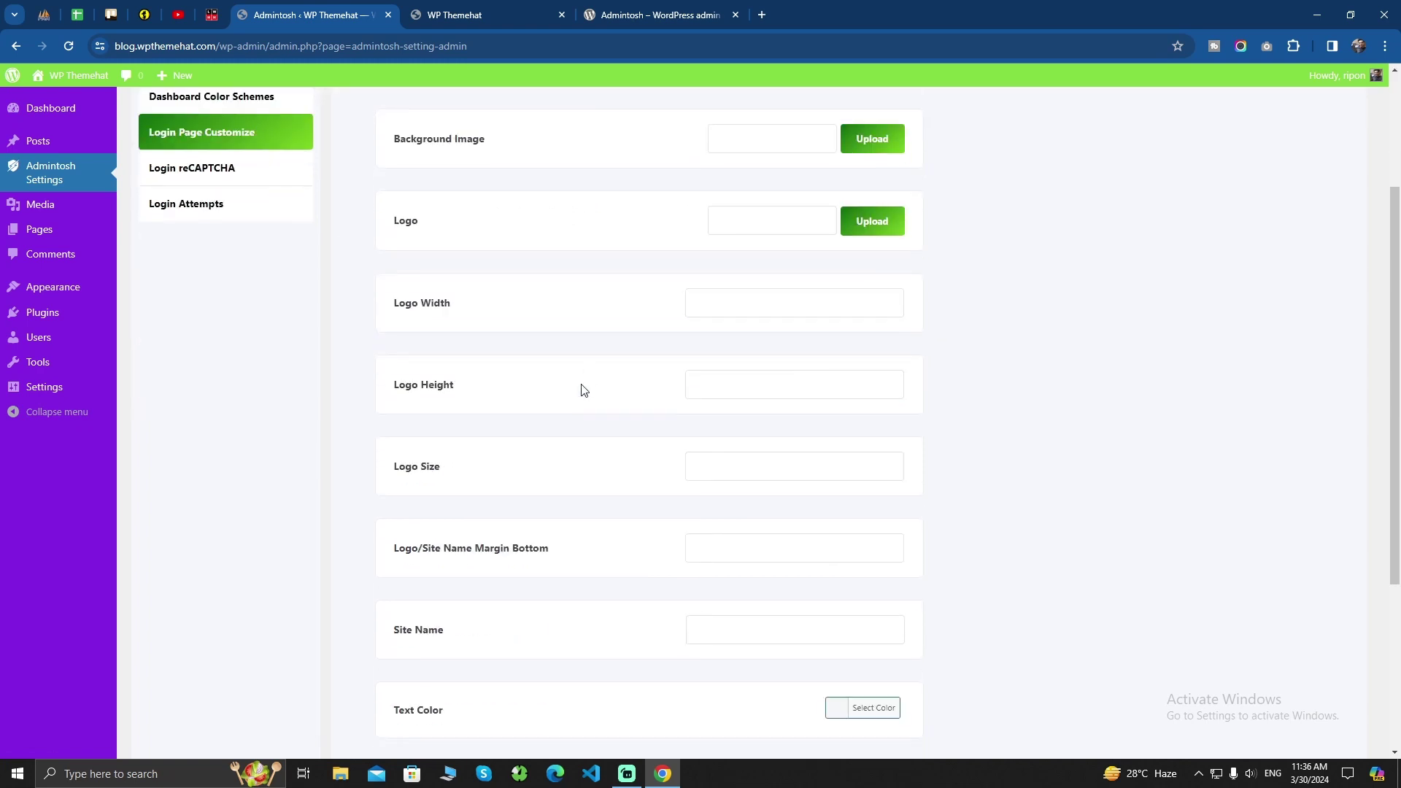
pyautogui.click(417, 659)
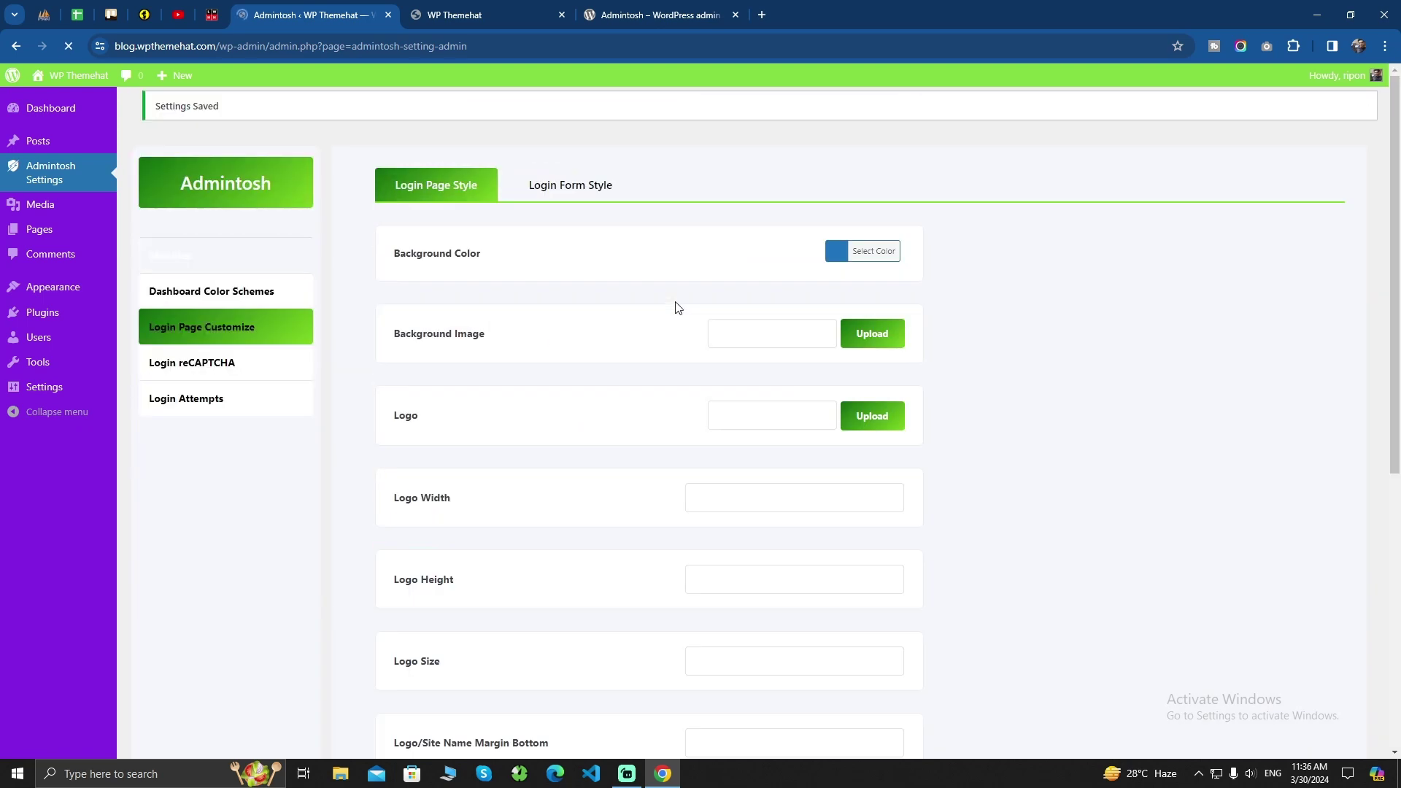
# Copy the settings page address and open a new incognito browser window
pyautogui.hotkey('ctrl', 'l')
pyautogui.hotkey('ctrl', 'c')
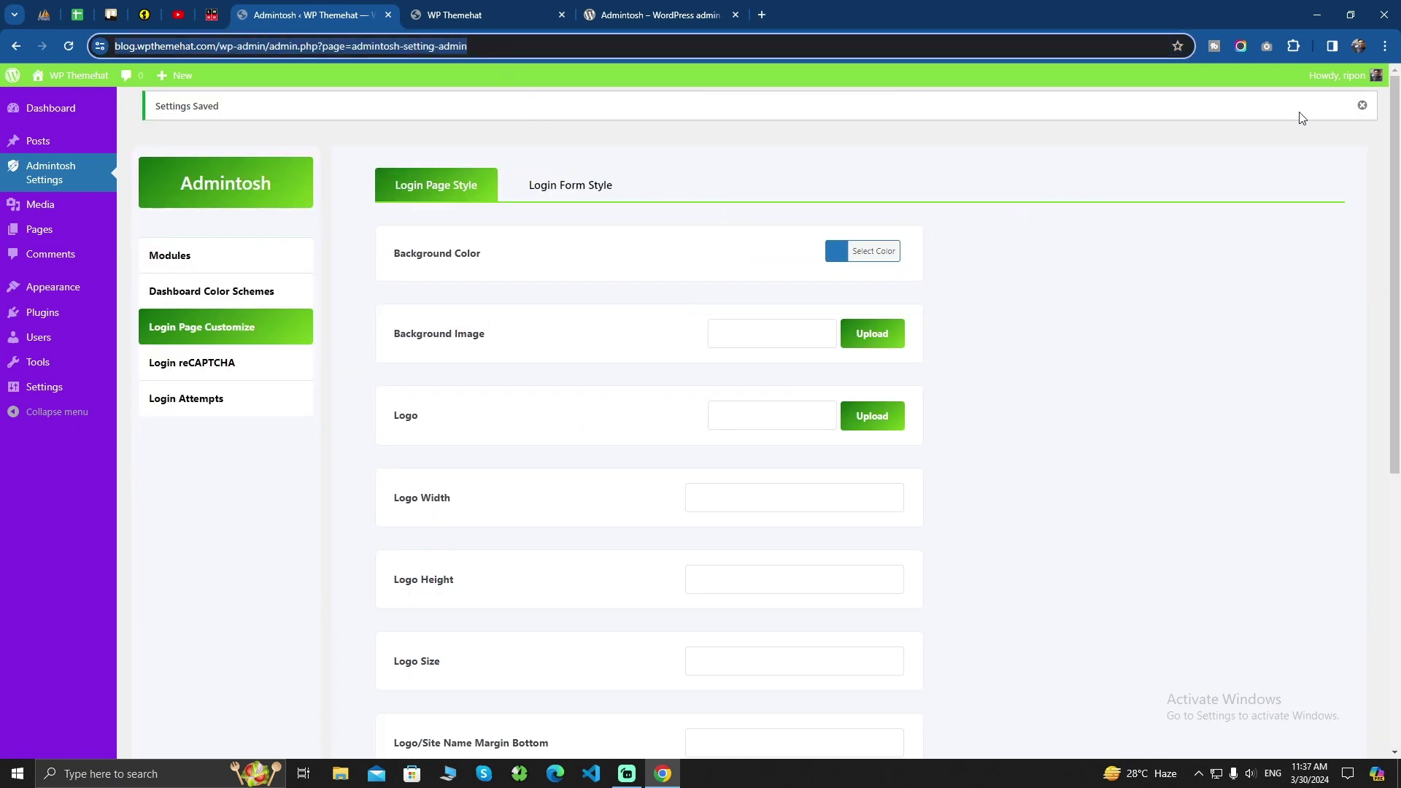
pyautogui.click(1385, 46)
pyautogui.click(1239, 118)
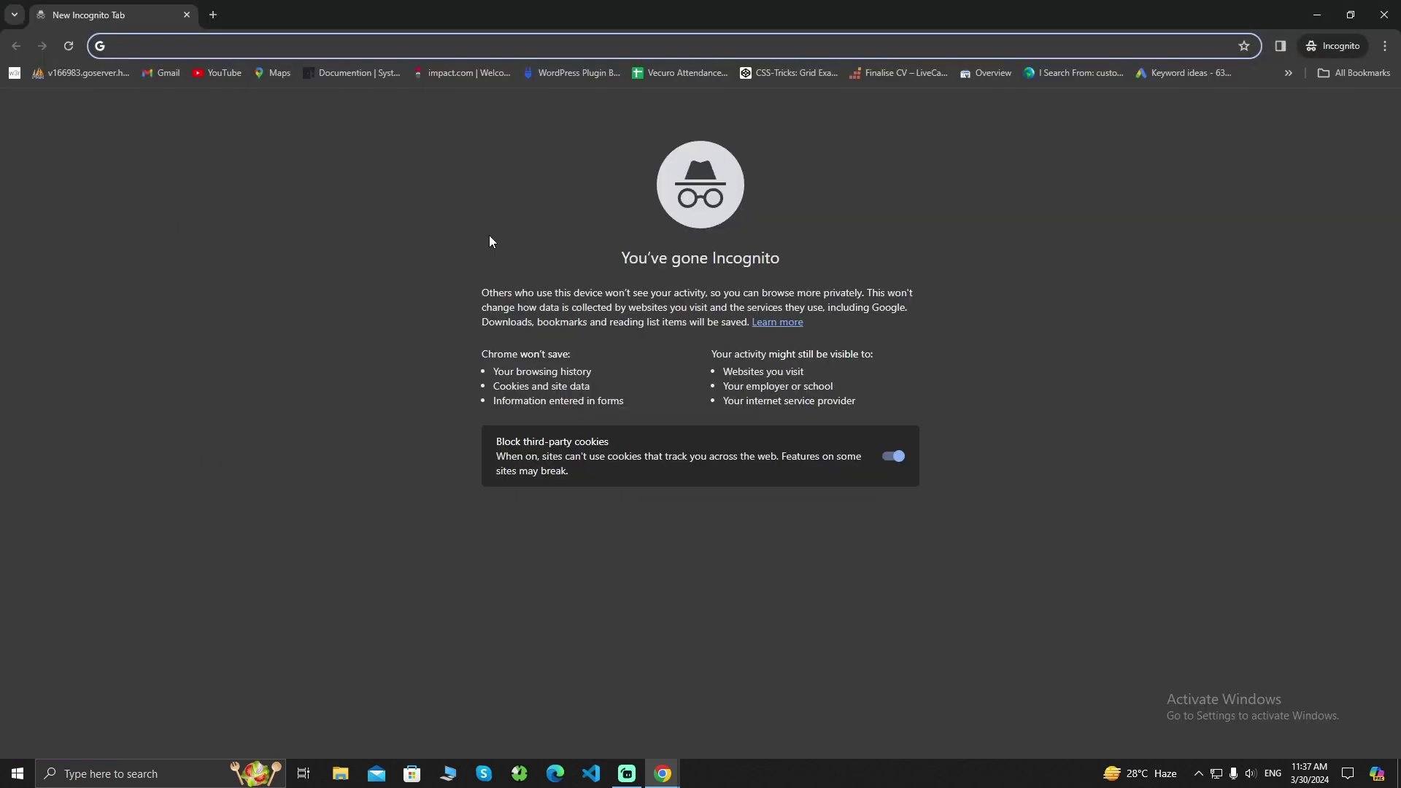
pyautogui.hotkey('ctrl', 'v')
pyautogui.press('Return')
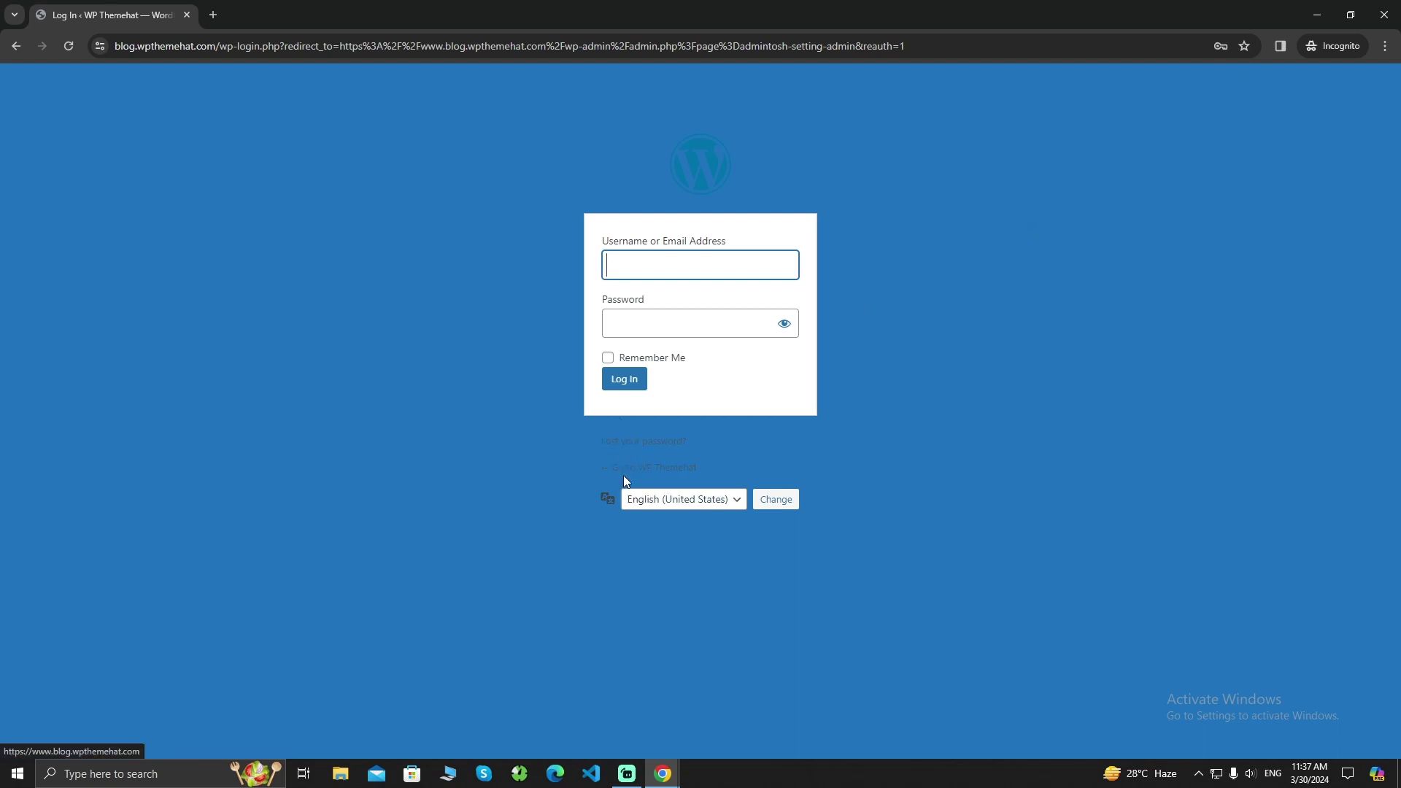
pyautogui.click(1318, 14)
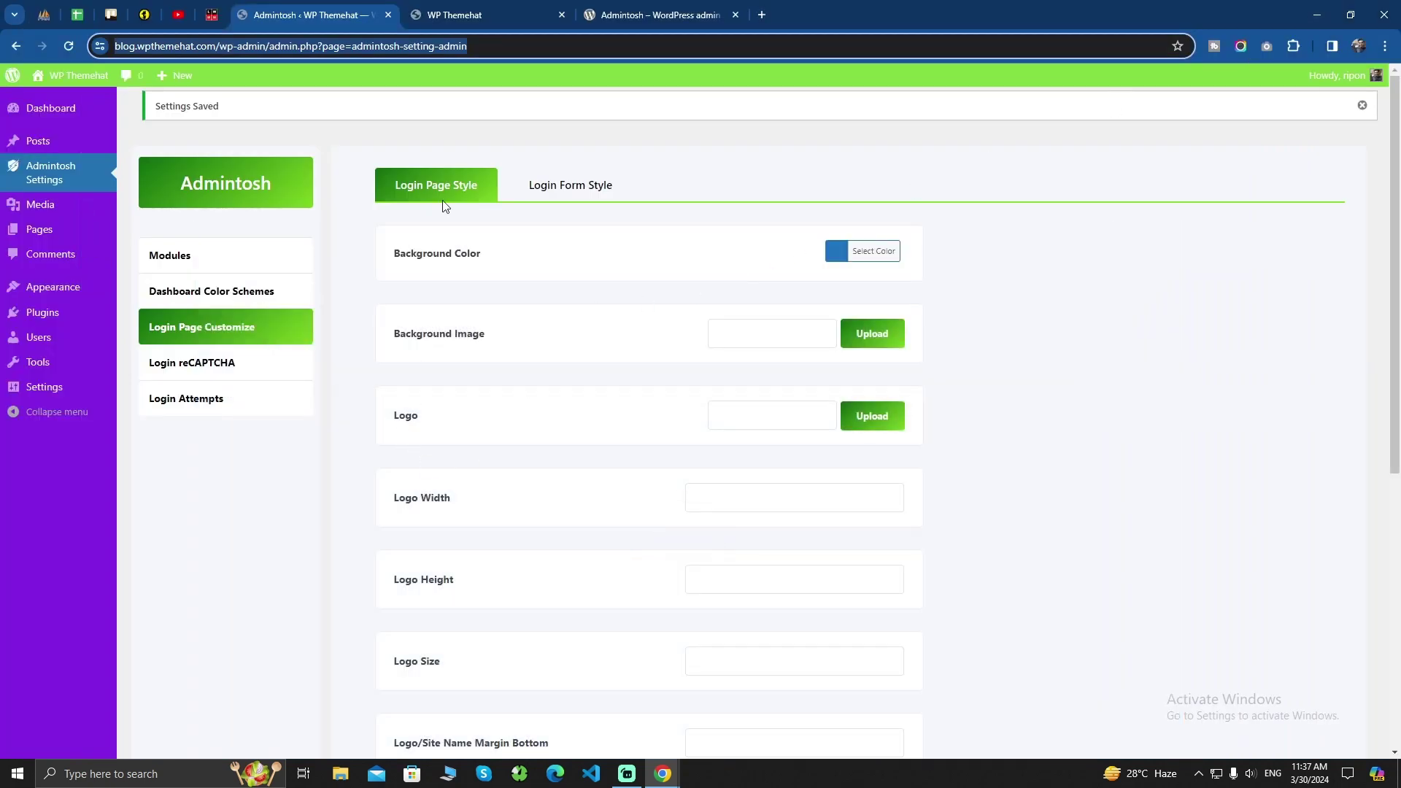
# Change the login Link Color to a white shade in its colour picker
pyautogui.scroll(-6, 538, 471)
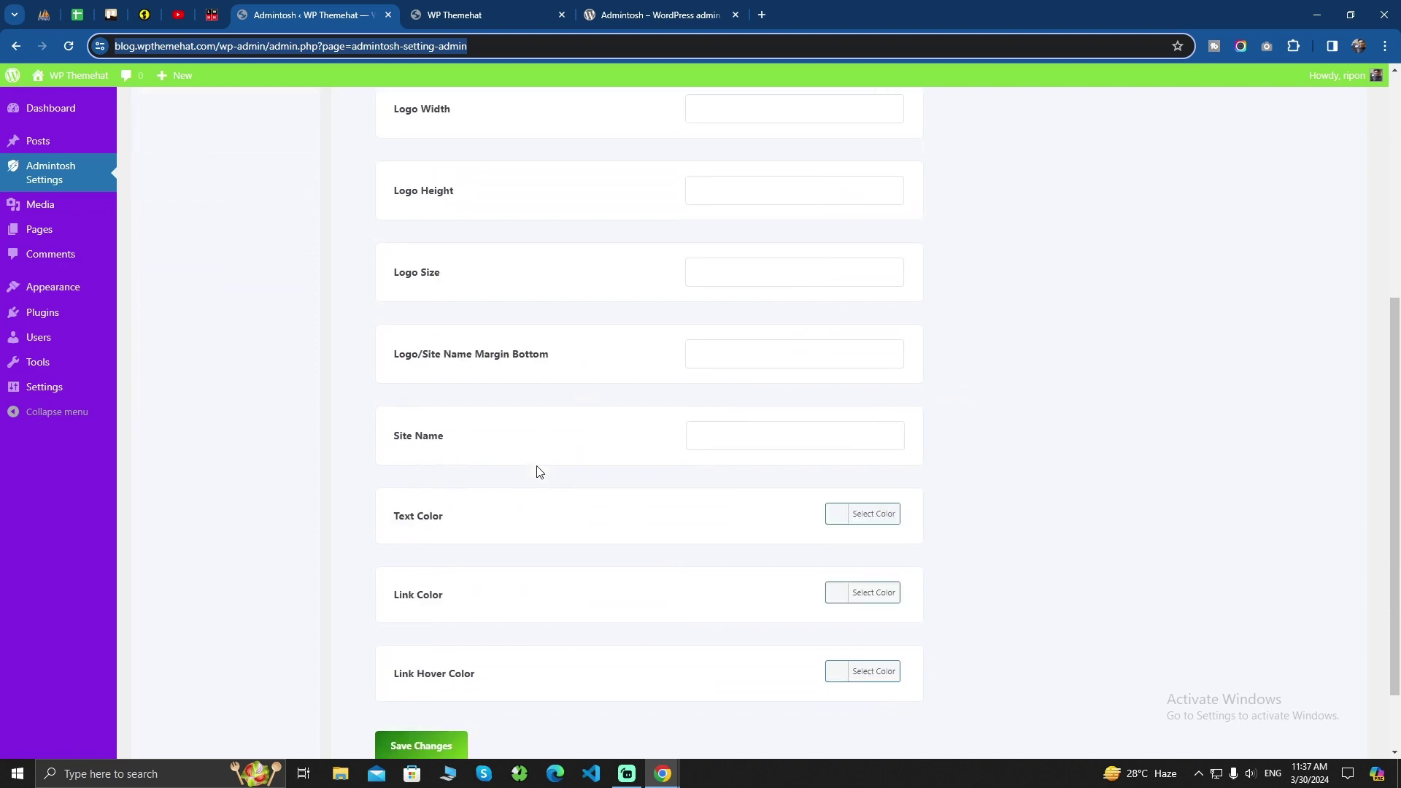
pyautogui.click(843, 431)
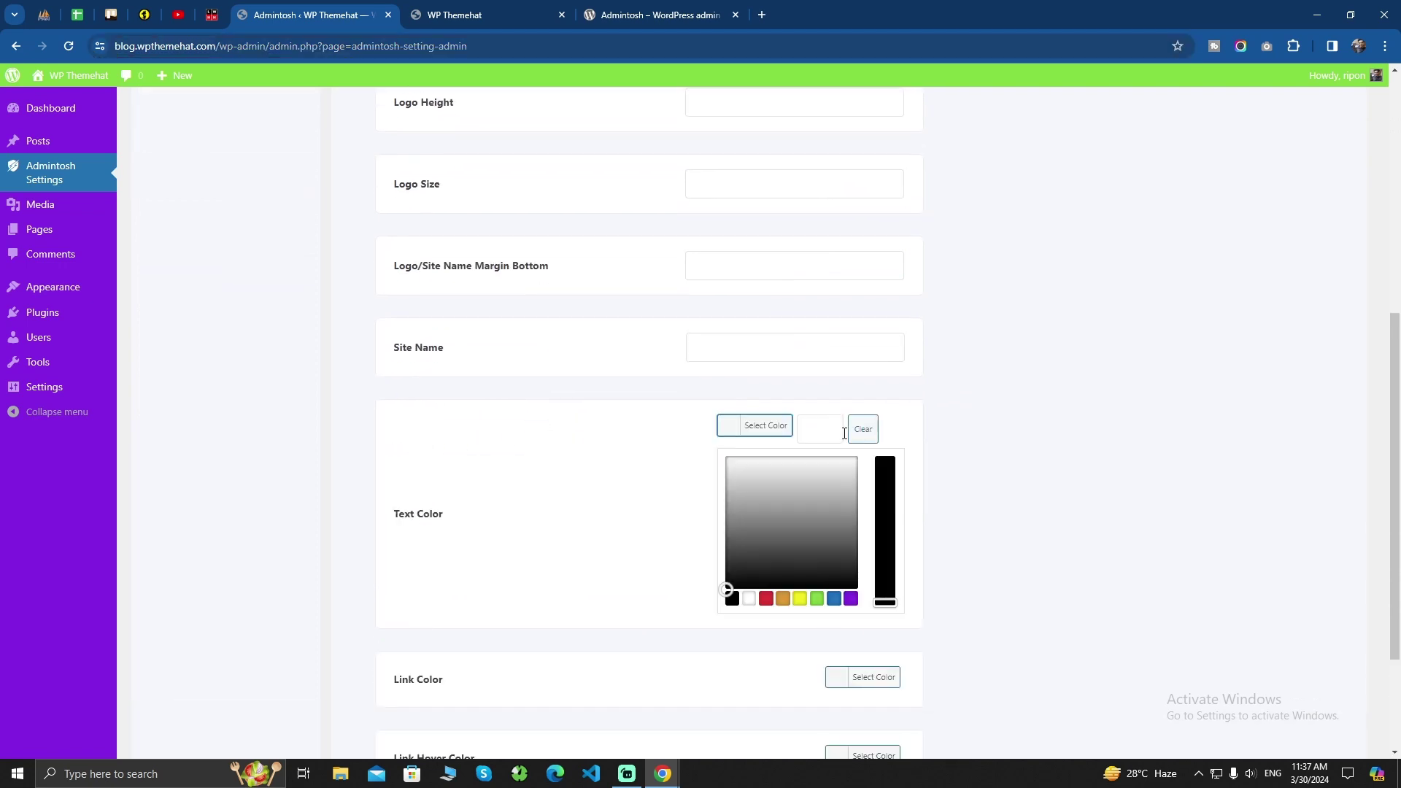
pyautogui.click(590, 436)
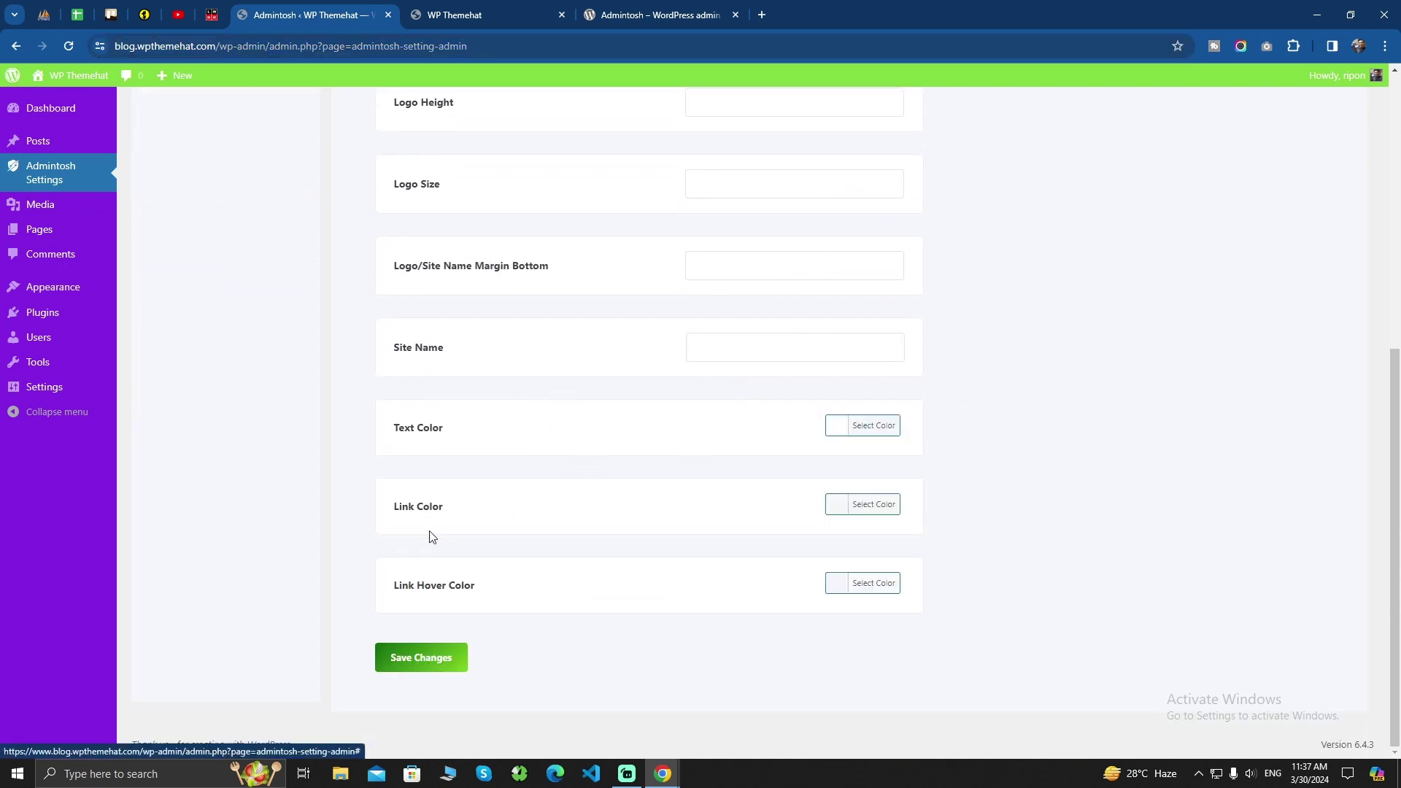
pyautogui.click(839, 505)
pyautogui.click(788, 572)
pyautogui.moveTo(788, 572); pyautogui.dragTo(691, 528)
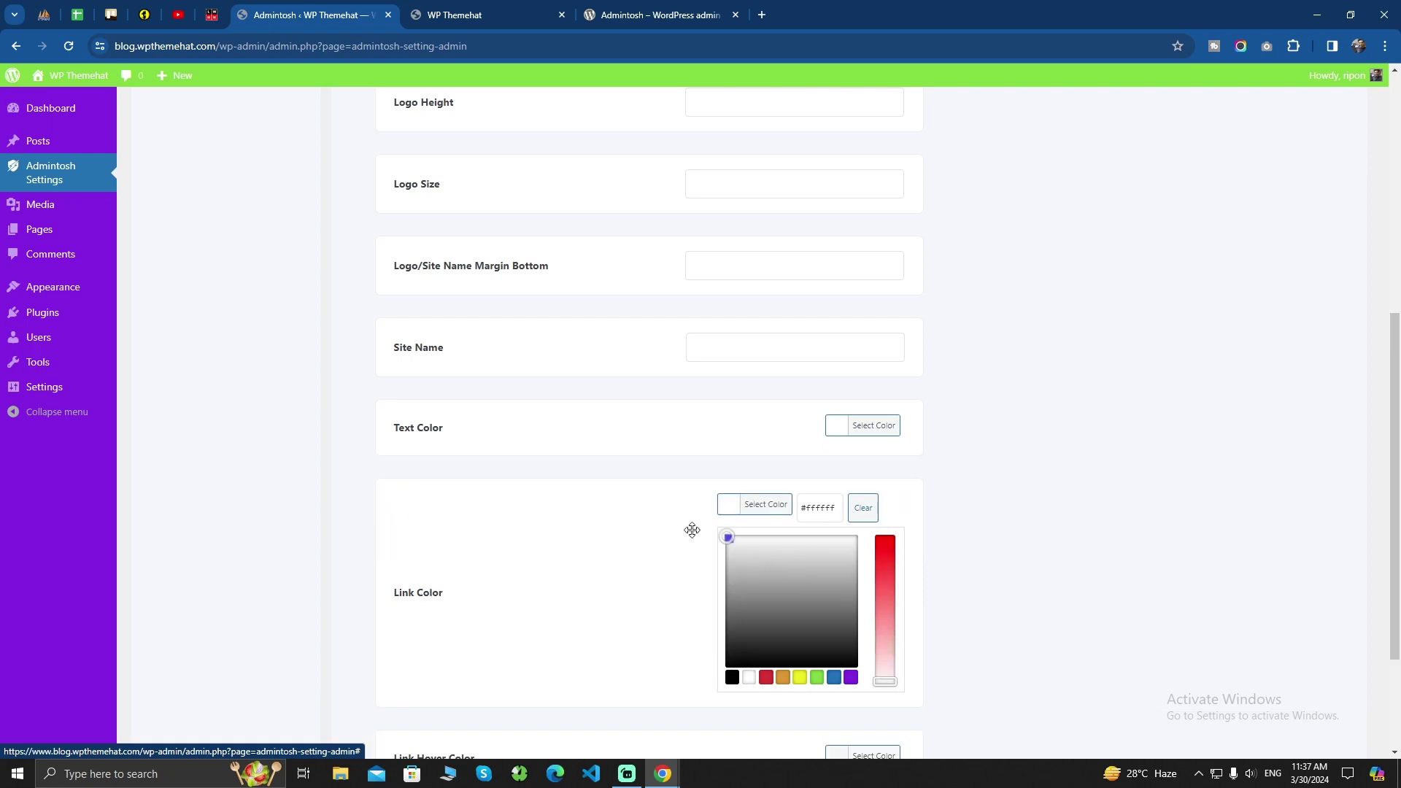
pyautogui.click(591, 491)
# Set Link Hover Color to black, save, and bring the incognito login window forward
pyautogui.click(862, 583)
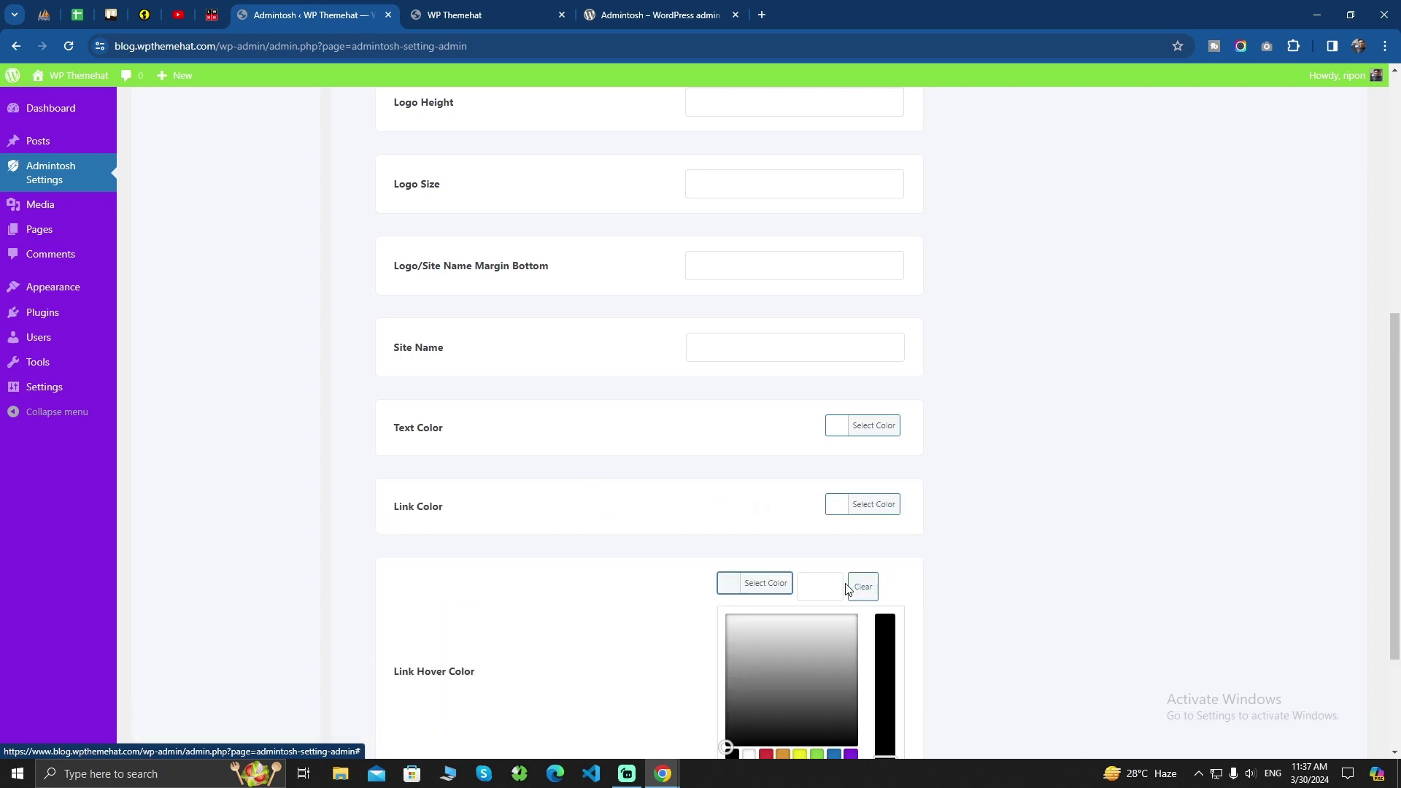
pyautogui.moveTo(775, 693); pyautogui.dragTo(726, 746)
pyautogui.scroll(-1, 713, 745)
pyautogui.click(574, 622)
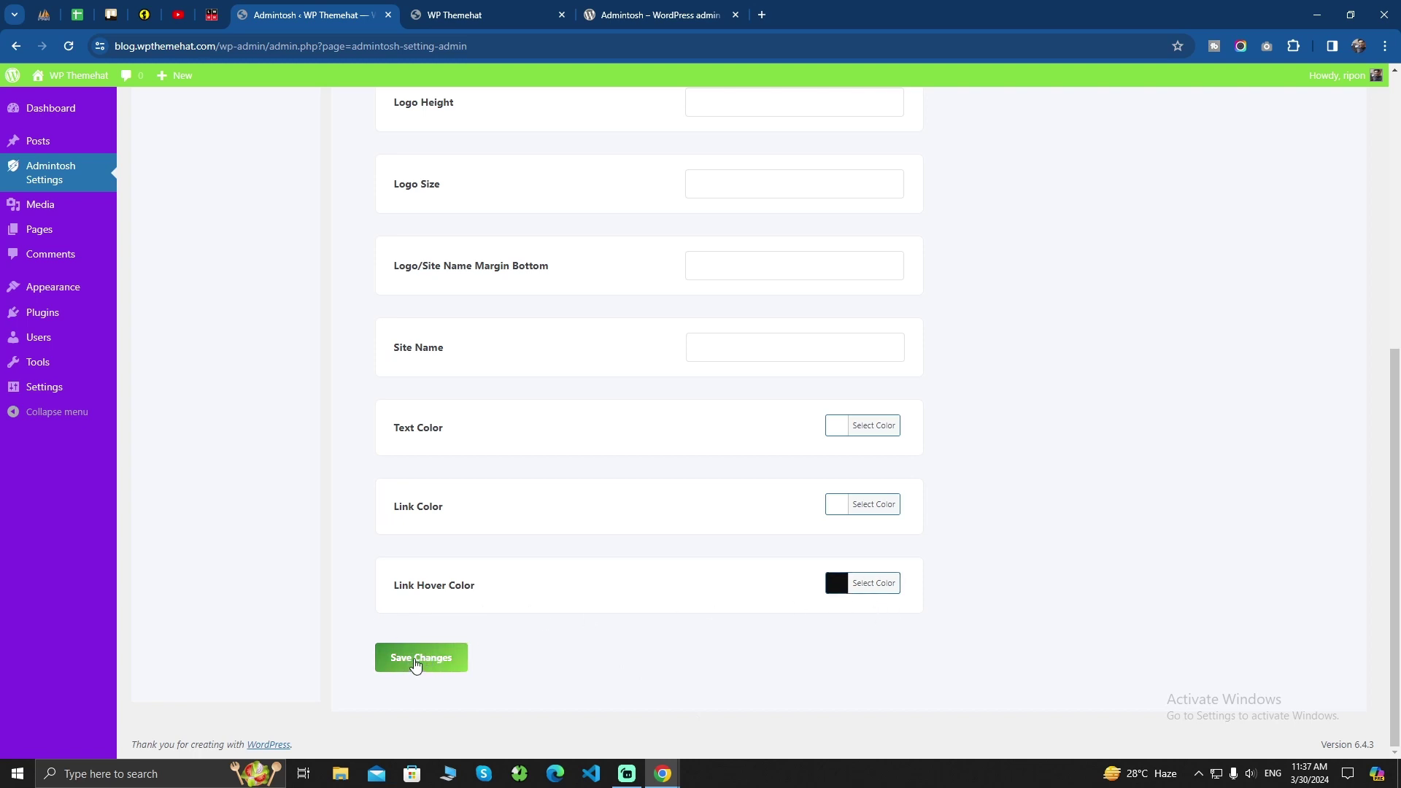
pyautogui.click(416, 664)
pyautogui.moveTo(661, 771)
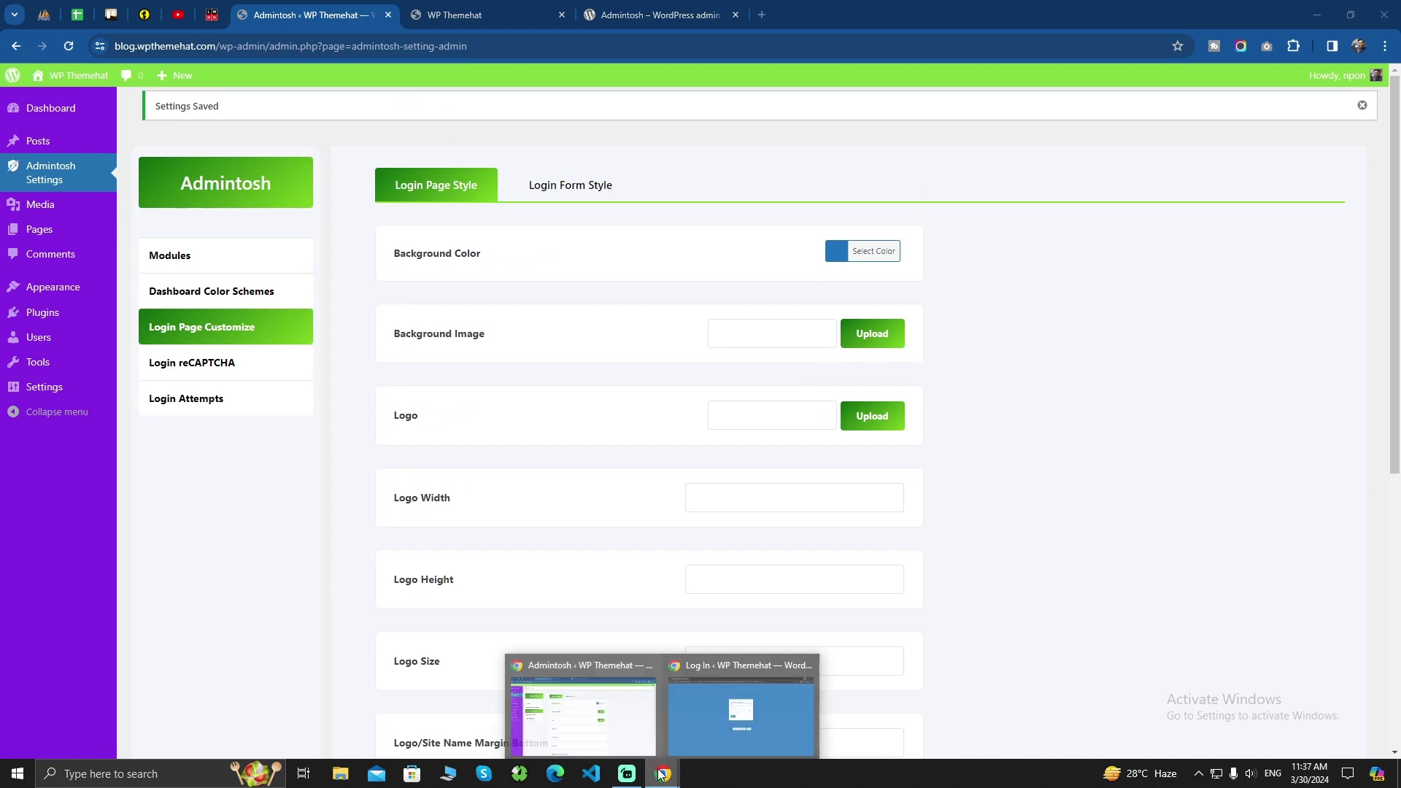
pyautogui.click(737, 715)
# Reload the incognito login page, test the username field, then return to Admintosh settings
pyautogui.click(67, 48)
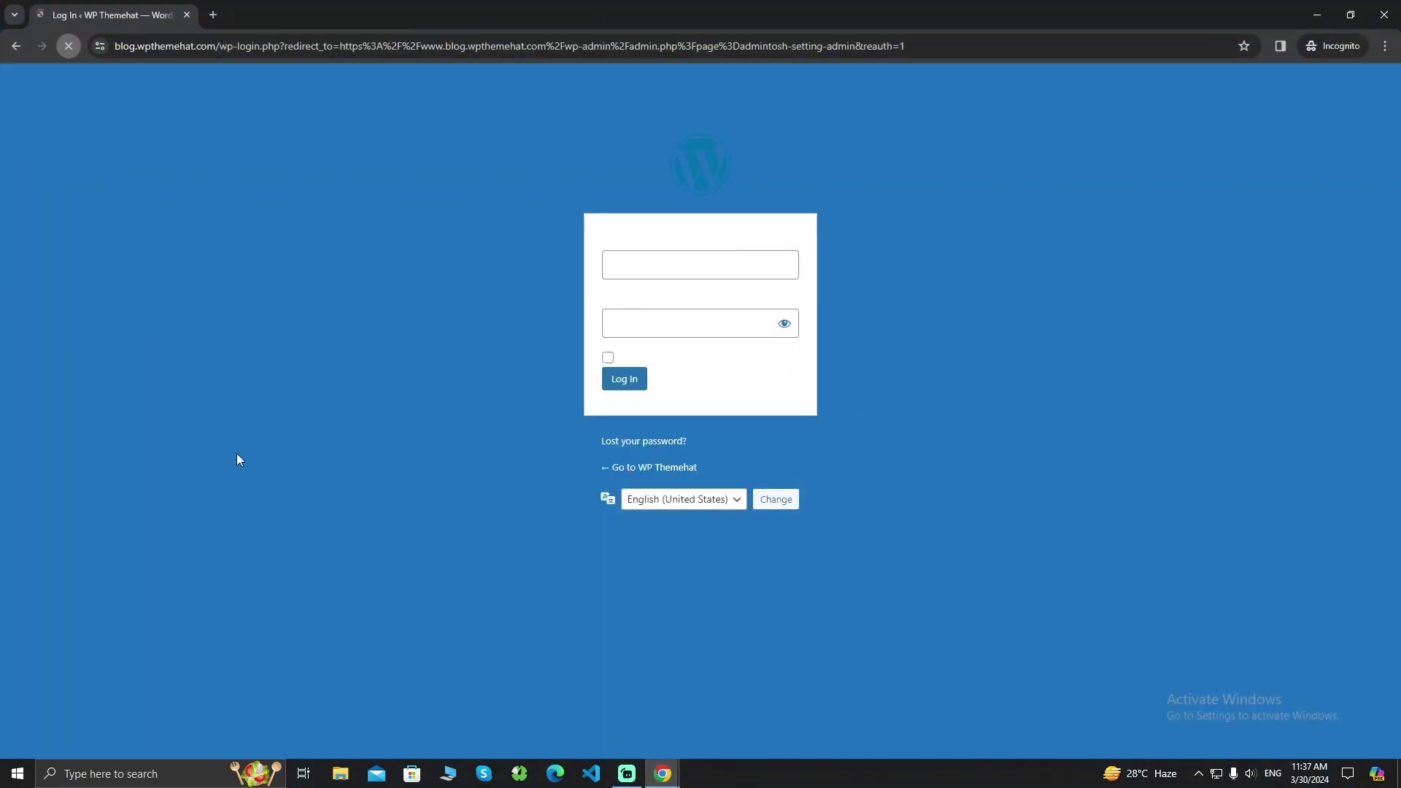
pyautogui.click(1048, 328)
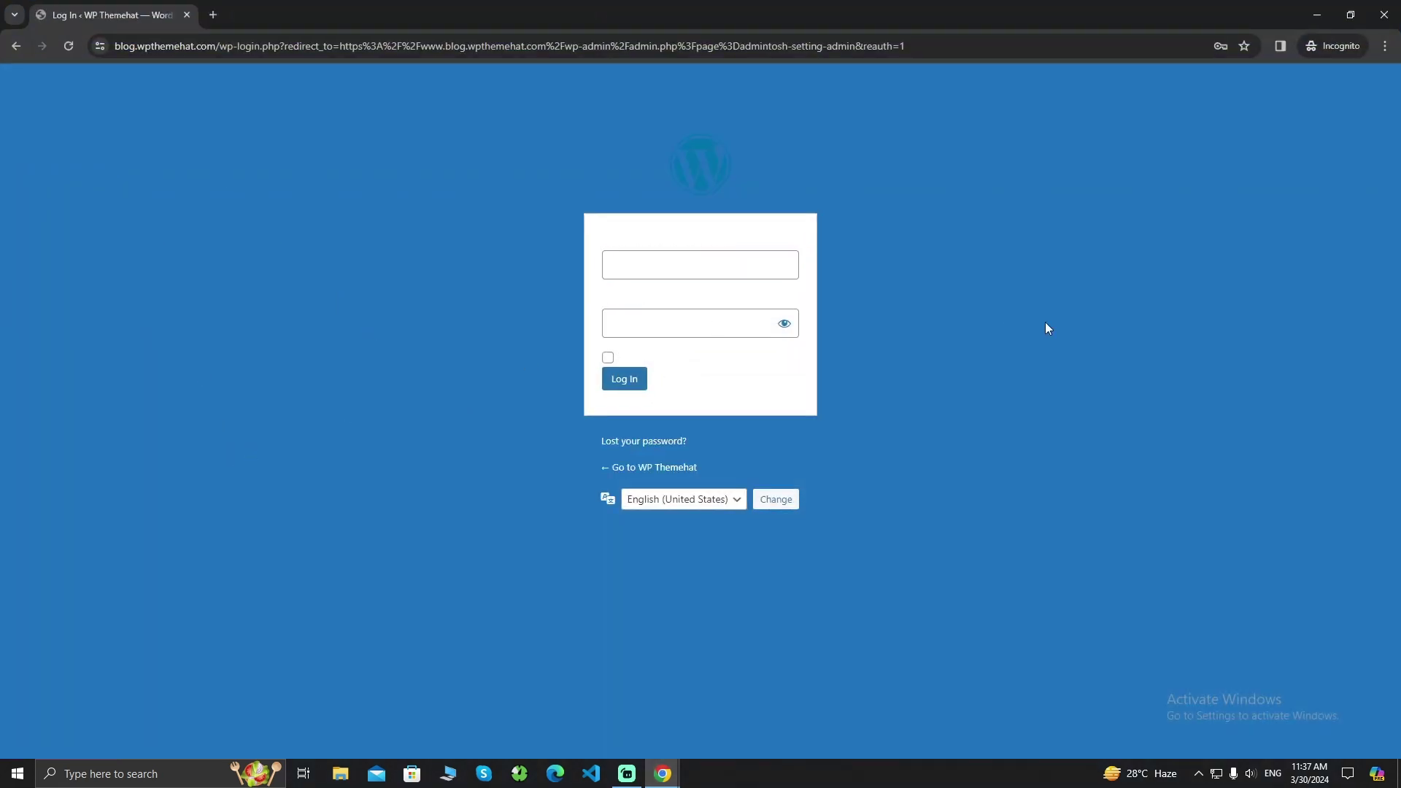
pyautogui.click(672, 268)
pyautogui.click(649, 226)
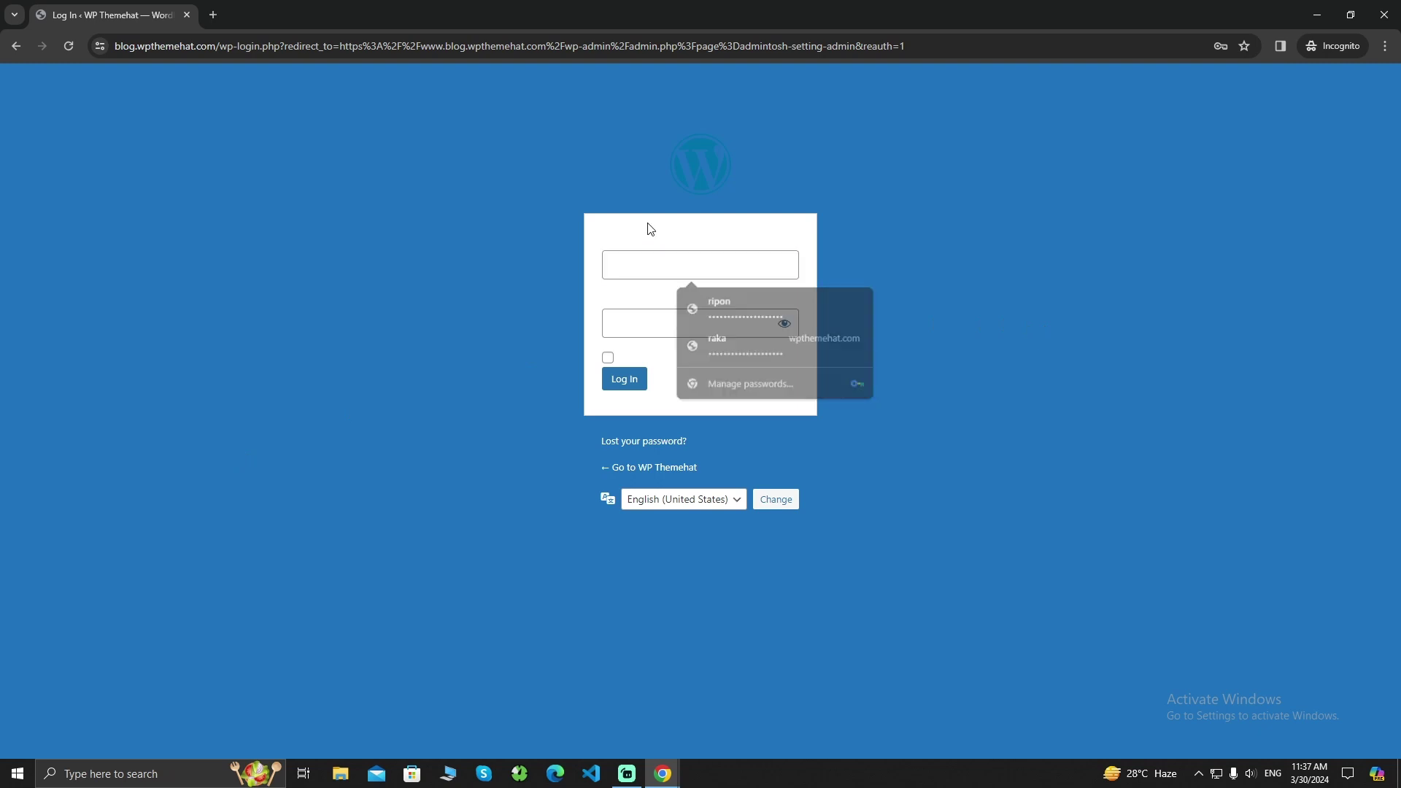
pyautogui.click(670, 272)
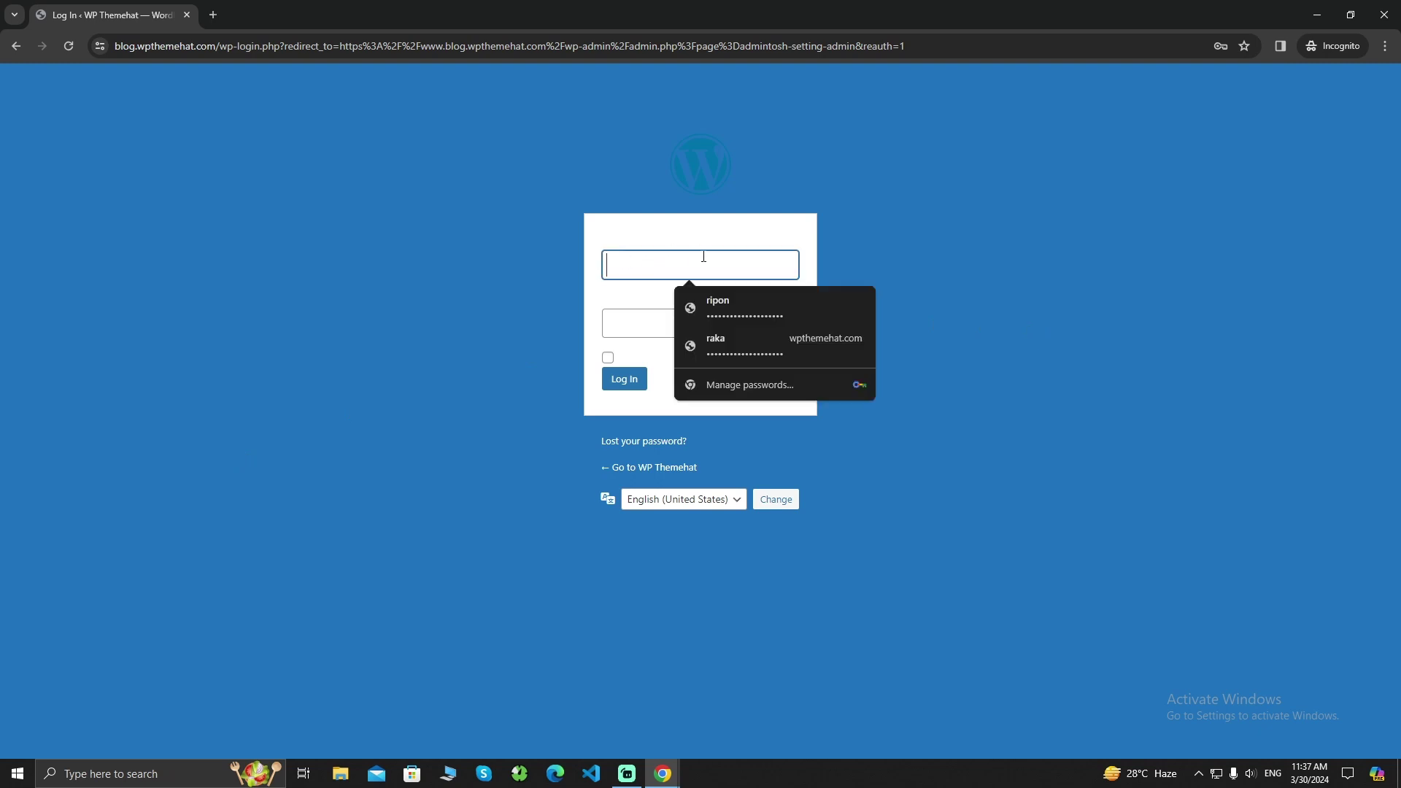
pyautogui.click(635, 237)
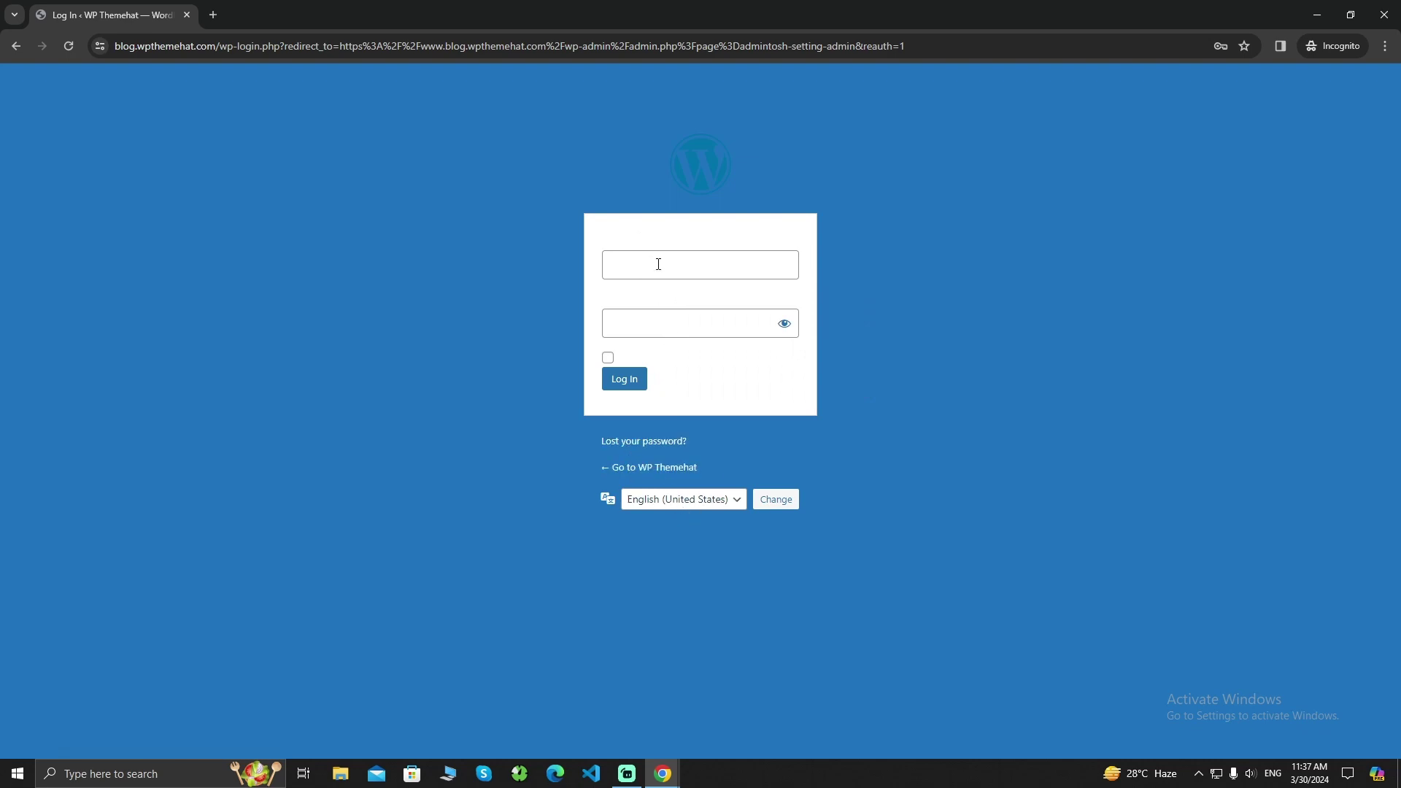
pyautogui.moveTo(660, 776)
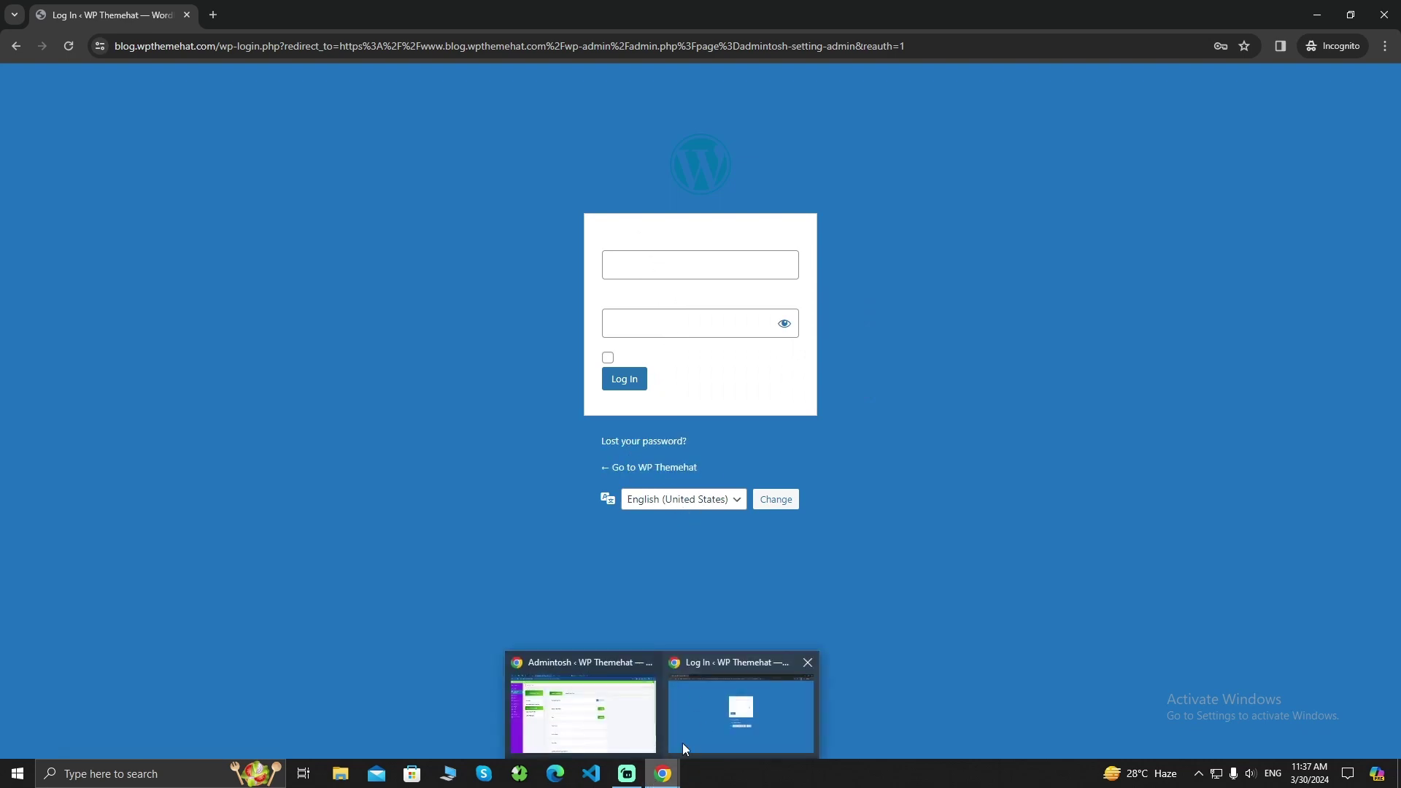
pyautogui.click(711, 720)
# Set Link Color to black (#000000), save, and switch to the incognito login window
pyautogui.scroll(-5, 803, 481)
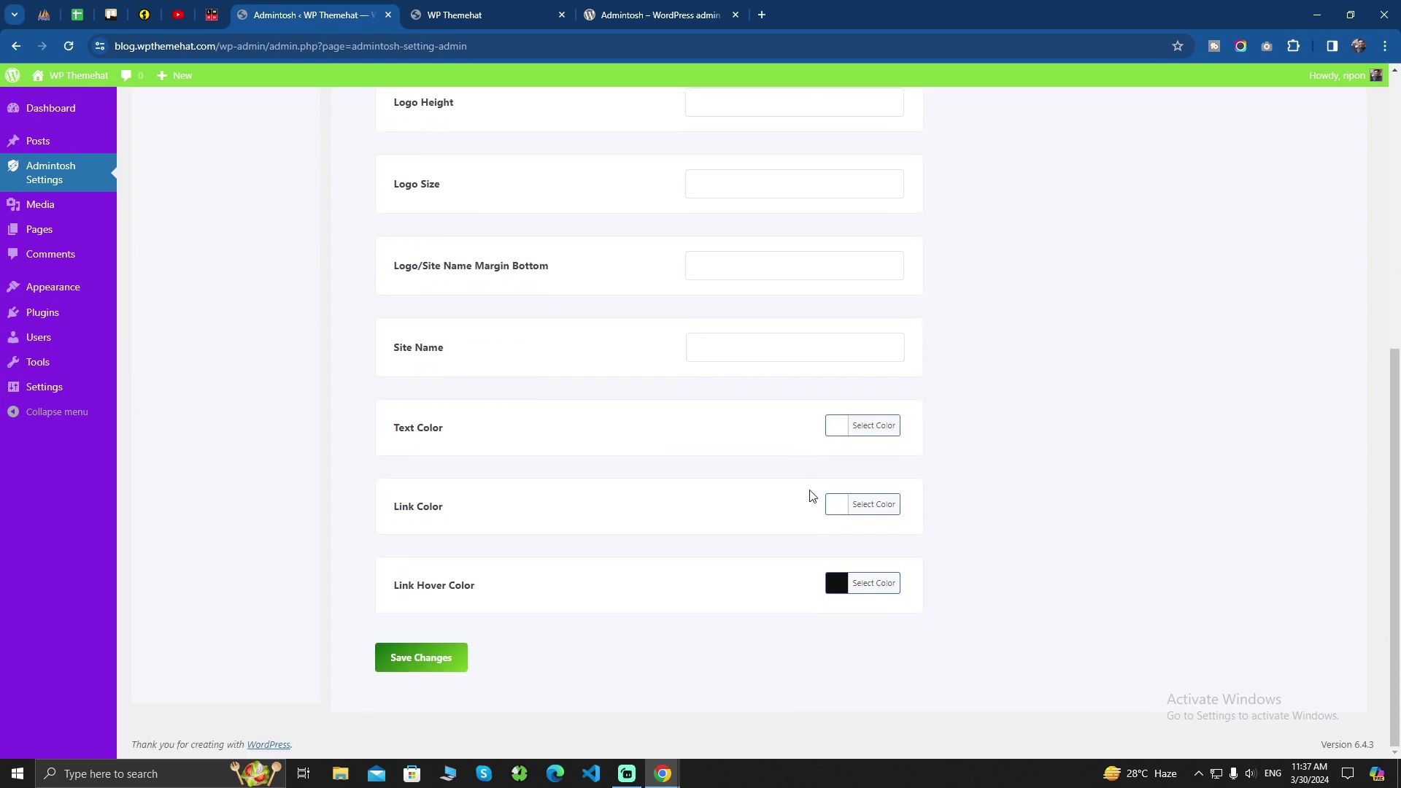
pyautogui.click(836, 508)
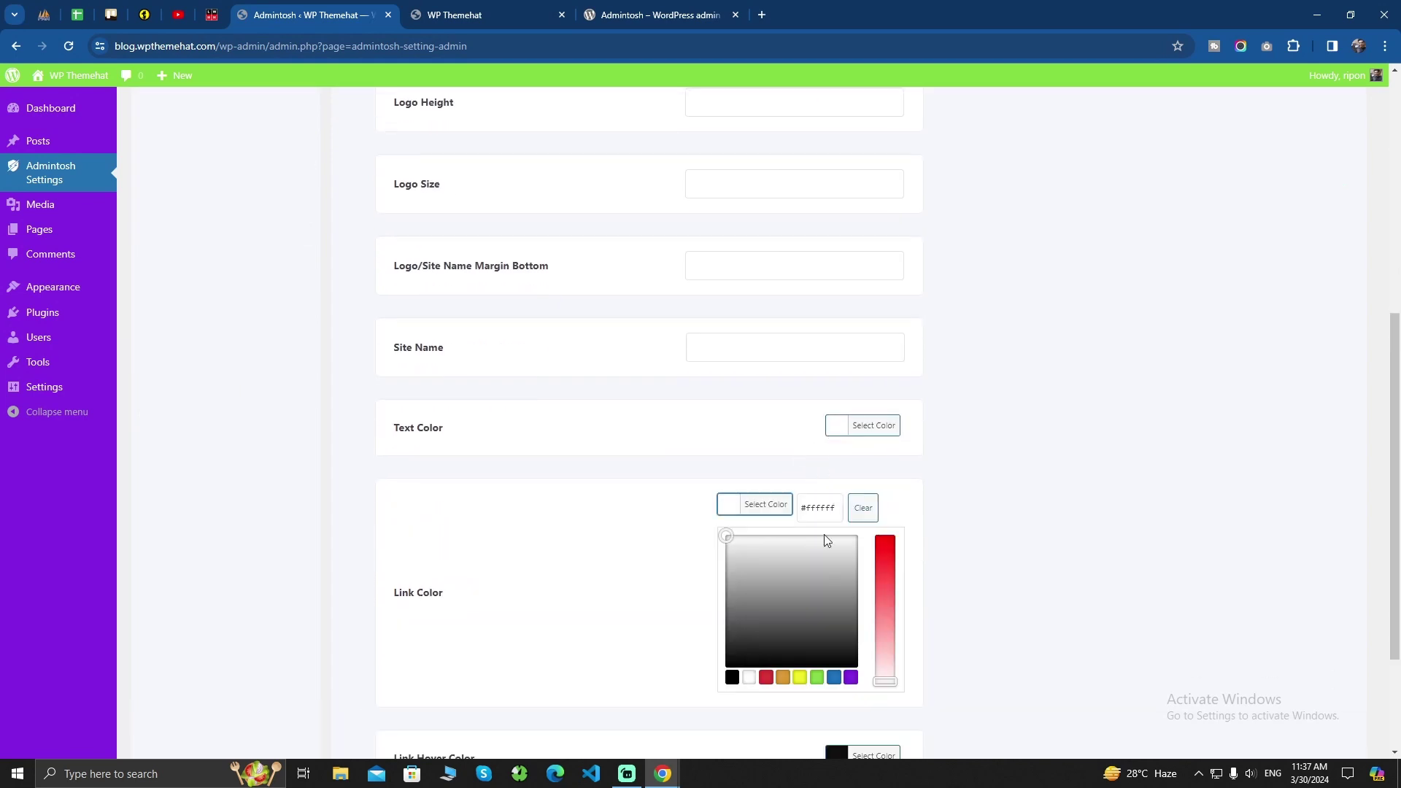
pyautogui.click(732, 679)
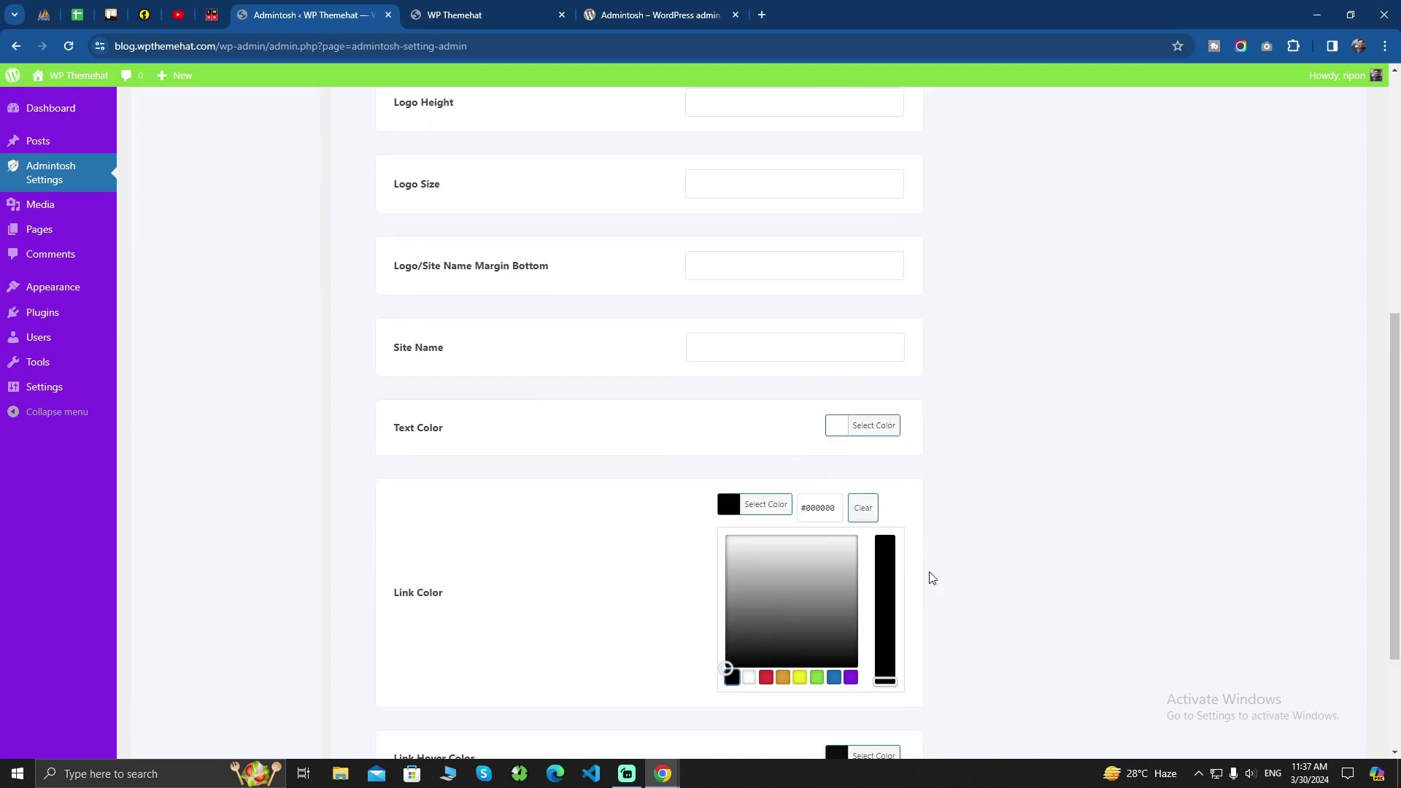
pyautogui.click(540, 580)
pyautogui.click(429, 657)
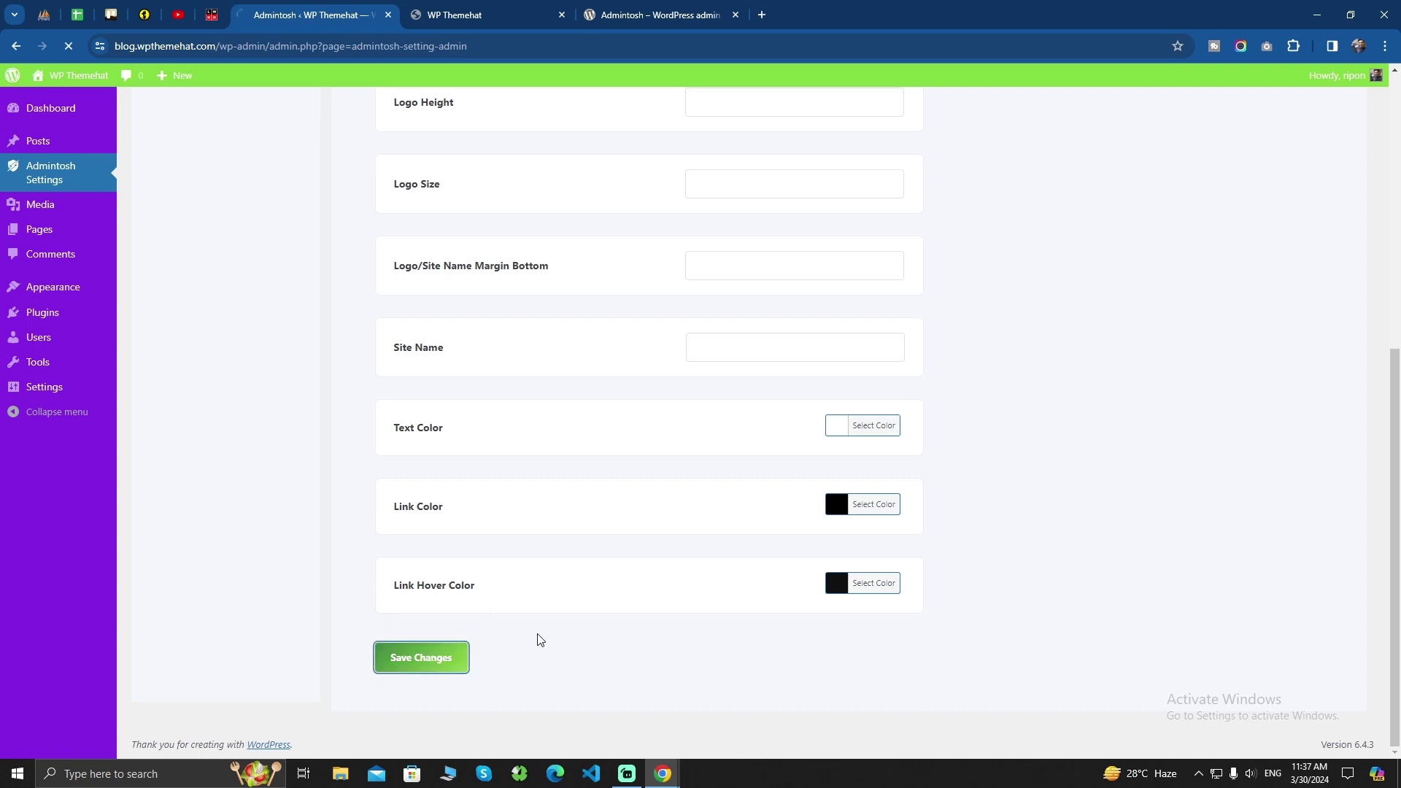
pyautogui.moveTo(661, 779)
pyautogui.click(747, 701)
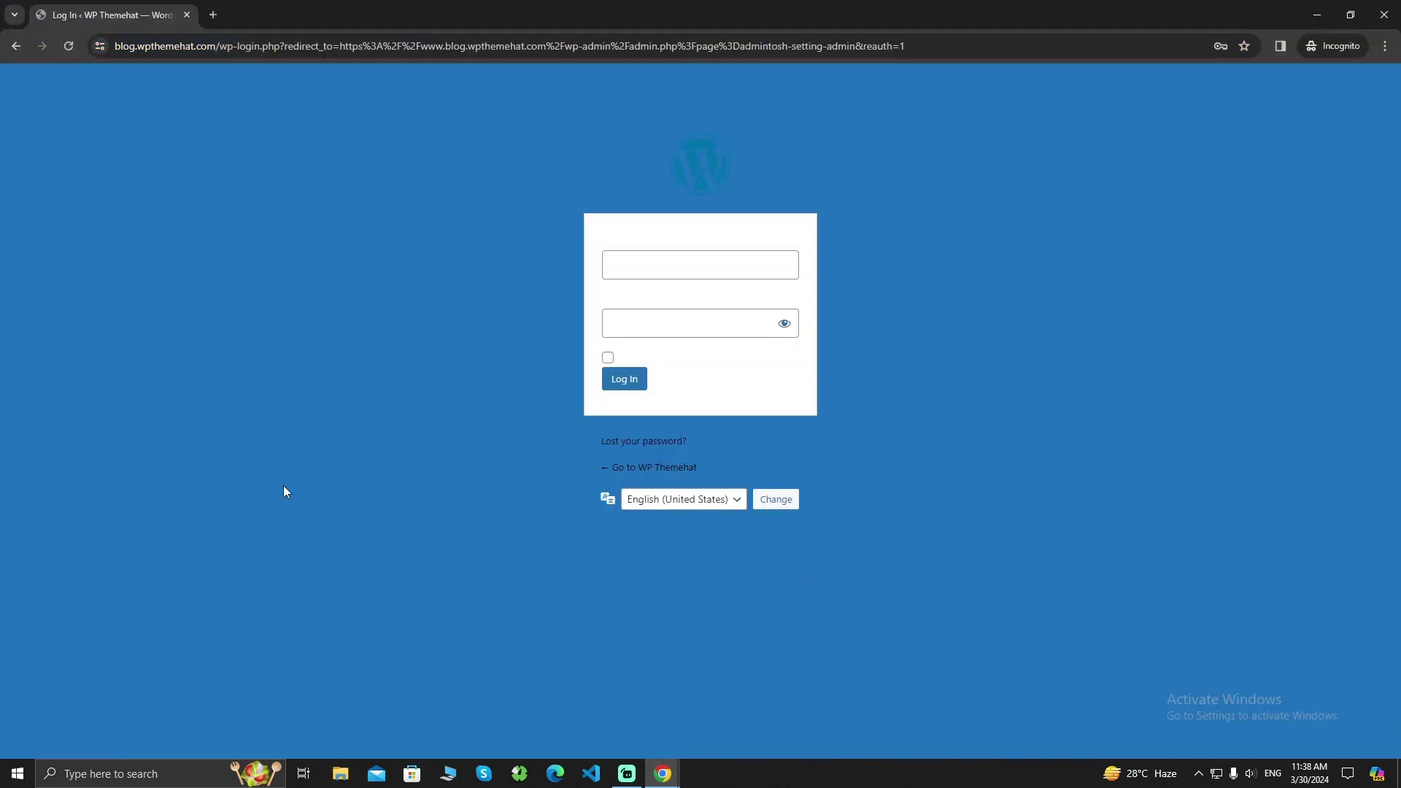
# Check the login page's username field, then return to the Admintosh settings window
pyautogui.click(658, 261)
pyautogui.click(693, 730)
pyautogui.moveTo(661, 782)
pyautogui.click(602, 707)
# Set Text Color to blue (#1e73be) and save the login page settings
pyautogui.scroll(-5, 825, 457)
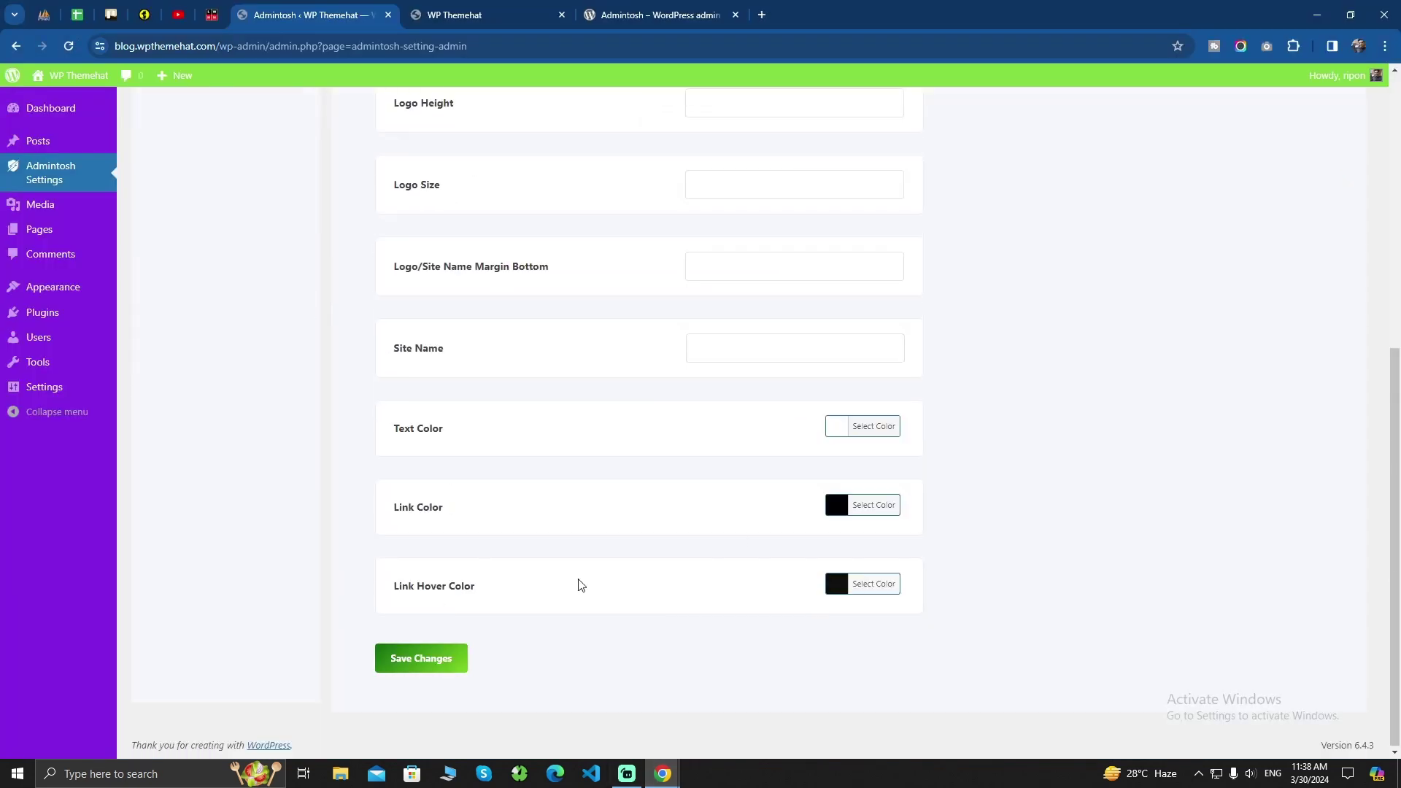
pyautogui.scroll(2, 579, 581)
pyautogui.click(833, 617)
pyautogui.scroll(-3, 779, 549)
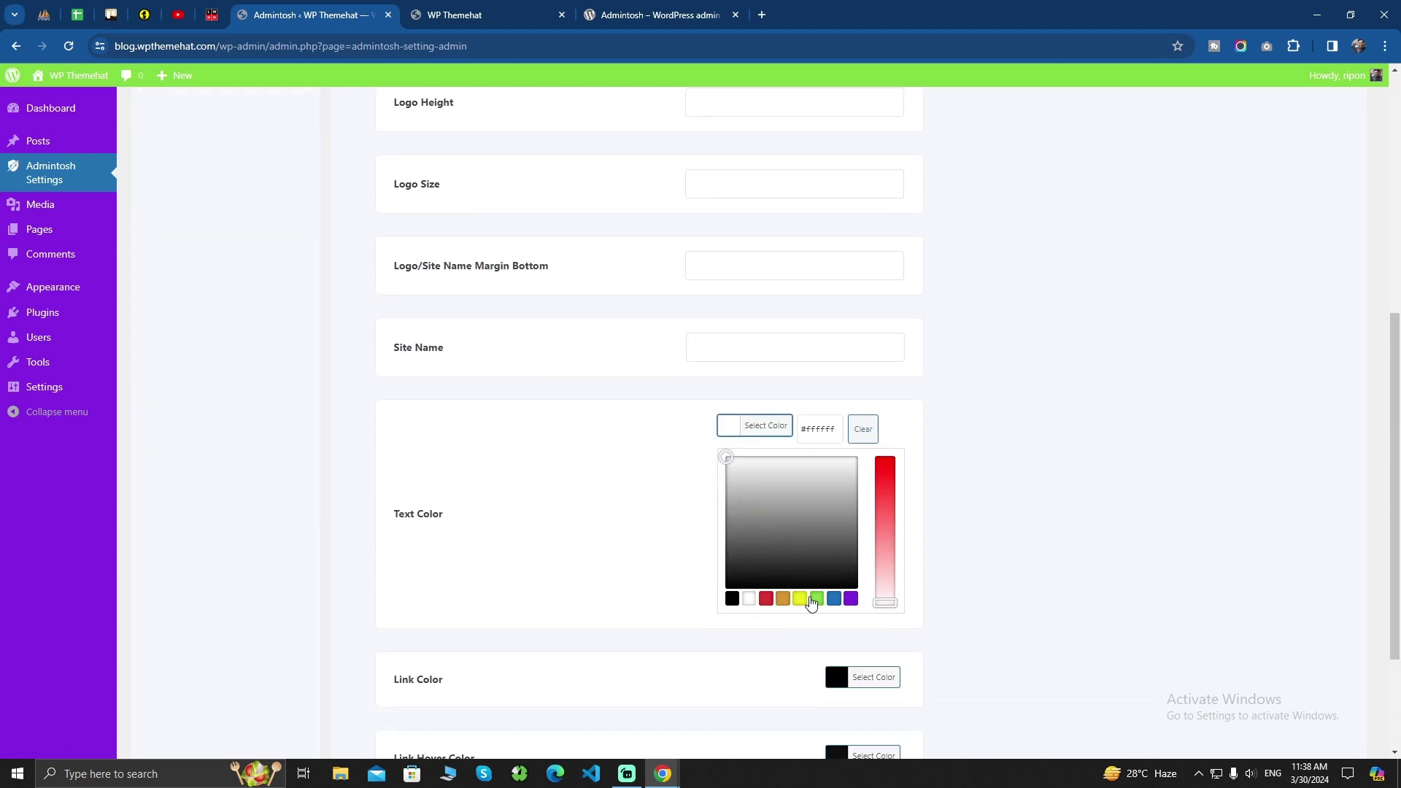
pyautogui.click(834, 599)
pyautogui.click(516, 534)
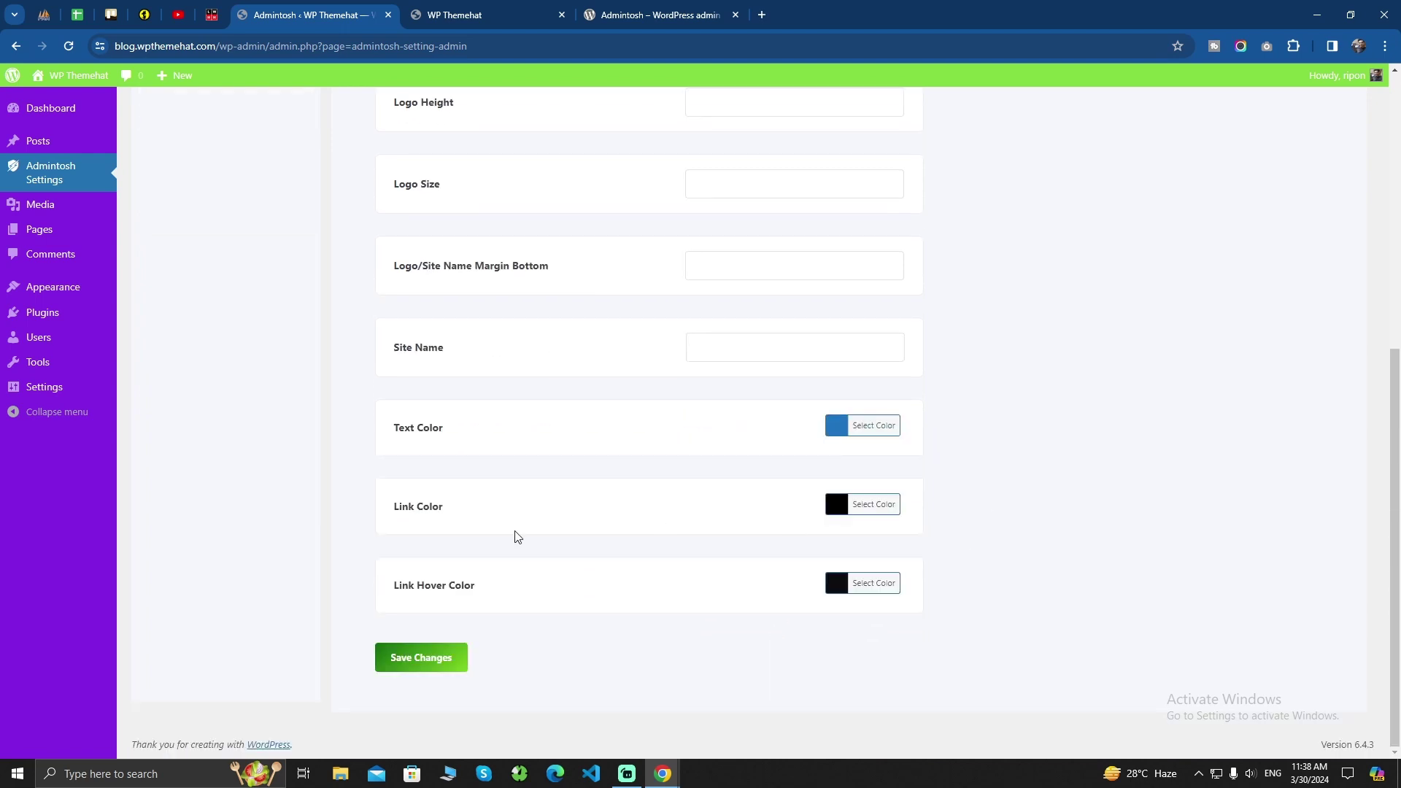
pyautogui.click(400, 660)
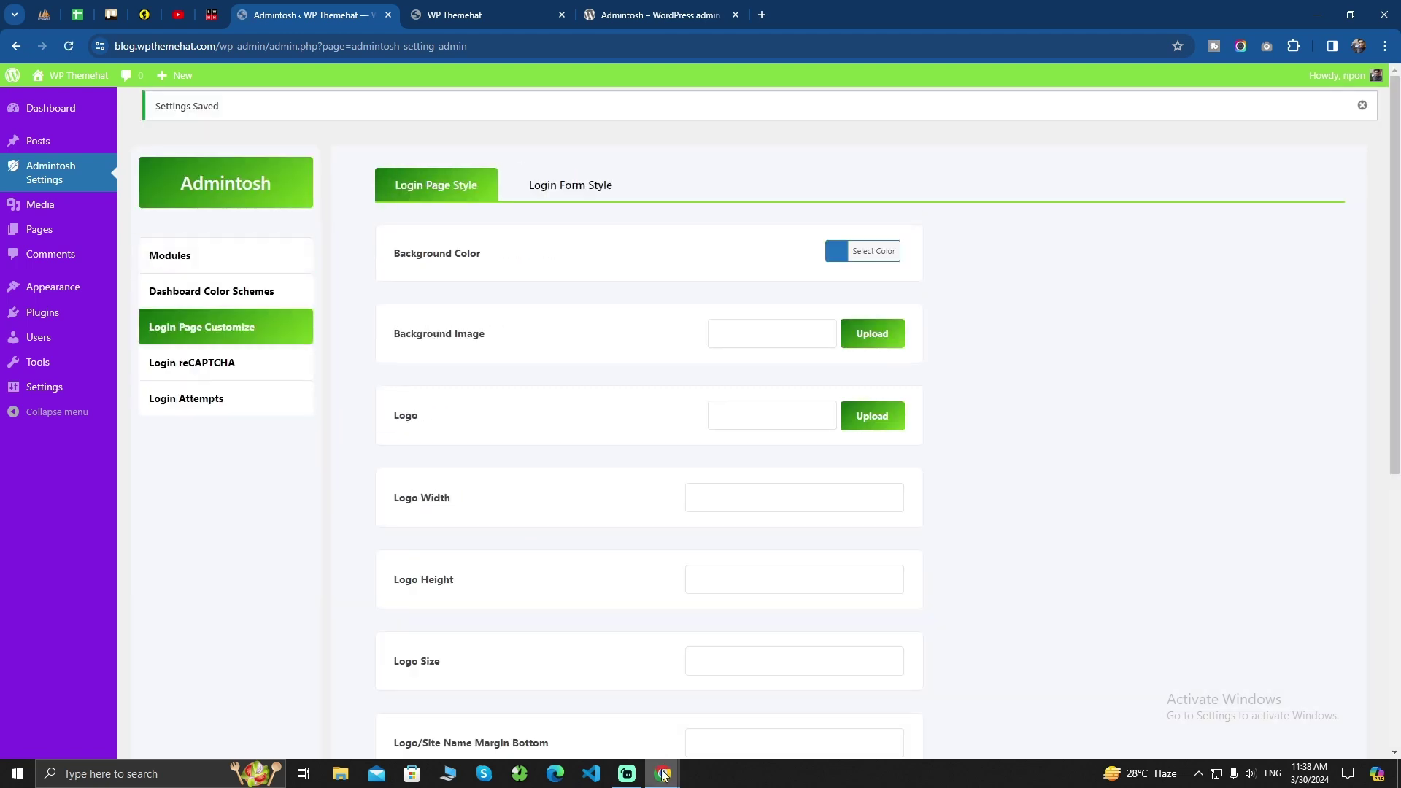
# Preview the restyled login page, then return to Admintosh and start a Logo image upload
pyautogui.moveTo(663, 774)
pyautogui.click(701, 711)
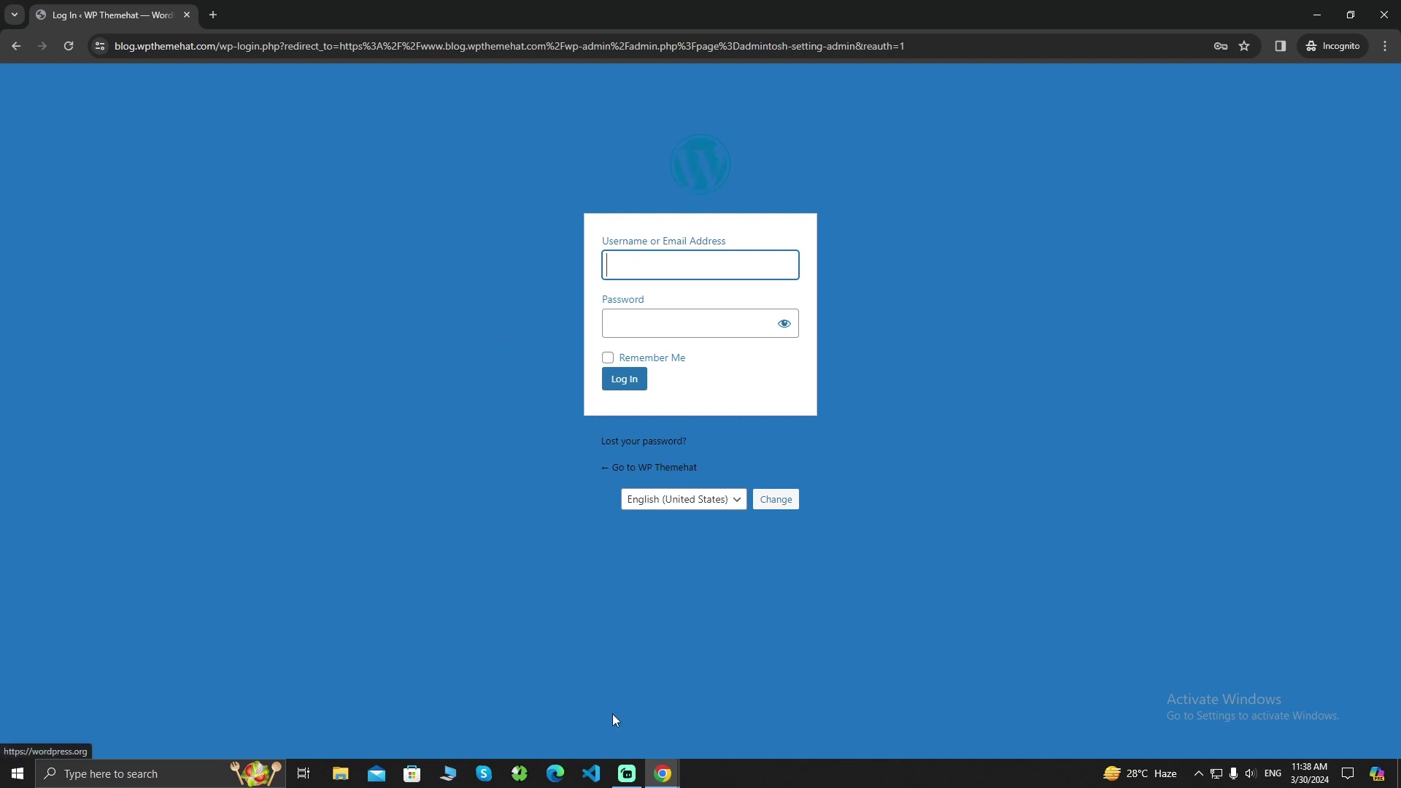
pyautogui.moveTo(663, 774)
pyautogui.click(620, 686)
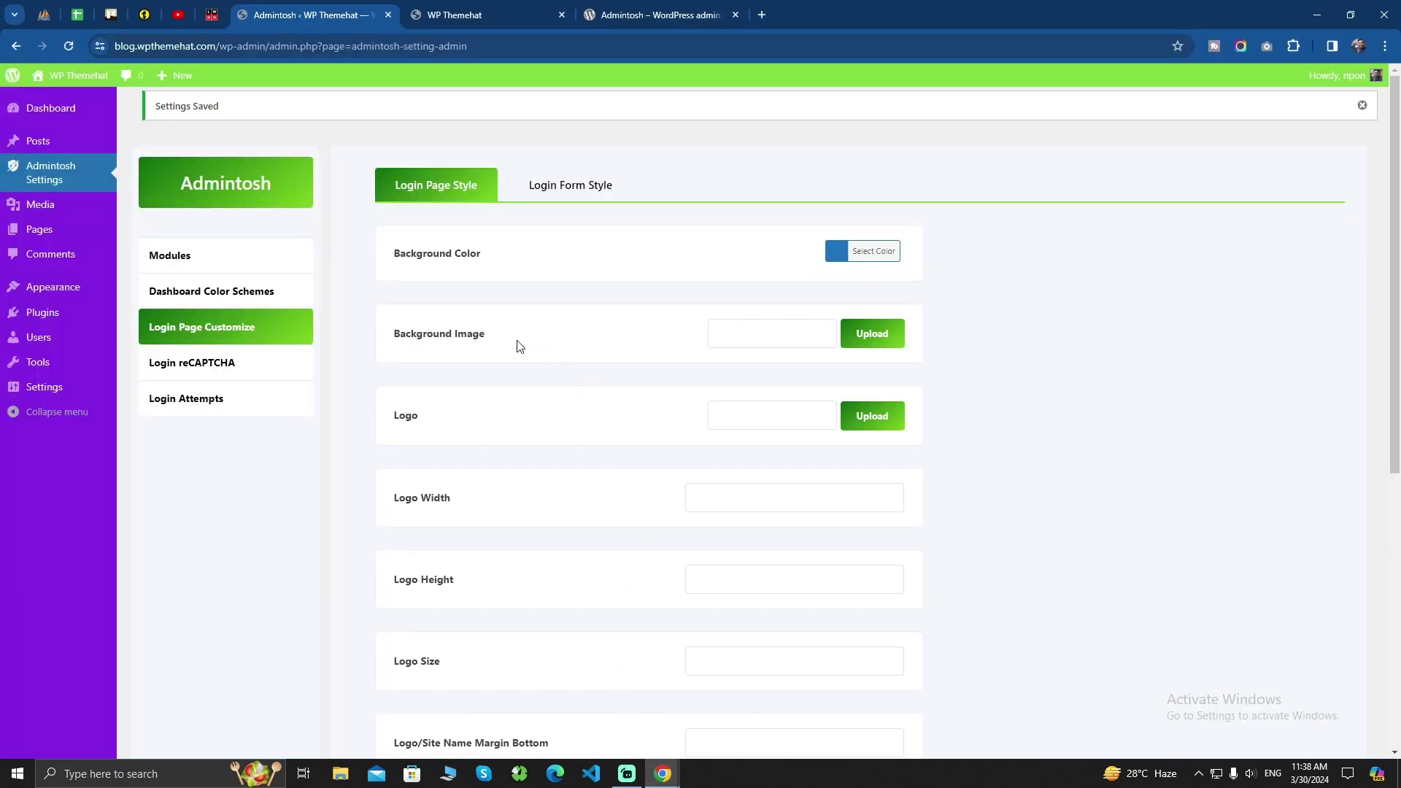
pyautogui.click(872, 416)
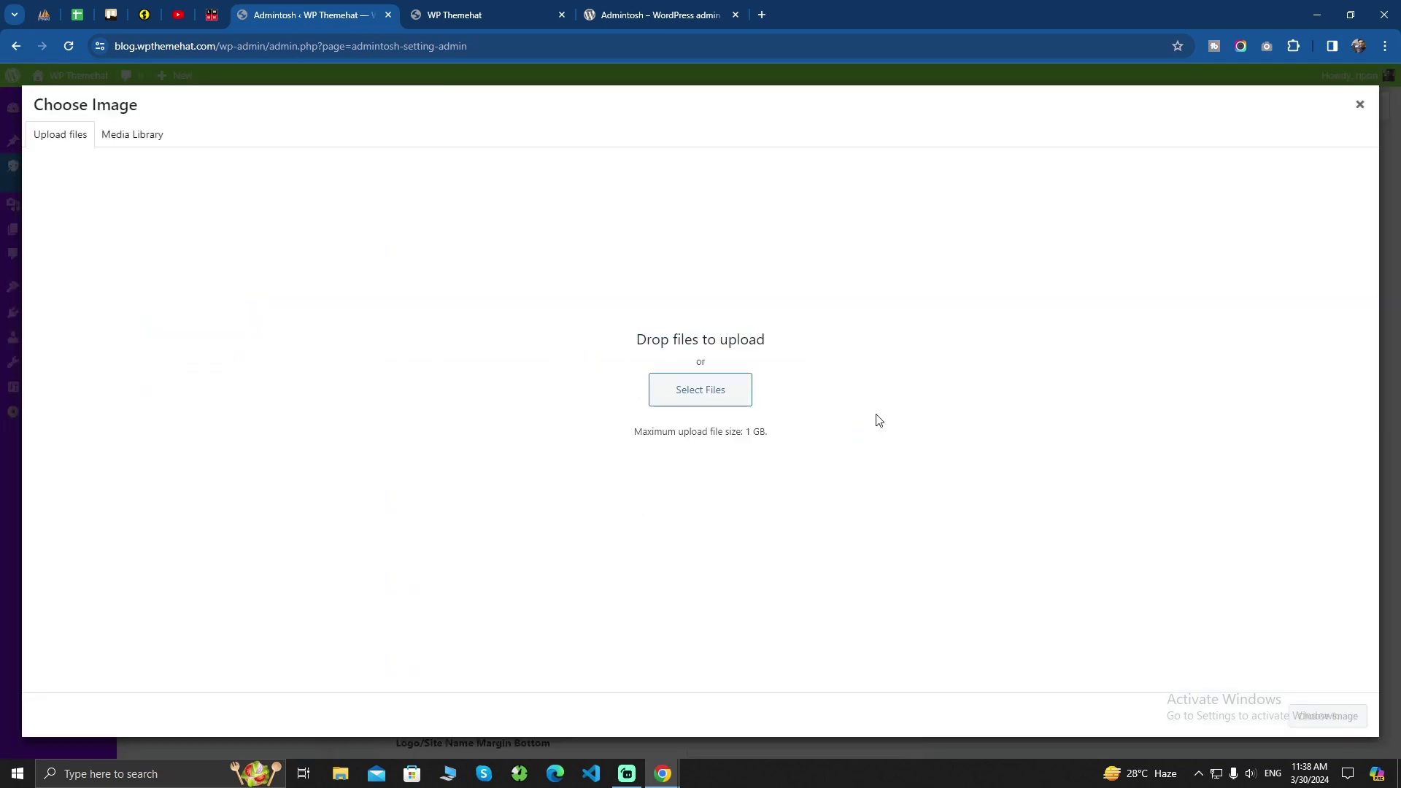
# Upload tours-and-travel-website.png and use it as the login page logo
pyautogui.click(123, 142)
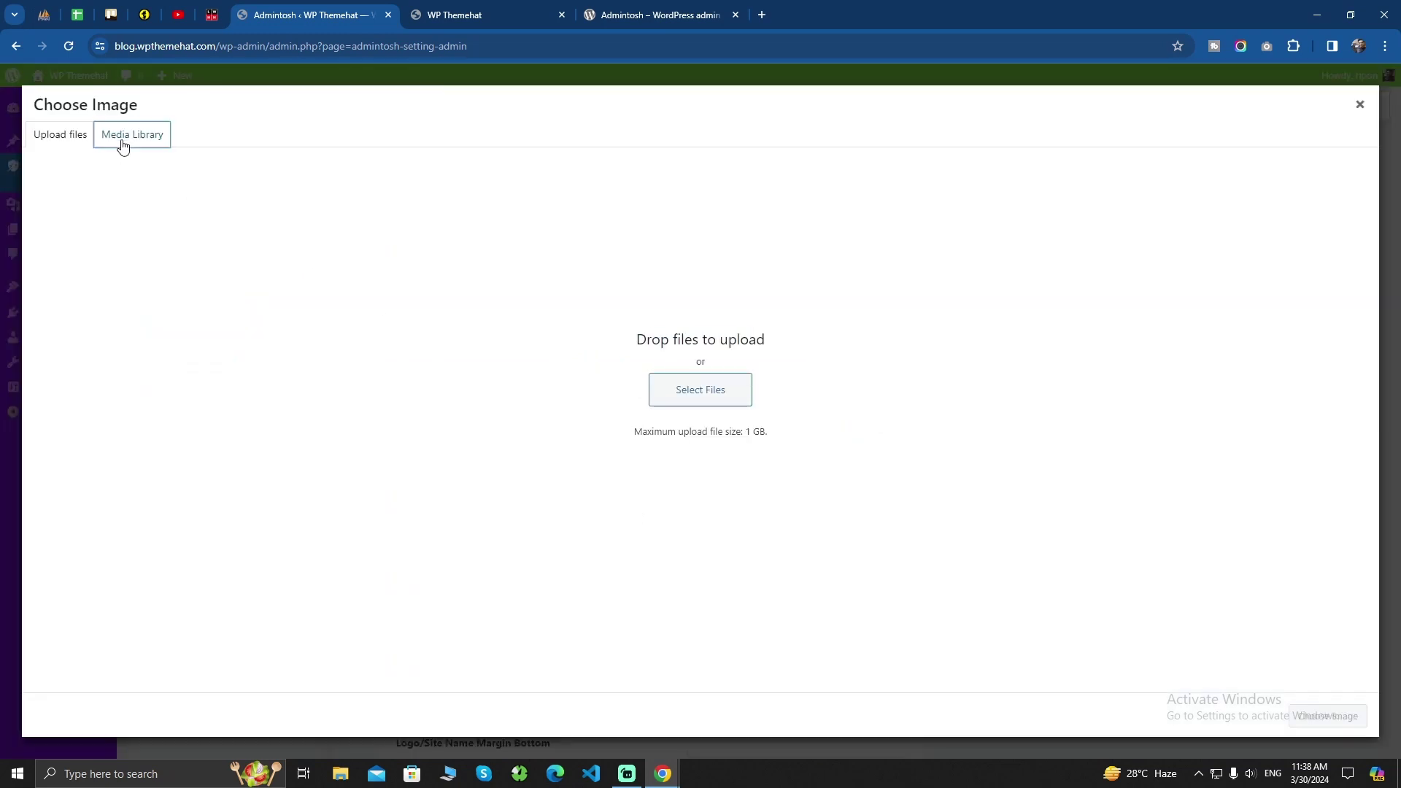
pyautogui.click(64, 134)
pyautogui.click(718, 401)
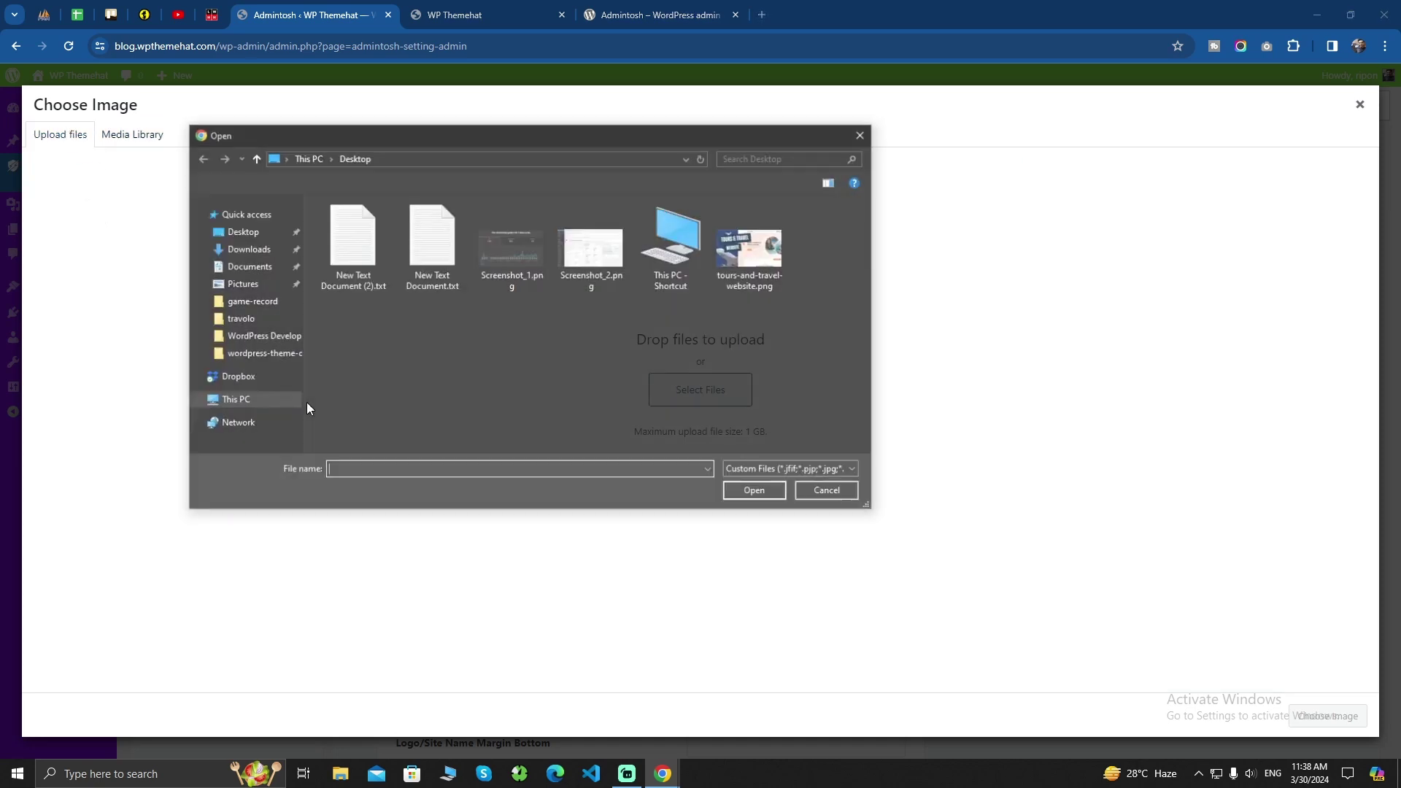
pyautogui.click(761, 267)
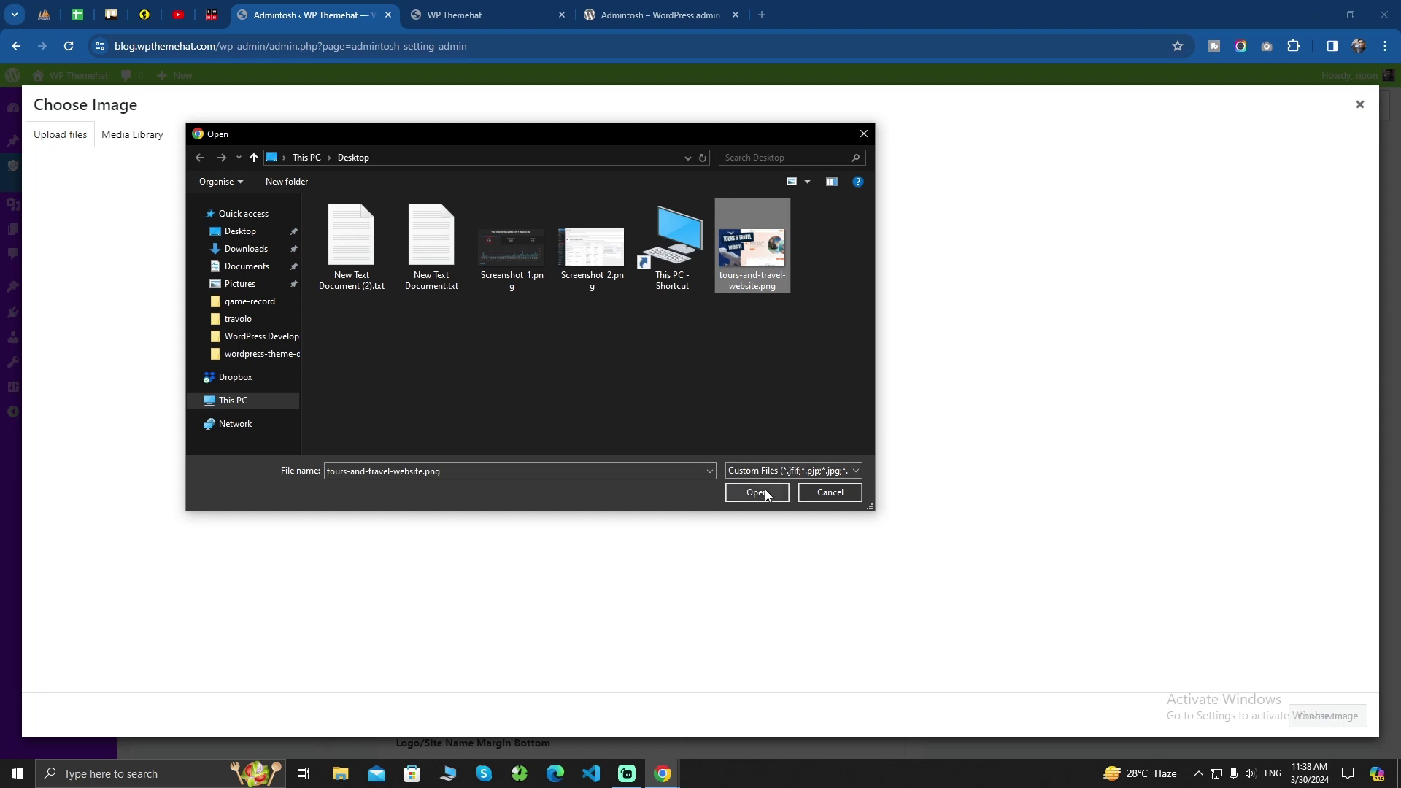
pyautogui.click(757, 492)
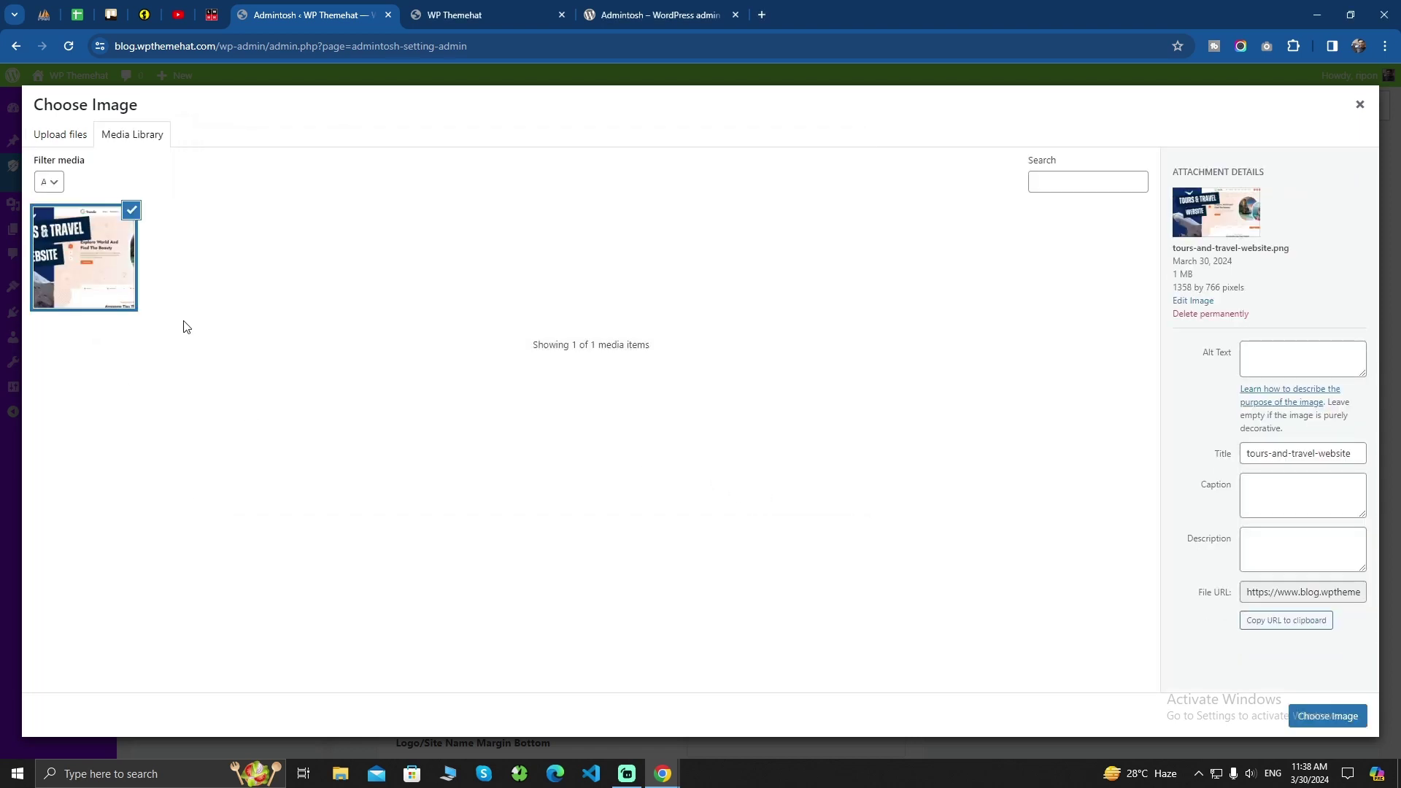
pyautogui.click(1327, 716)
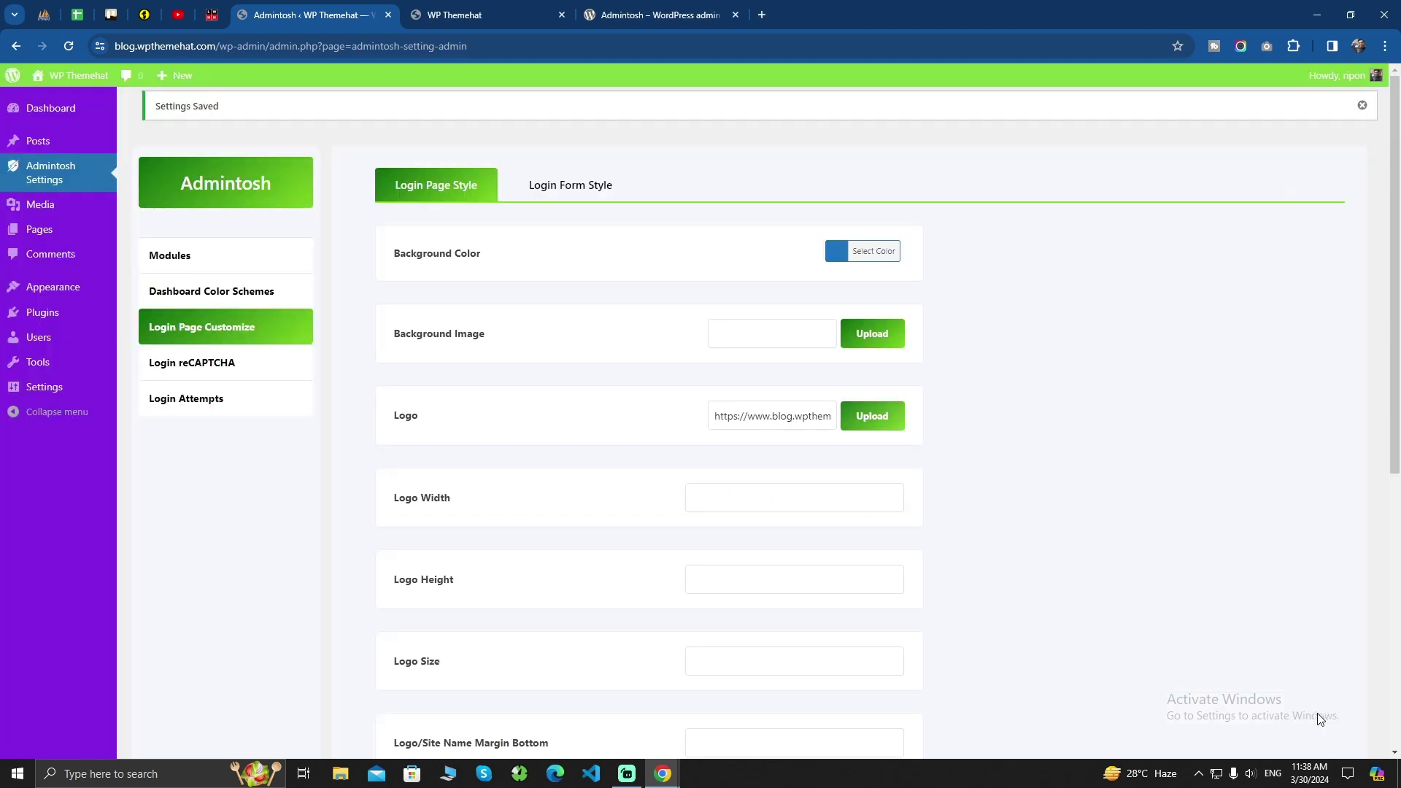
# Save the login page settings and bring the incognito login window forward
pyautogui.scroll(-5, 629, 494)
pyautogui.click(421, 657)
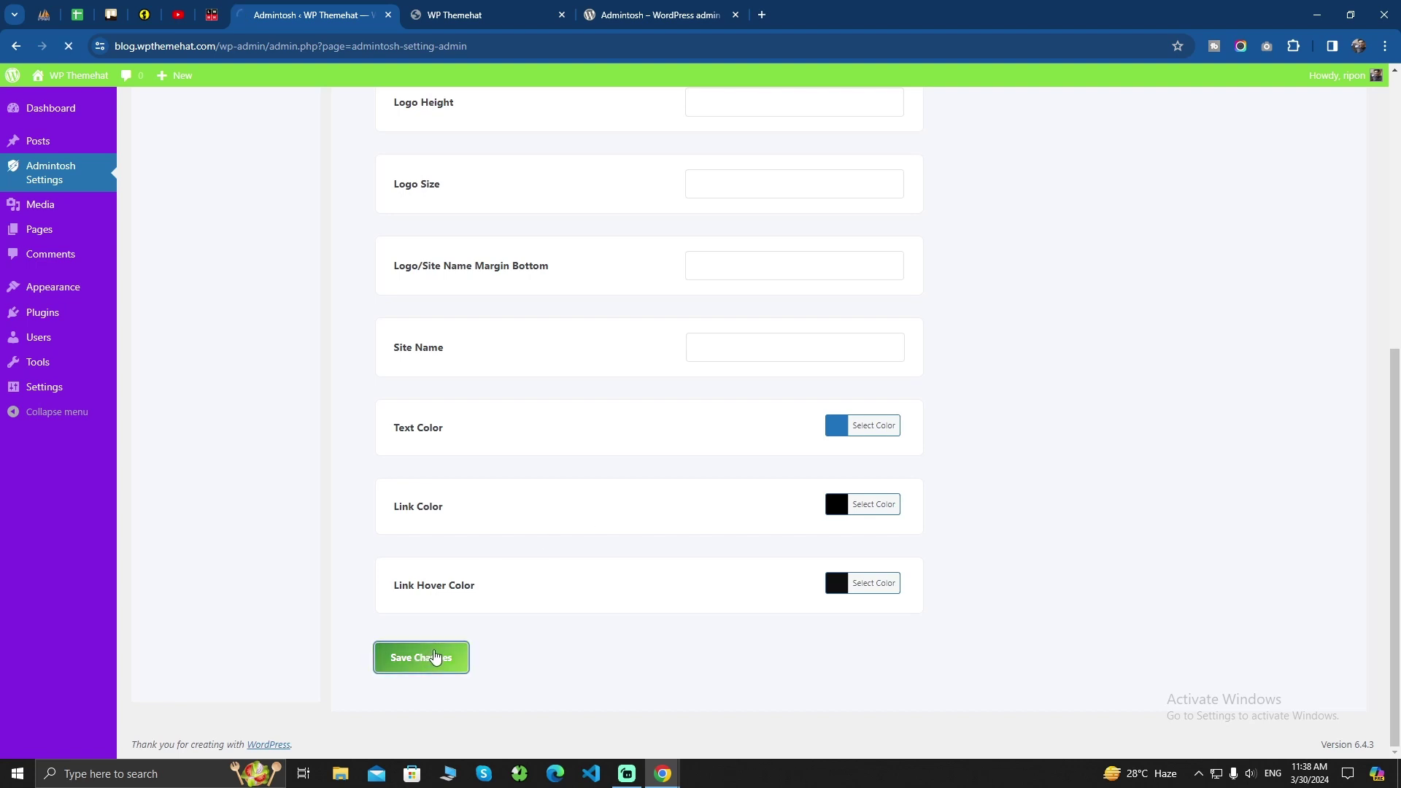
pyautogui.moveTo(663, 774)
pyautogui.click(729, 720)
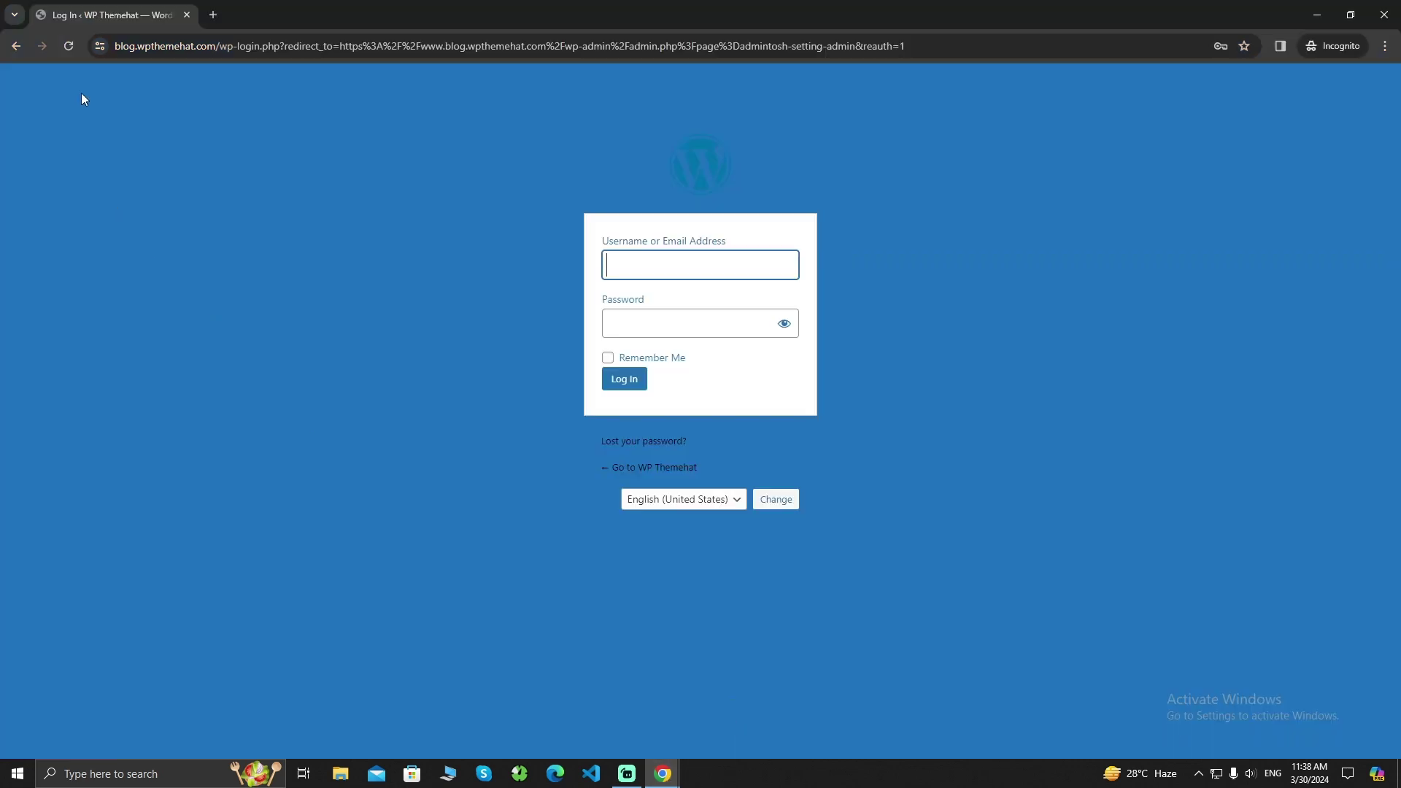
# Reload the incognito login page to check the new logo, then close that window
pyautogui.click(67, 47)
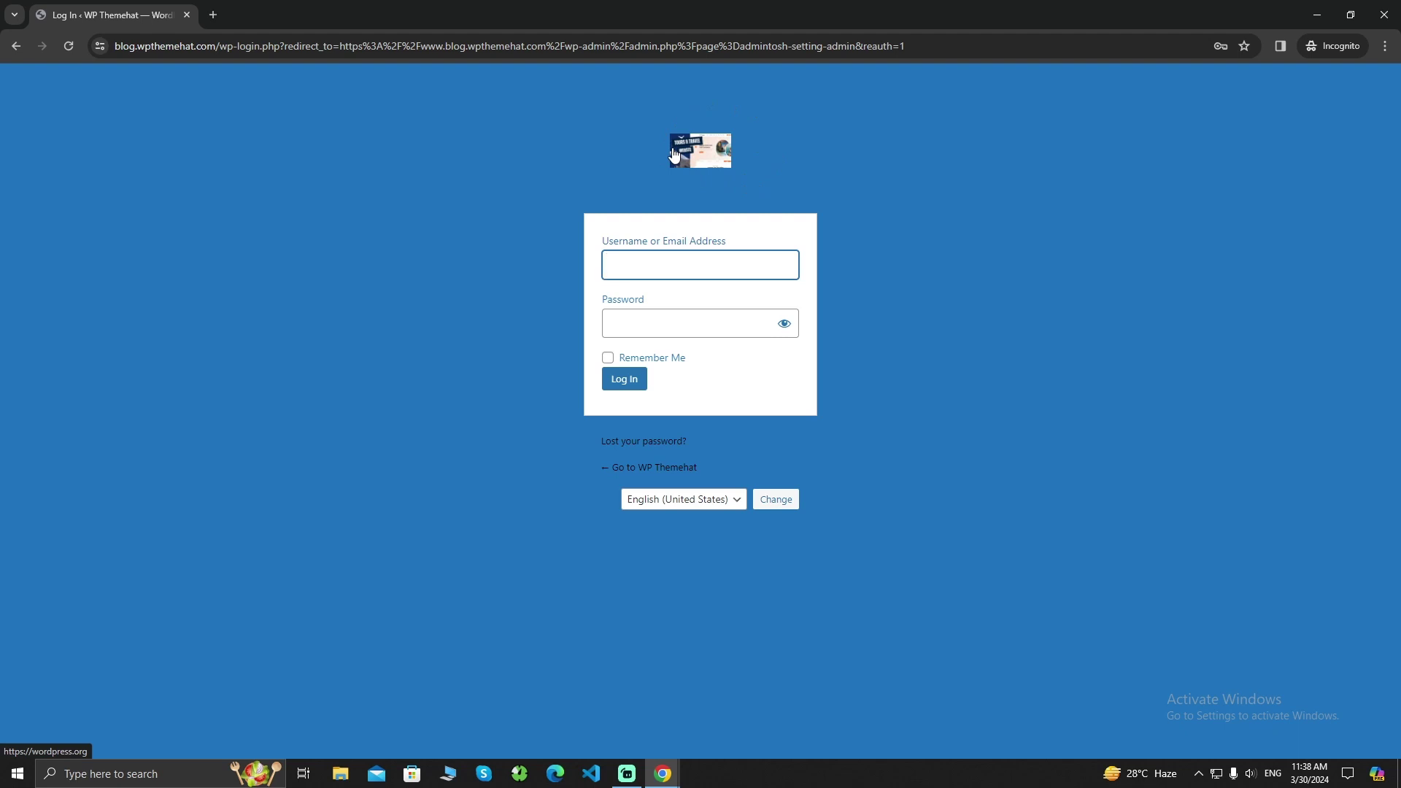
pyautogui.click(922, 268)
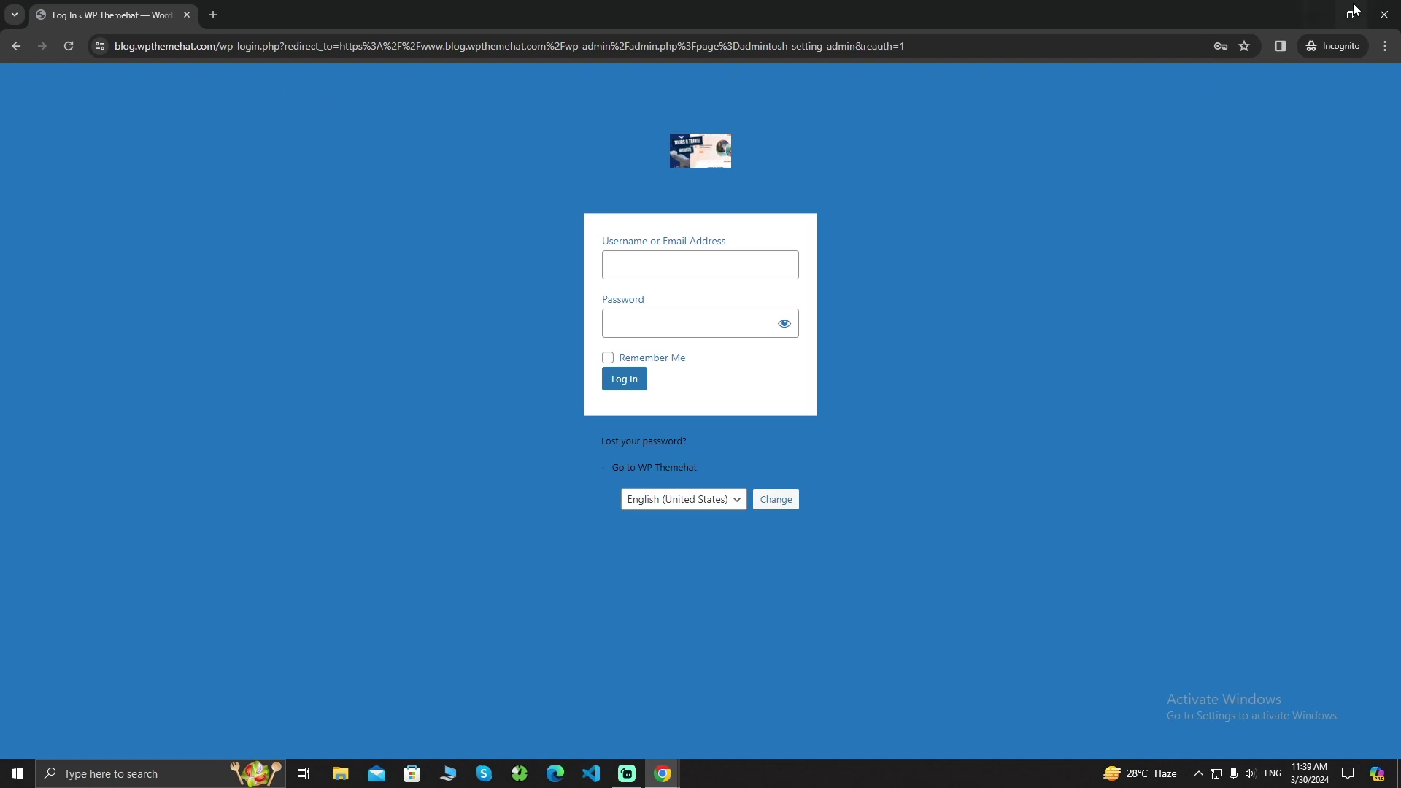
pyautogui.click(1385, 15)
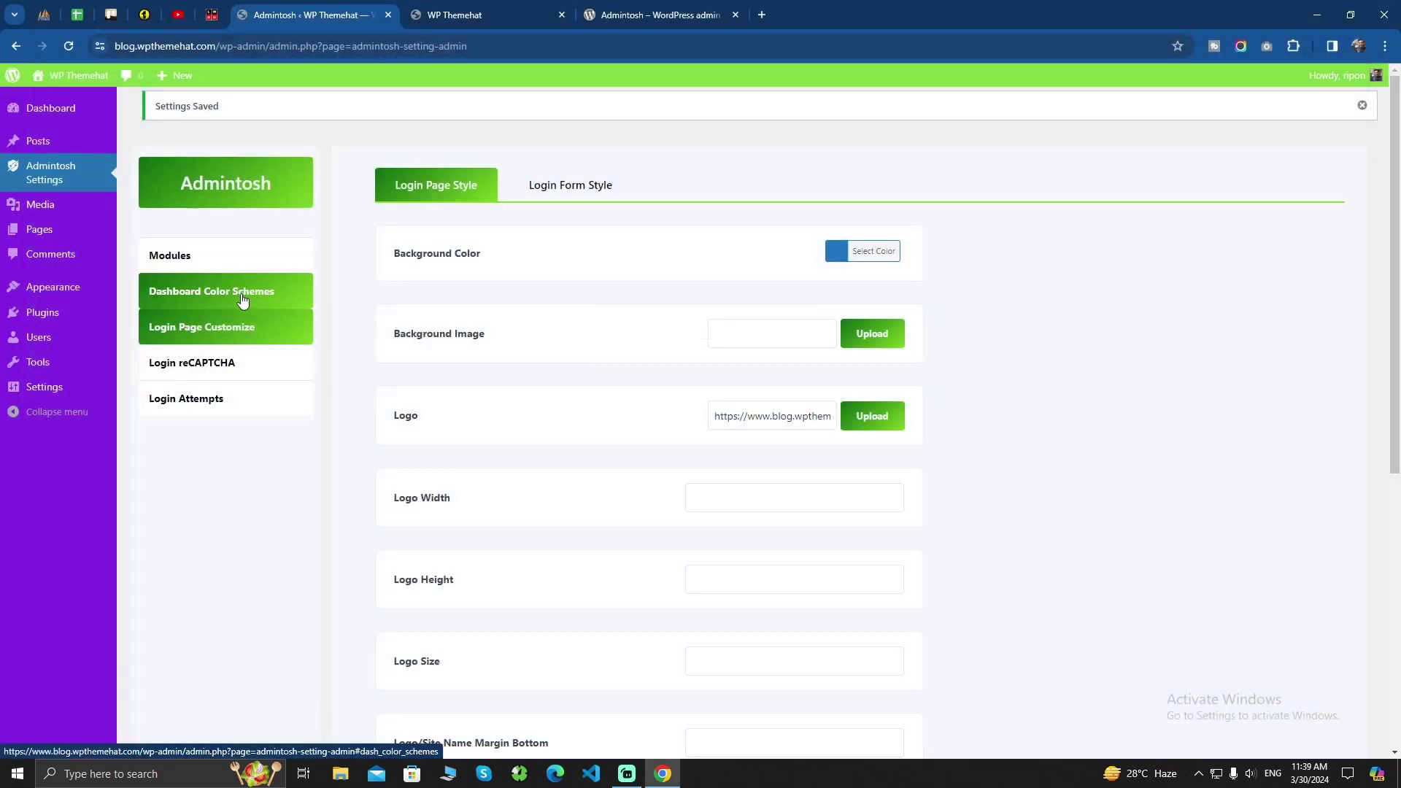
# Enable the Active Captcha module under Modules and save
pyautogui.click(192, 264)
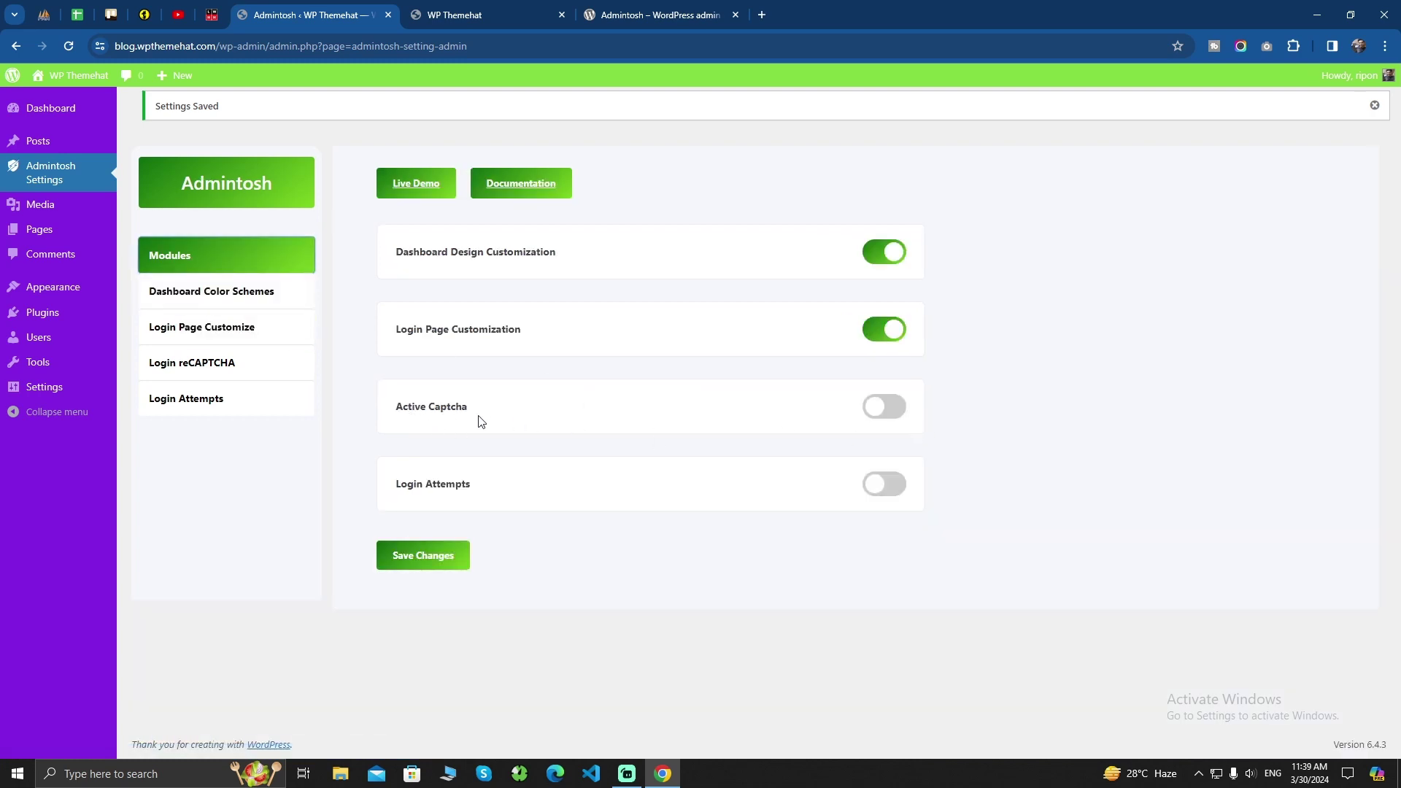
pyautogui.click(884, 411)
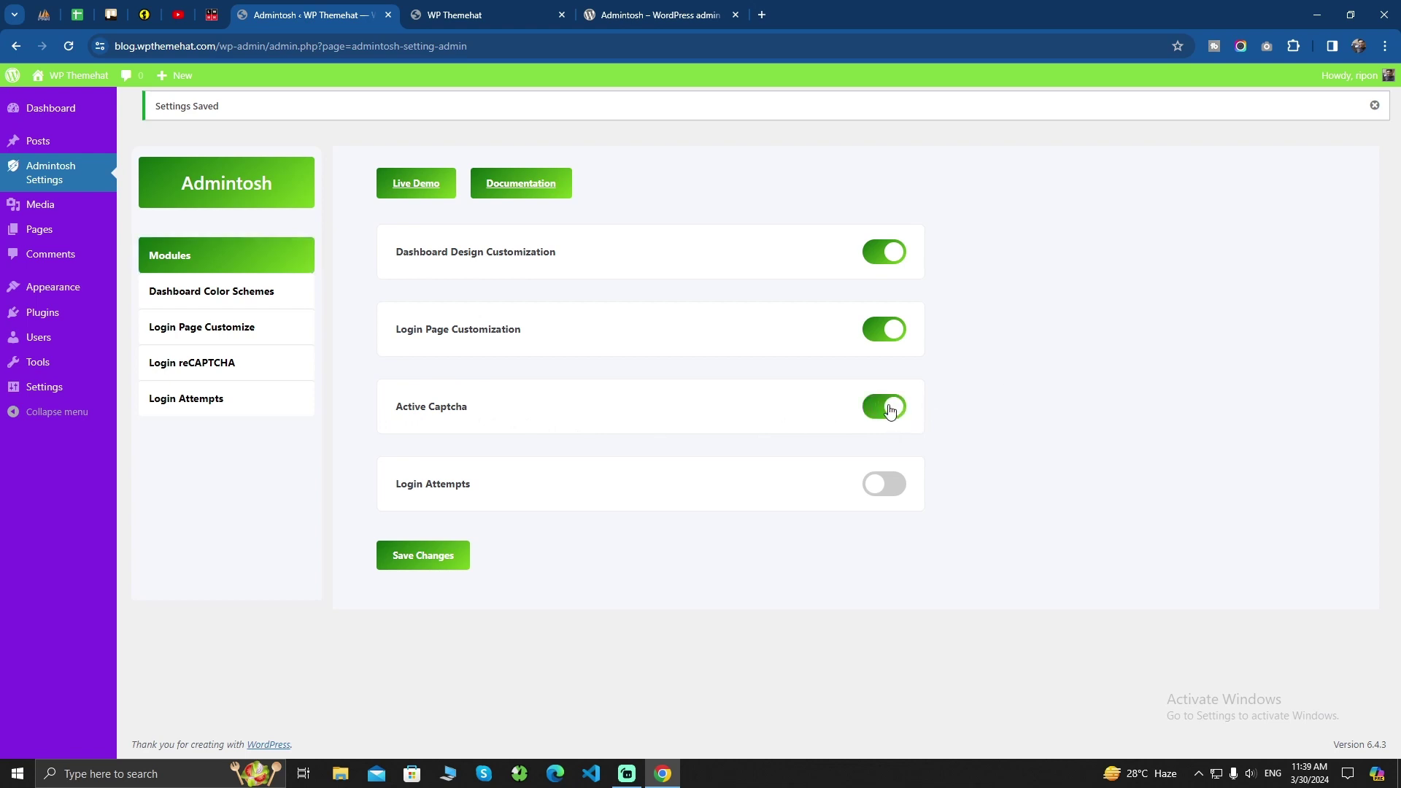
pyautogui.click(407, 560)
# Turn on Login reCAPTCHA with Google reCAPTCHA type and open Google's site key page
pyautogui.click(187, 373)
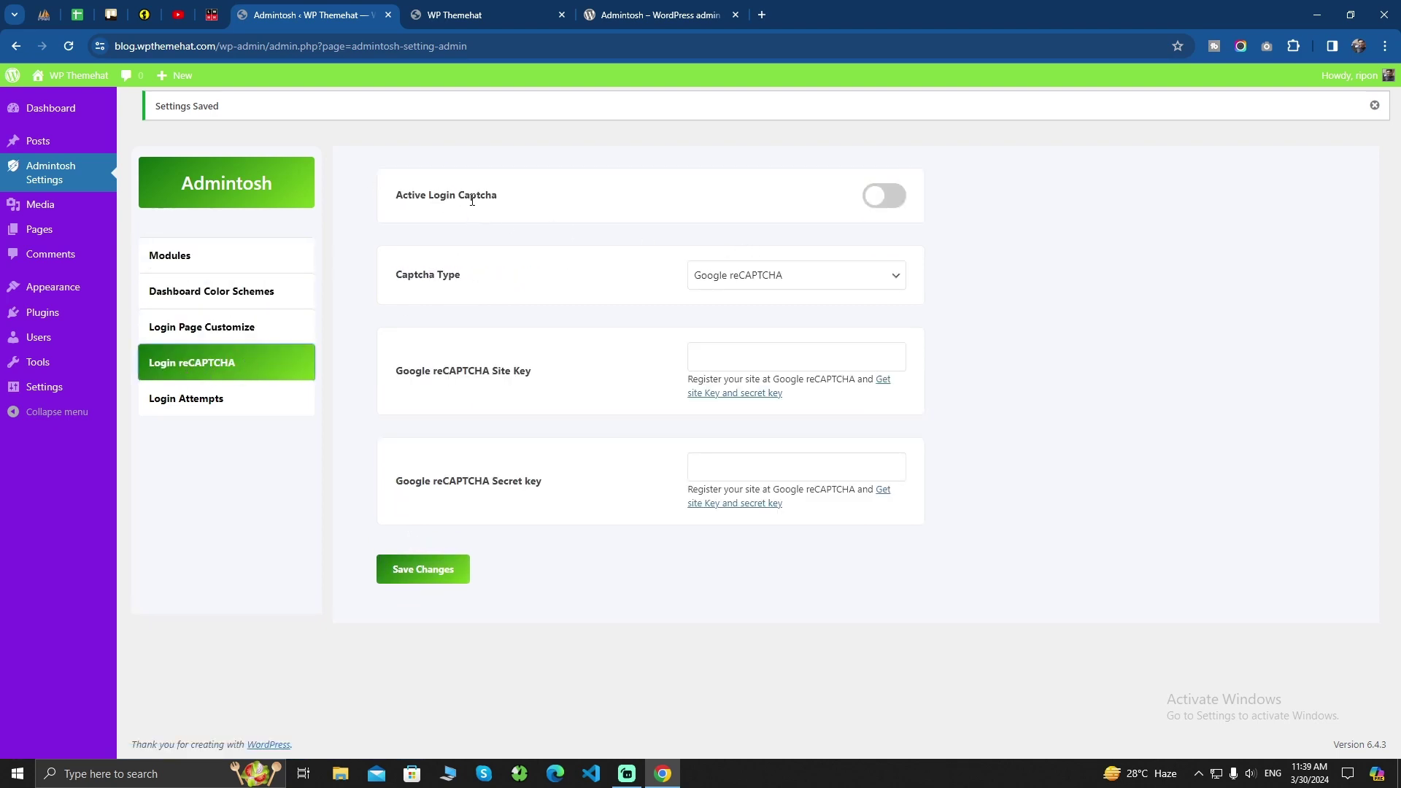
pyautogui.click(884, 195)
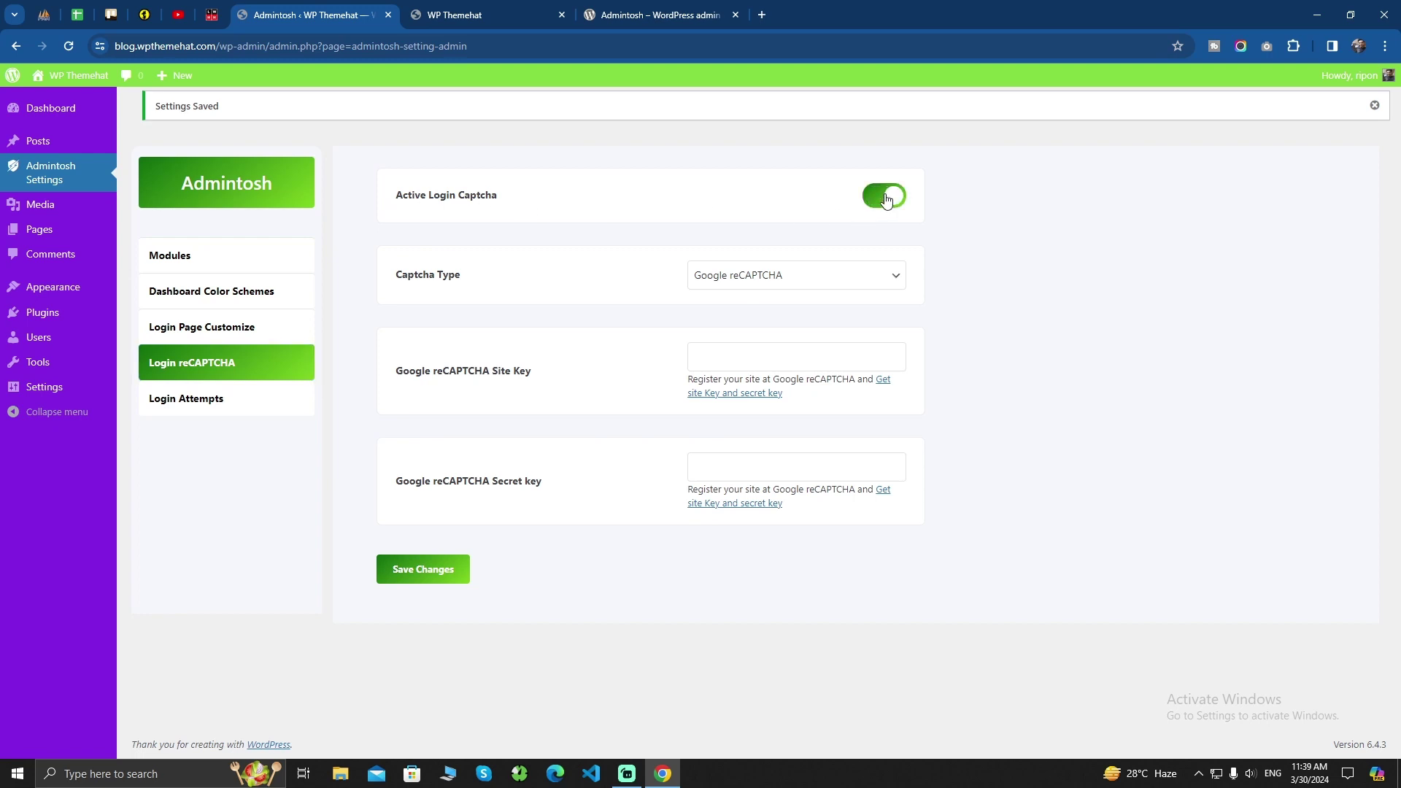
pyautogui.click(802, 283)
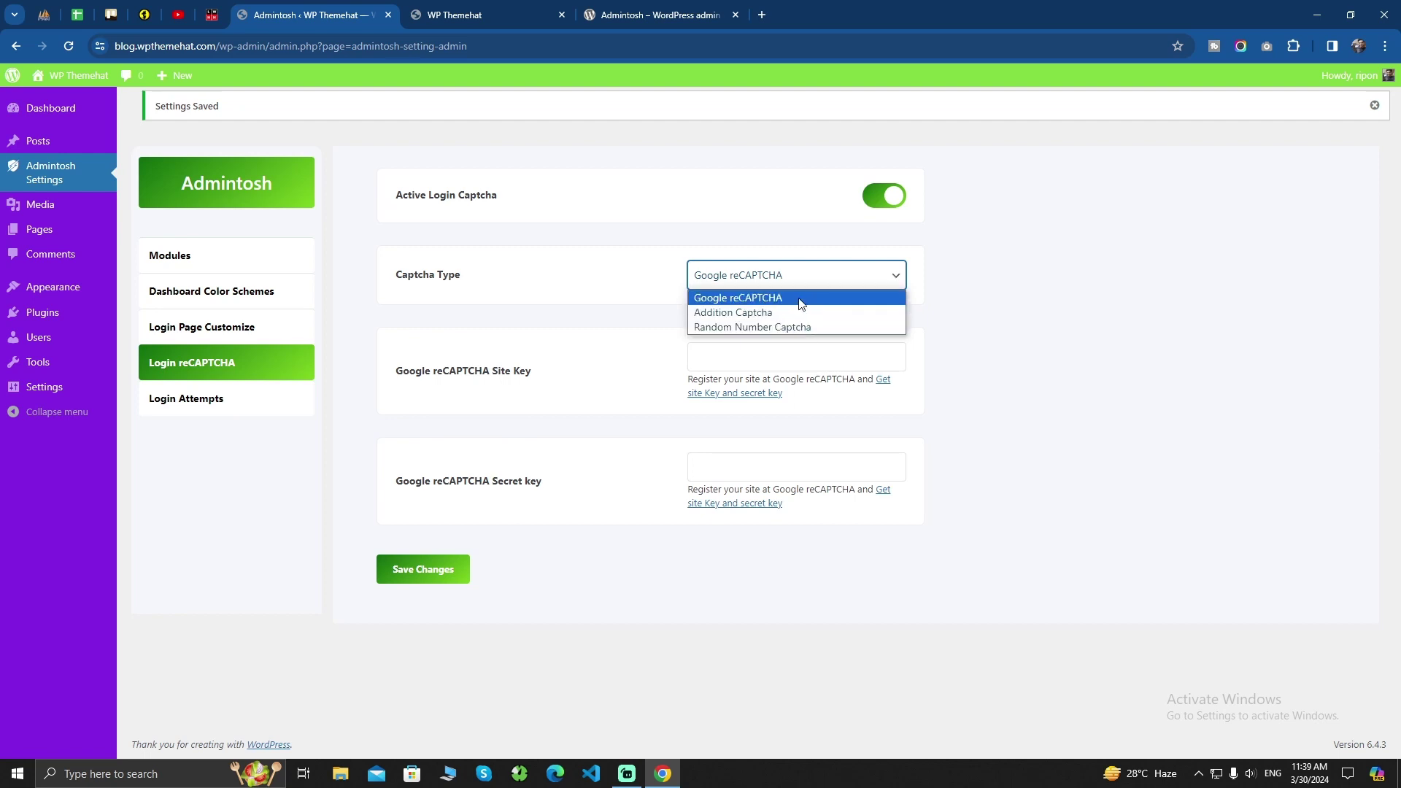
pyautogui.click(801, 301)
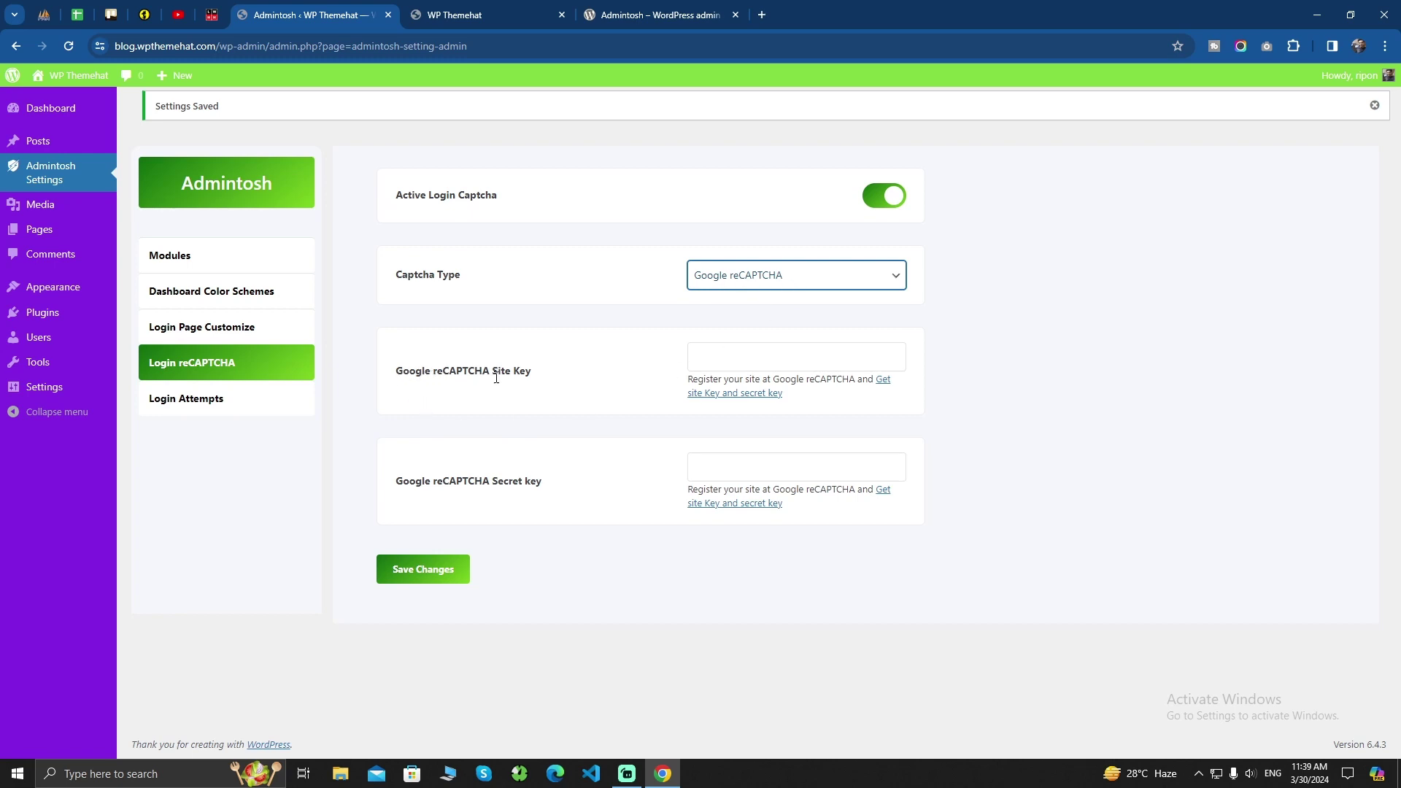
pyautogui.click(744, 398)
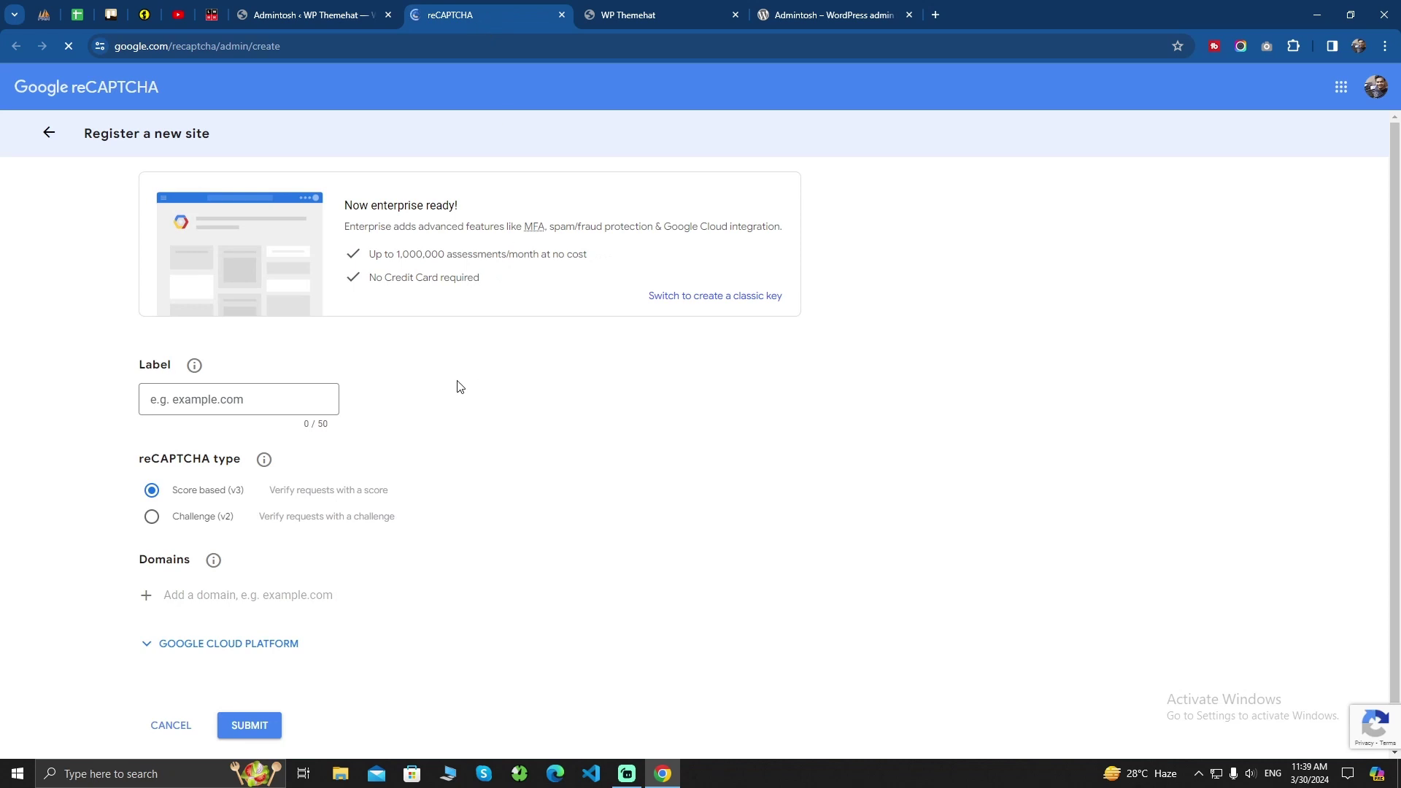
# Label the new reCAPTCHA site 'wp theme' and choose the Challenge (v2) type
pyautogui.click(183, 399)
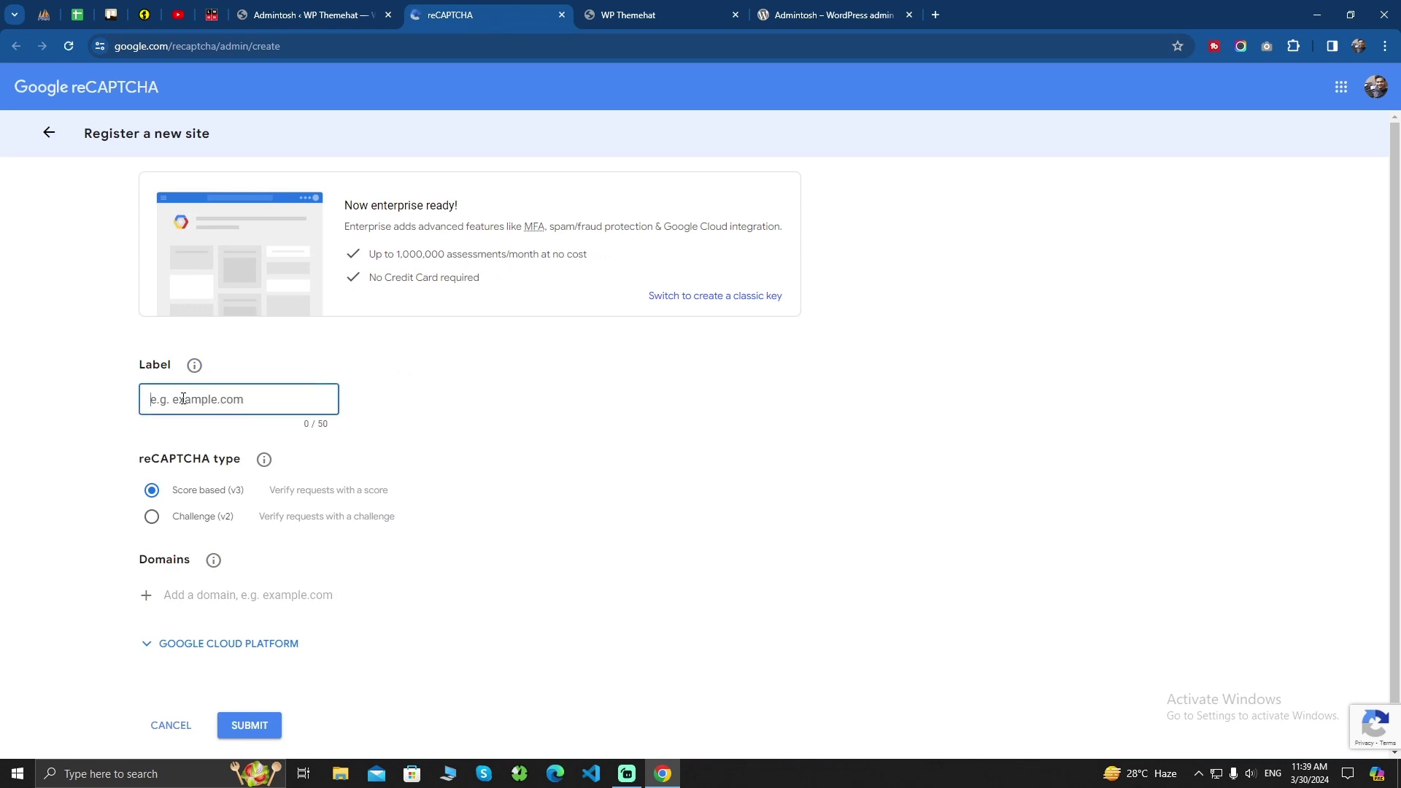
pyautogui.write('wp themehat')
pyautogui.click(152, 518)
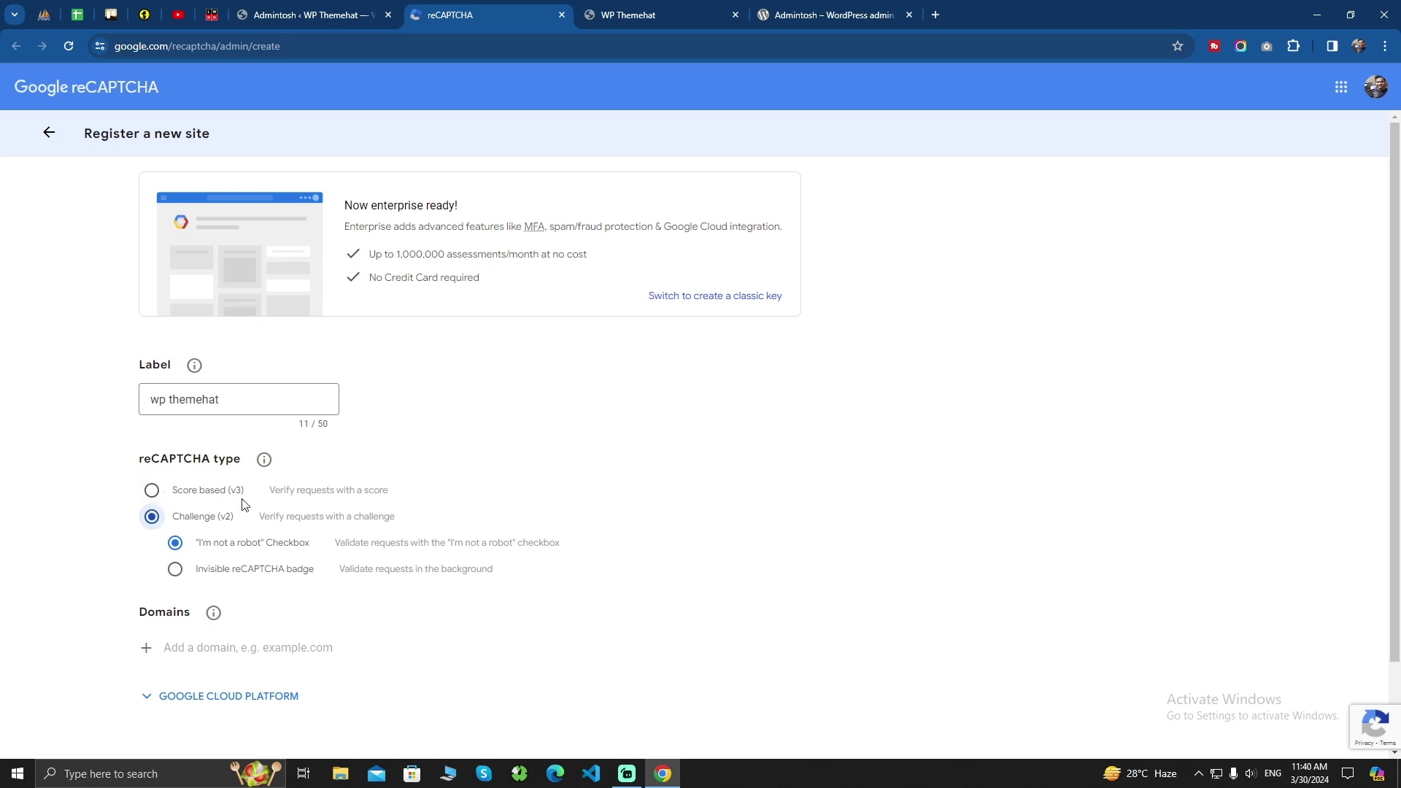
pyautogui.scroll(-2, 243, 504)
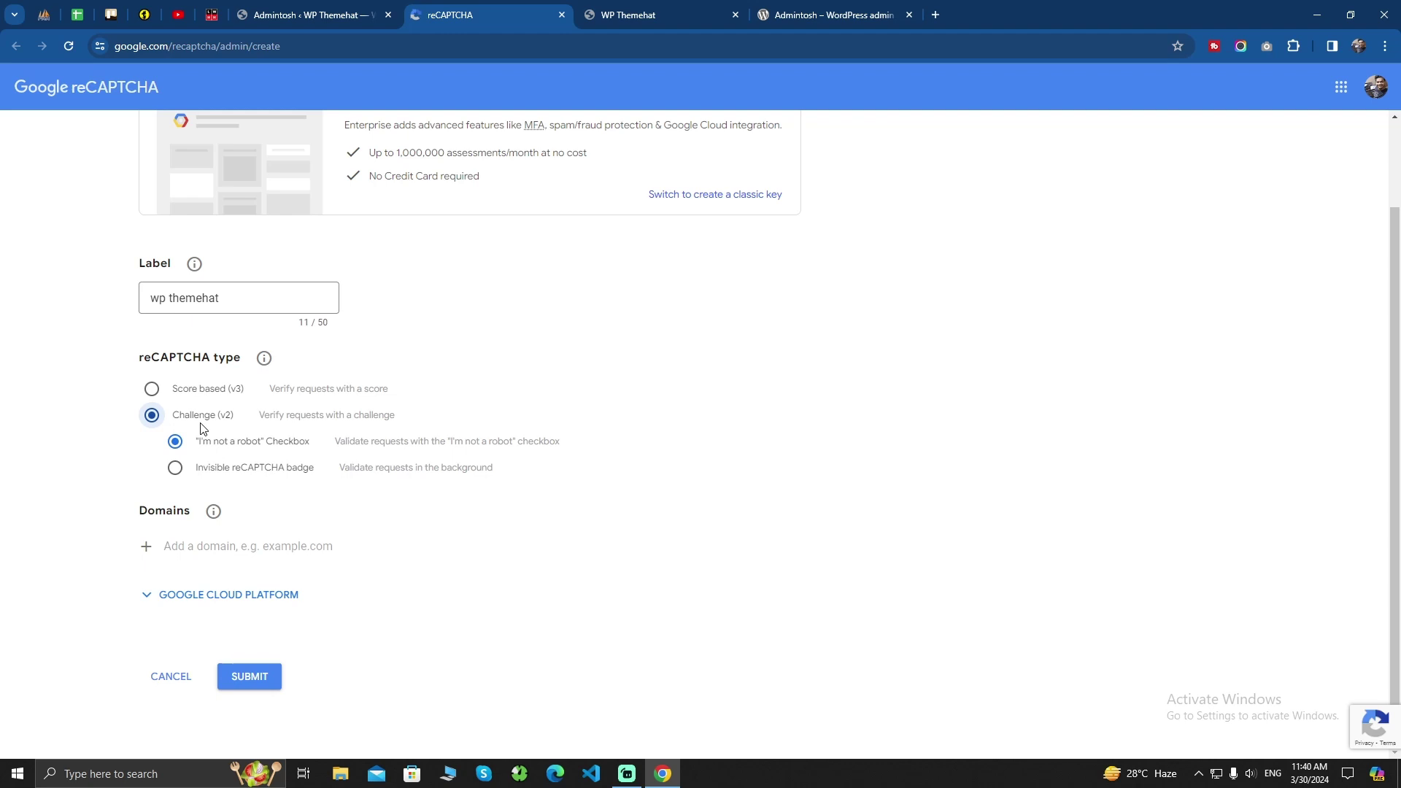
# Copy blog.wpthemehat.com from the WordPress address bar into Domains and submit the registration
pyautogui.click(196, 546)
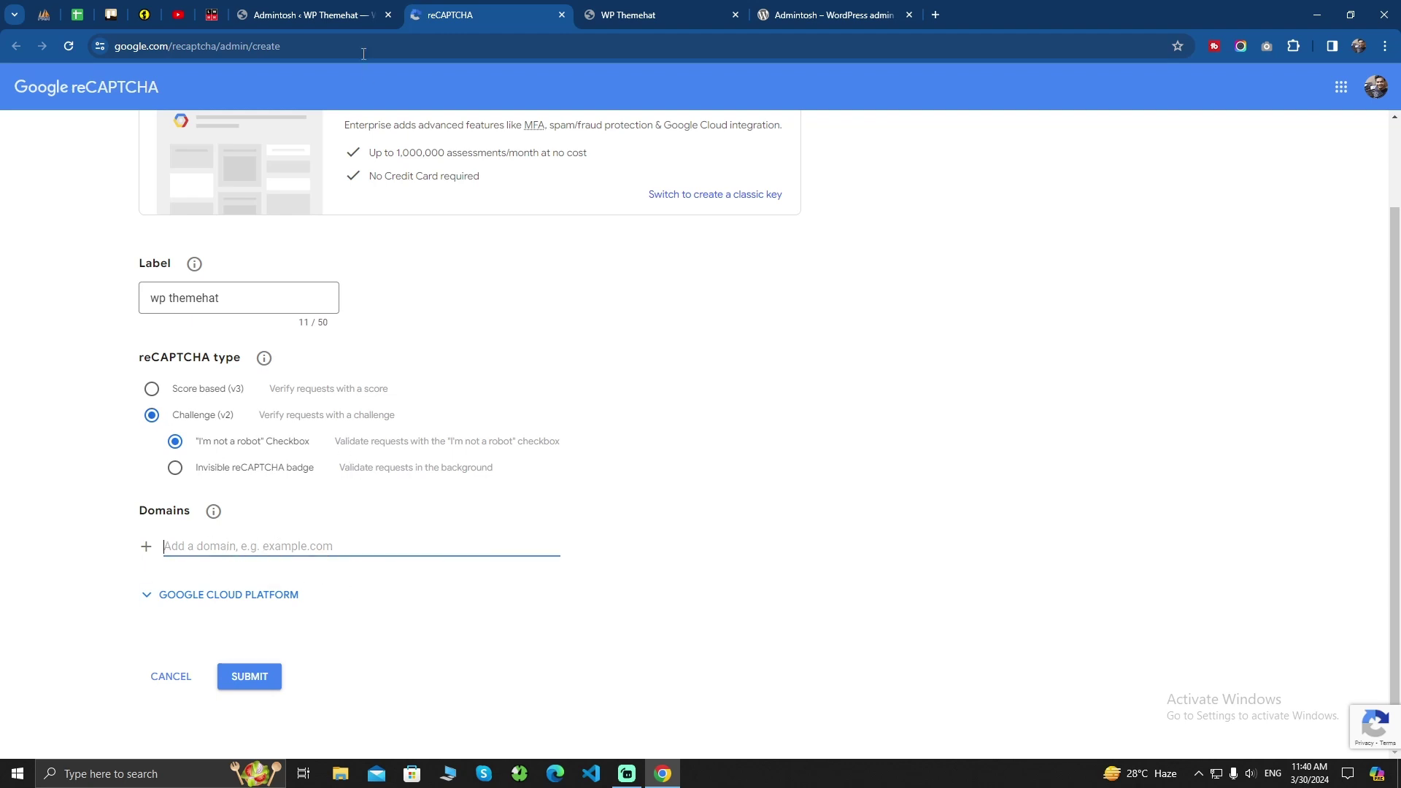
pyautogui.click(306, 15)
pyautogui.click(211, 46)
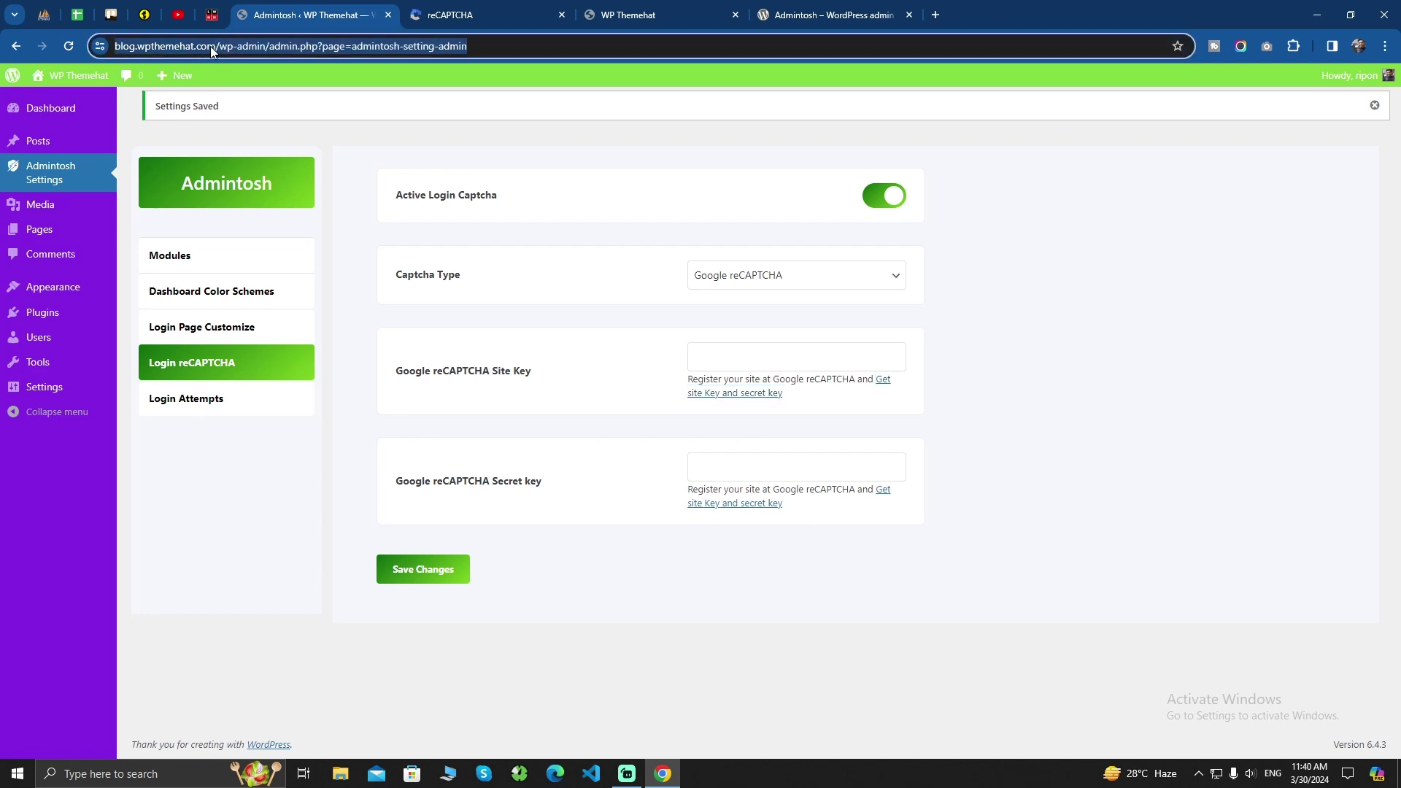
pyautogui.doubleClick(265, 46)
pyautogui.click(203, 47)
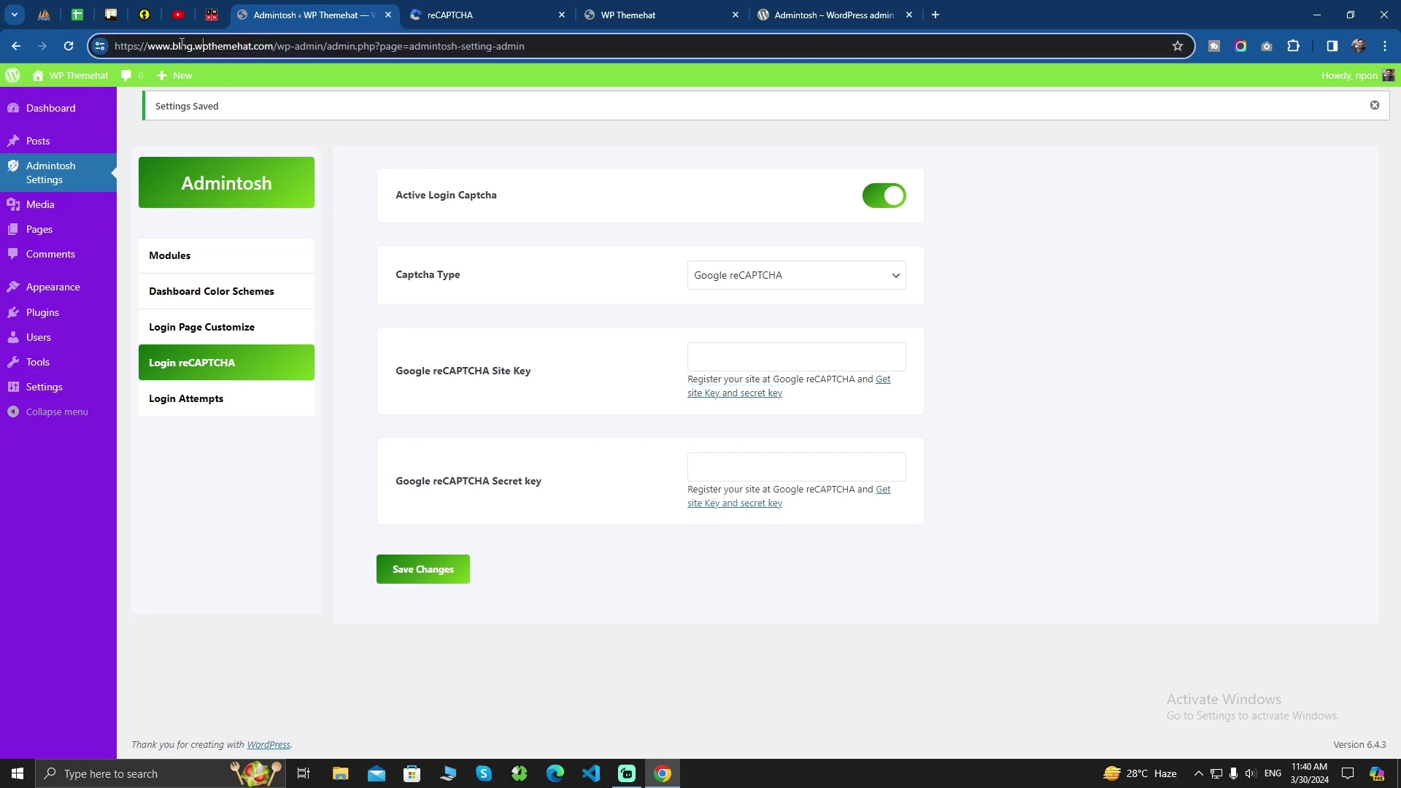
pyautogui.moveTo(173, 46); pyautogui.dragTo(274, 47)
pyautogui.hotkey('ctrl', 'c')
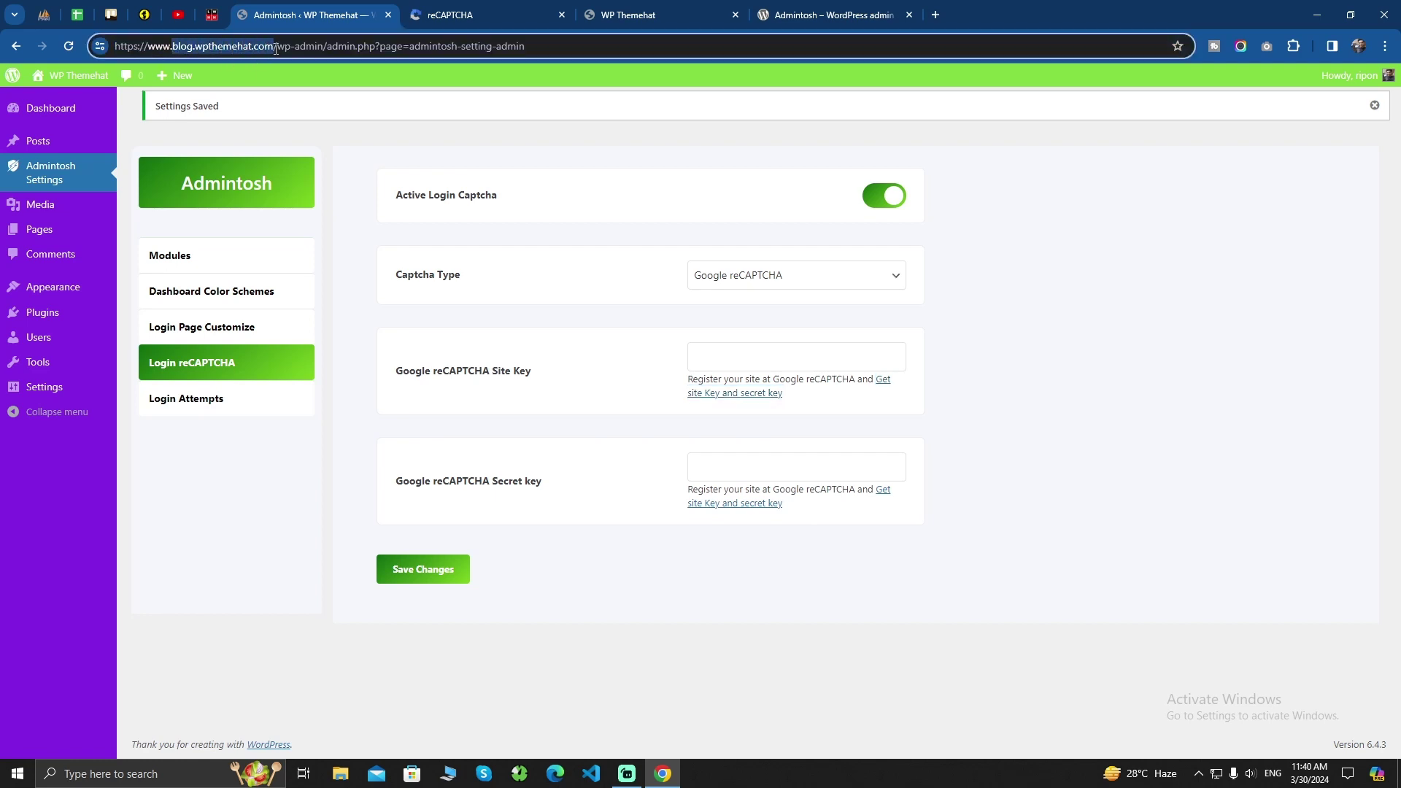
pyautogui.click(453, 14)
pyautogui.click(208, 548)
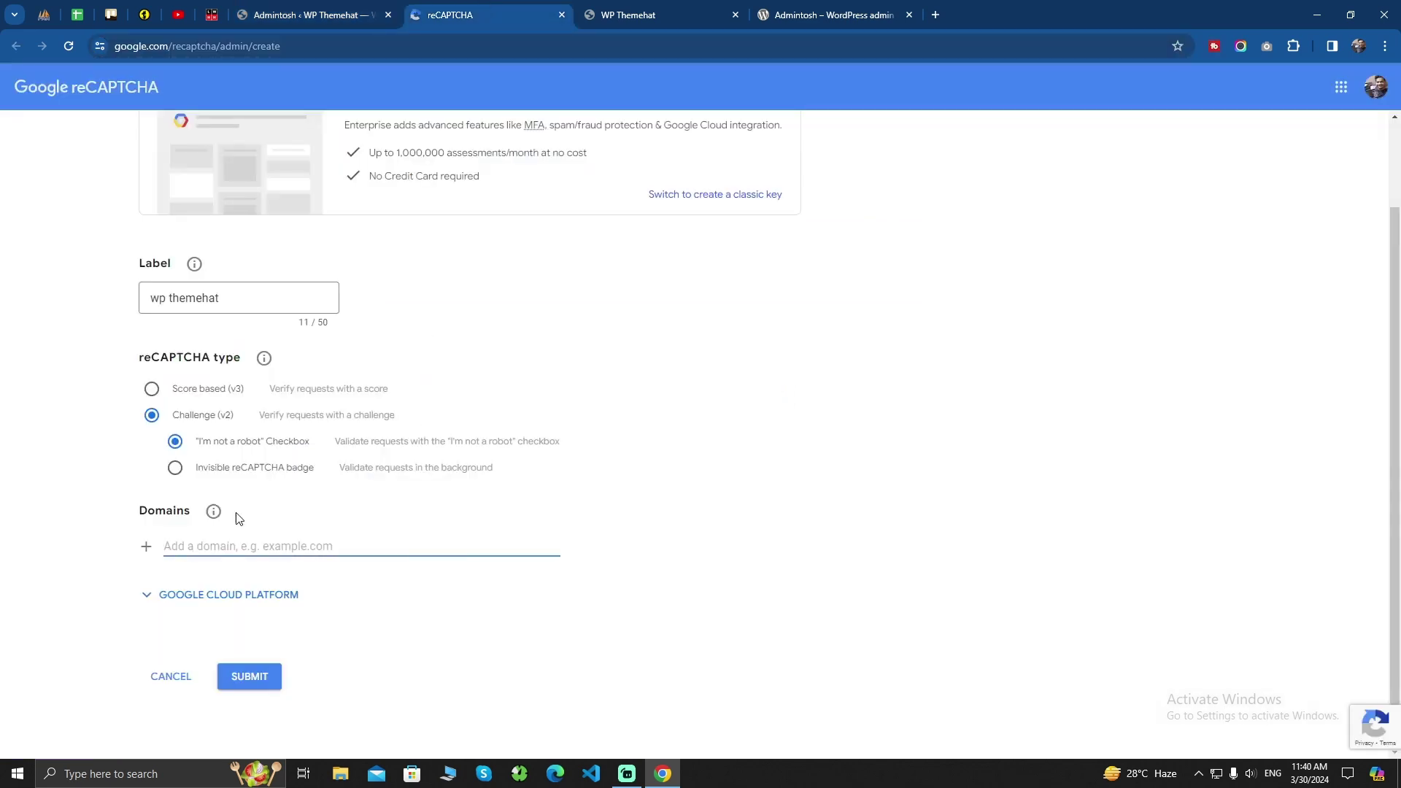
pyautogui.hotkey('ctrl', 'v')
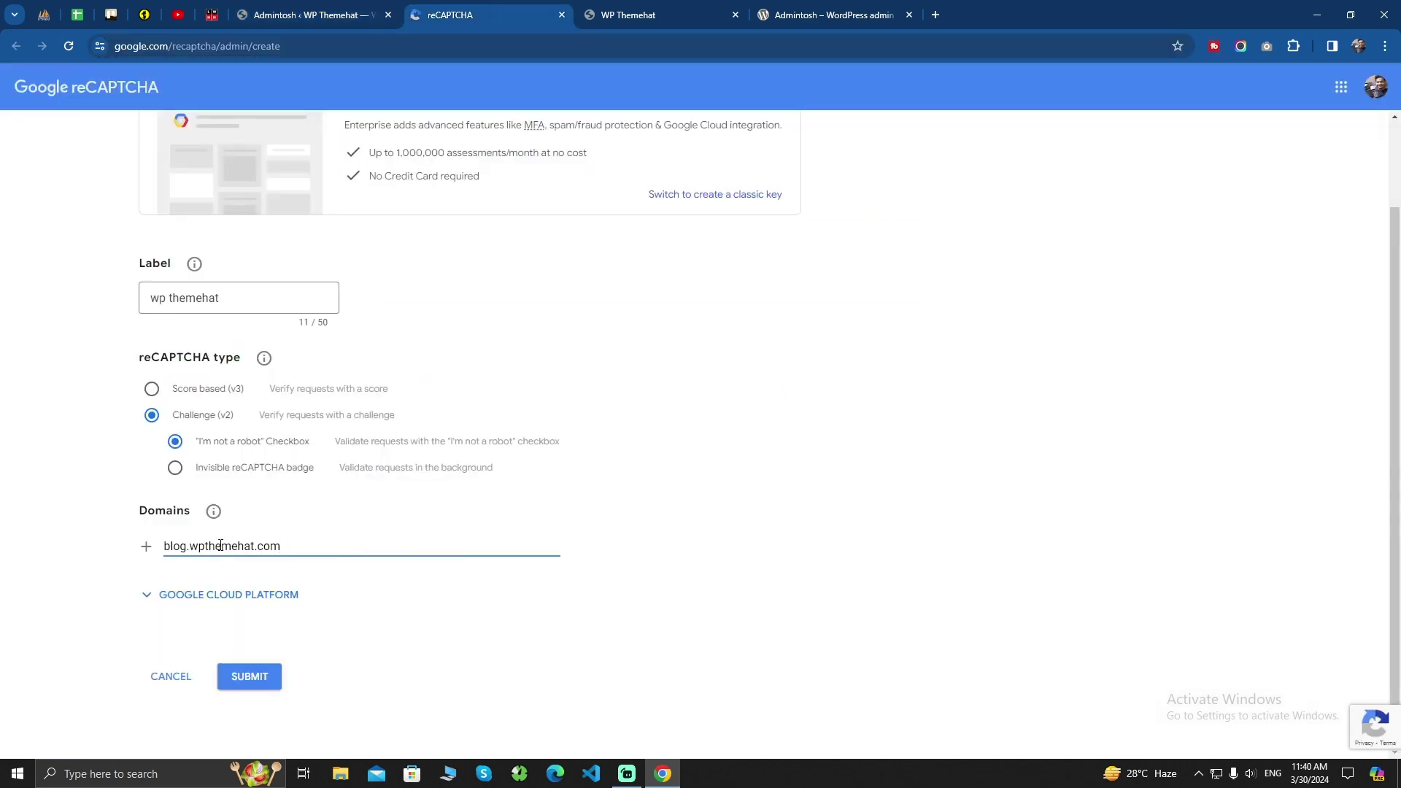
pyautogui.click(246, 685)
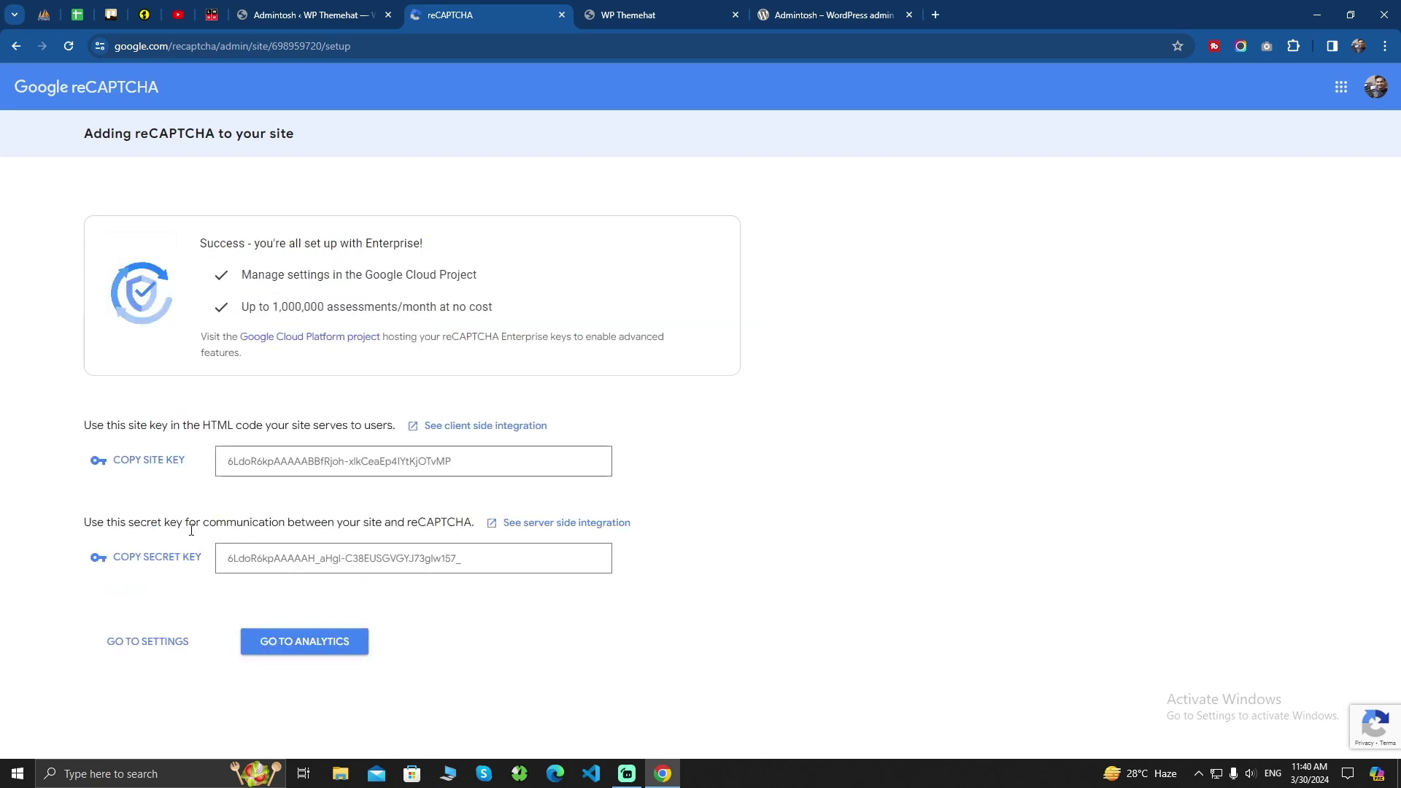
# Copy the new Google site key and paste it into Admintosh's Site Key field
pyautogui.click(307, 15)
pyautogui.hotkey('ctrl', 'Tab')
pyautogui.click(139, 467)
pyautogui.click(361, 13)
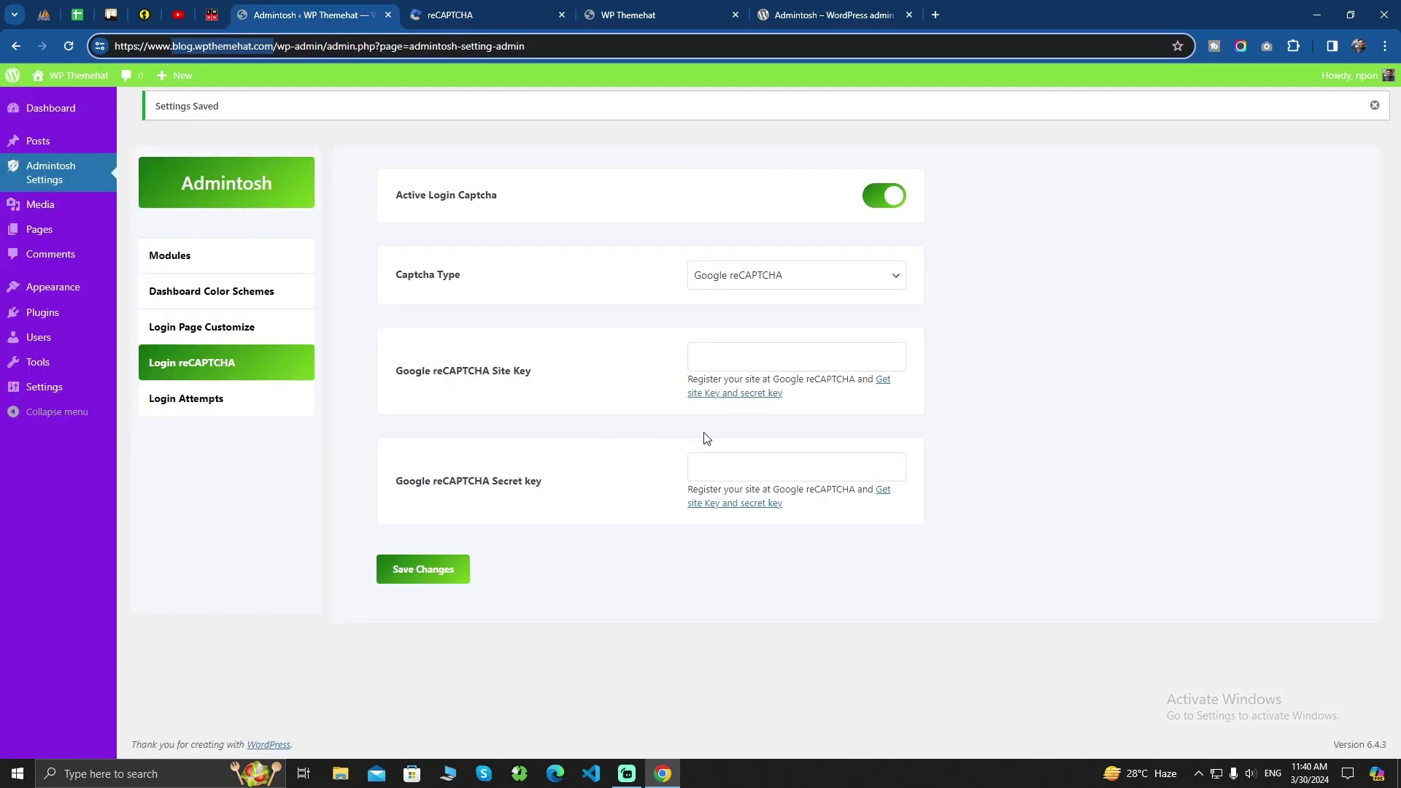
pyautogui.click(741, 352)
pyautogui.hotkey('ctrl', 'v')
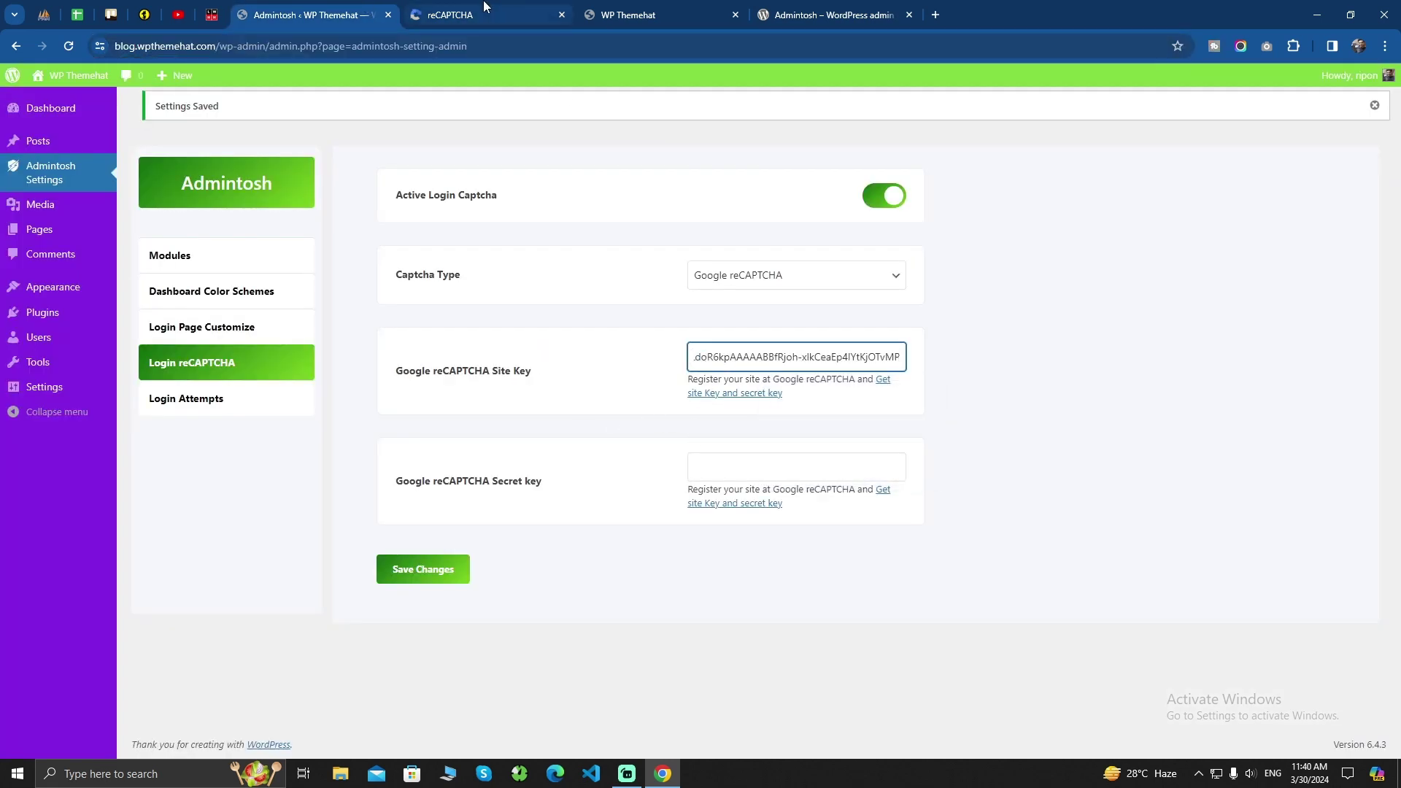
# Paste the new secret key into the Secret key field and save the reCAPTCHA settings
pyautogui.click(474, 15)
pyautogui.click(171, 569)
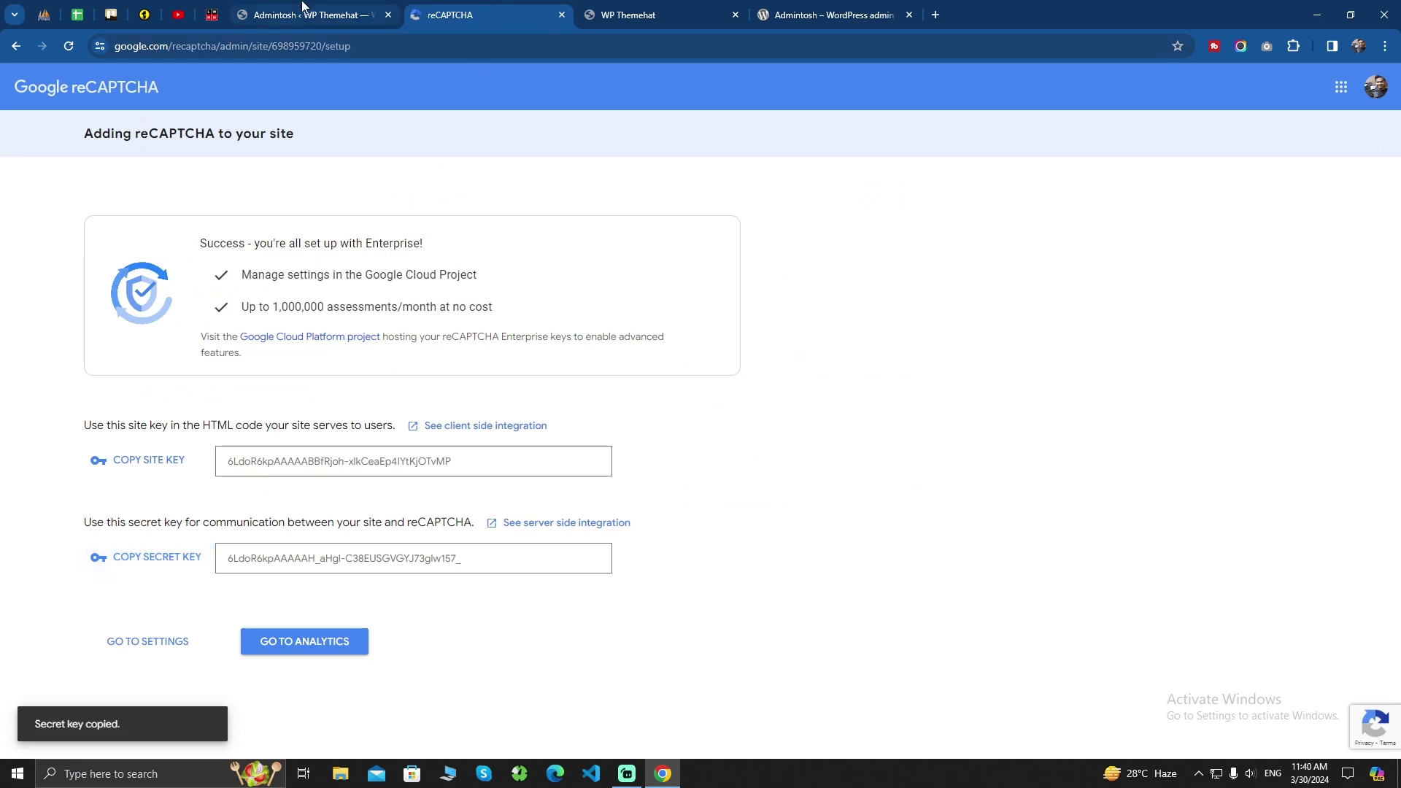
pyautogui.click(314, 15)
pyautogui.click(763, 469)
pyautogui.hotkey('ctrl', 'v')
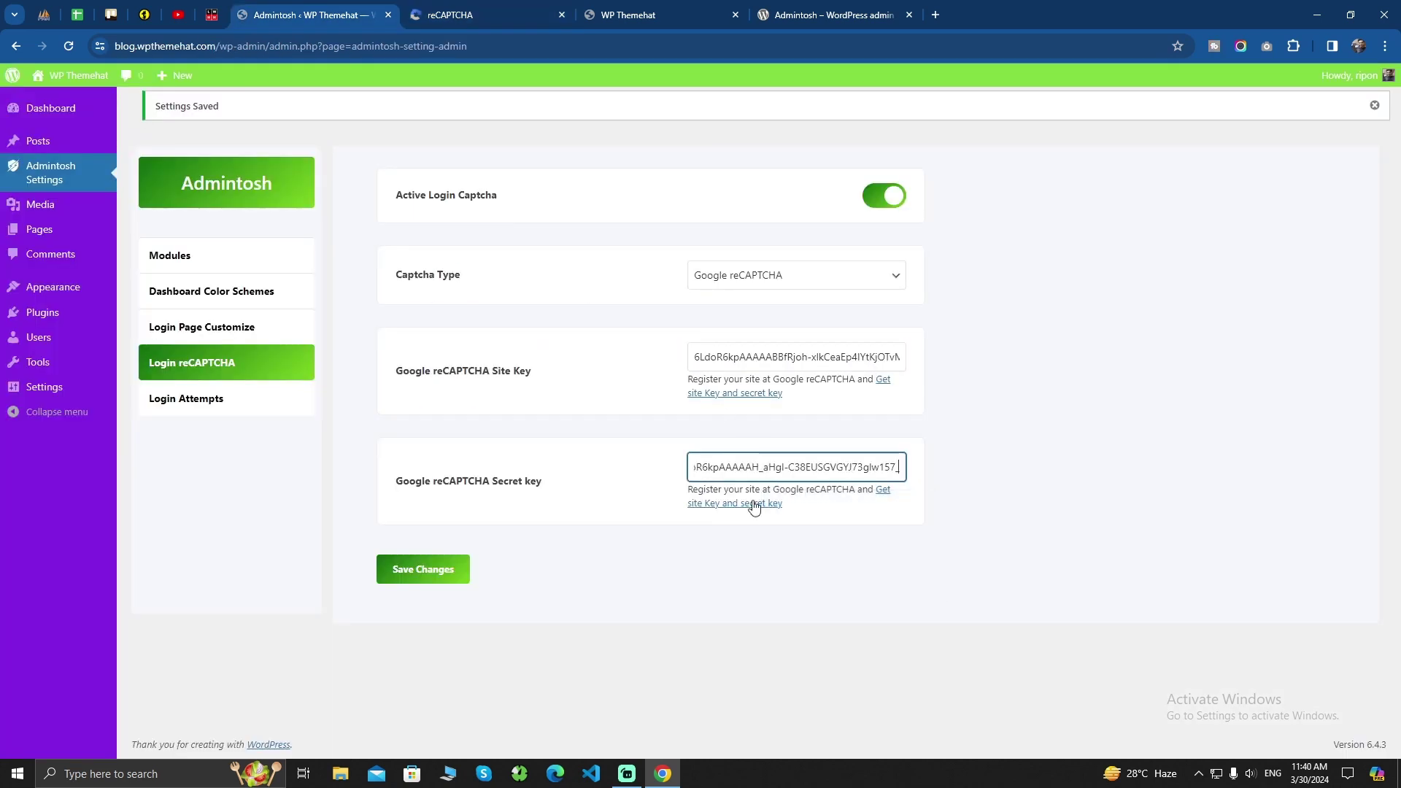
pyautogui.click(423, 570)
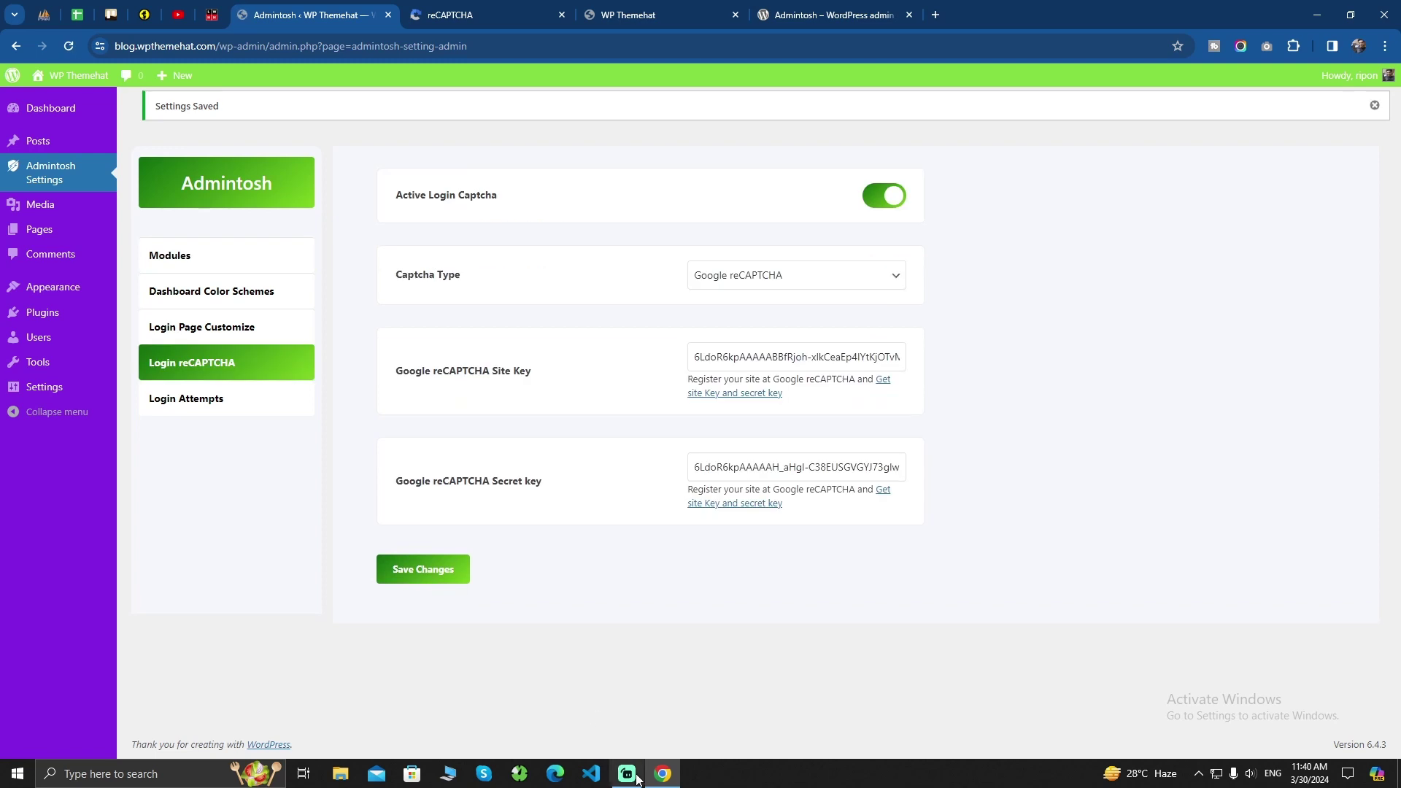
pyautogui.click(472, 55)
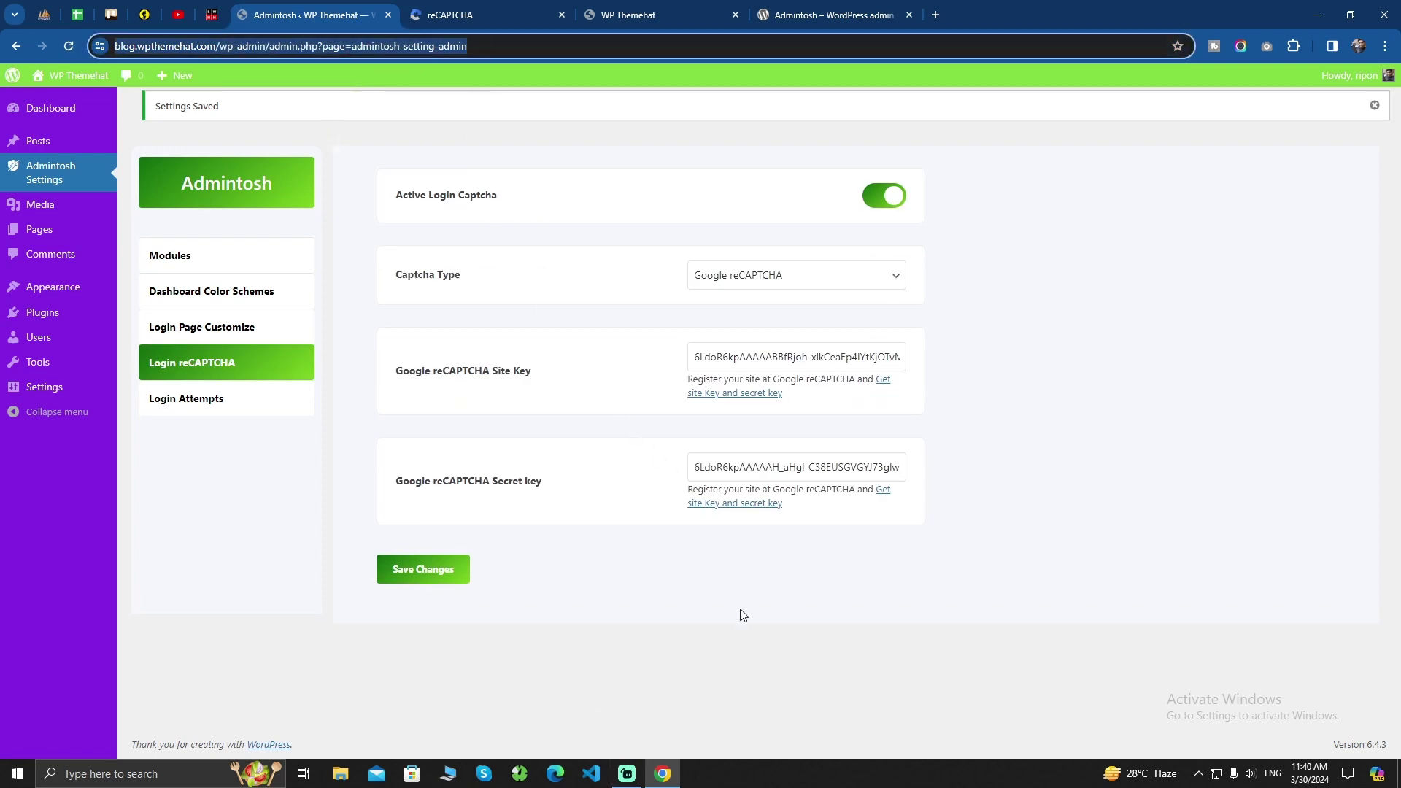
pyautogui.click(1385, 47)
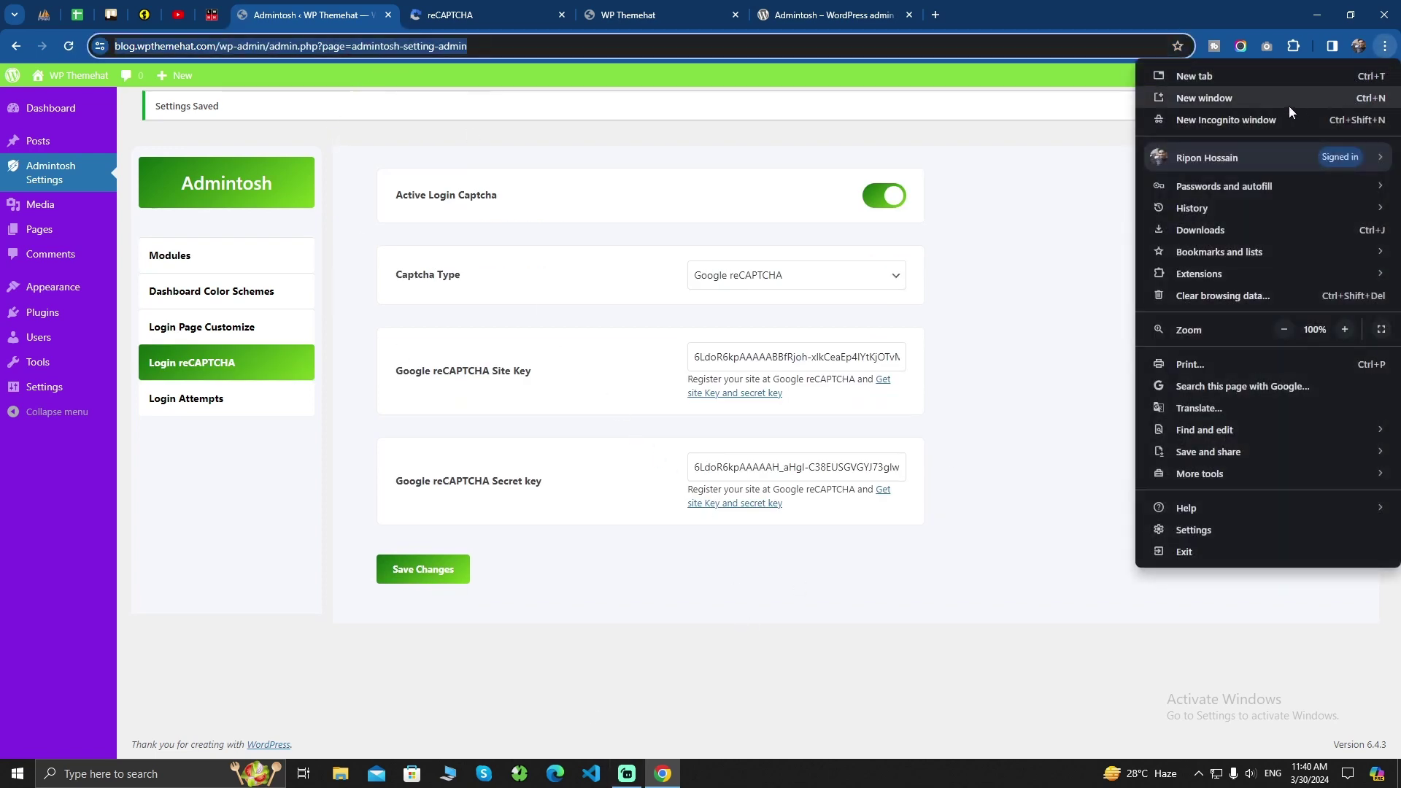
# Load the Admintosh admin address in a new Incognito window to reach the login page
pyautogui.click(1289, 102)
pyautogui.hotkey('ctrl', 'v')
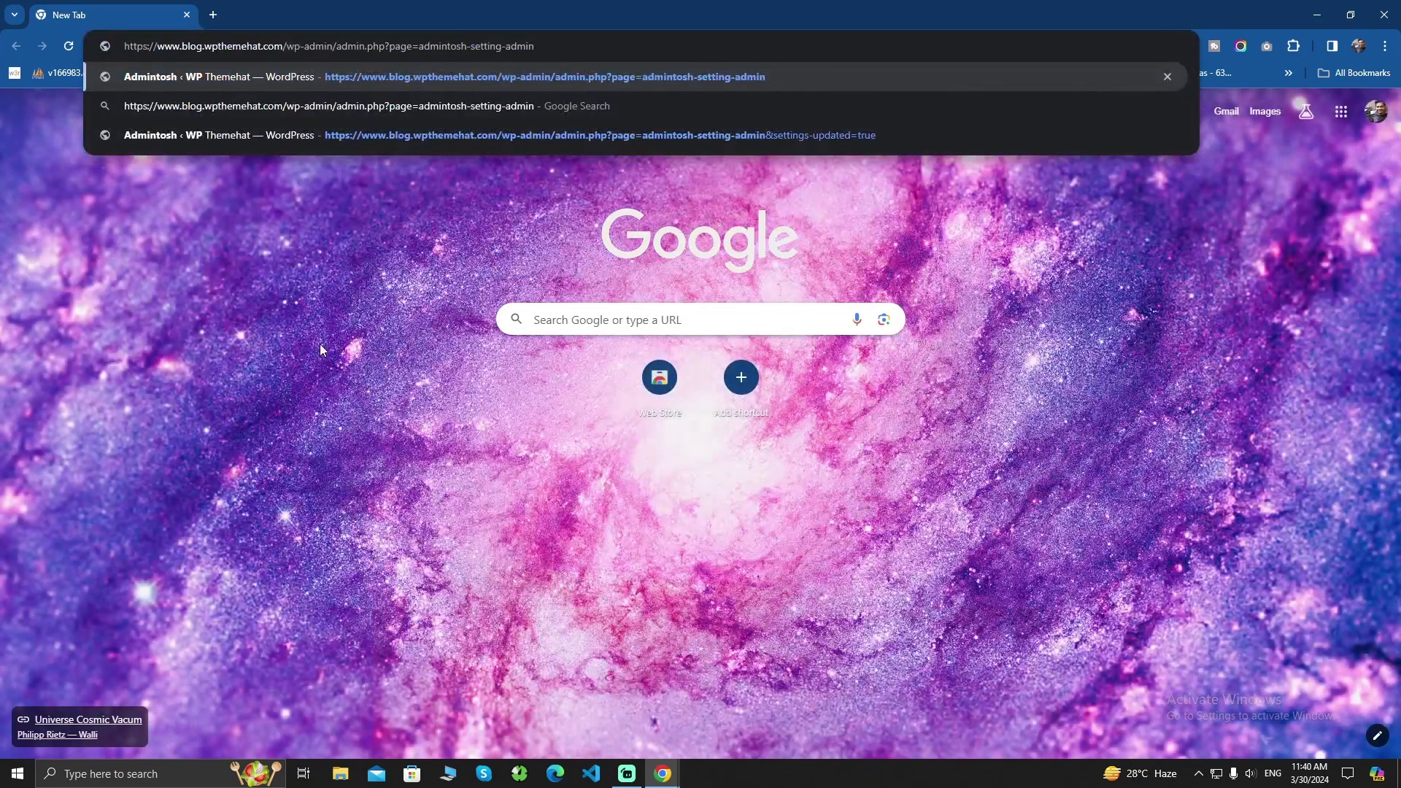
pyautogui.press('Return')
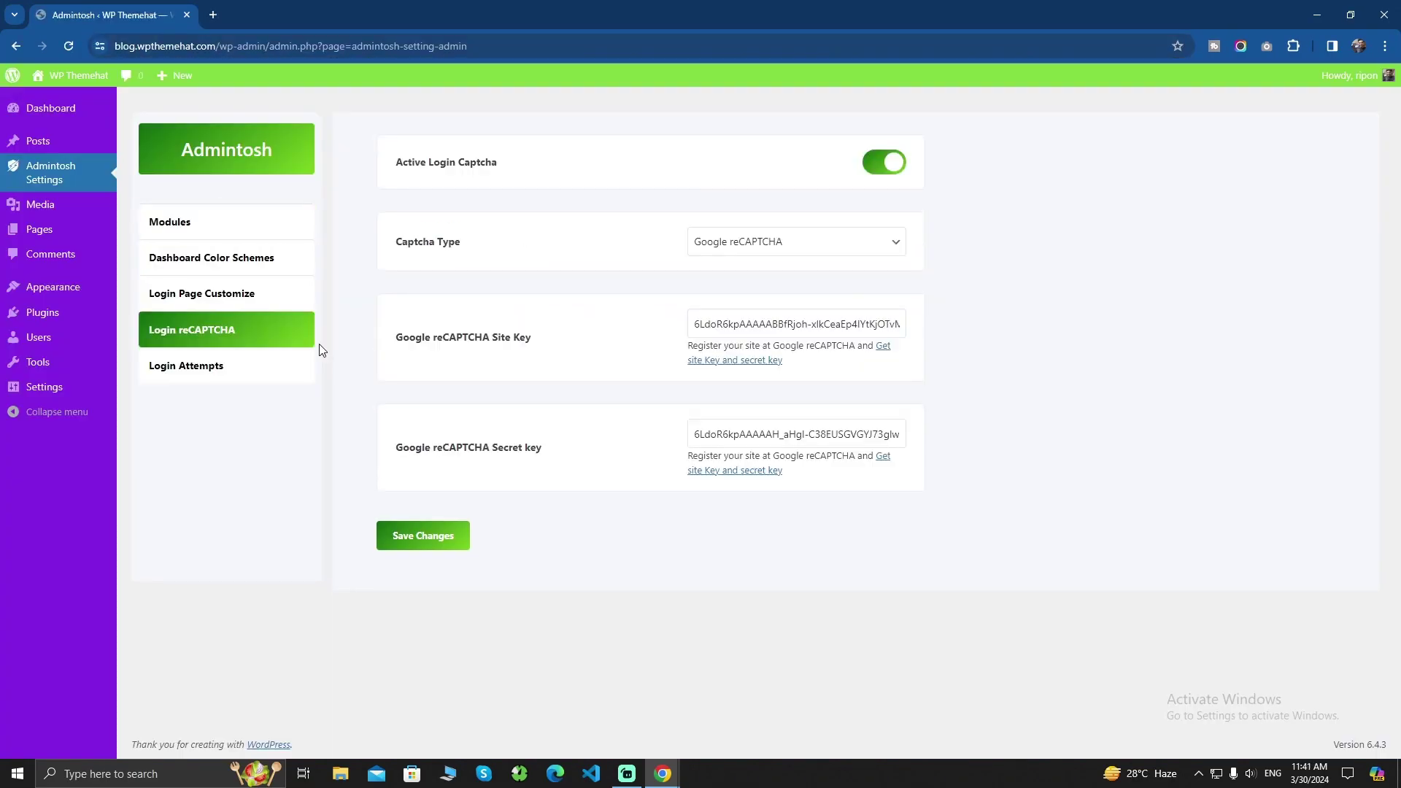
pyautogui.click(1385, 15)
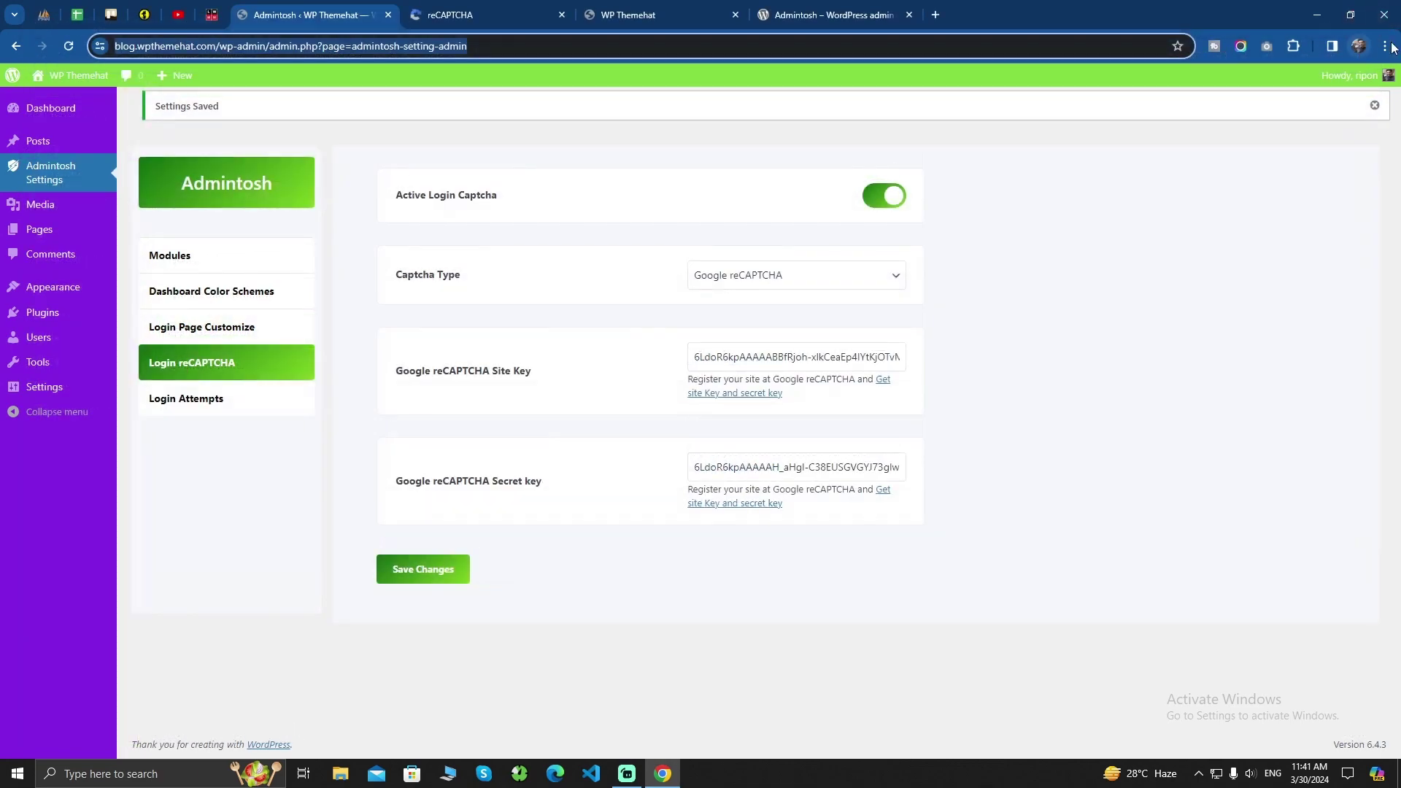
pyautogui.click(1389, 47)
pyautogui.click(1278, 120)
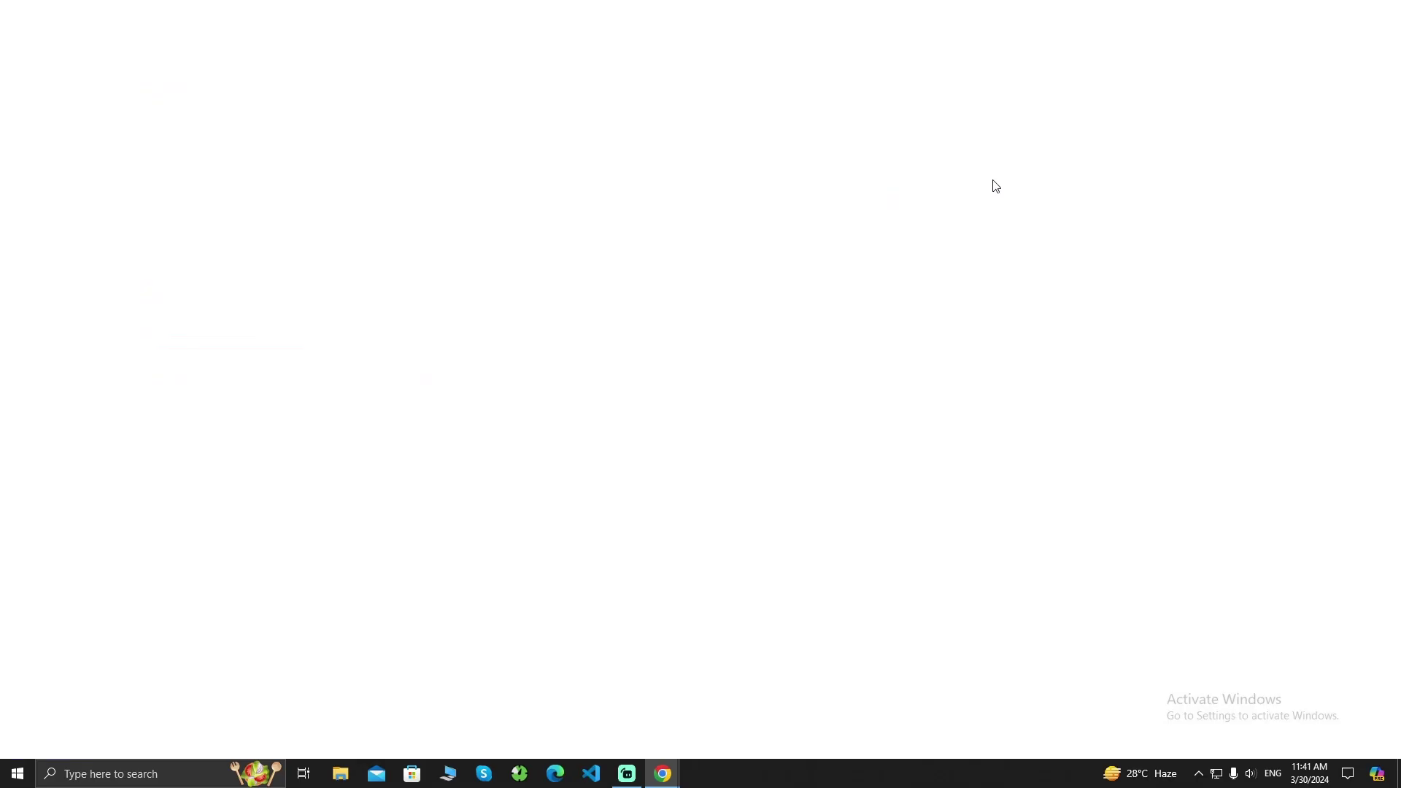
pyautogui.hotkey('ctrl', 'v')
pyautogui.press('Return')
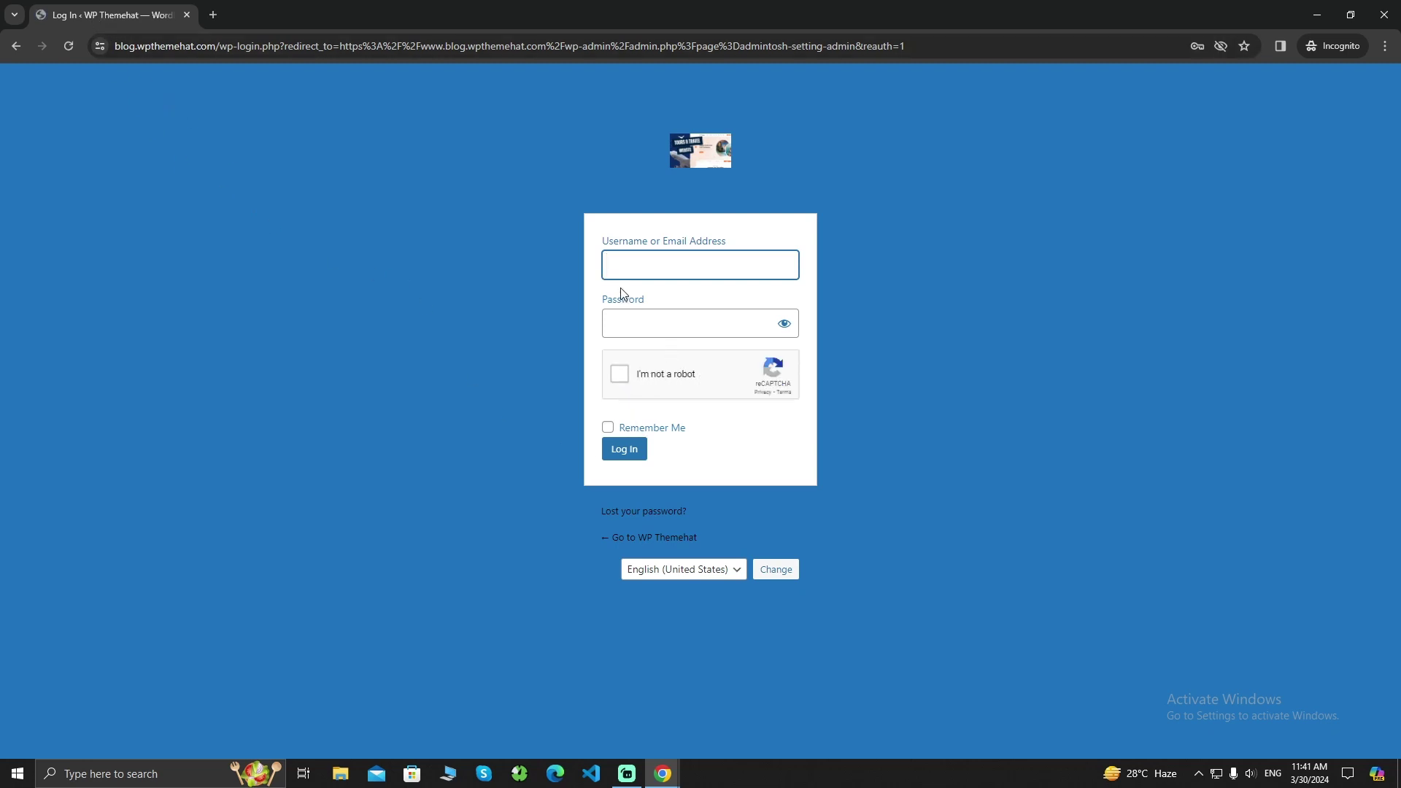
# Autofill the saved admin login and start the reCAPTCHA verification
pyautogui.click(631, 271)
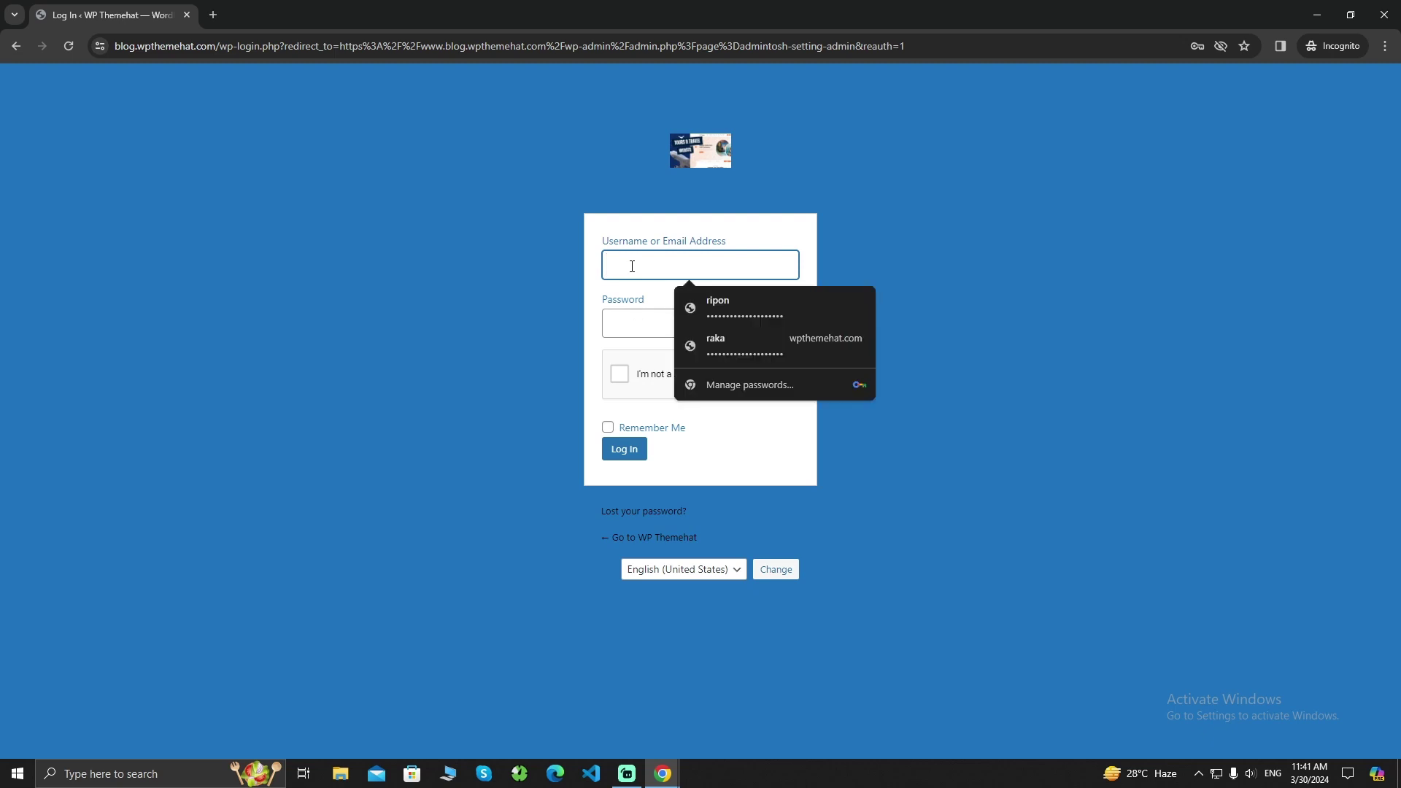
pyautogui.click(741, 310)
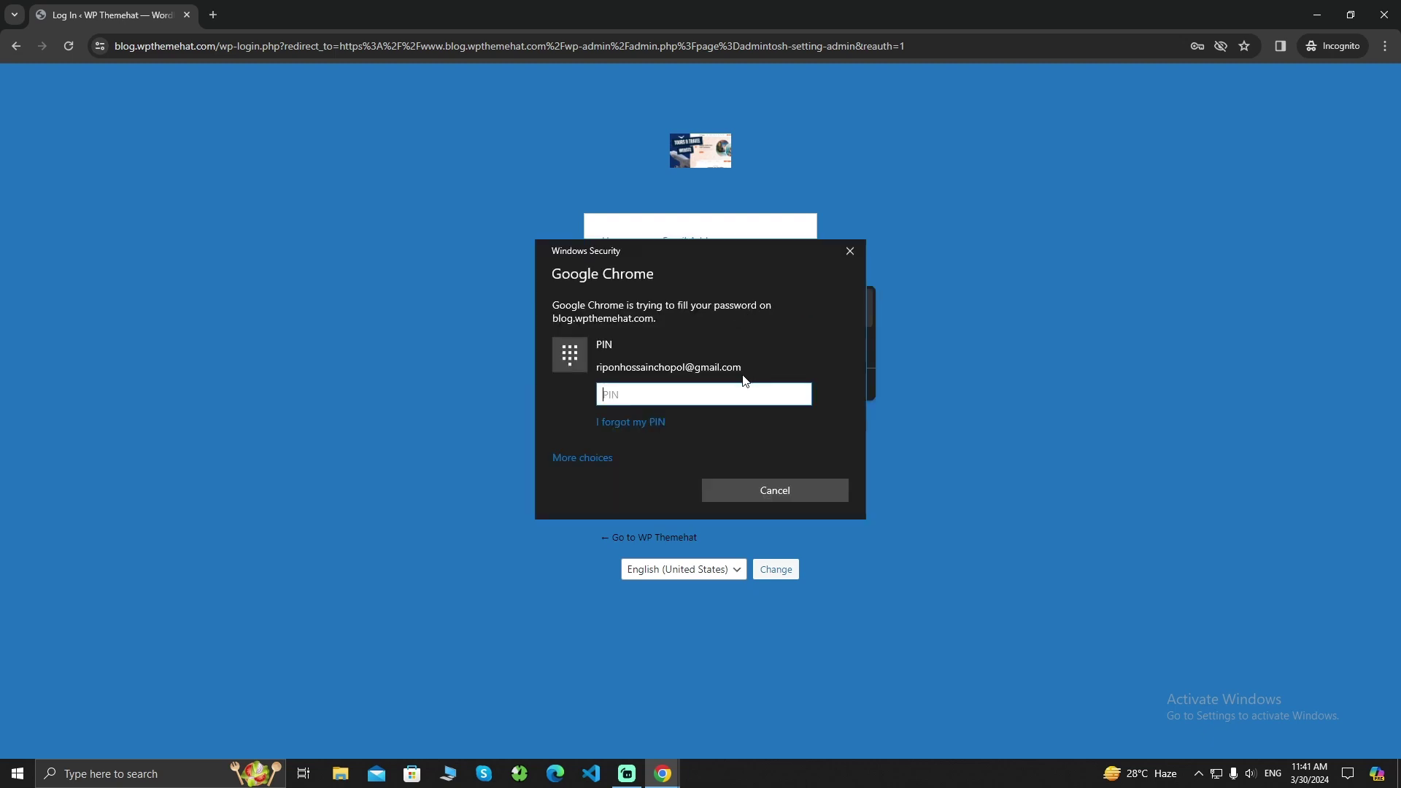
pyautogui.write('•')
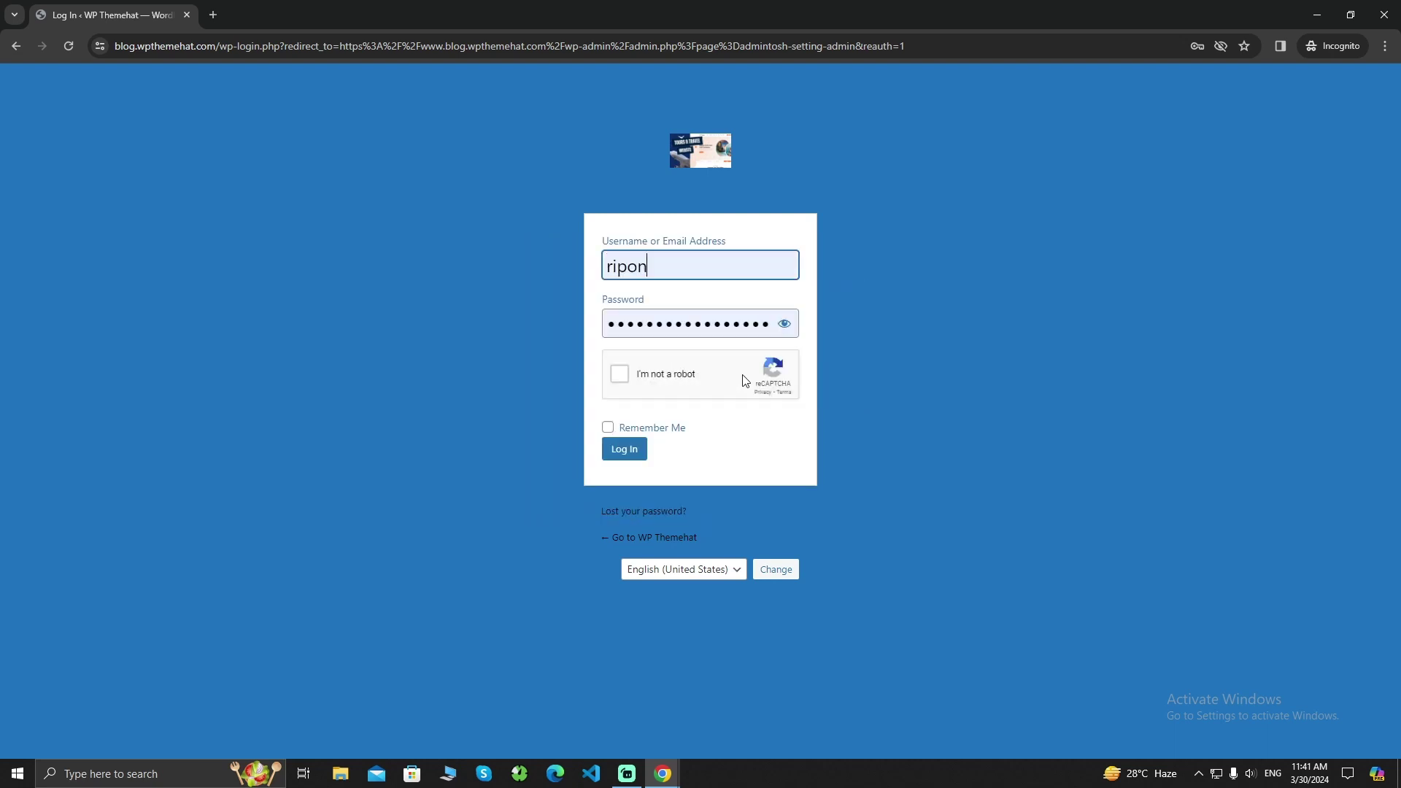
pyautogui.click(619, 375)
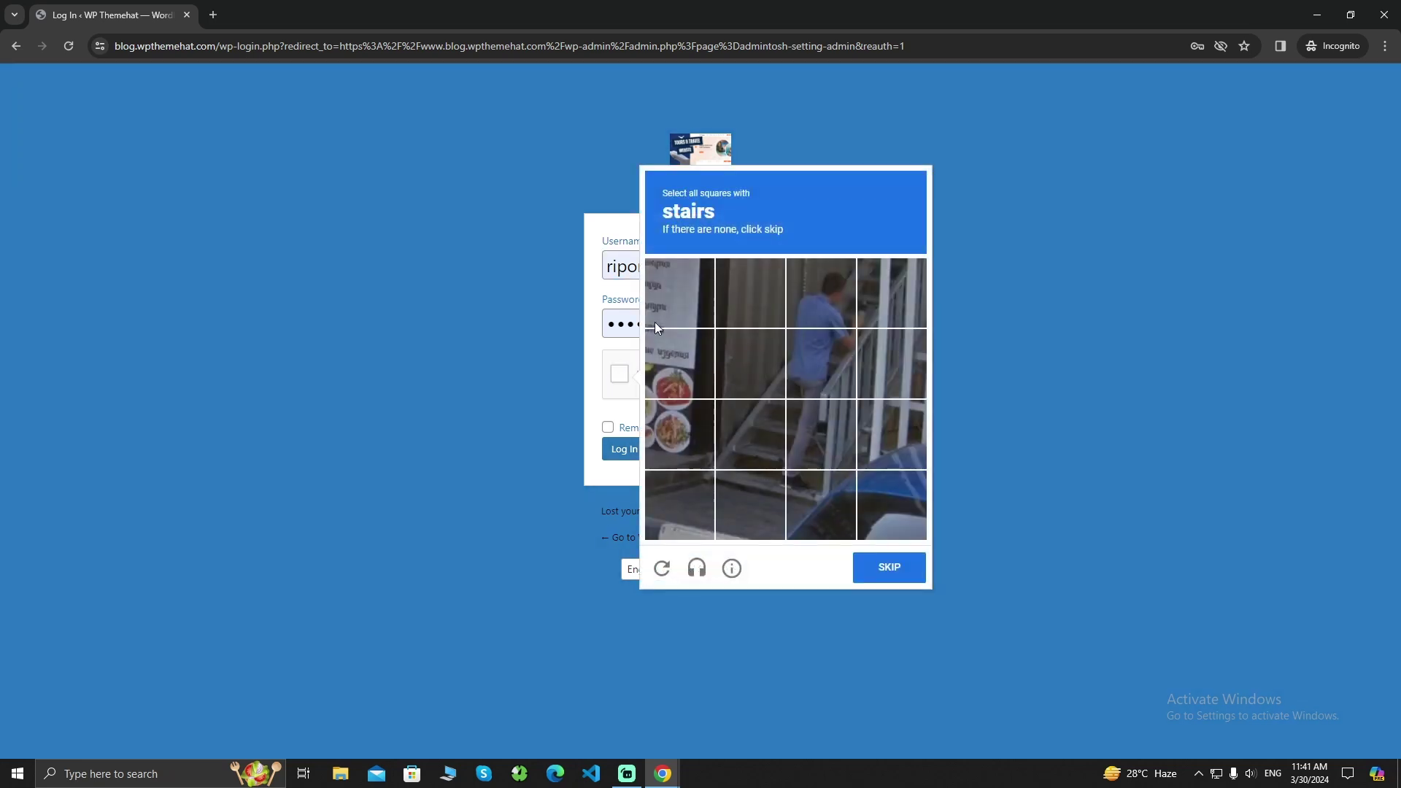
# Select all the stairs tiles in the first reCAPTCHA image challenge
pyautogui.click(795, 496)
pyautogui.click(770, 490)
pyautogui.click(757, 432)
pyautogui.click(825, 408)
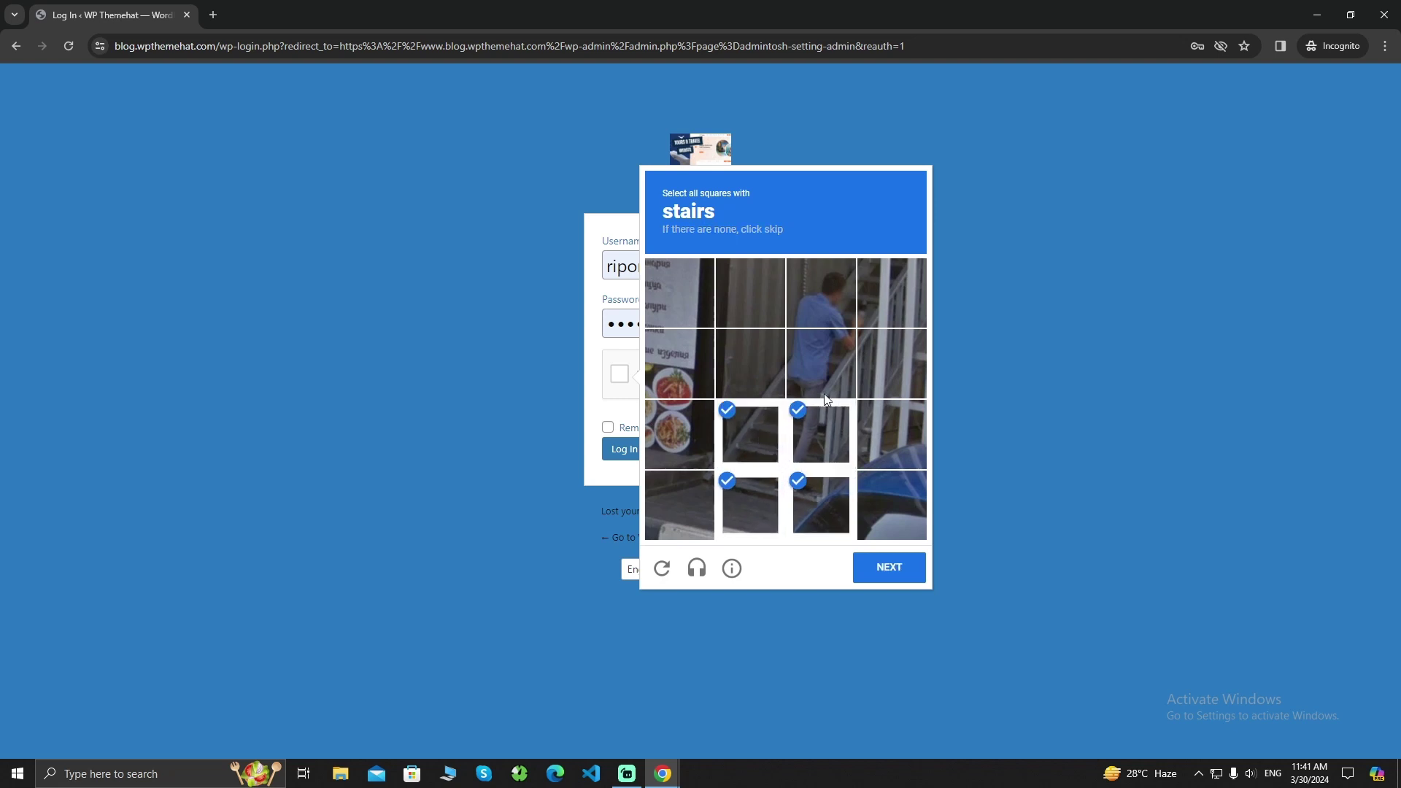
pyautogui.click(754, 374)
pyautogui.click(821, 292)
pyautogui.click(890, 292)
pyautogui.click(885, 568)
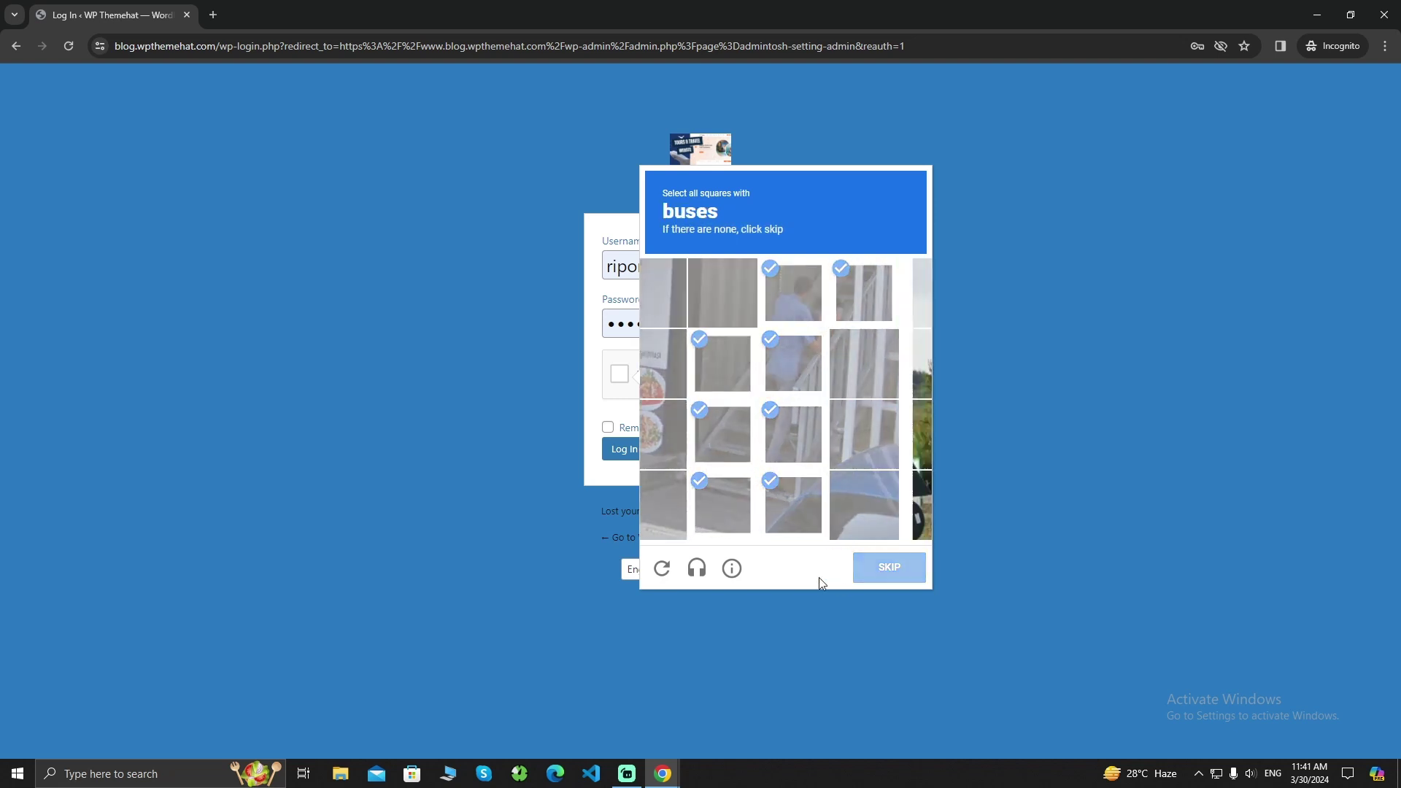
# Select every bus tile, verify the challenge, and log in to the admin area
pyautogui.click(886, 488)
pyautogui.click(887, 434)
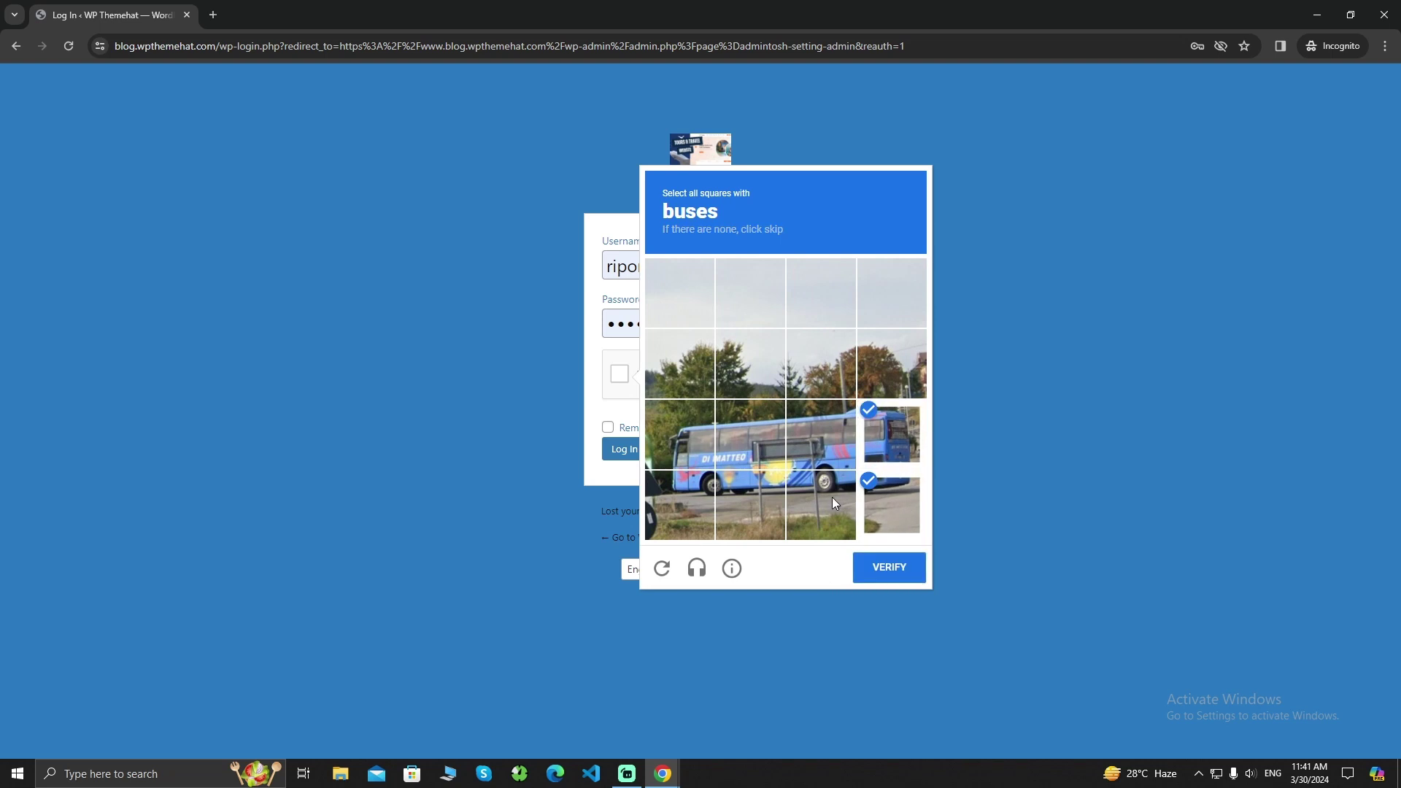
pyautogui.click(832, 497)
pyautogui.click(821, 434)
pyautogui.click(751, 504)
pyautogui.click(752, 436)
pyautogui.click(670, 448)
pyautogui.click(677, 503)
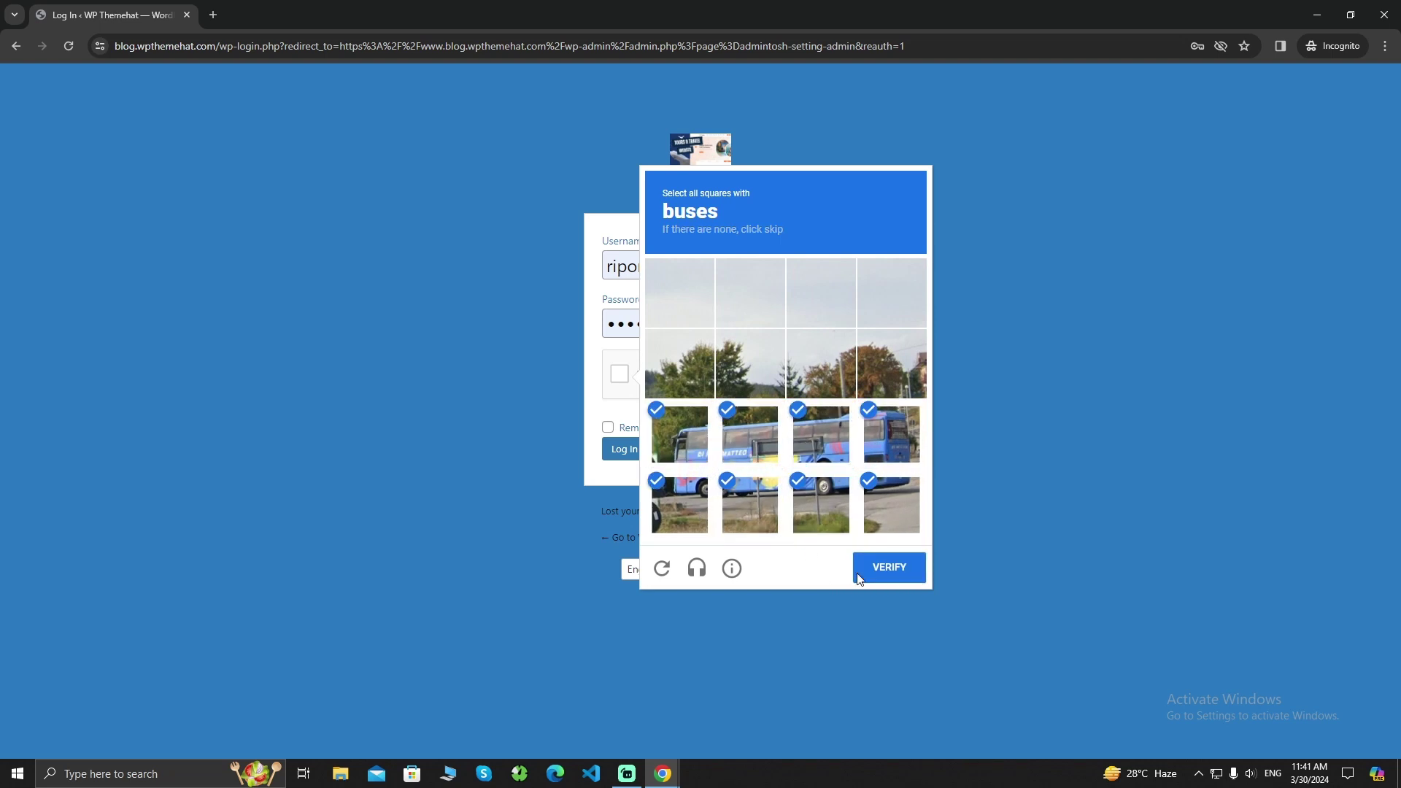
pyautogui.click(900, 570)
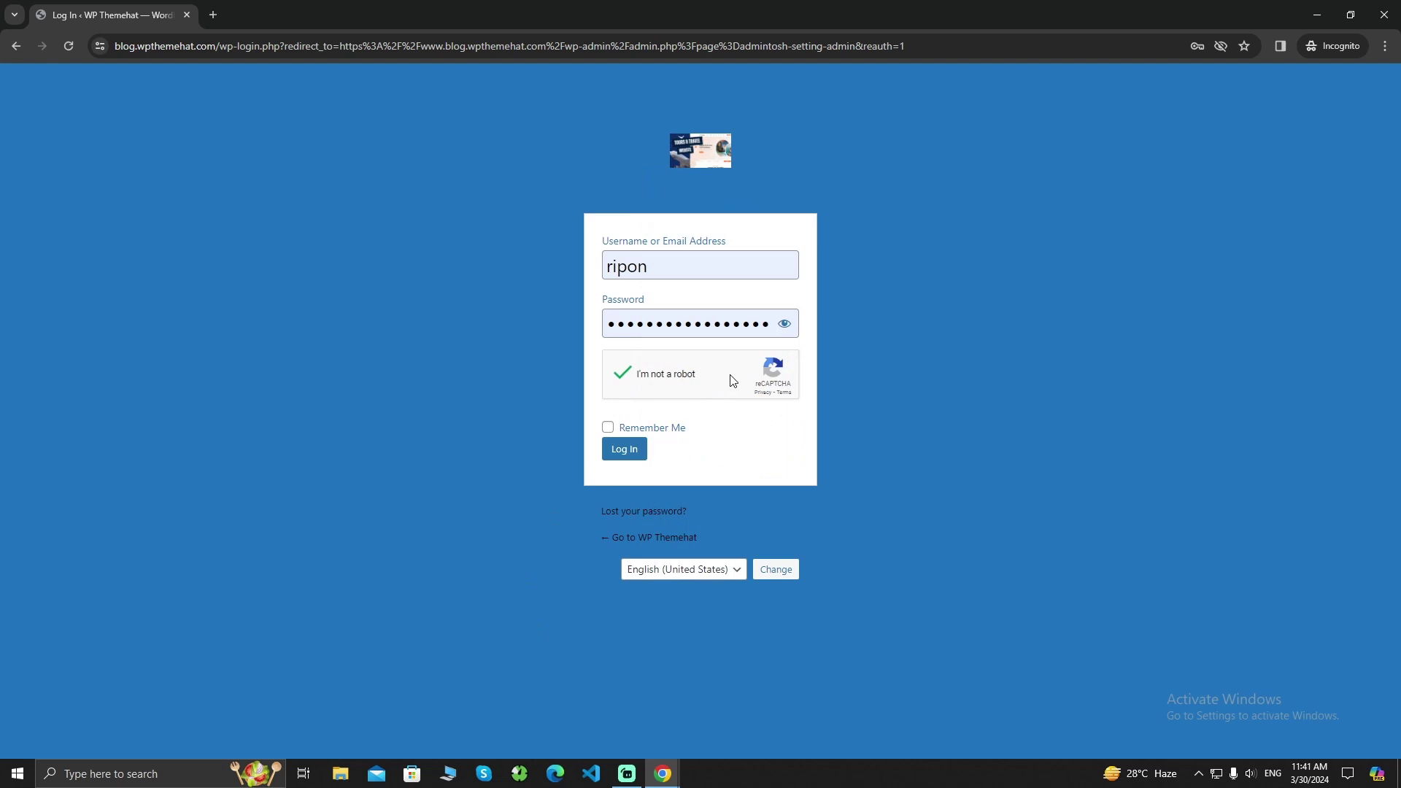
pyautogui.click(639, 451)
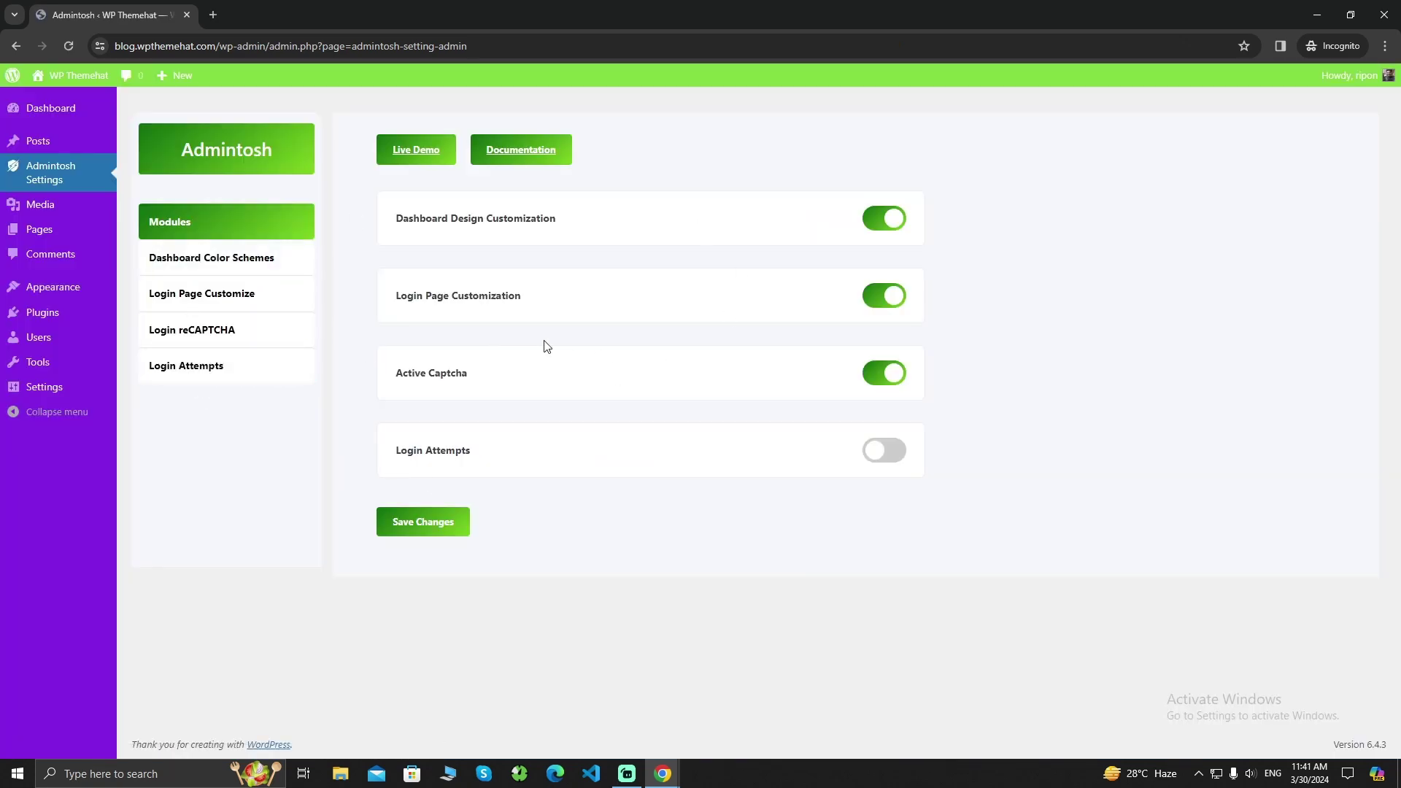
# Back in settings, change the Captcha Type from Google reCAPTCHA to Addition Captcha and save
pyautogui.click(1396, 7)
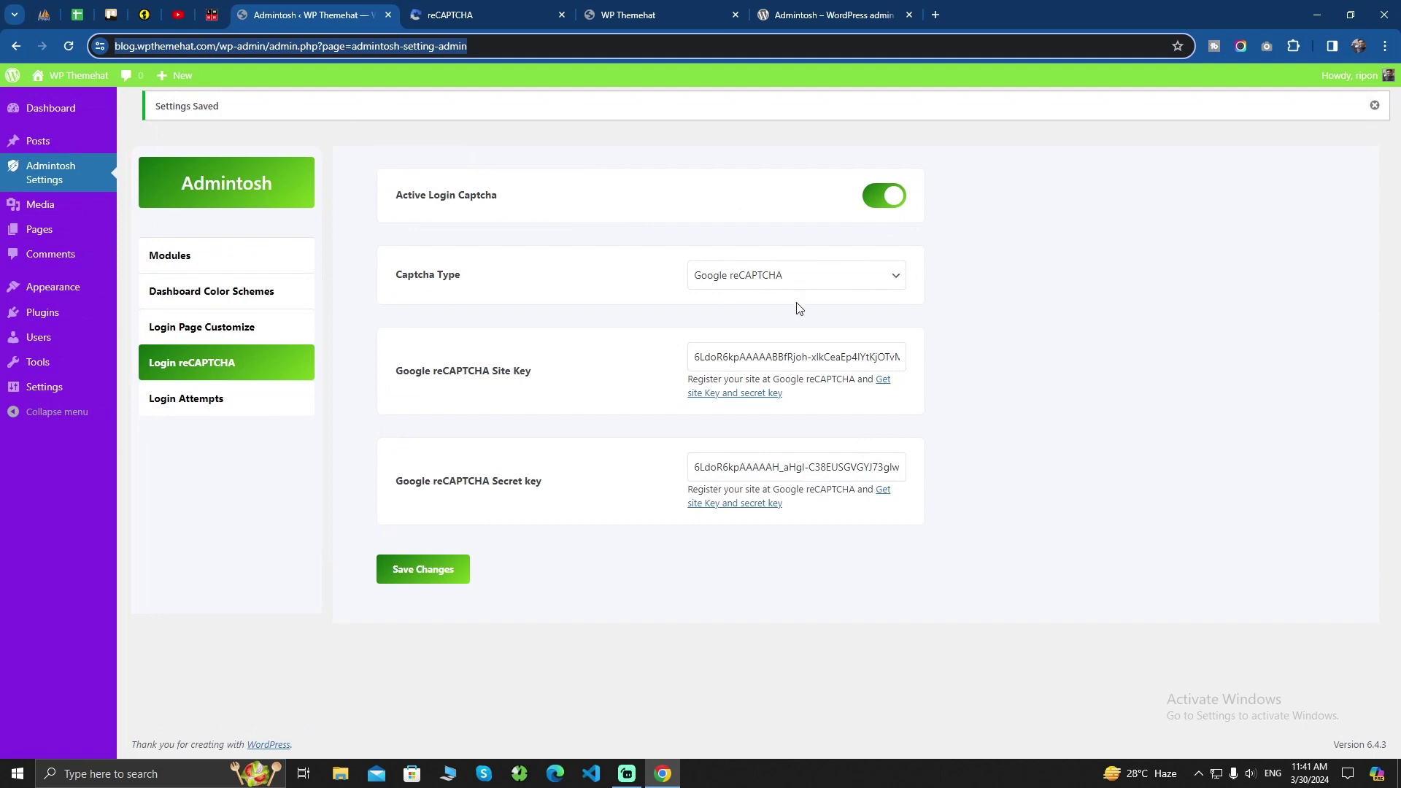
pyautogui.click(760, 286)
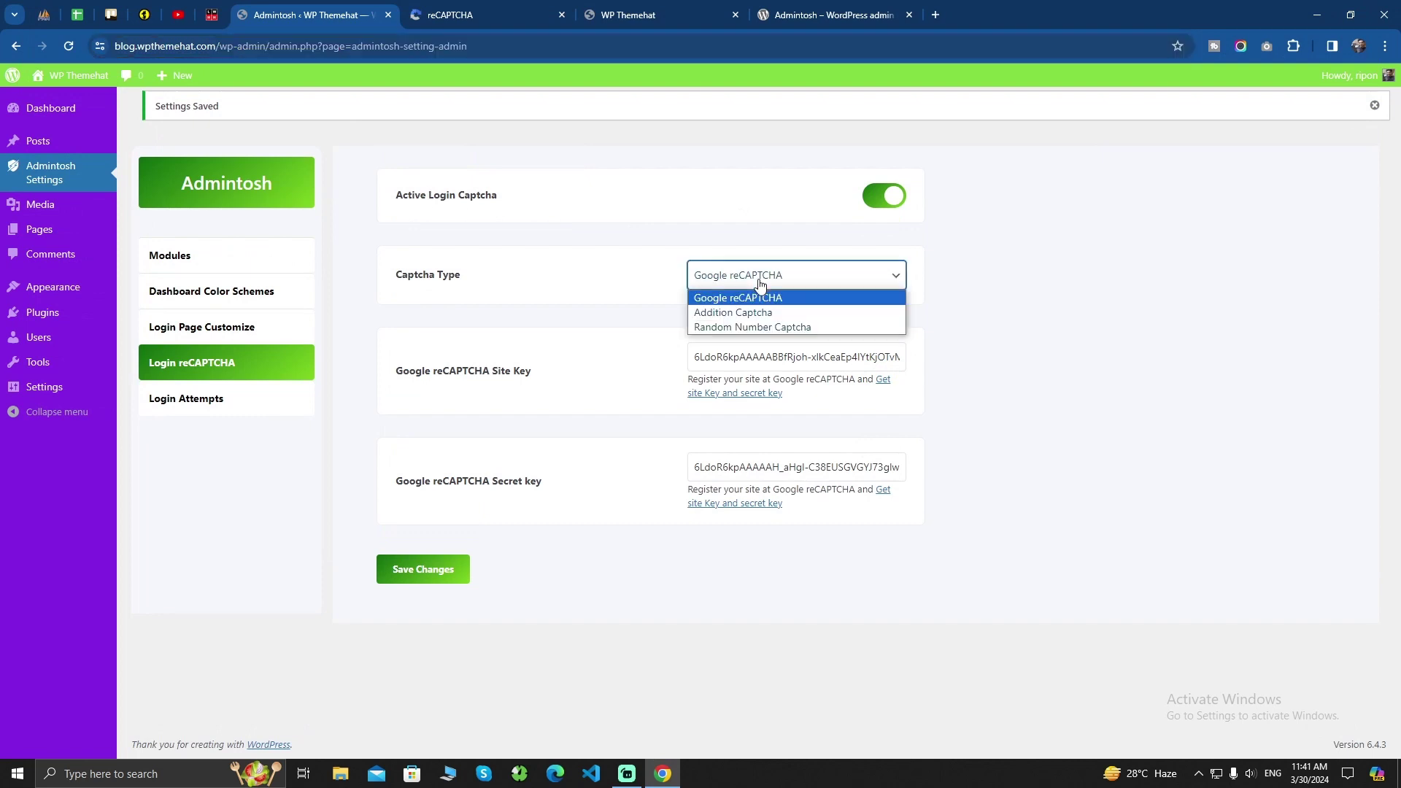
pyautogui.click(769, 314)
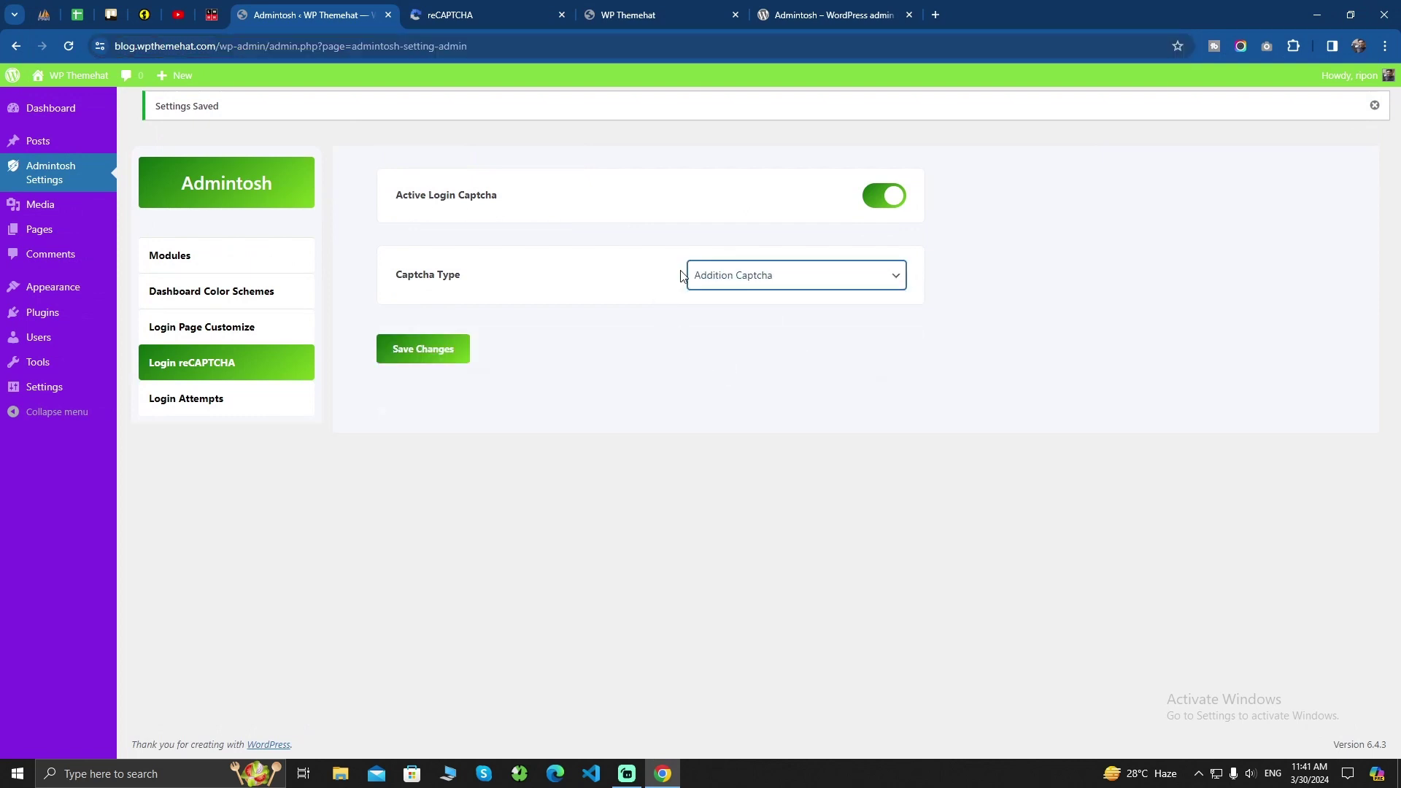
pyautogui.click(422, 355)
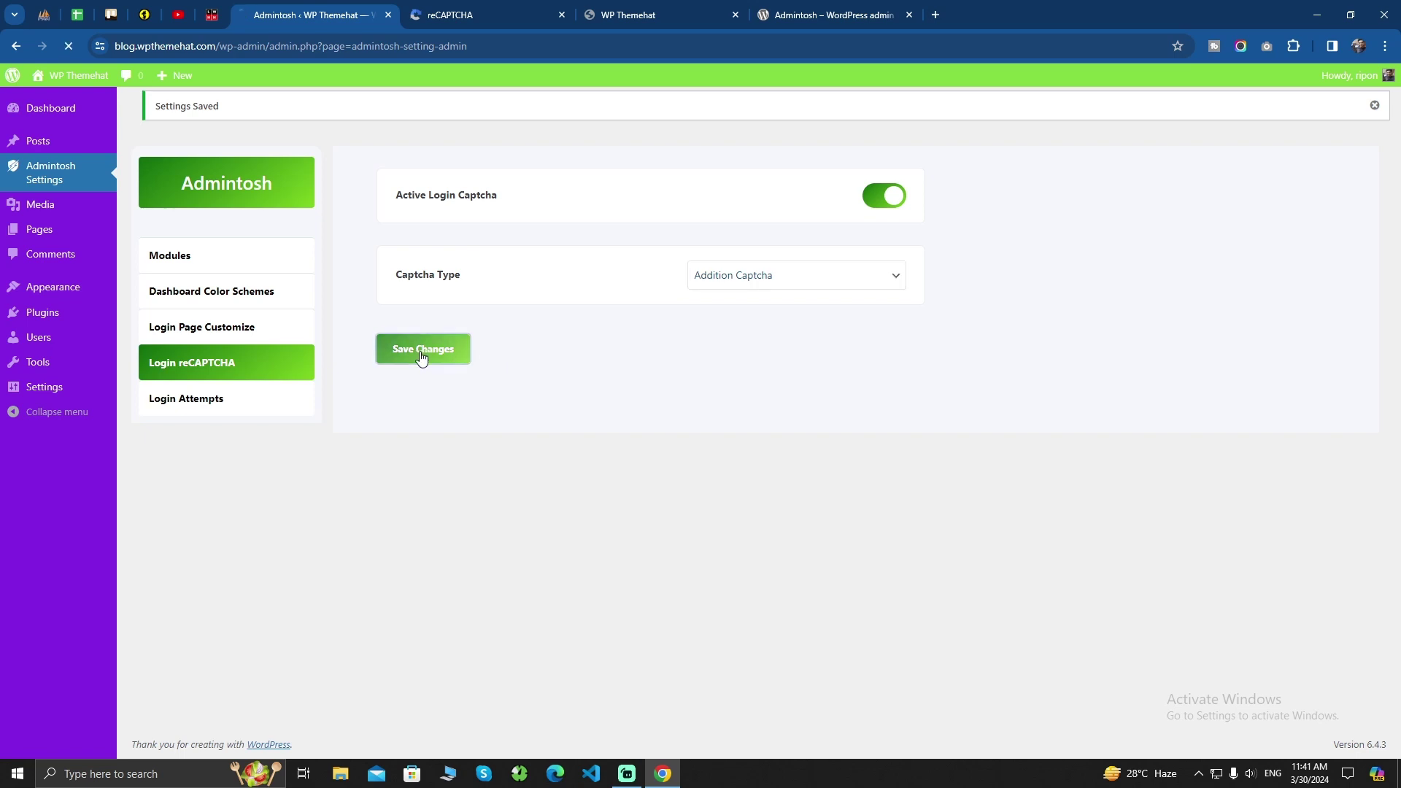
pyautogui.click(483, 46)
pyautogui.hotkey('ctrl', 'c')
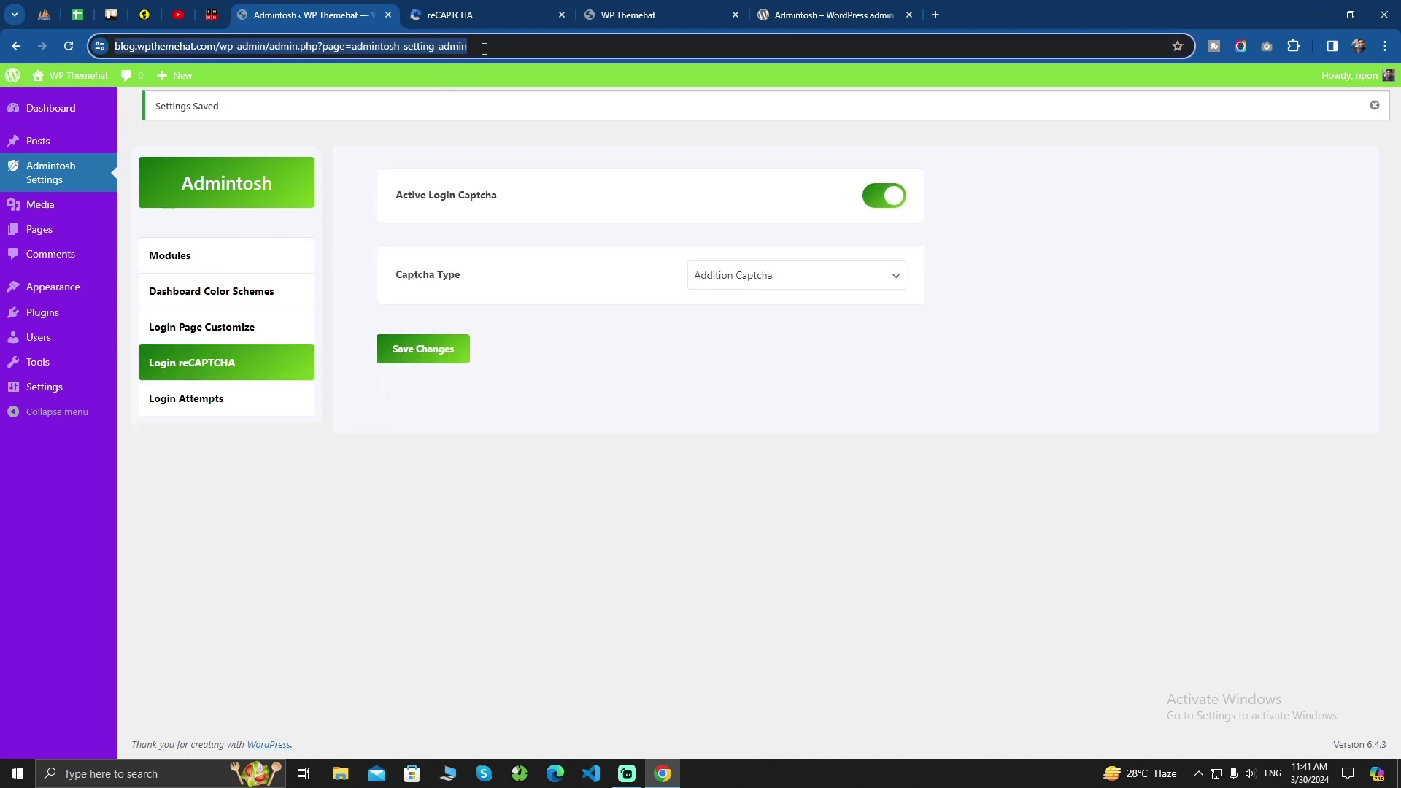
pyautogui.click(1385, 46)
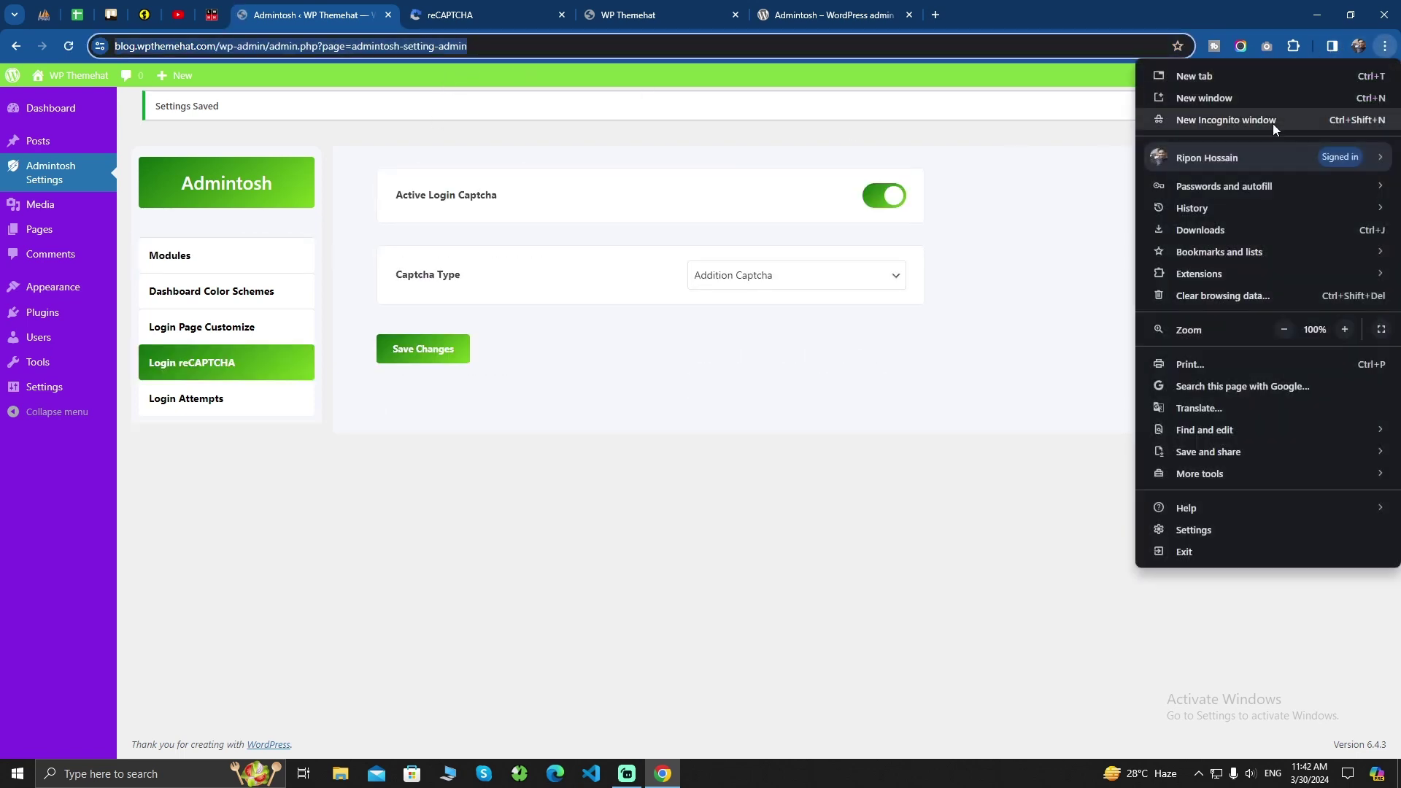
# Open the admin address in a new private window and autofill the saved admin login
pyautogui.click(1241, 115)
pyautogui.hotkey('ctrl', 'v')
pyautogui.press('Return')
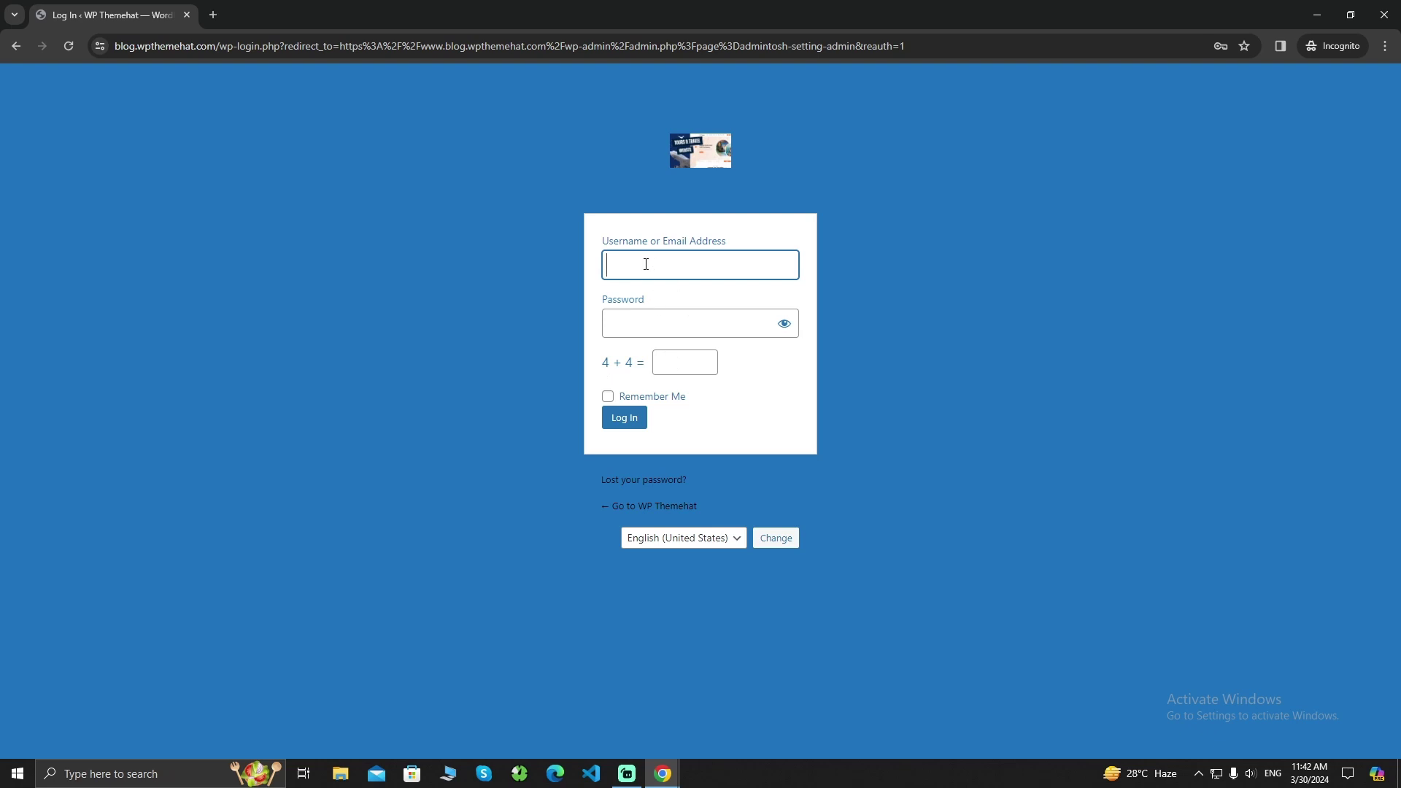
pyautogui.click(648, 265)
pyautogui.click(840, 358)
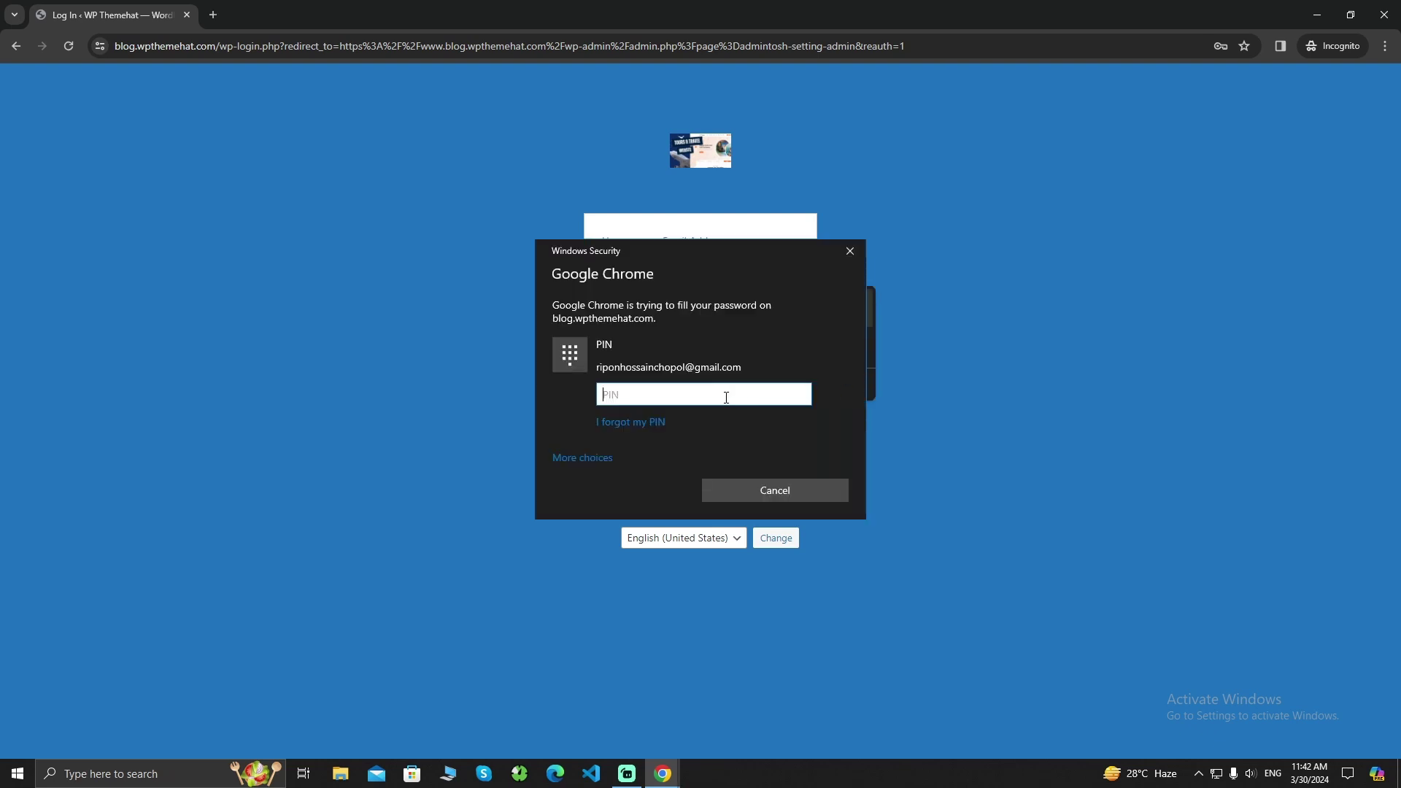
pyautogui.write('1')
pyautogui.press('Return')
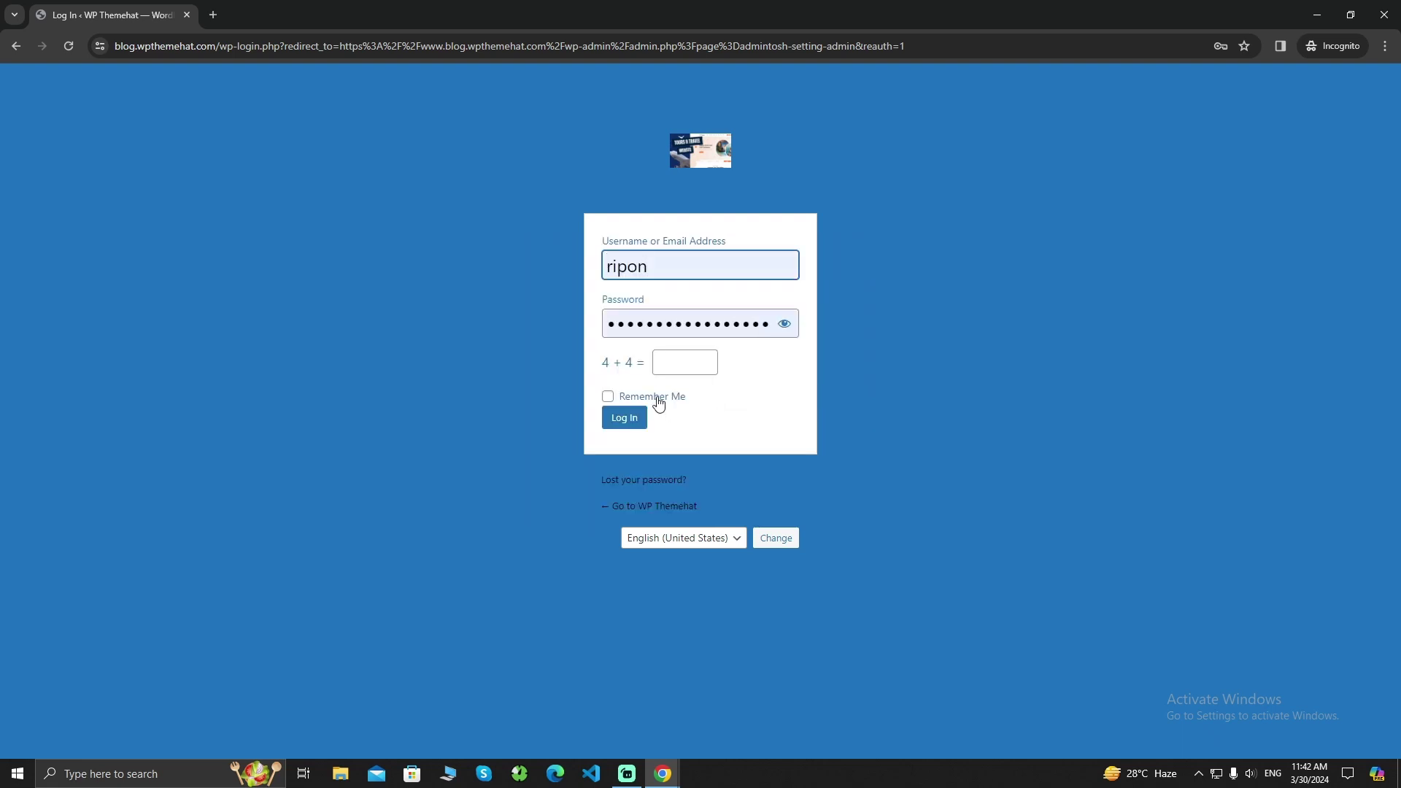
# Submit the login with a wrong captcha answer of 6, producing a Captcha Error
pyautogui.click(678, 367)
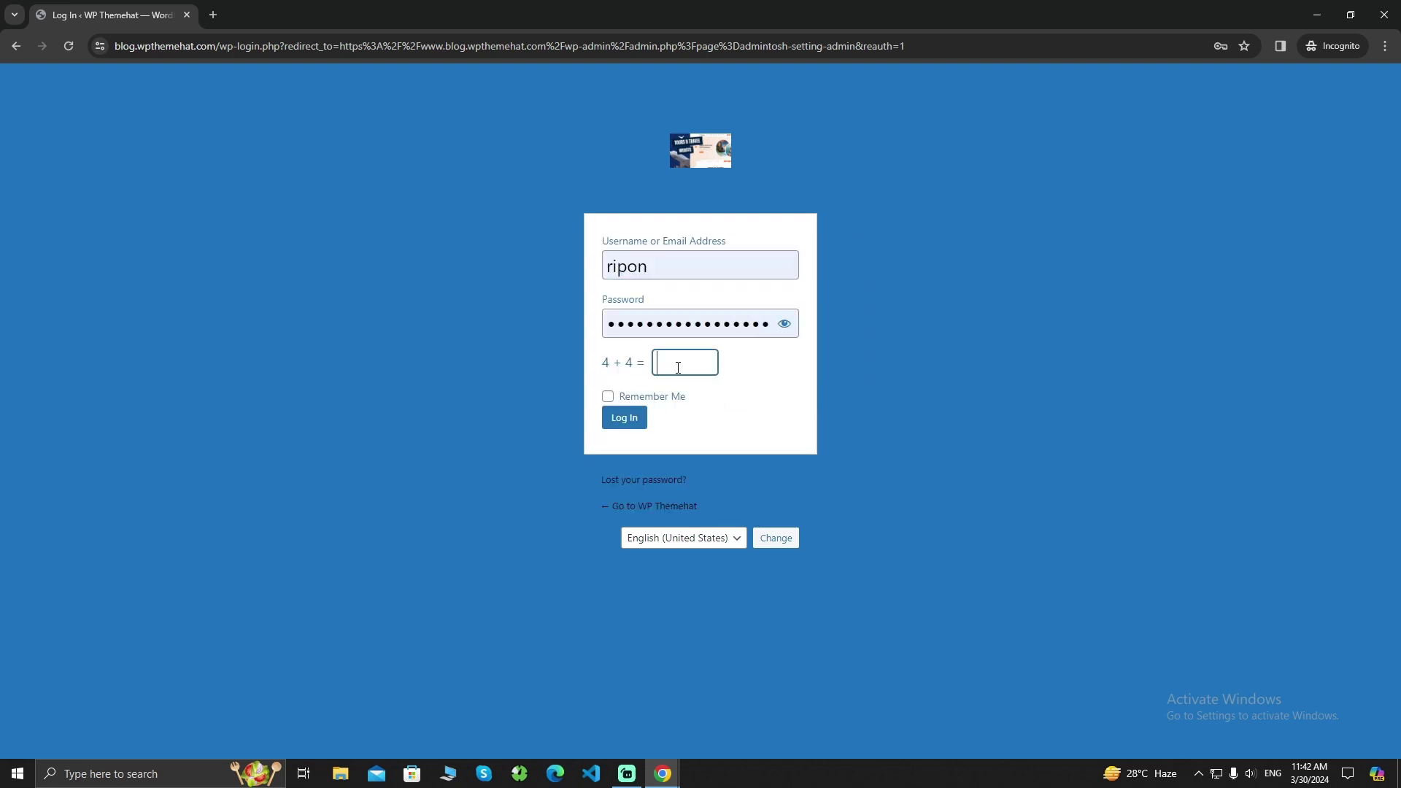
pyautogui.write('6')
pyautogui.click(624, 417)
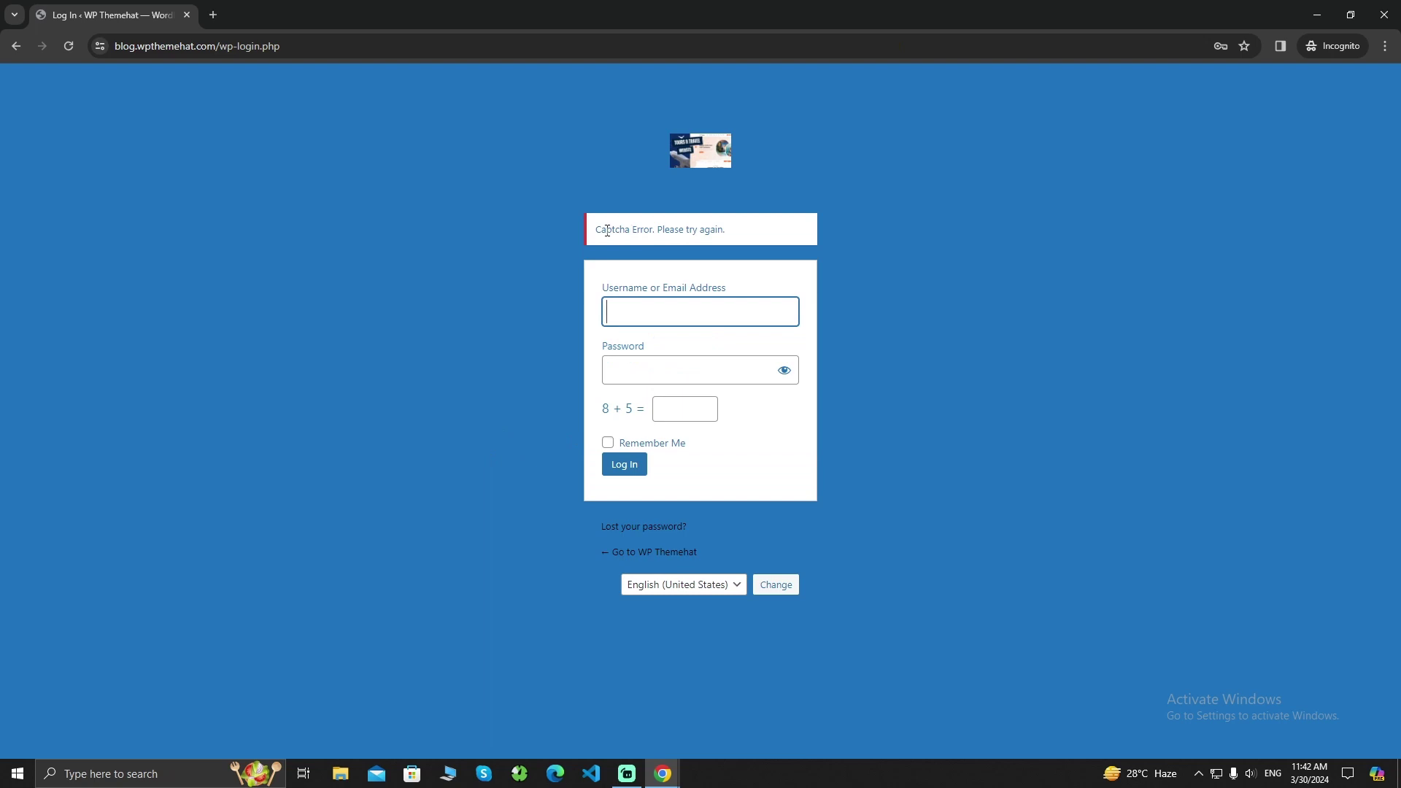
pyautogui.moveTo(606, 231); pyautogui.dragTo(734, 232)
pyautogui.click(740, 236)
# Autofill the login again, answer 13 for the 8 + 5 captcha, and log in
pyautogui.click(645, 313)
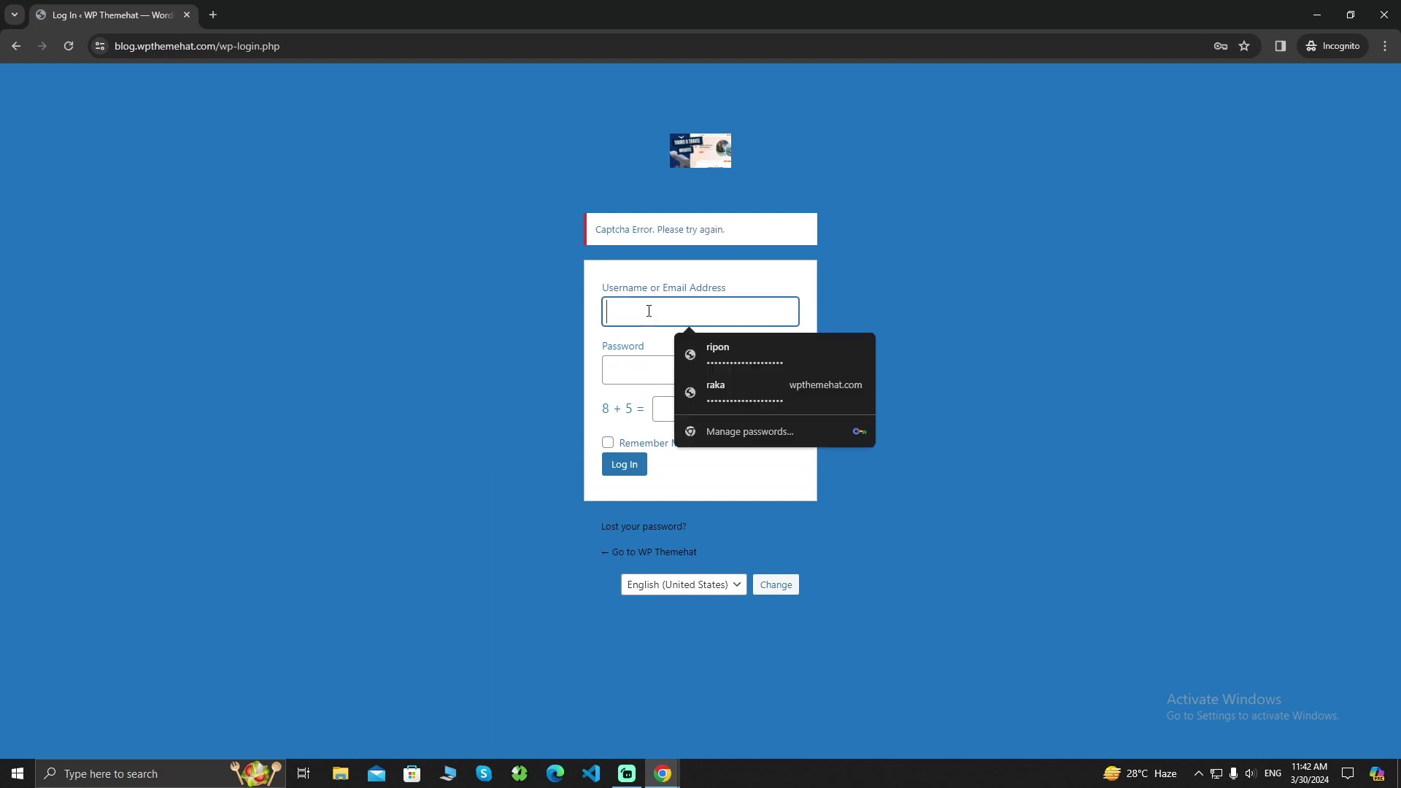
pyautogui.click(790, 367)
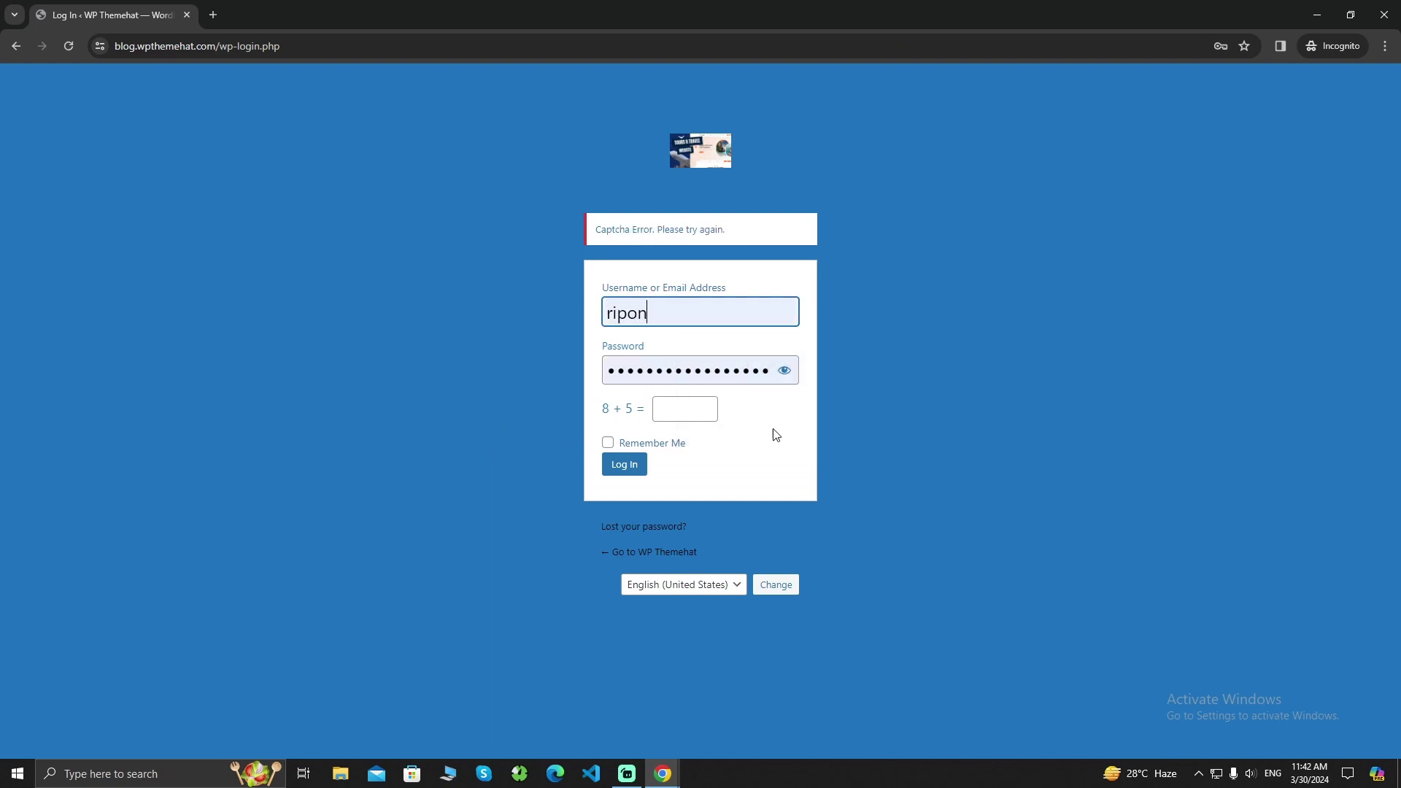
pyautogui.click(682, 406)
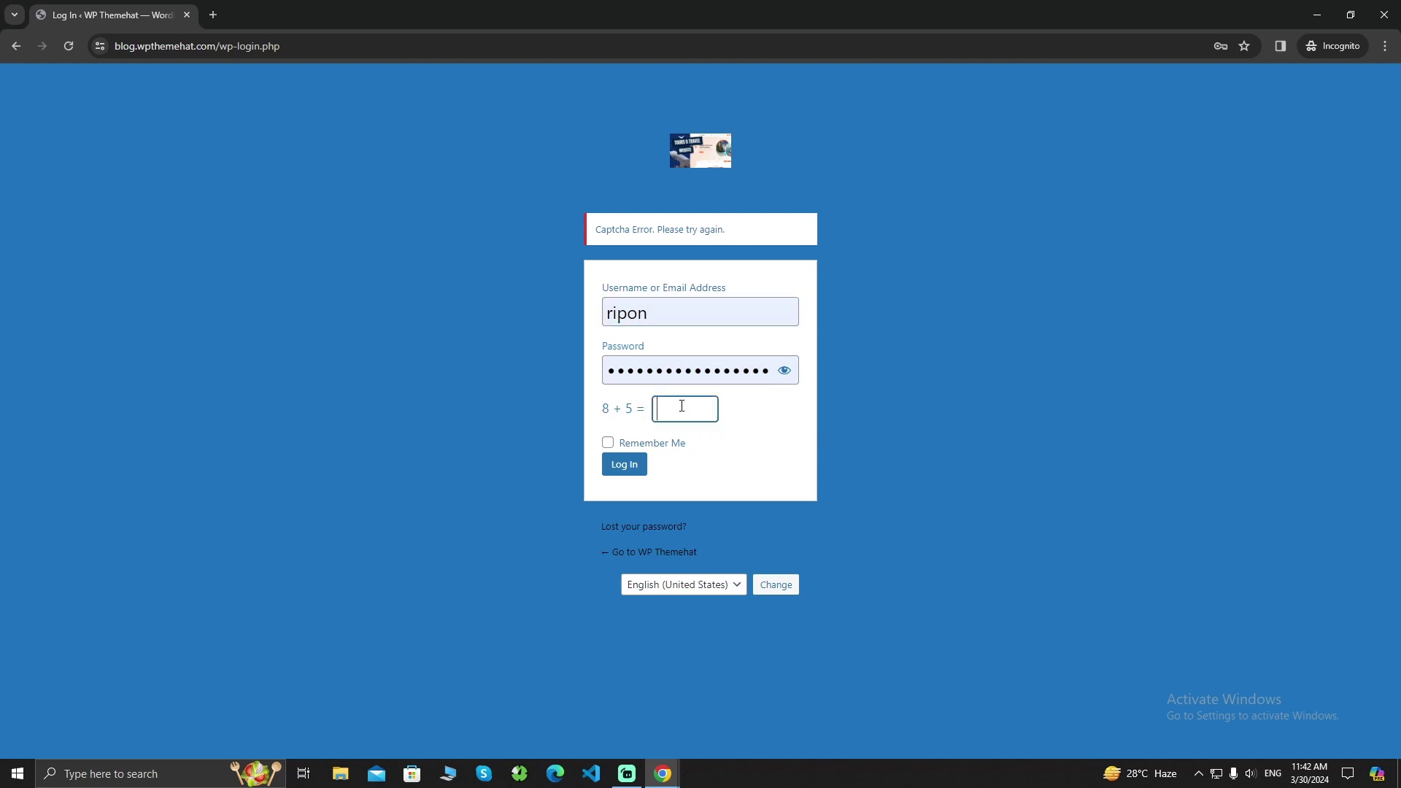
pyautogui.write('13')
pyautogui.click(625, 471)
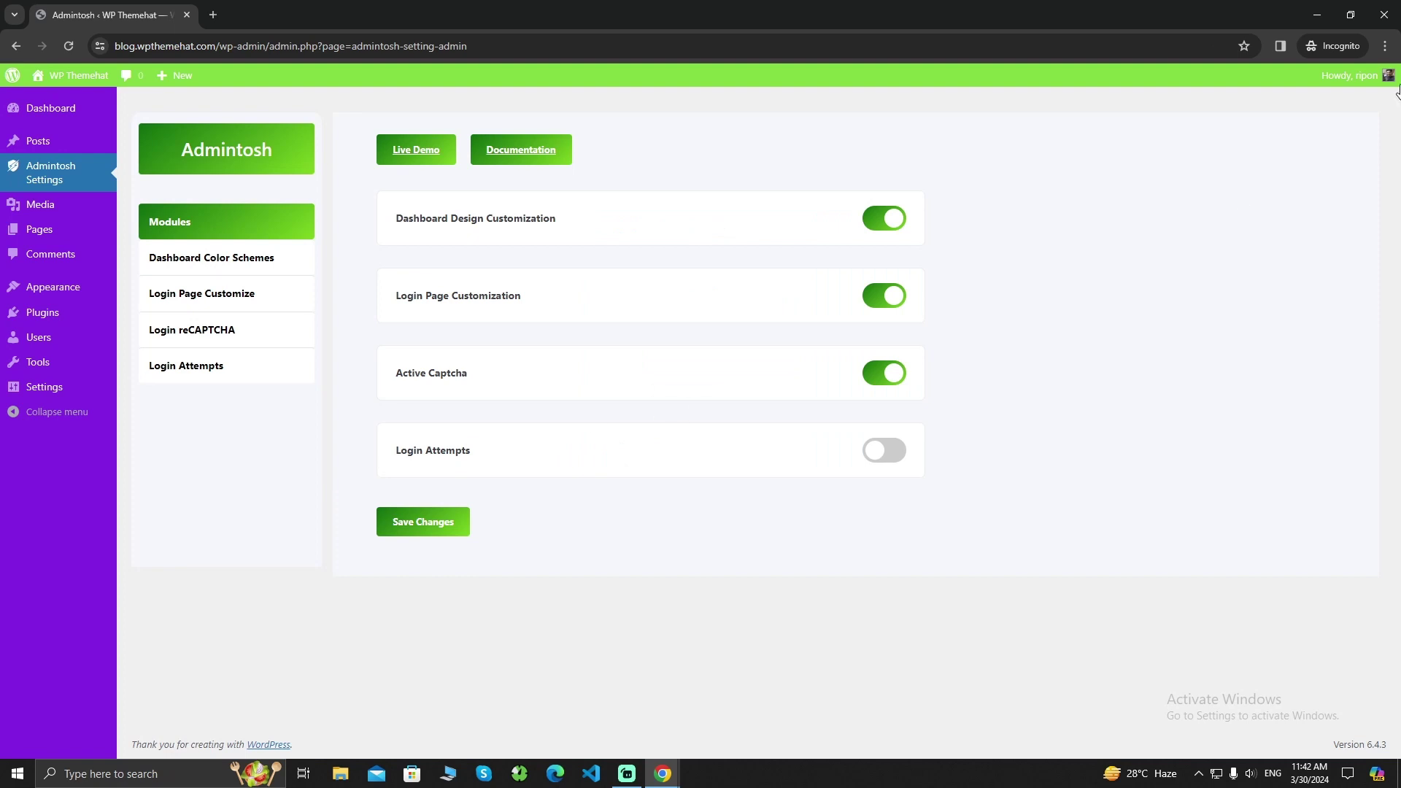
# Change the Captcha Type to Random Number Captcha and save the setting
pyautogui.click(1385, 14)
pyautogui.click(786, 275)
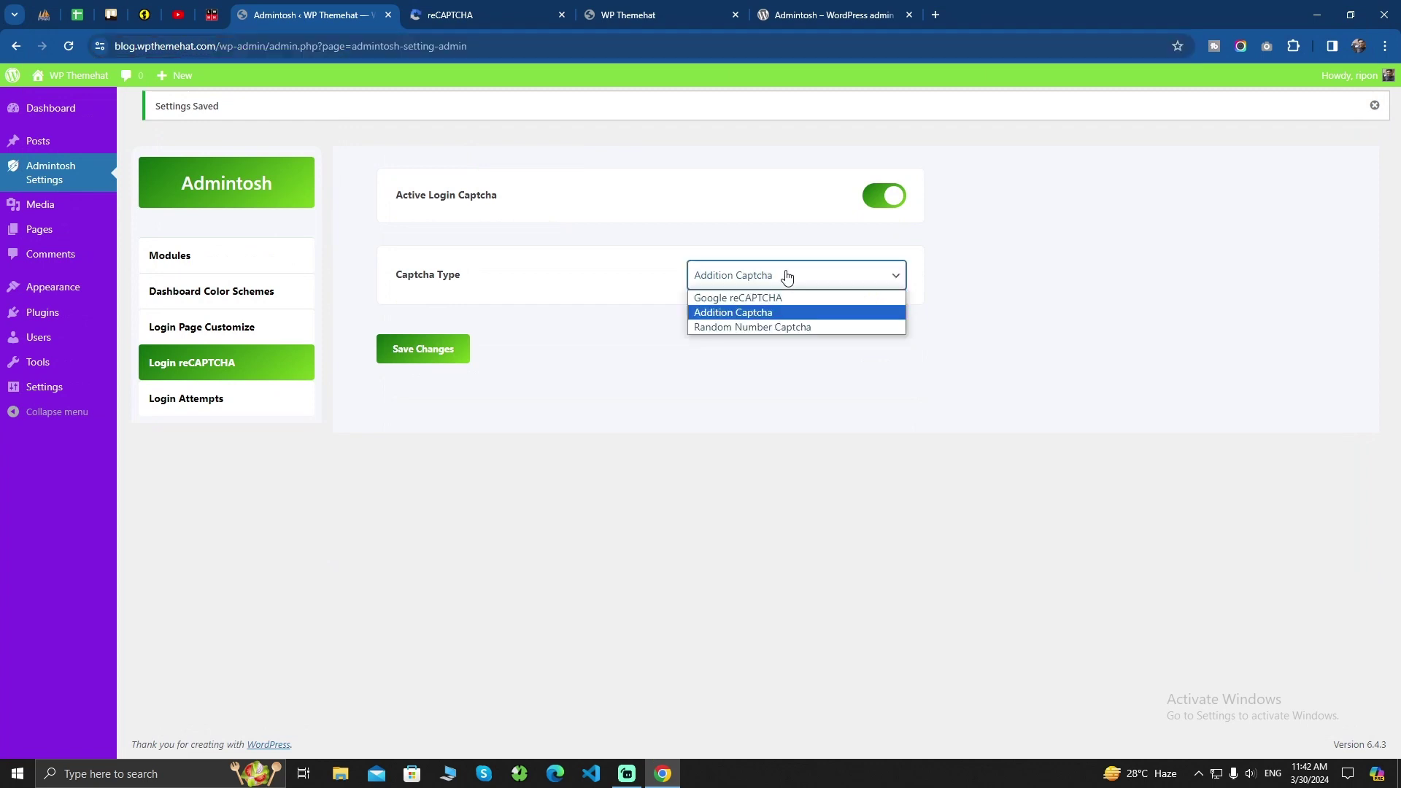
pyautogui.click(783, 326)
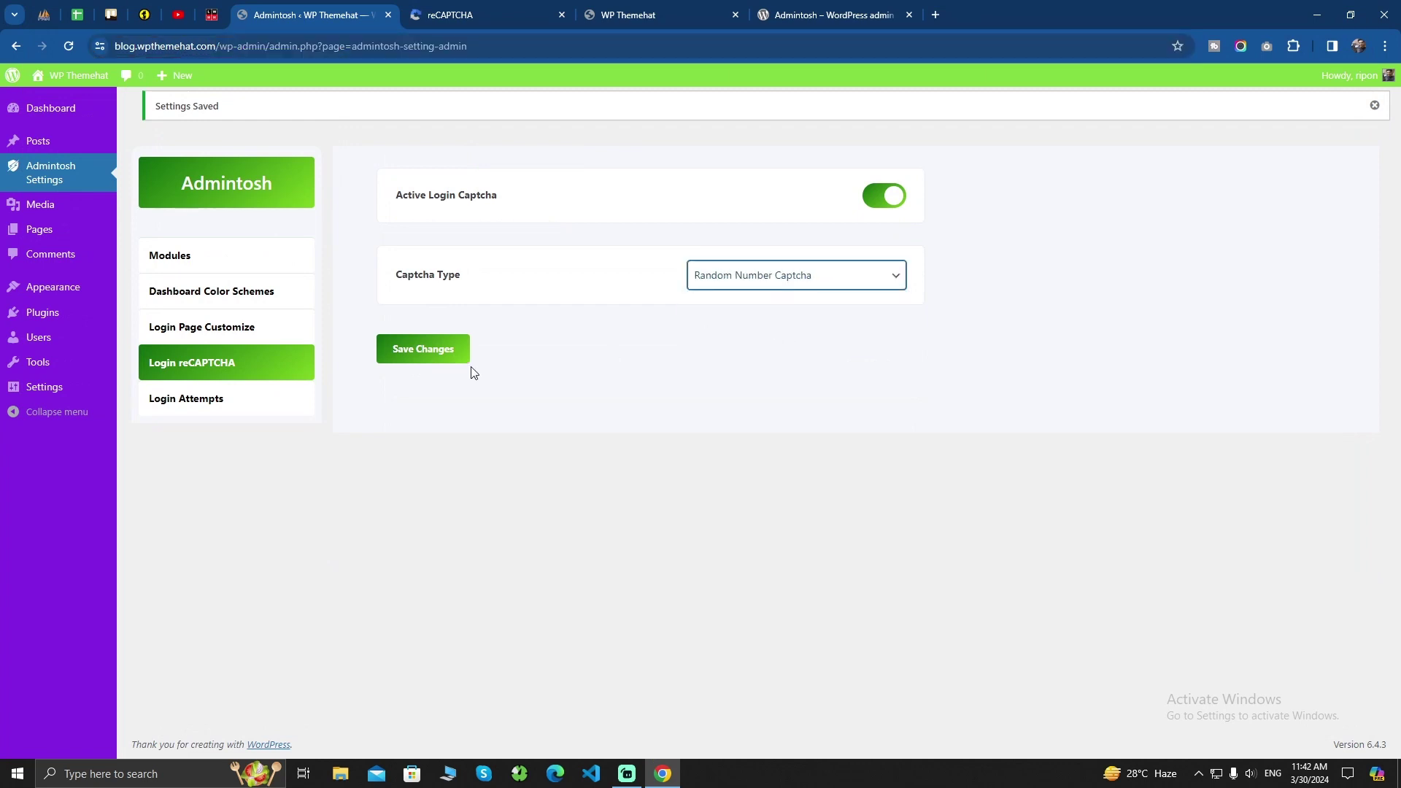
pyautogui.click(423, 355)
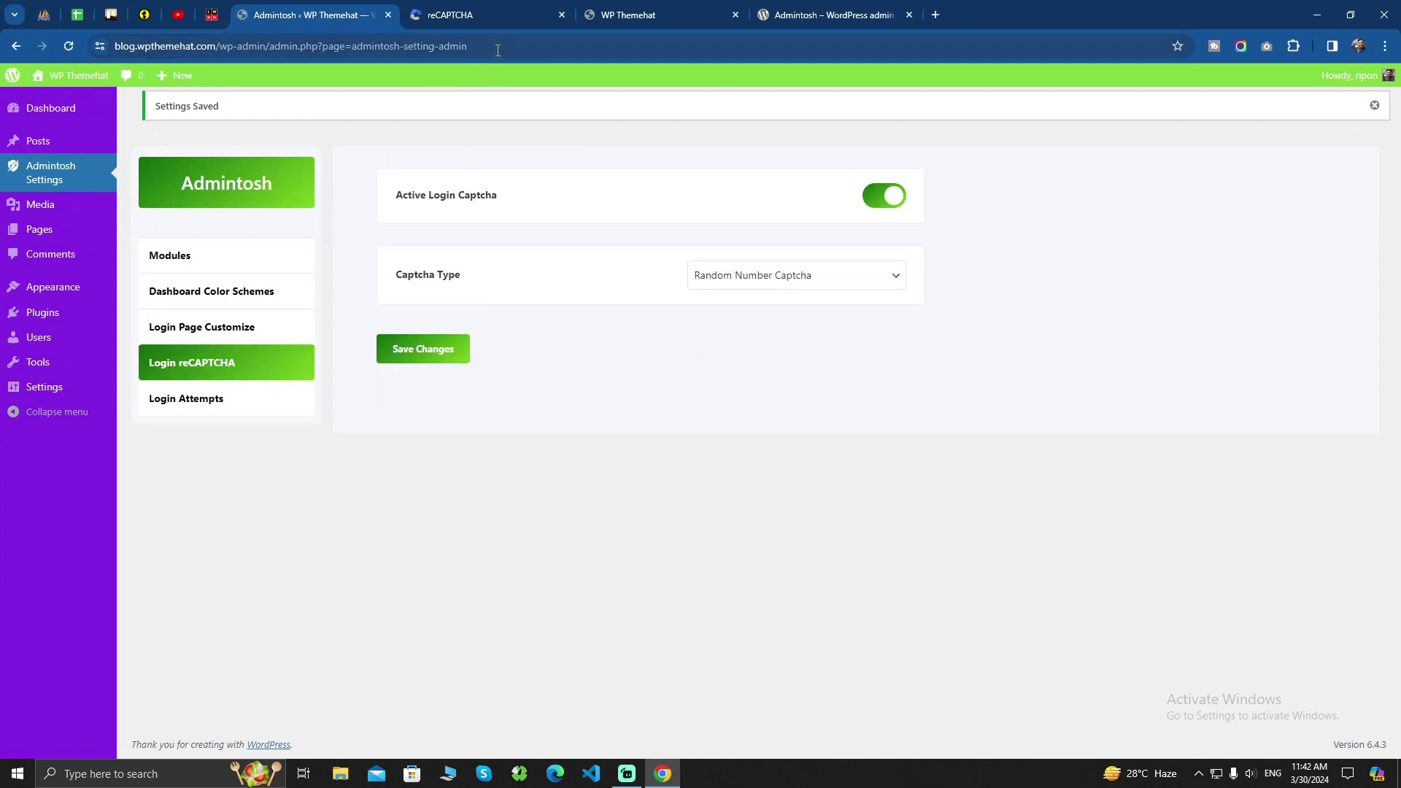
# Open the login page in a private window and reload it to see the random code change
pyautogui.hotkey('ctrl', 'l')
pyautogui.hotkey('ctrl', 'c')
pyautogui.click(1383, 47)
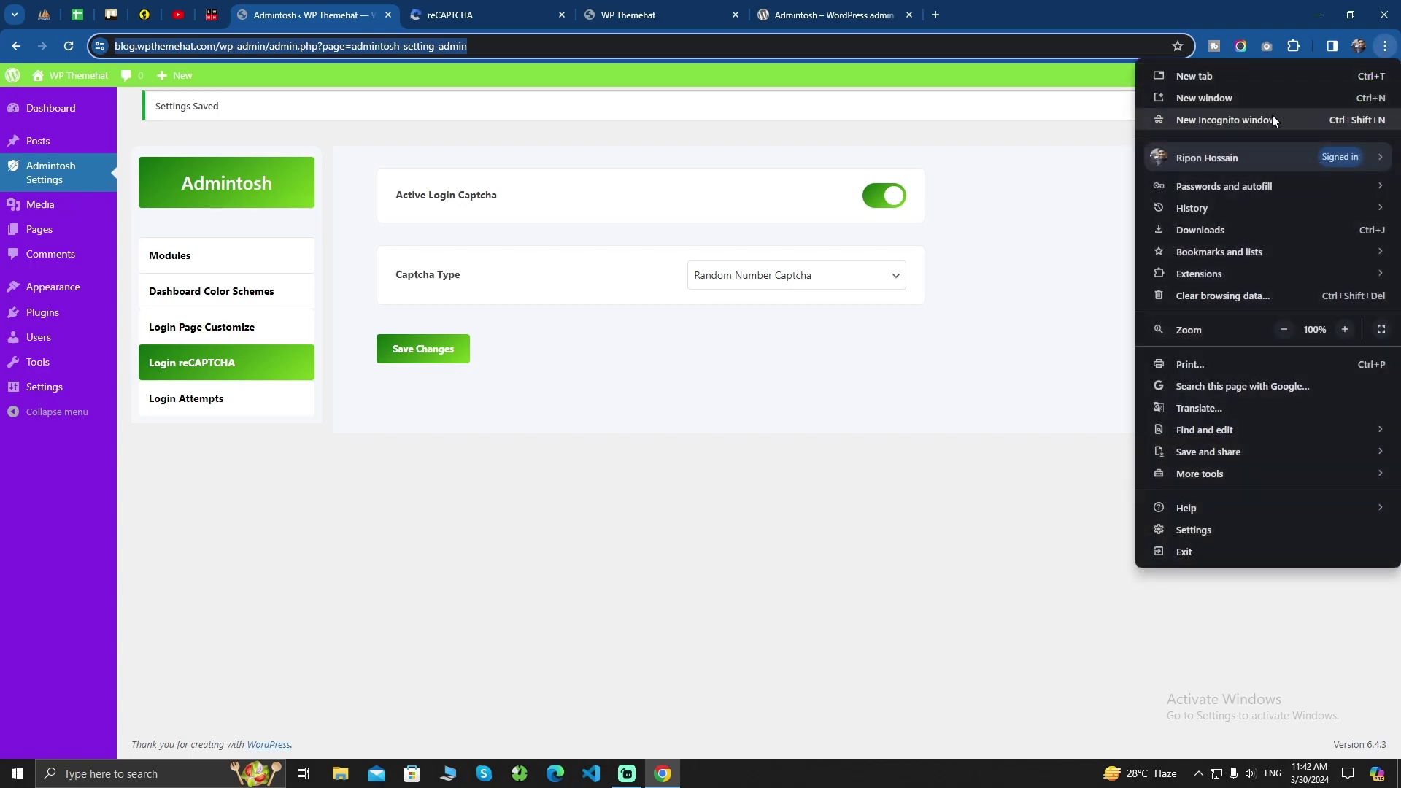
pyautogui.click(1272, 114)
pyautogui.hotkey('ctrl', 'v')
pyautogui.press('Return')
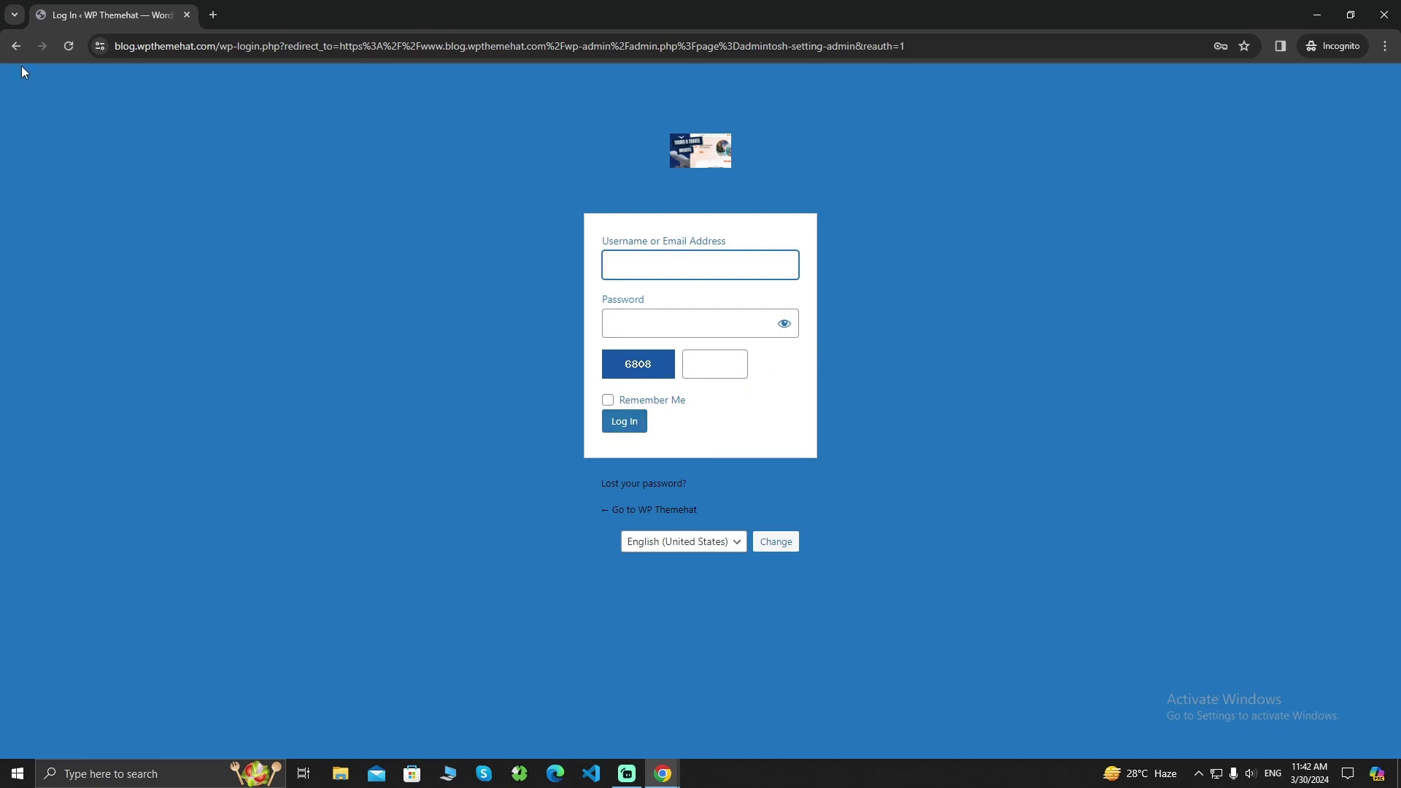
pyautogui.click(69, 46)
pyautogui.click(70, 45)
pyautogui.click(706, 365)
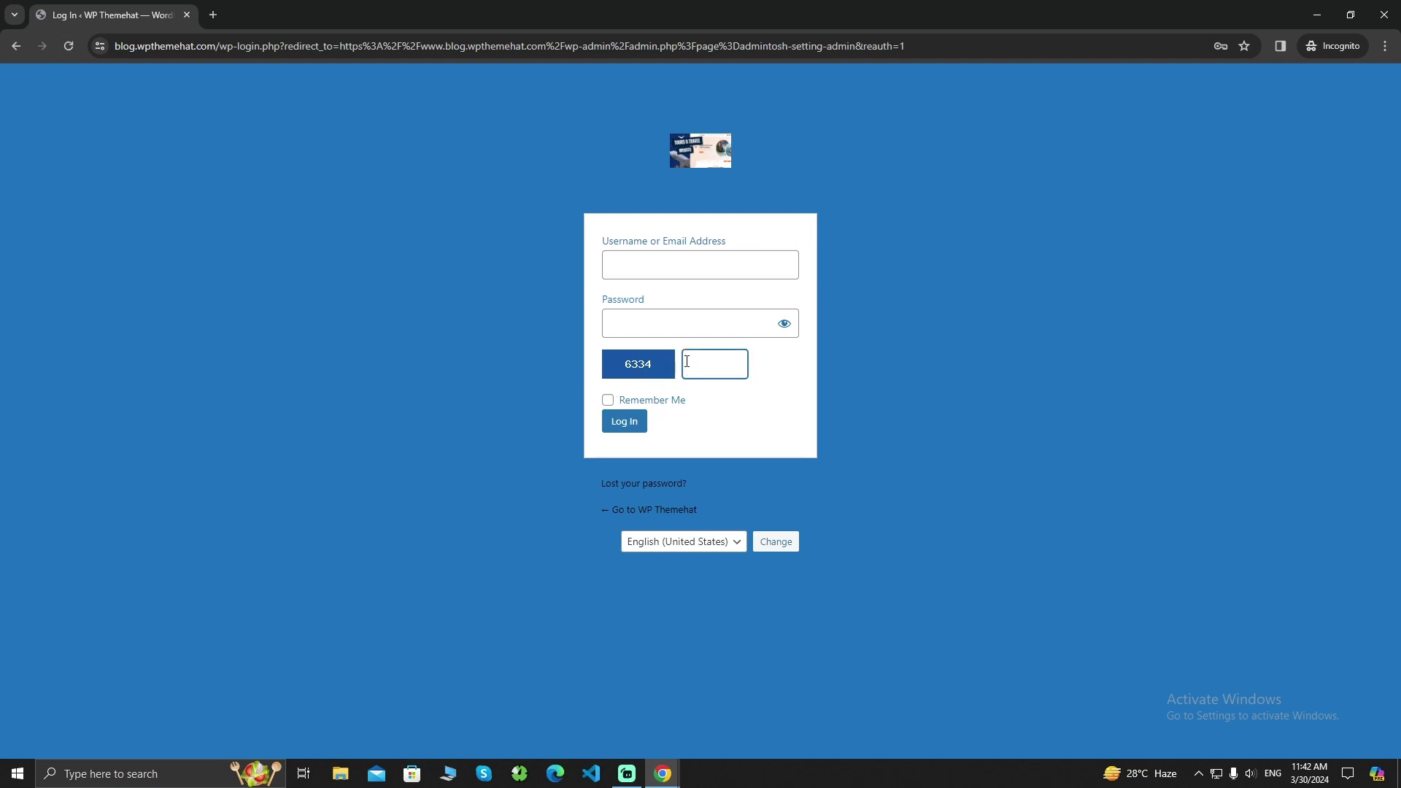
pyautogui.click(1384, 15)
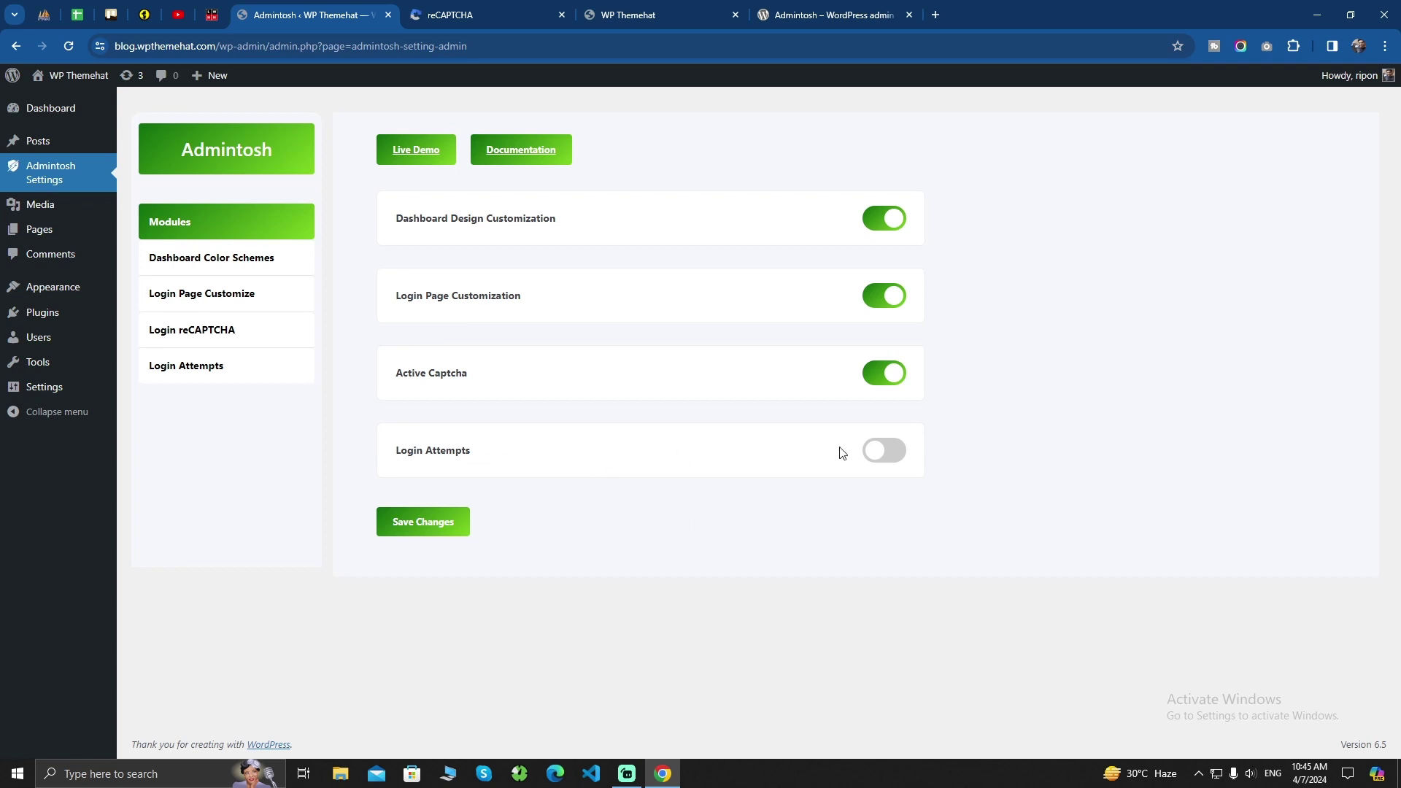
# Switch on the Login Attempts module and save the module settings
pyautogui.click(884, 450)
pyautogui.click(437, 521)
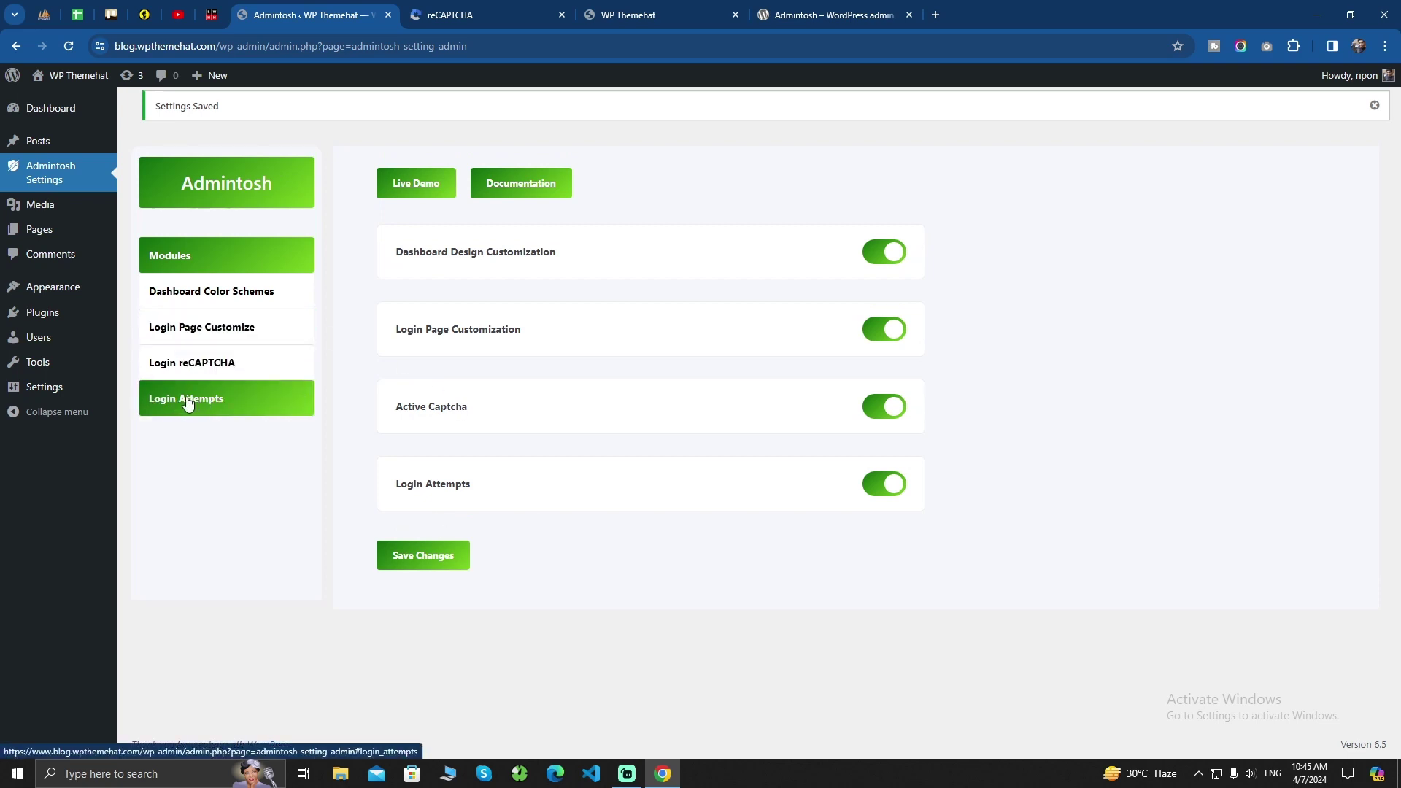
pyautogui.click(197, 401)
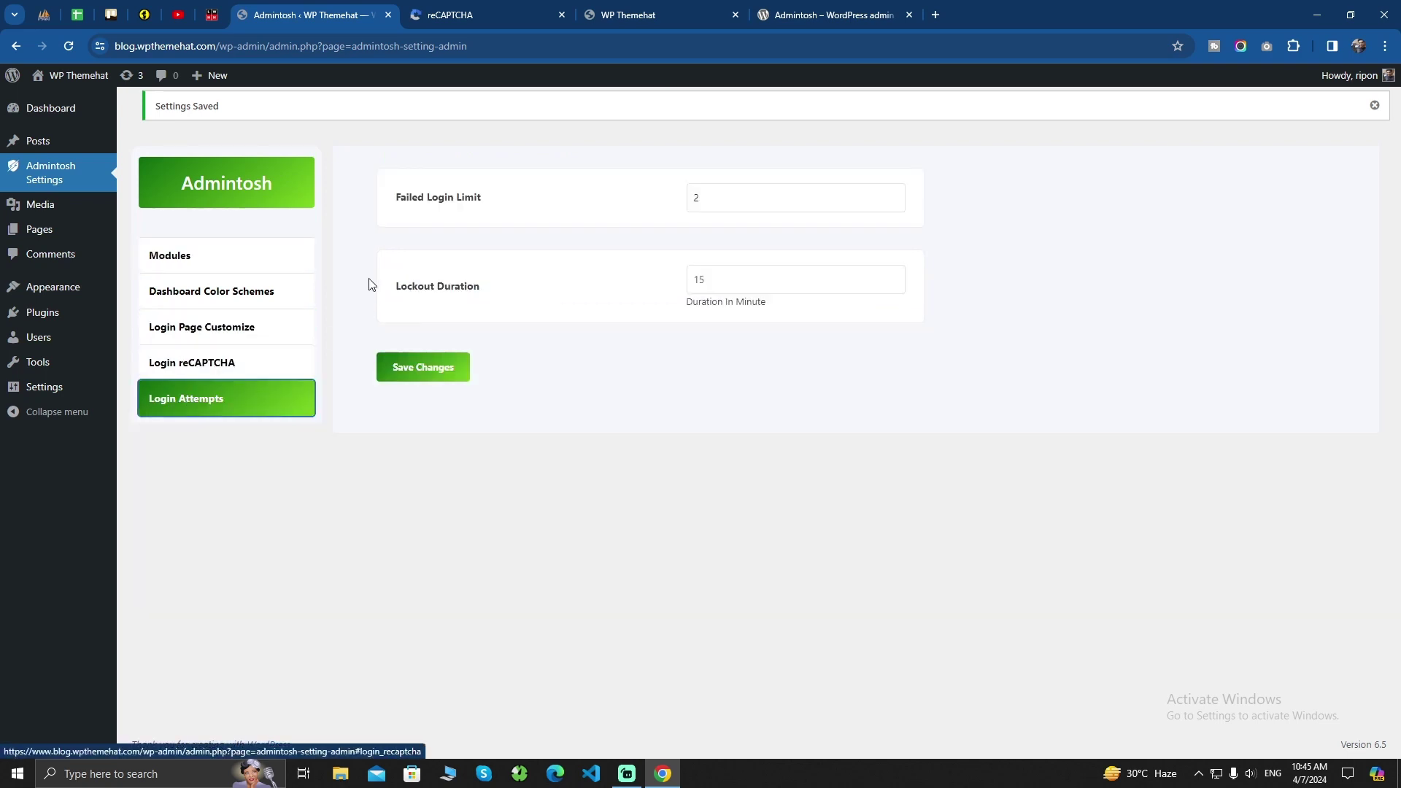
# Set the Failed Login Limit to 4 and Lockout Duration to 10 minutes, and save
pyautogui.moveTo(397, 199); pyautogui.dragTo(507, 203)
pyautogui.click(748, 196)
pyautogui.moveTo(748, 197); pyautogui.dragTo(632, 204)
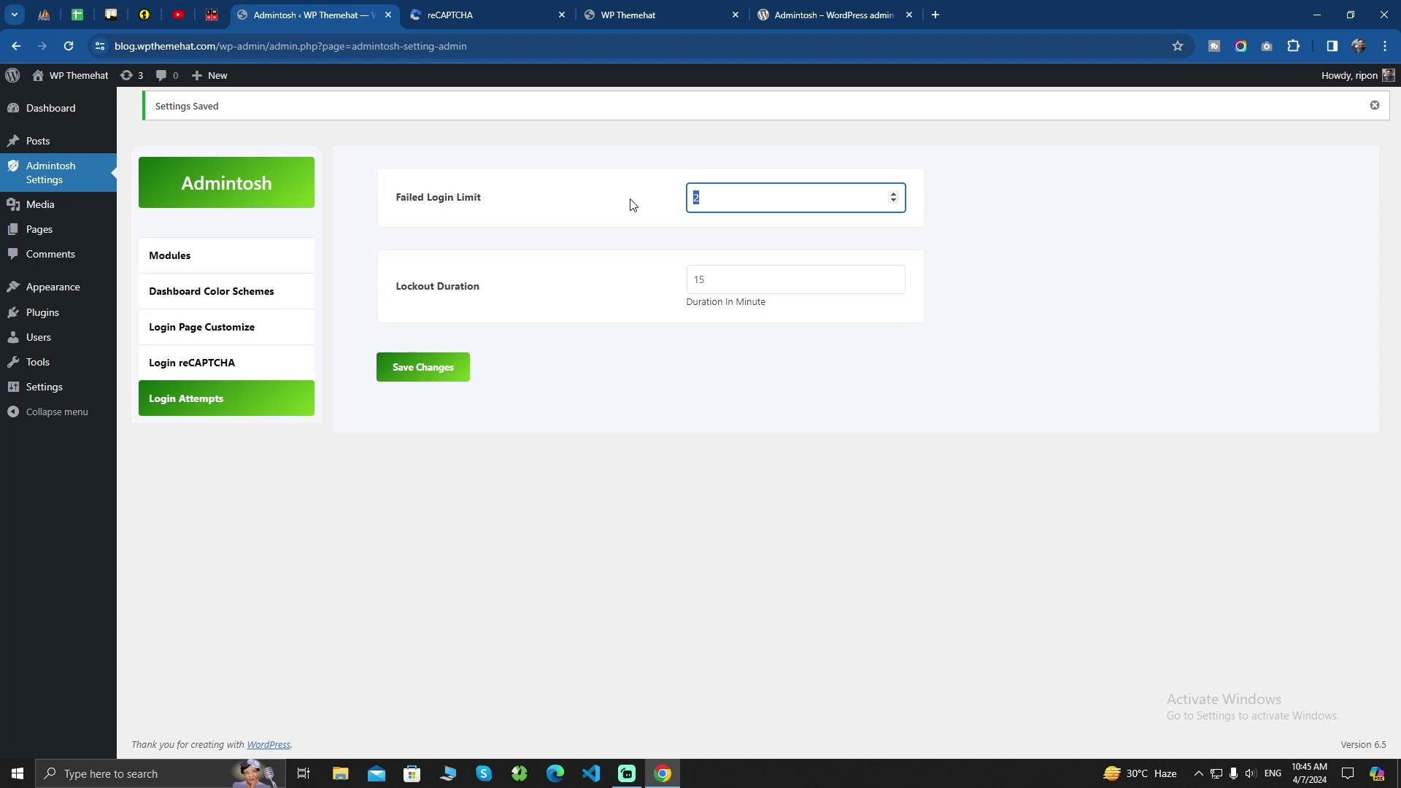
pyautogui.write('4')
pyautogui.click(720, 274)
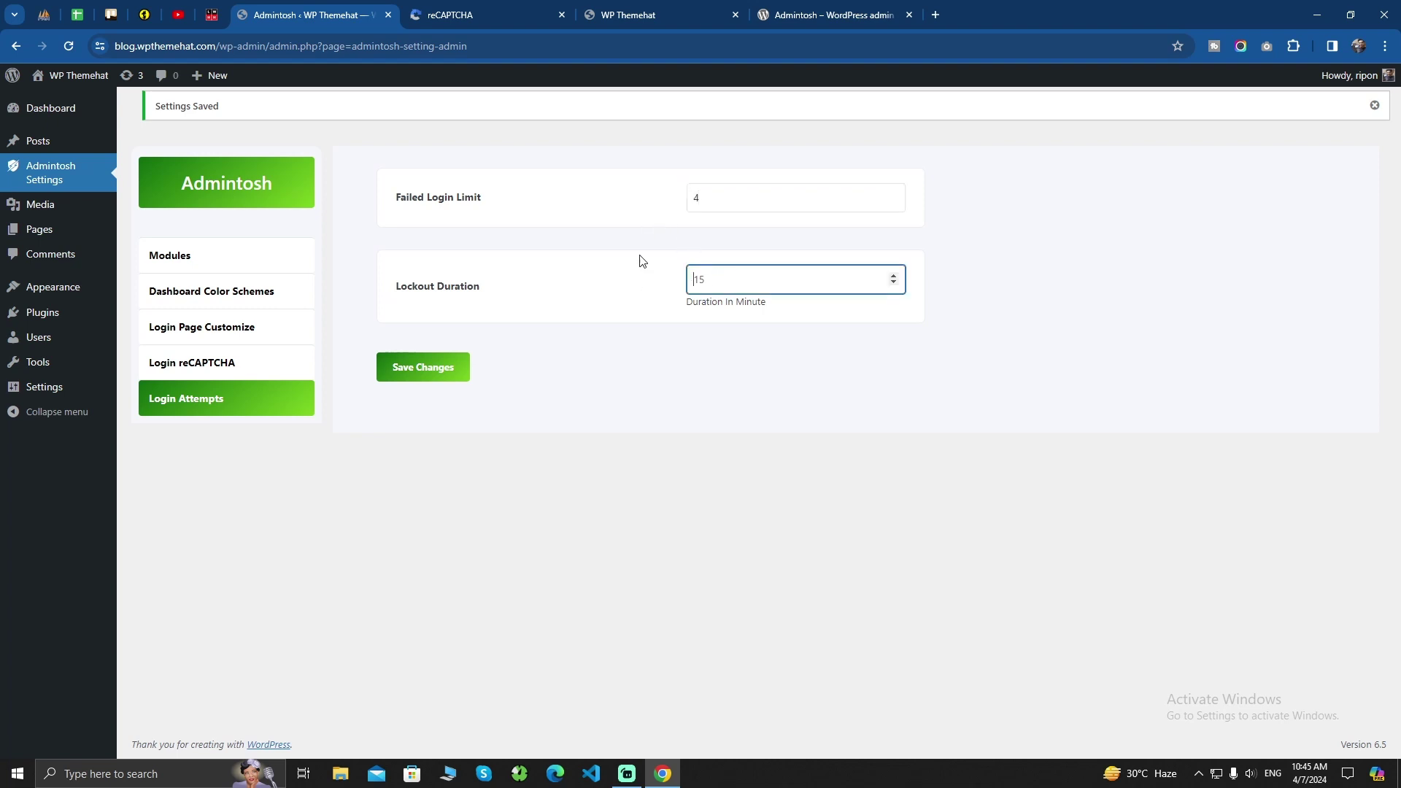
pyautogui.click(705, 200)
pyautogui.click(710, 273)
pyautogui.click(420, 373)
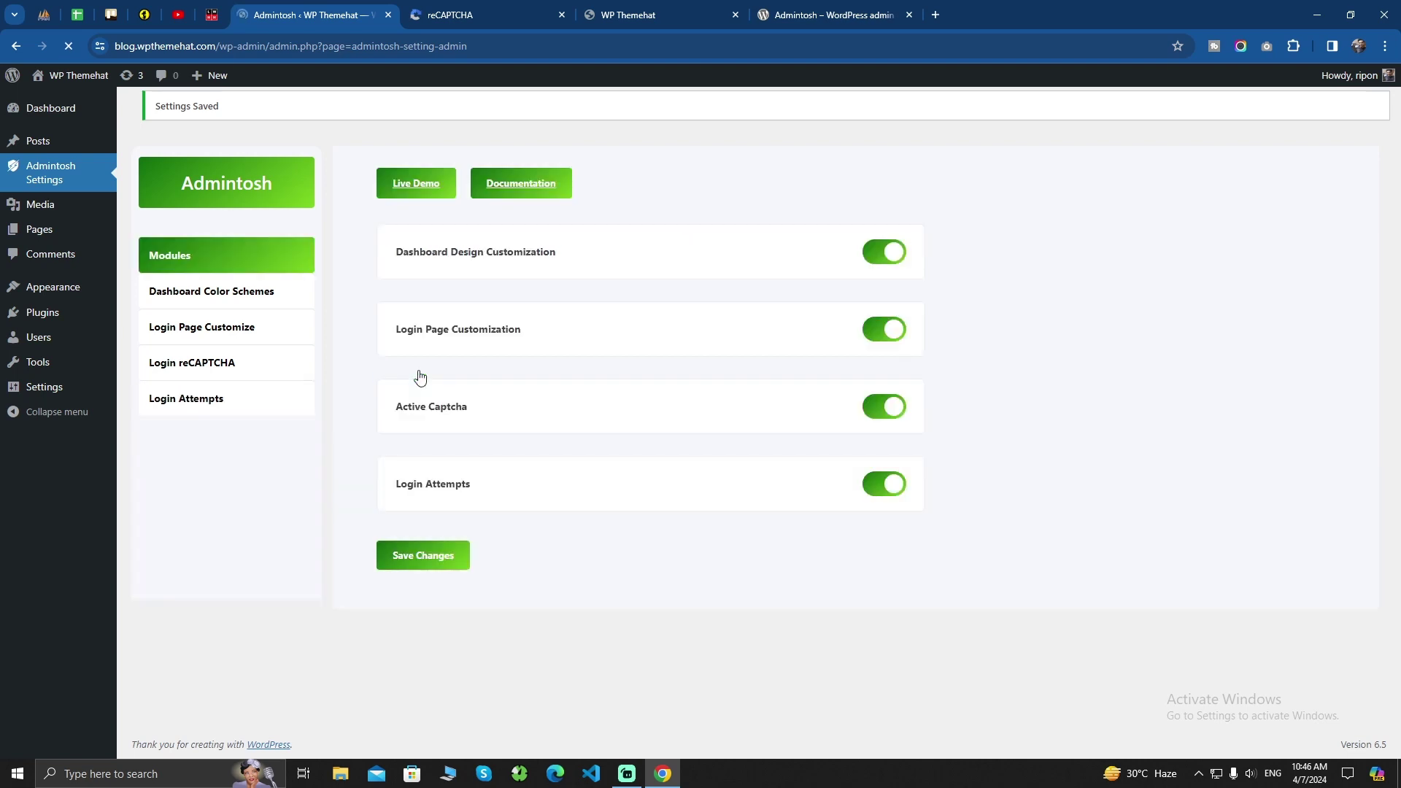
# Load the admin address in a new private window to reach the login page
pyautogui.click(446, 53)
pyautogui.hotkey('ctrl', 'c')
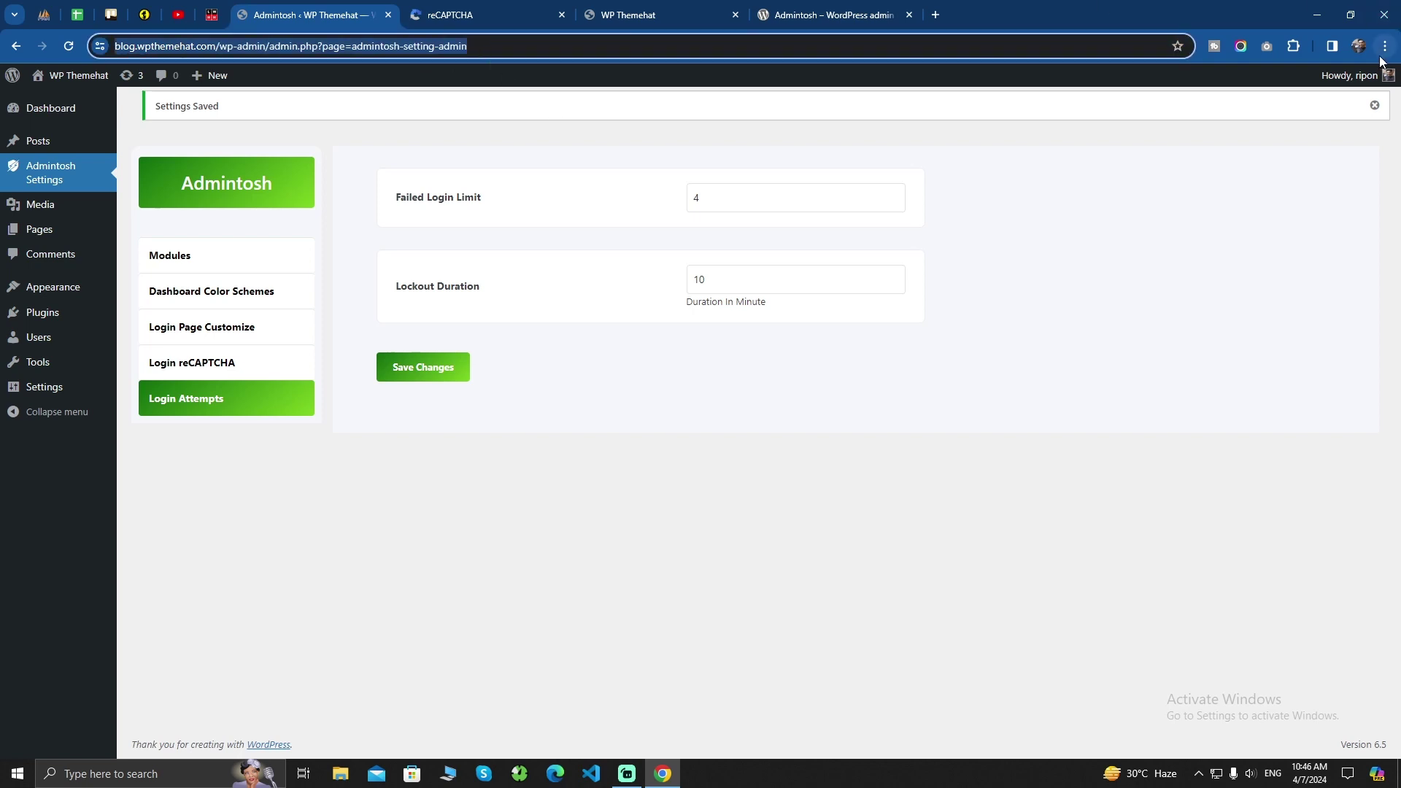
pyautogui.click(1385, 46)
pyautogui.click(1258, 123)
pyautogui.hotkey('ctrl', 'v')
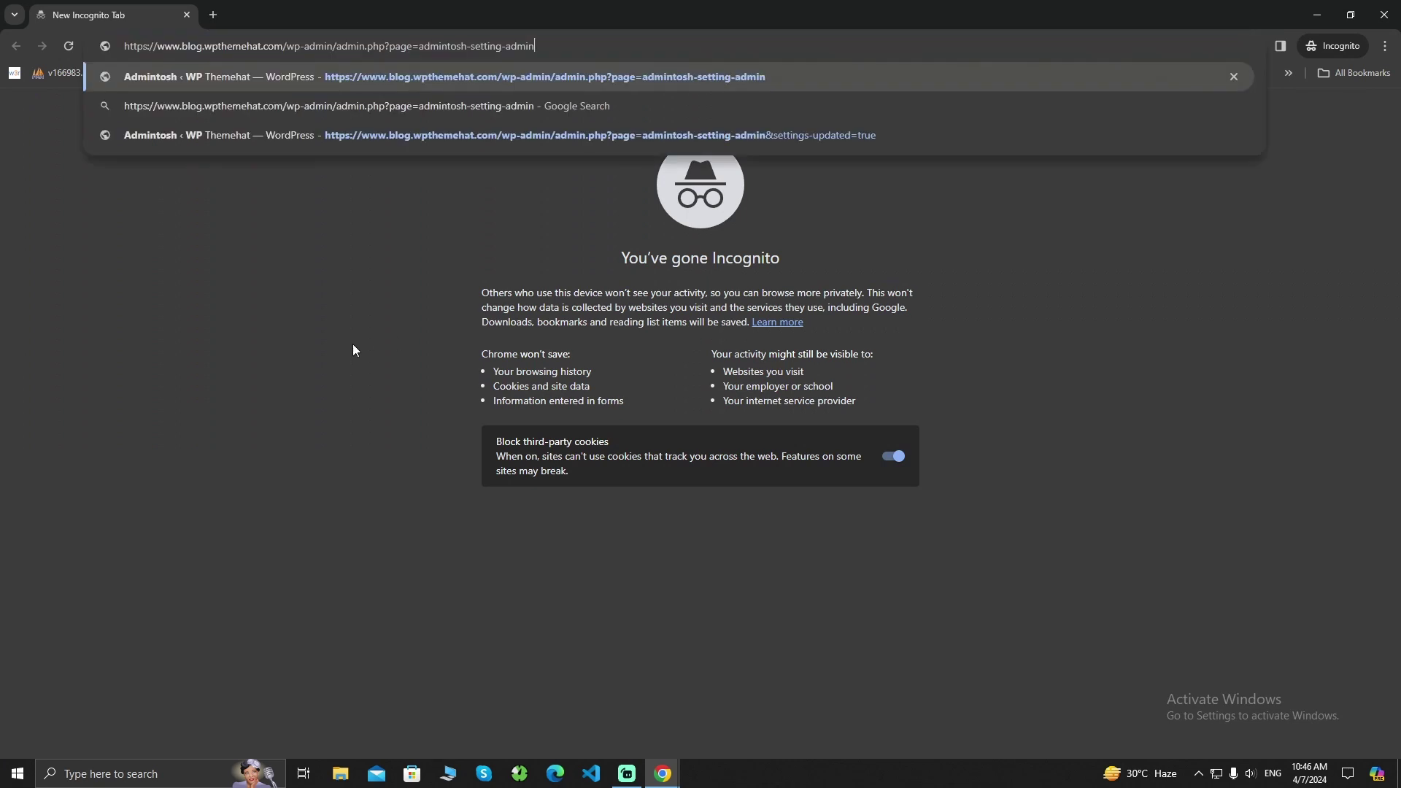
pyautogui.press('Return')
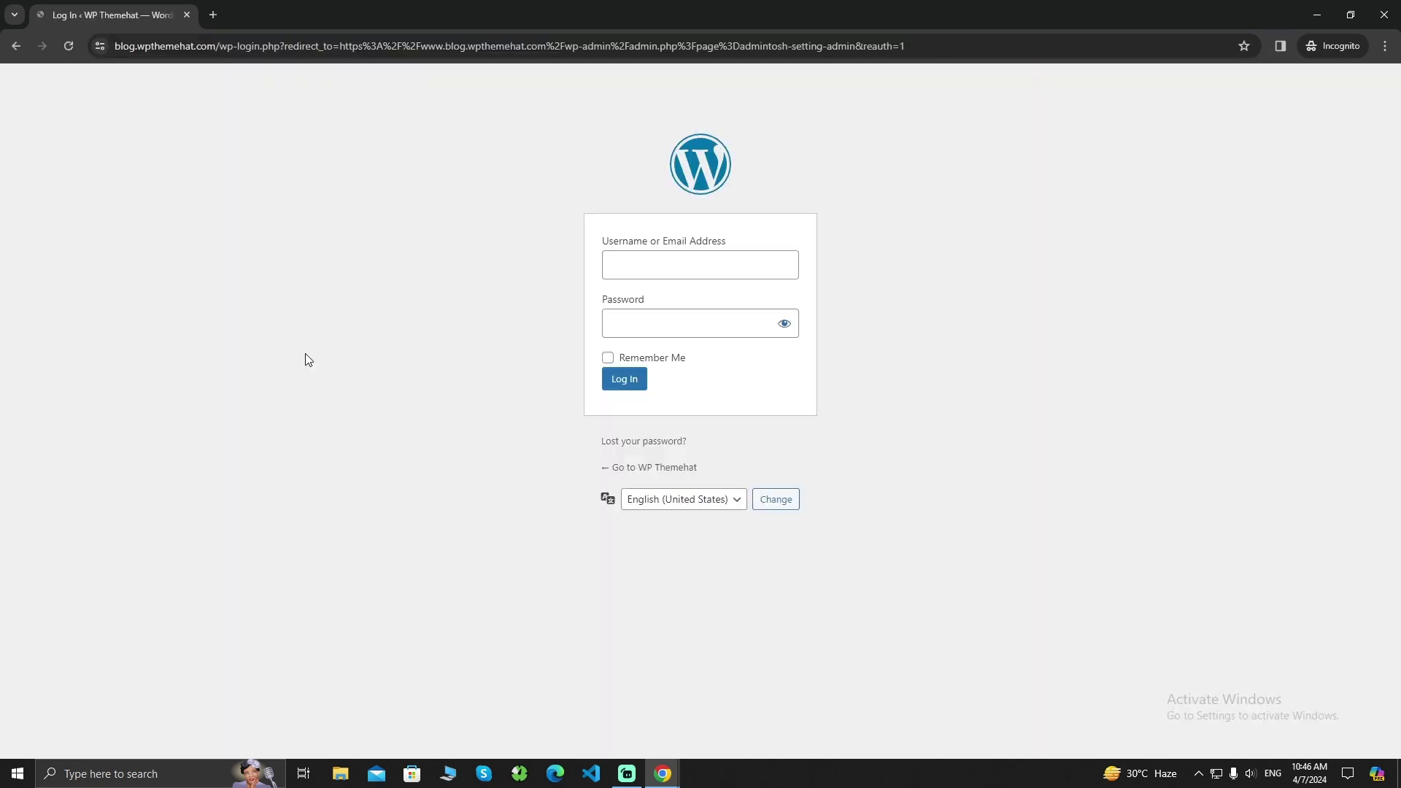
# Autofill the saved login, alter the password, and submit a wrong-password login
pyautogui.click(735, 277)
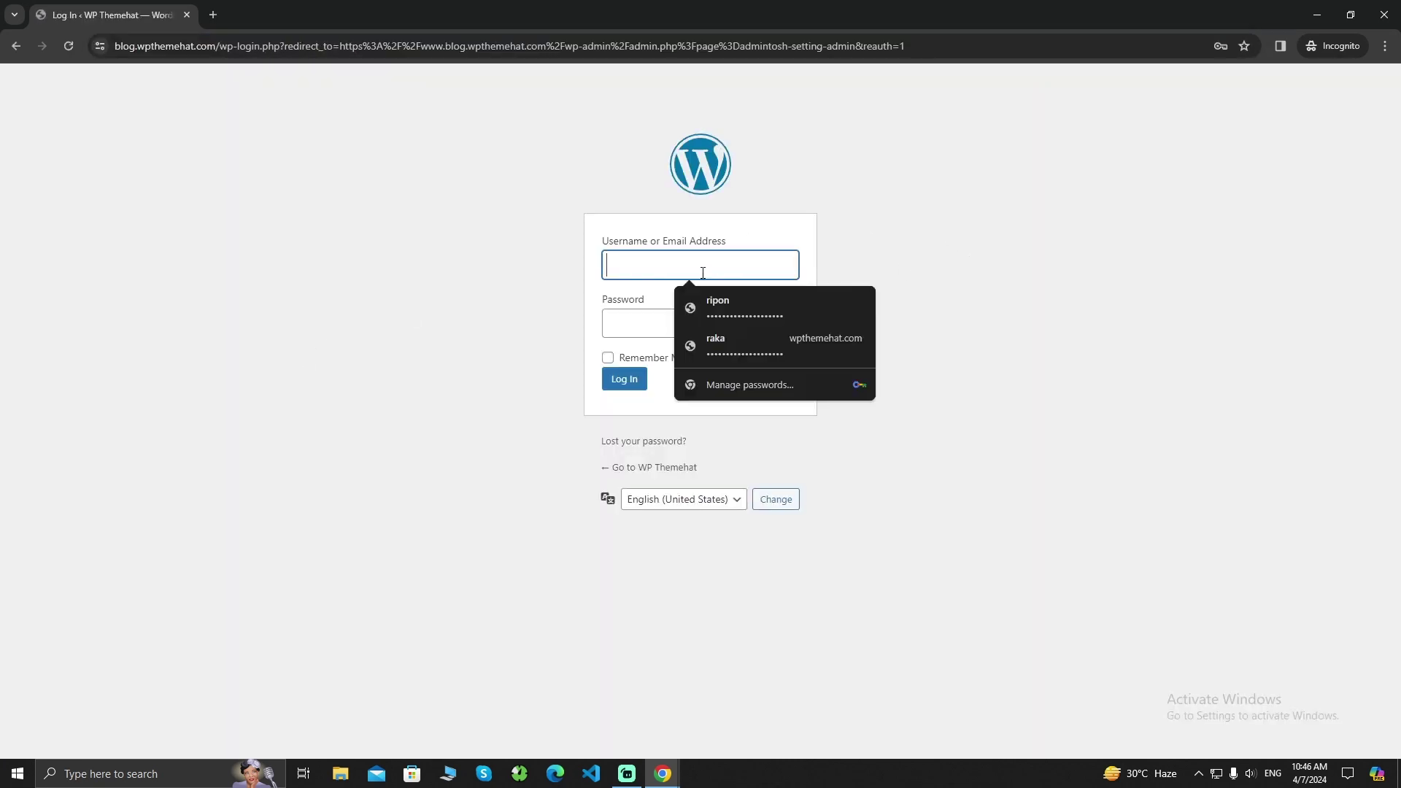
pyautogui.click(738, 309)
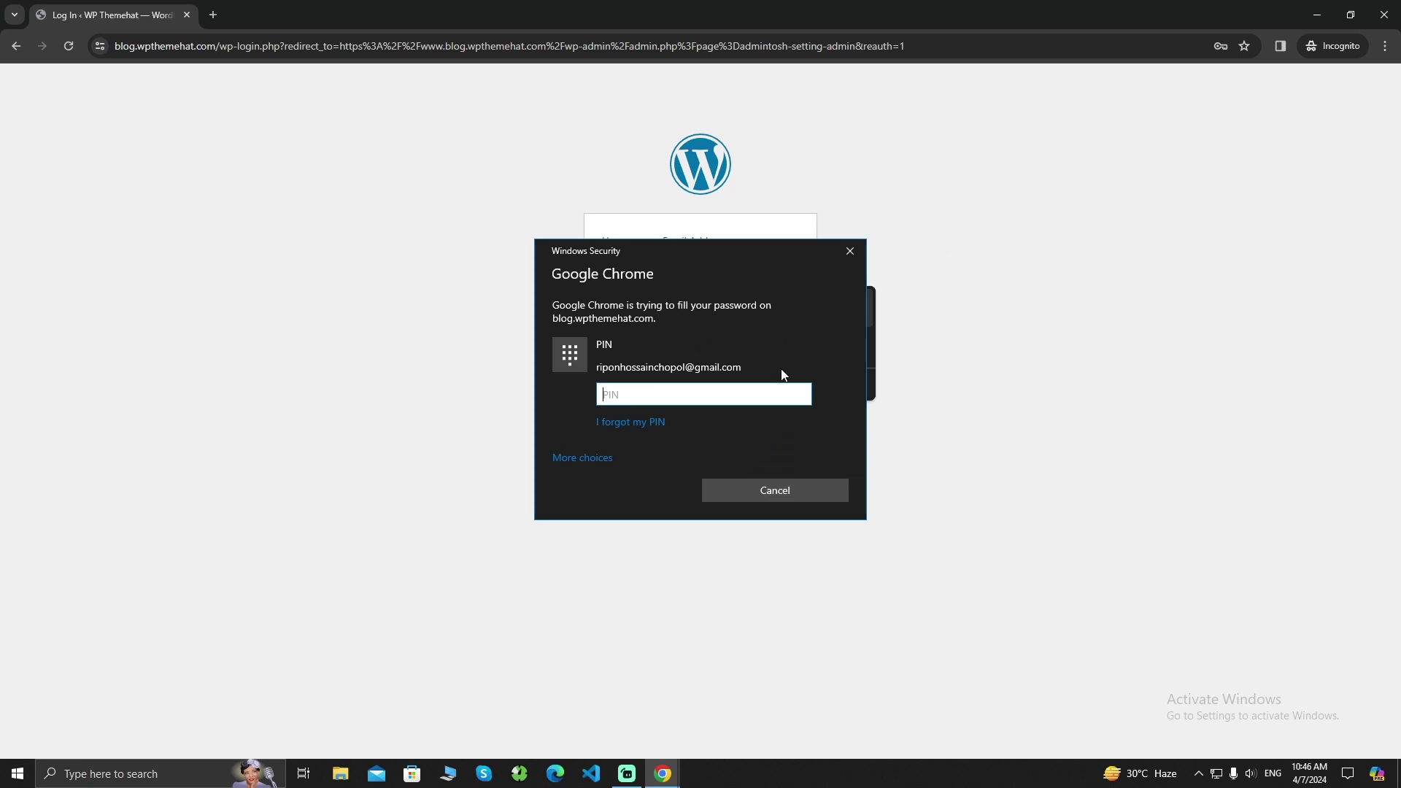
pyautogui.write('•••••')
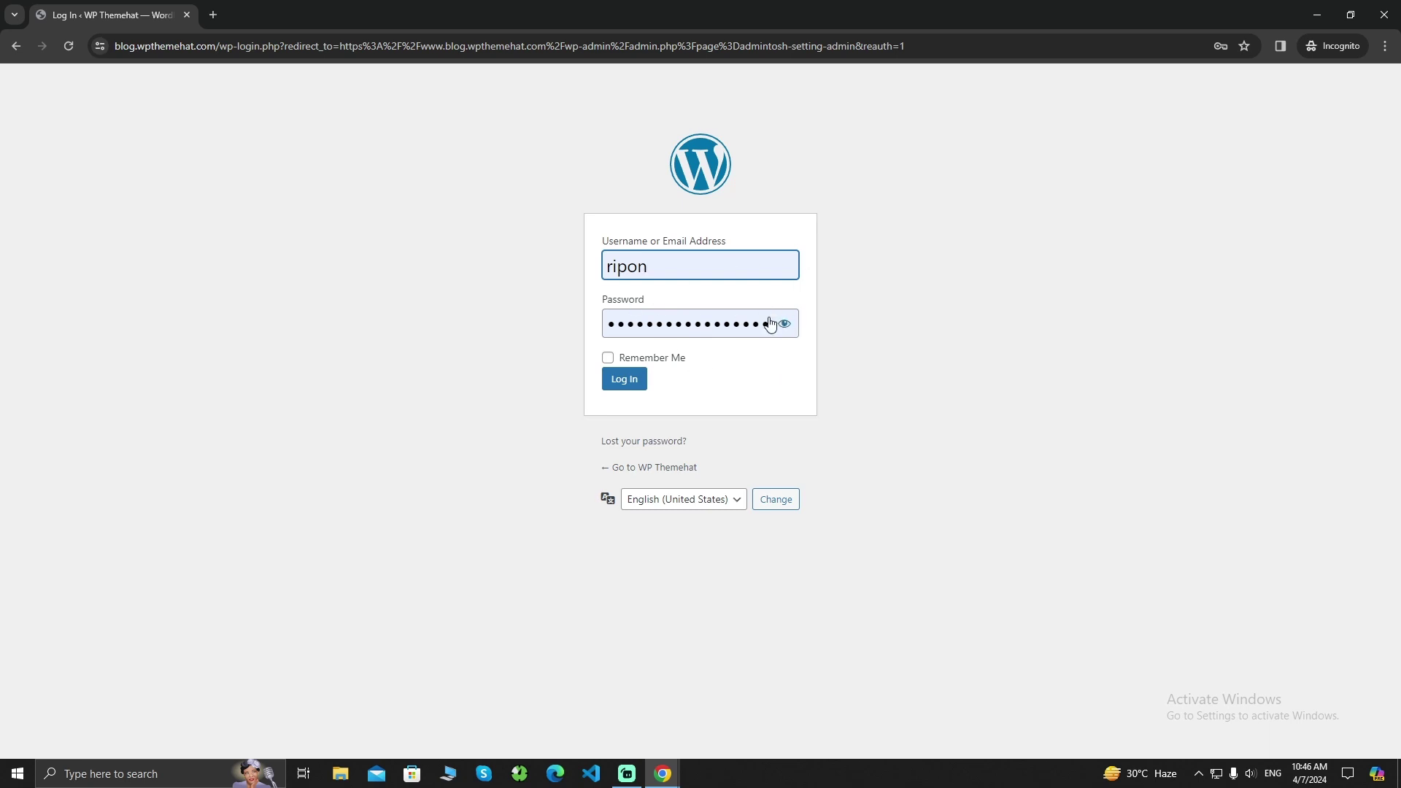
pyautogui.moveTo(754, 322); pyautogui.dragTo(946, 327)
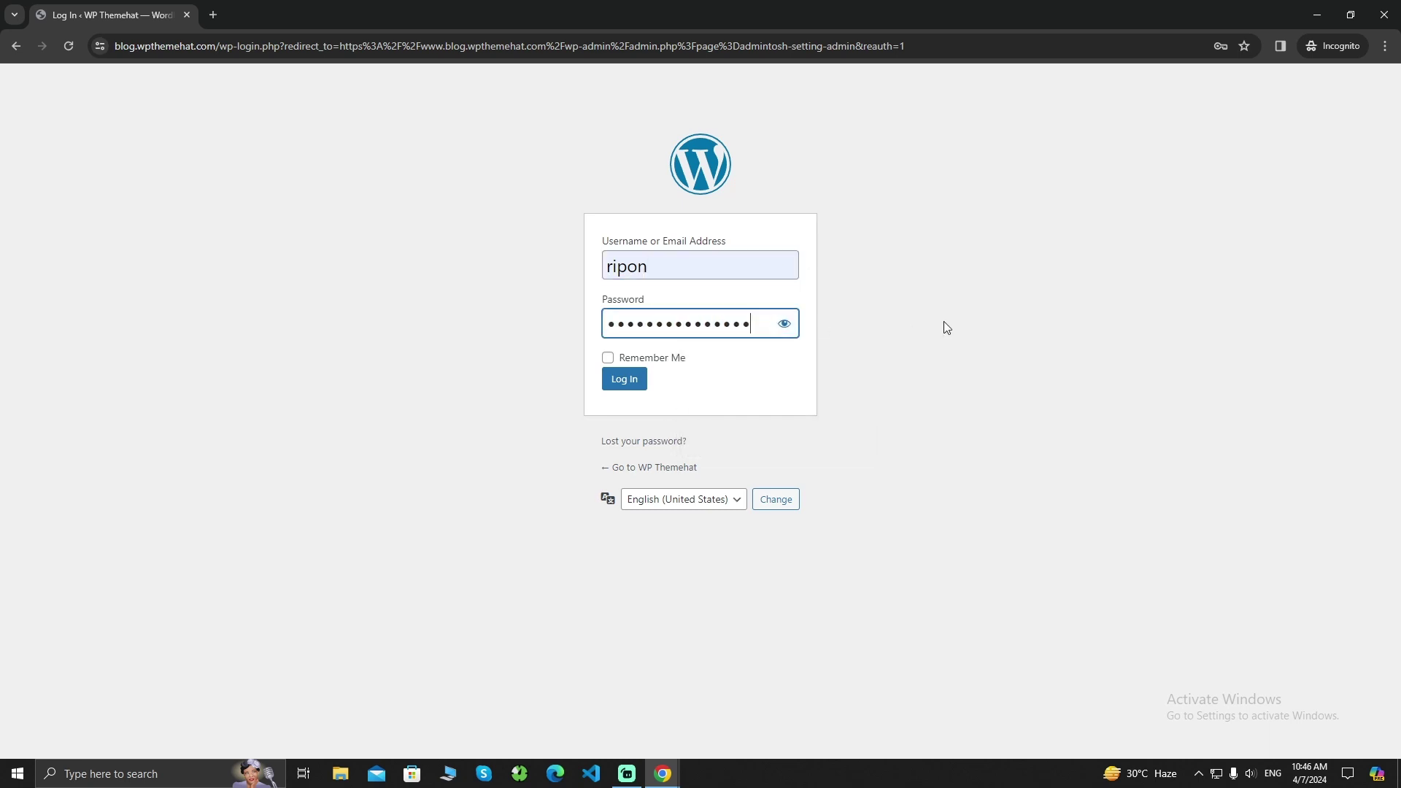
pyautogui.click(635, 384)
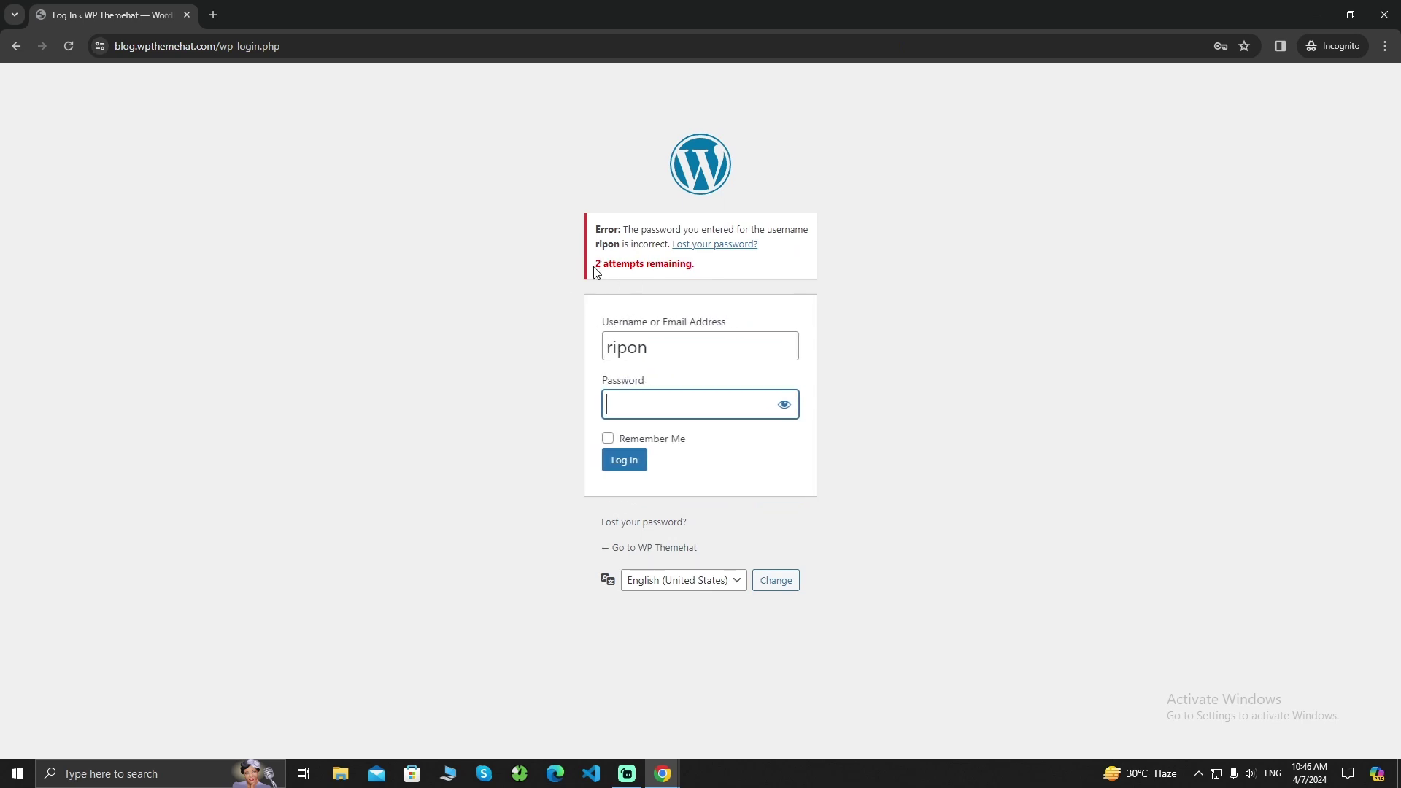
# Check the remaining-attempts warning, then autofill the saved login again in the private window
pyautogui.moveTo(597, 267); pyautogui.dragTo(713, 272)
pyautogui.click(714, 275)
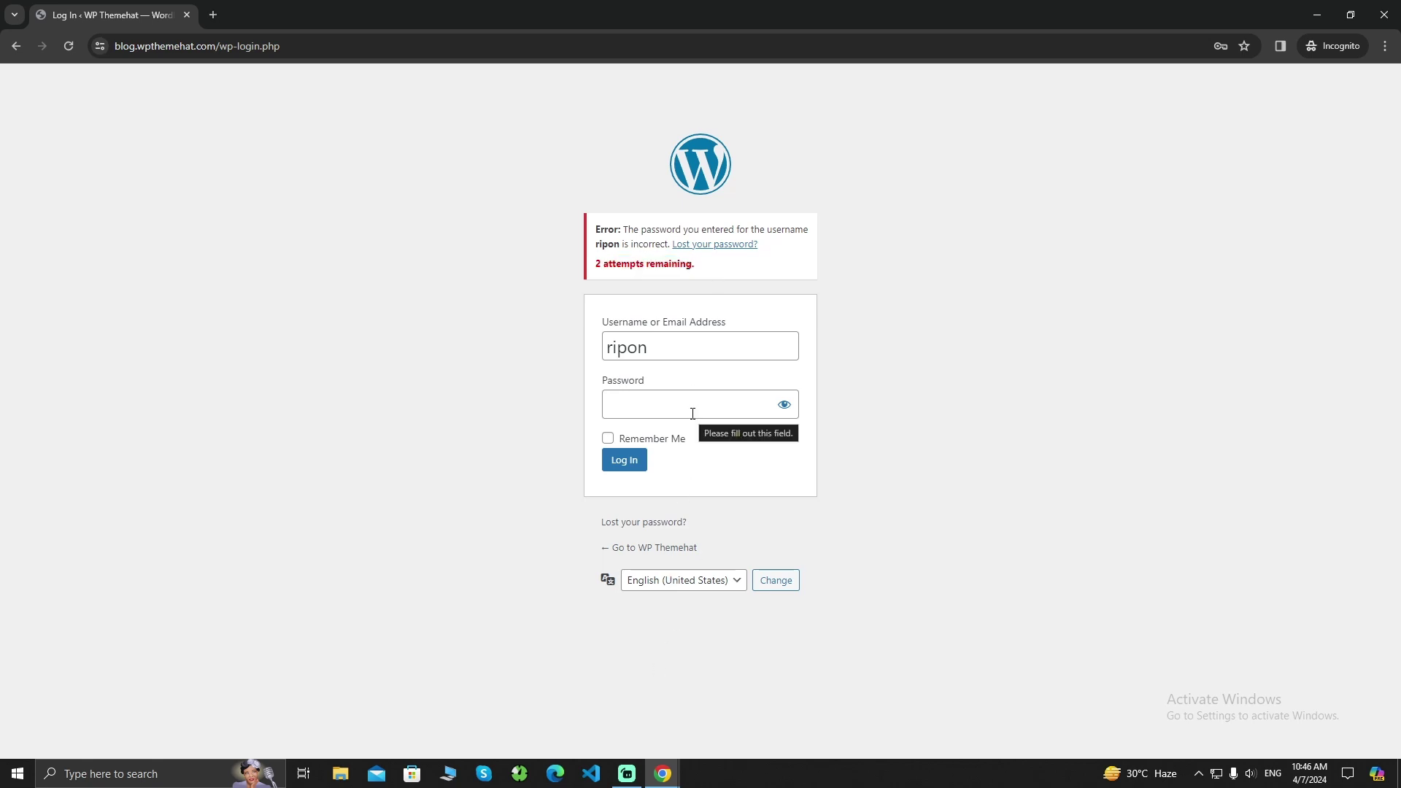
pyautogui.click(1316, 14)
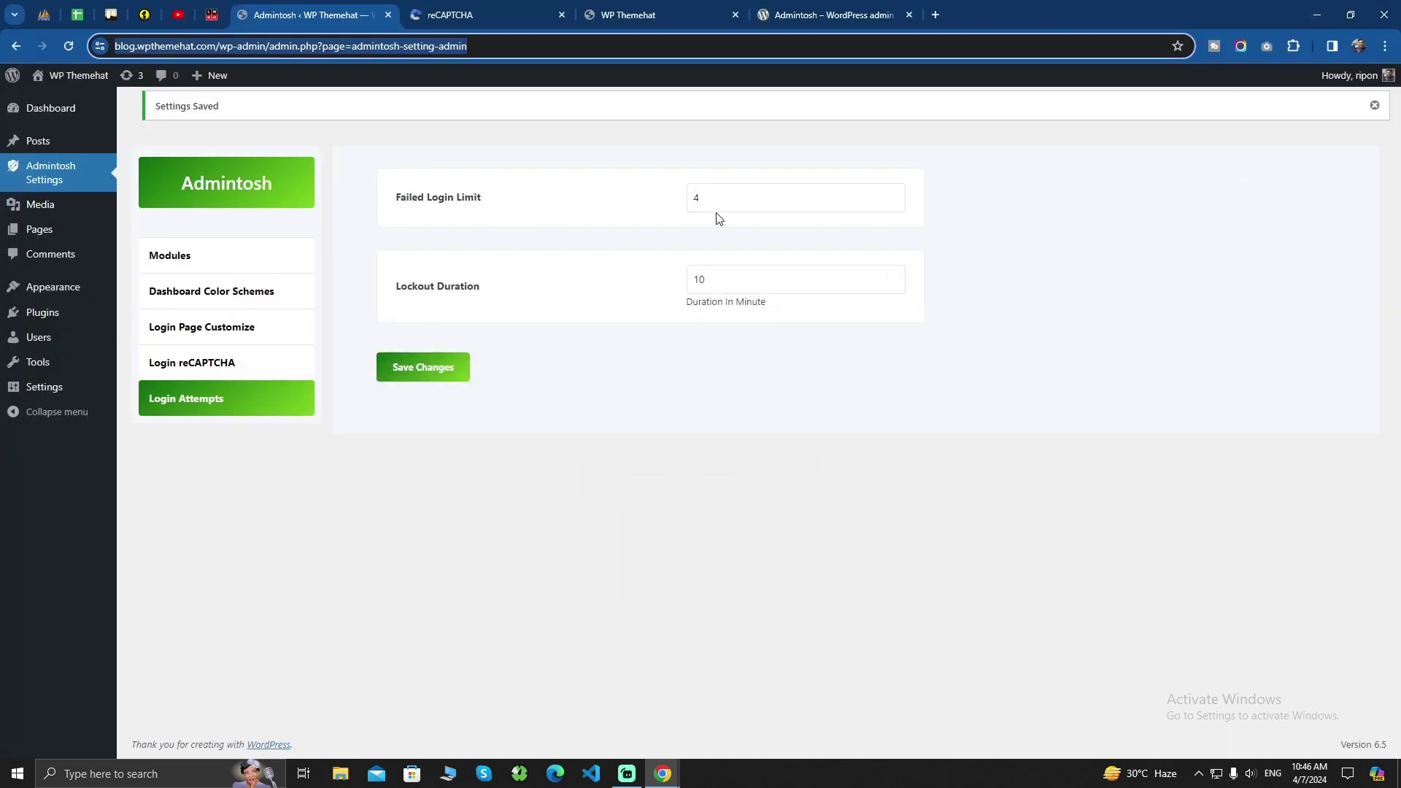
pyautogui.moveTo(662, 773)
pyautogui.click(741, 709)
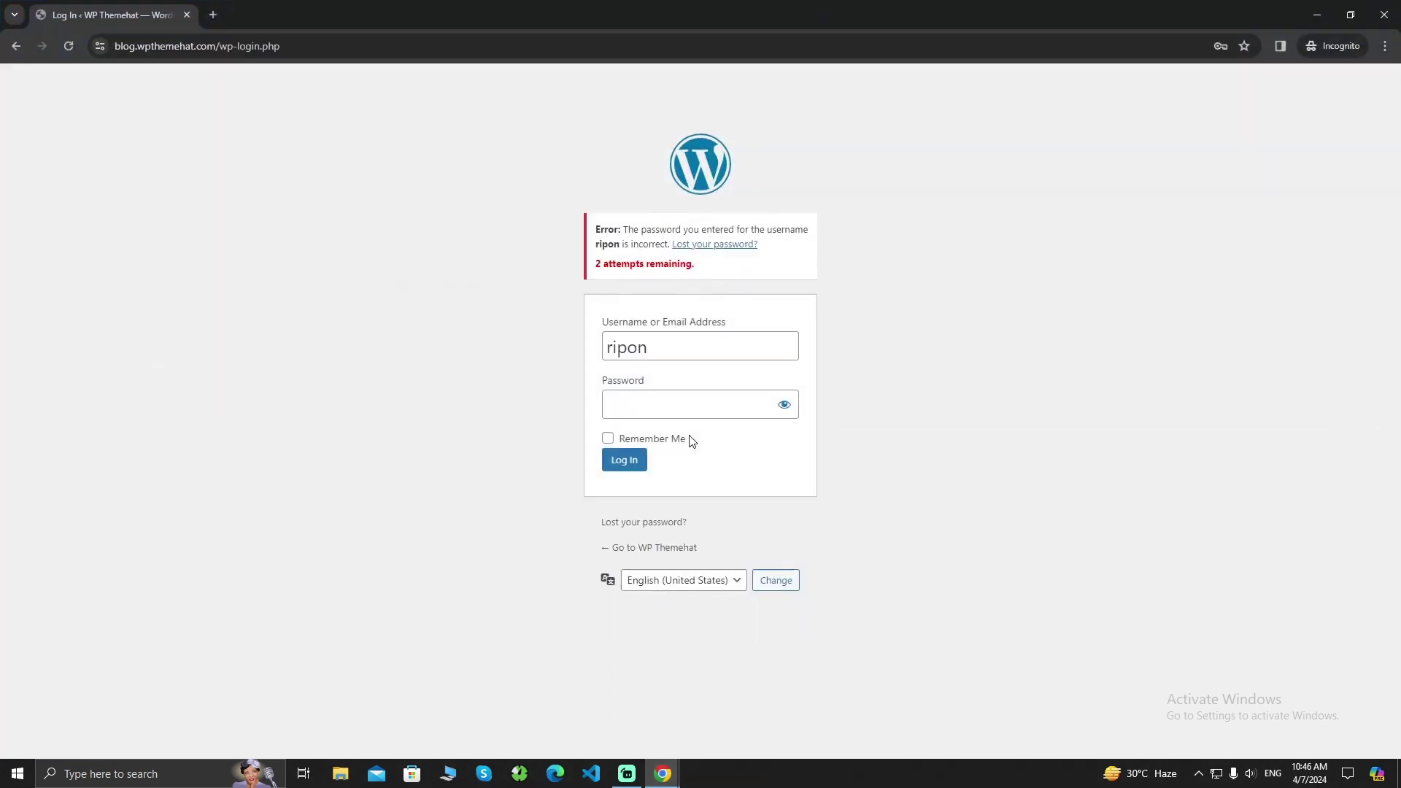
pyautogui.click(672, 343)
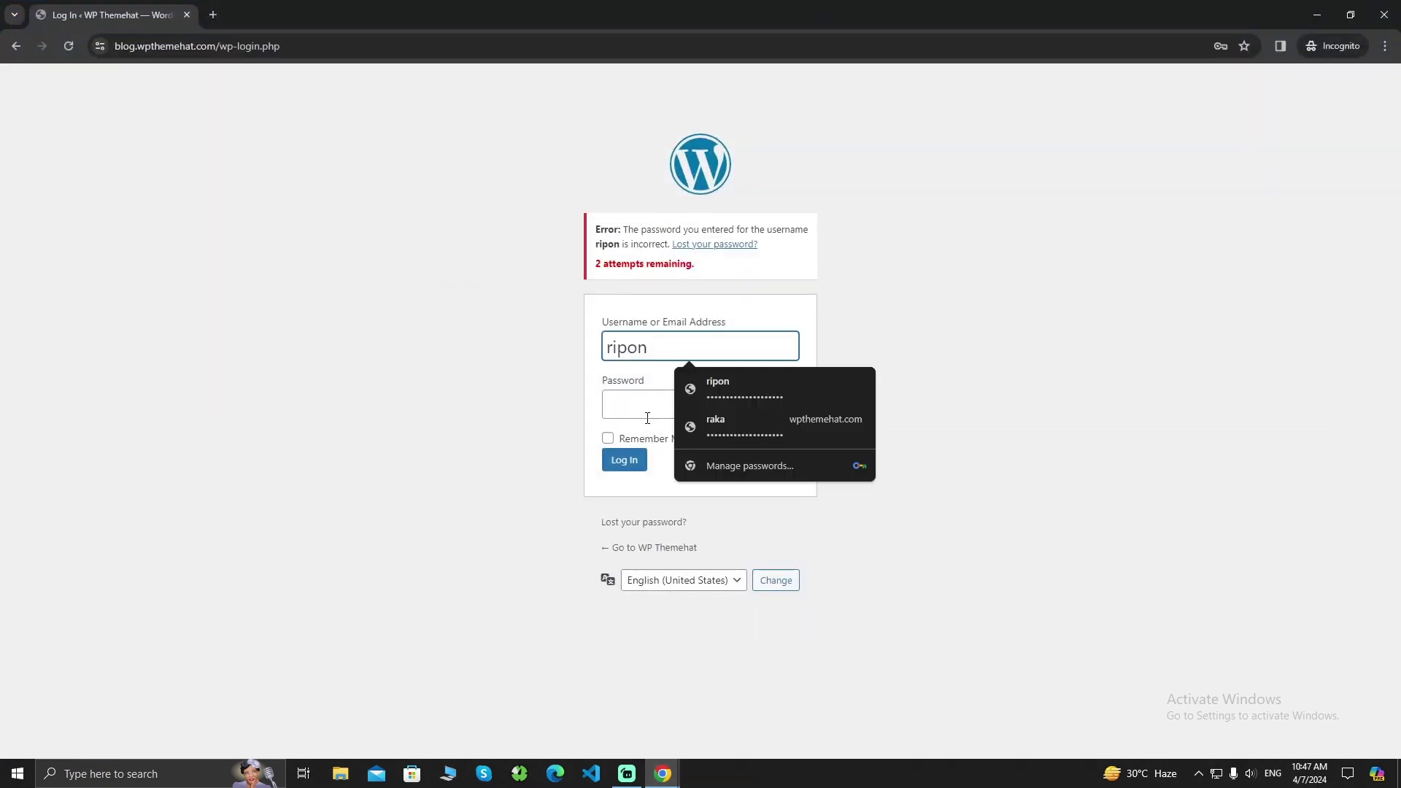
pyautogui.click(759, 391)
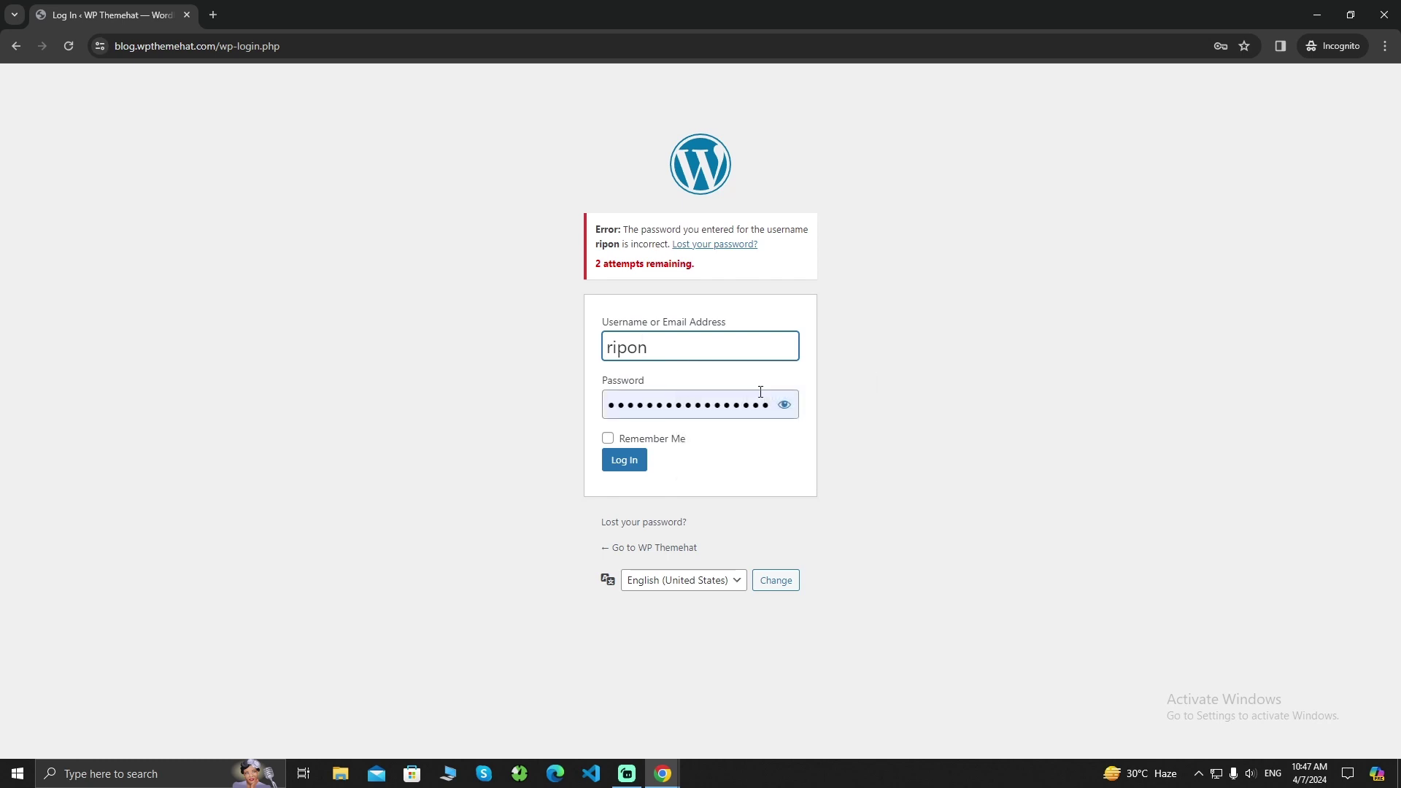
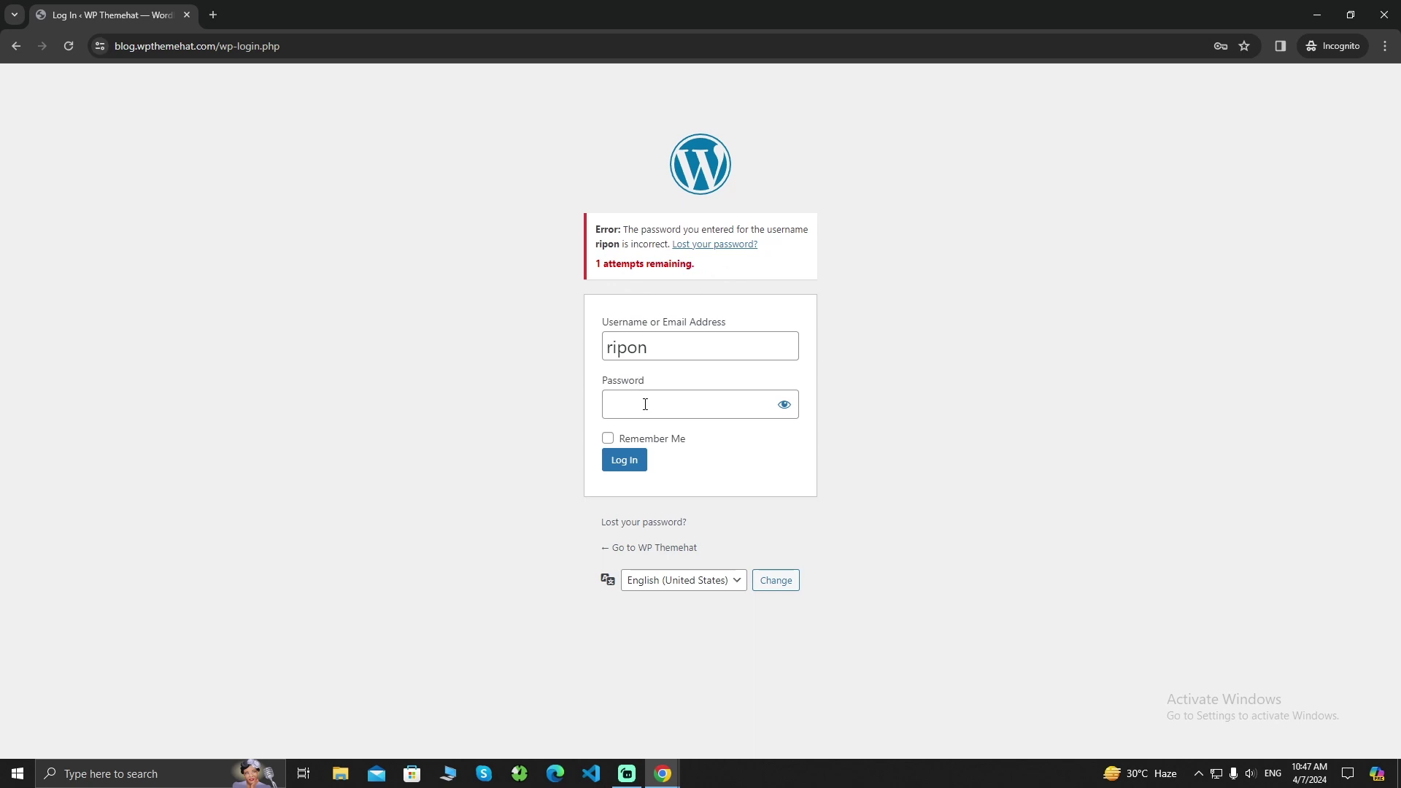
# Autofill the saved password, then overwrite its end with wrong characters for another failed attempt
pyautogui.click(644, 404)
pyautogui.click(737, 457)
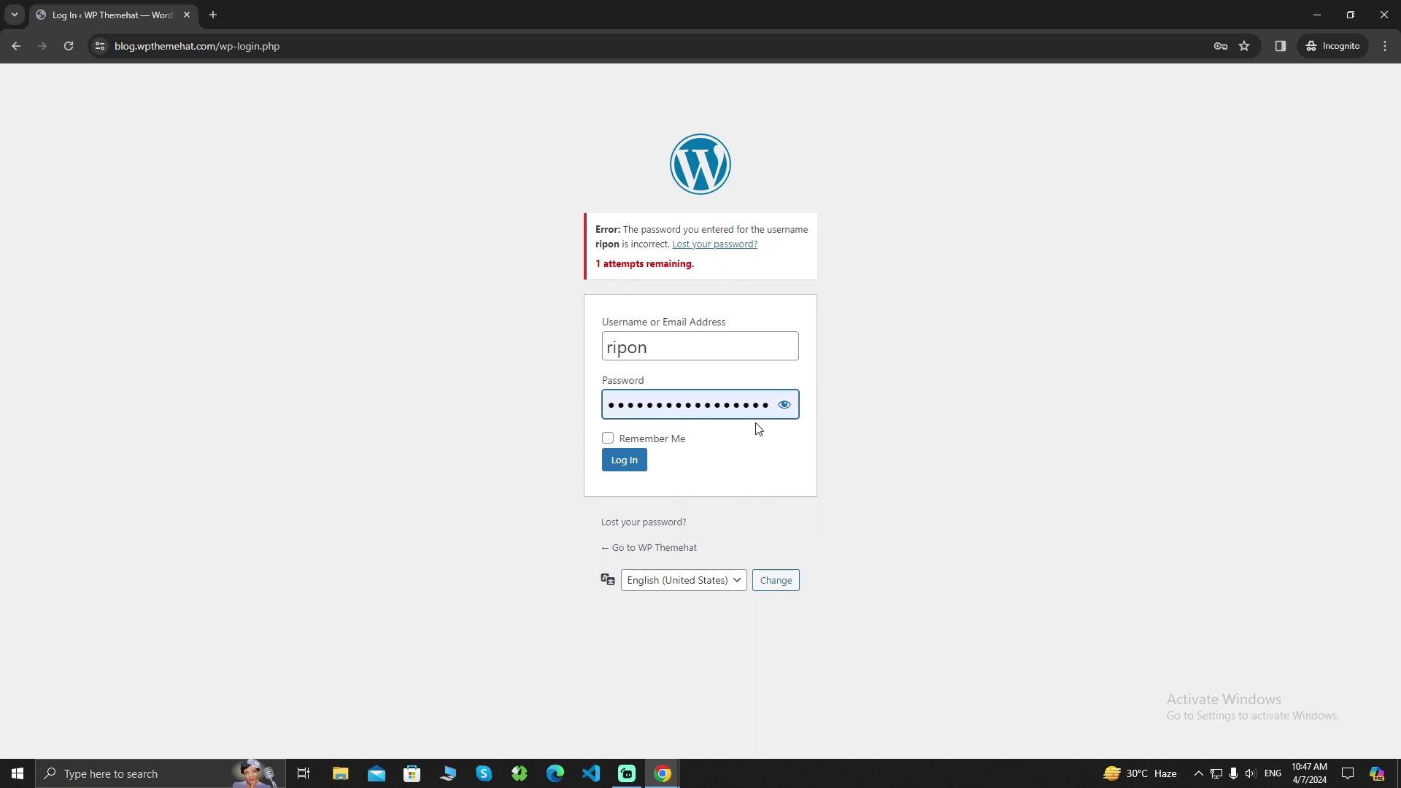
pyautogui.moveTo(673, 406); pyautogui.dragTo(937, 411)
pyautogui.write('*******')
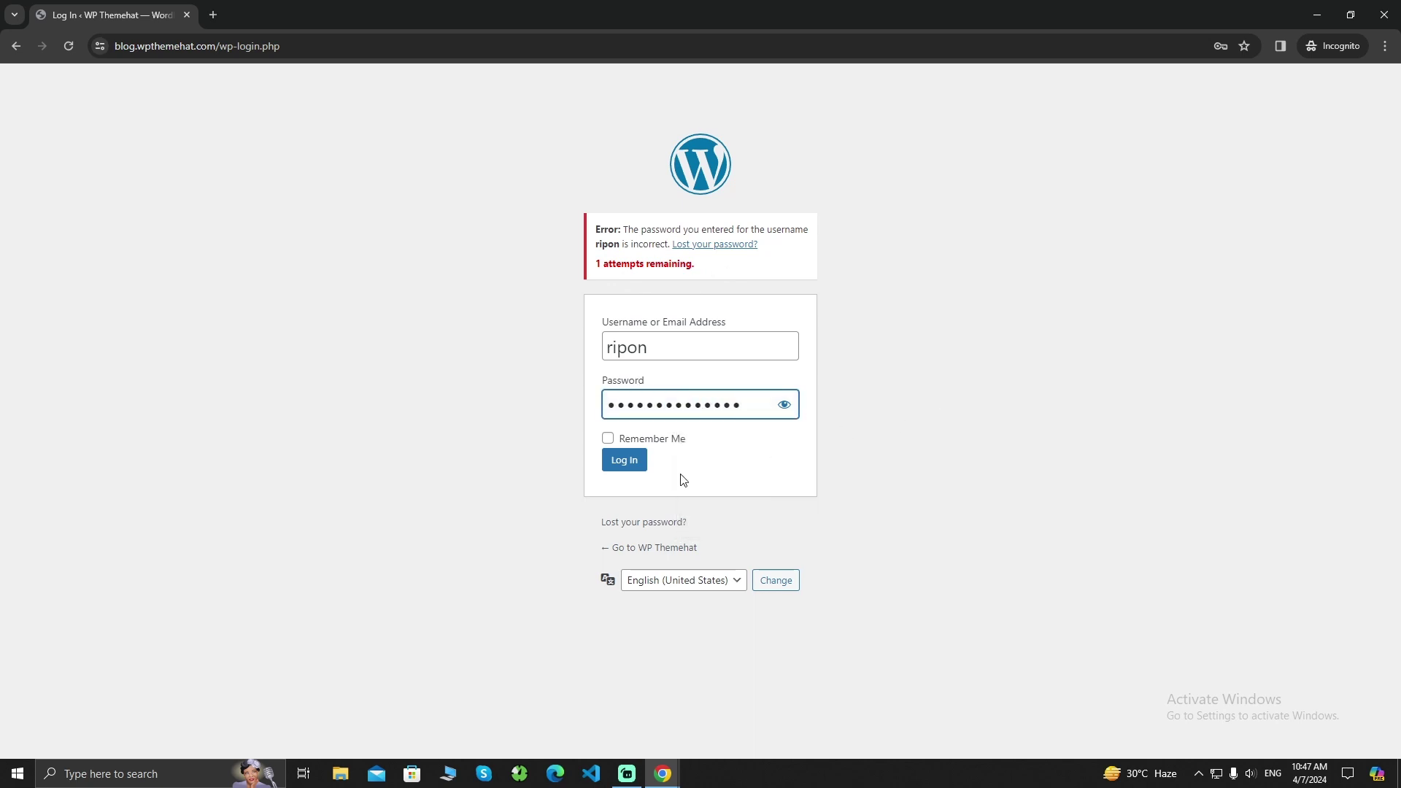
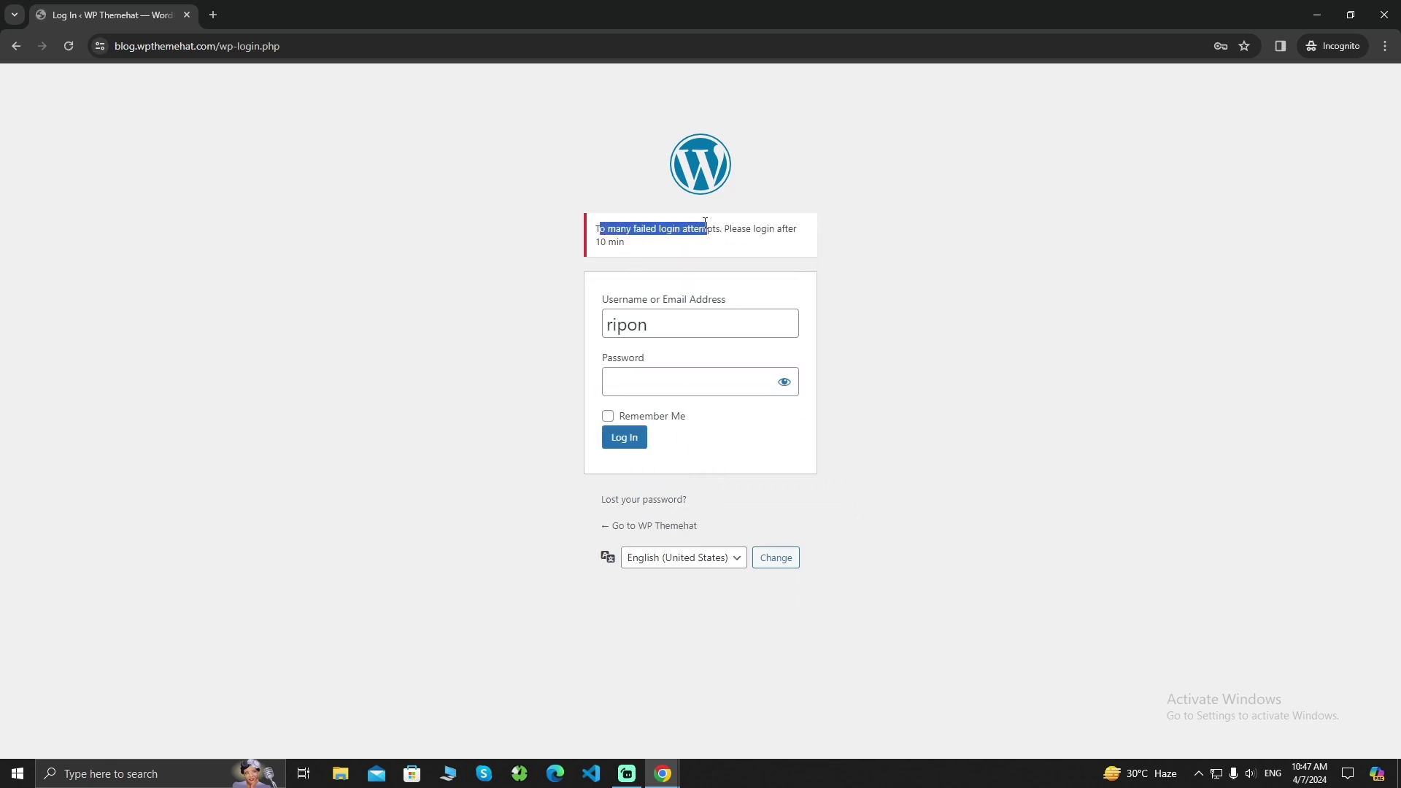
# Autofill the saved password and submit to confirm the login is still locked out
pyautogui.click(721, 225)
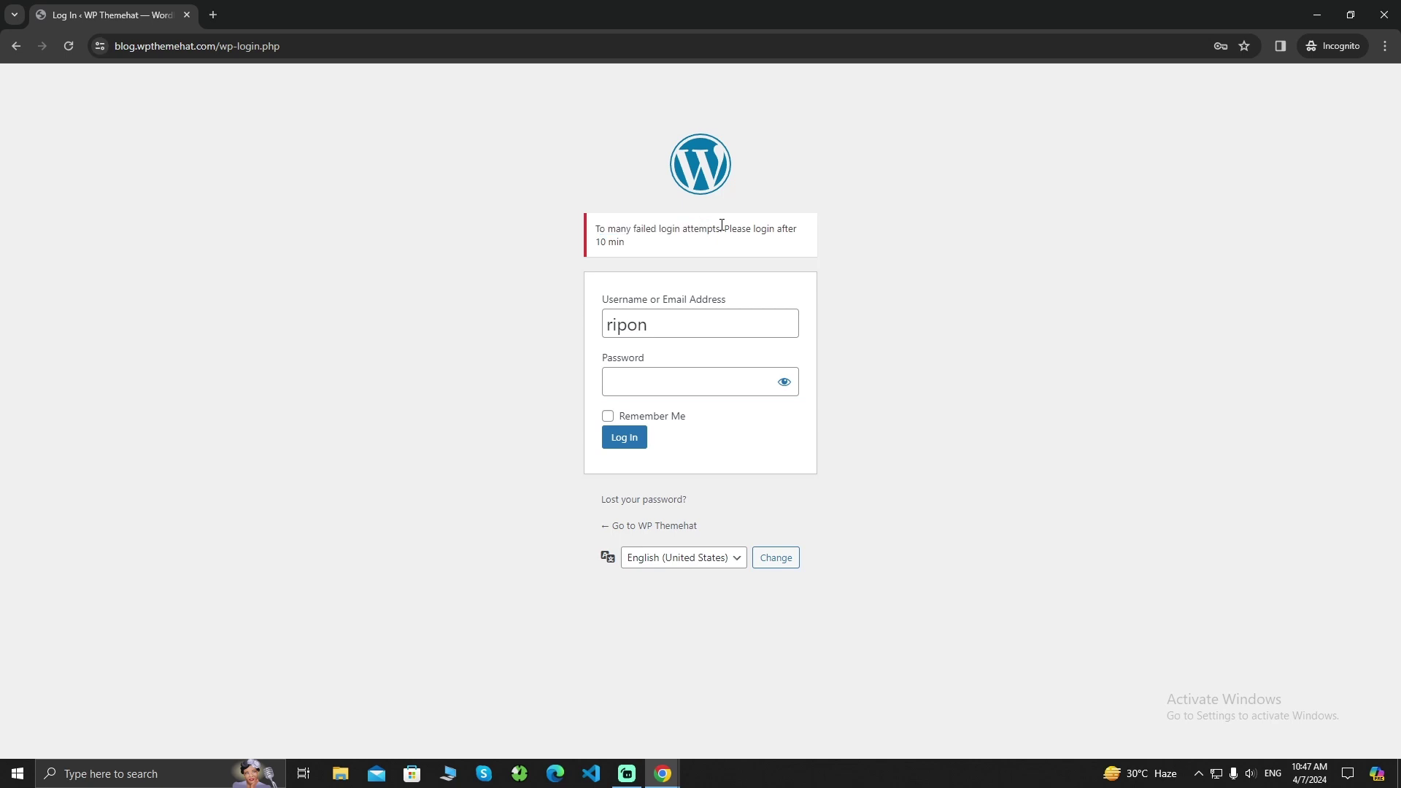
pyautogui.tripleClick(626, 250)
pyautogui.click(661, 258)
pyautogui.click(680, 381)
pyautogui.click(747, 431)
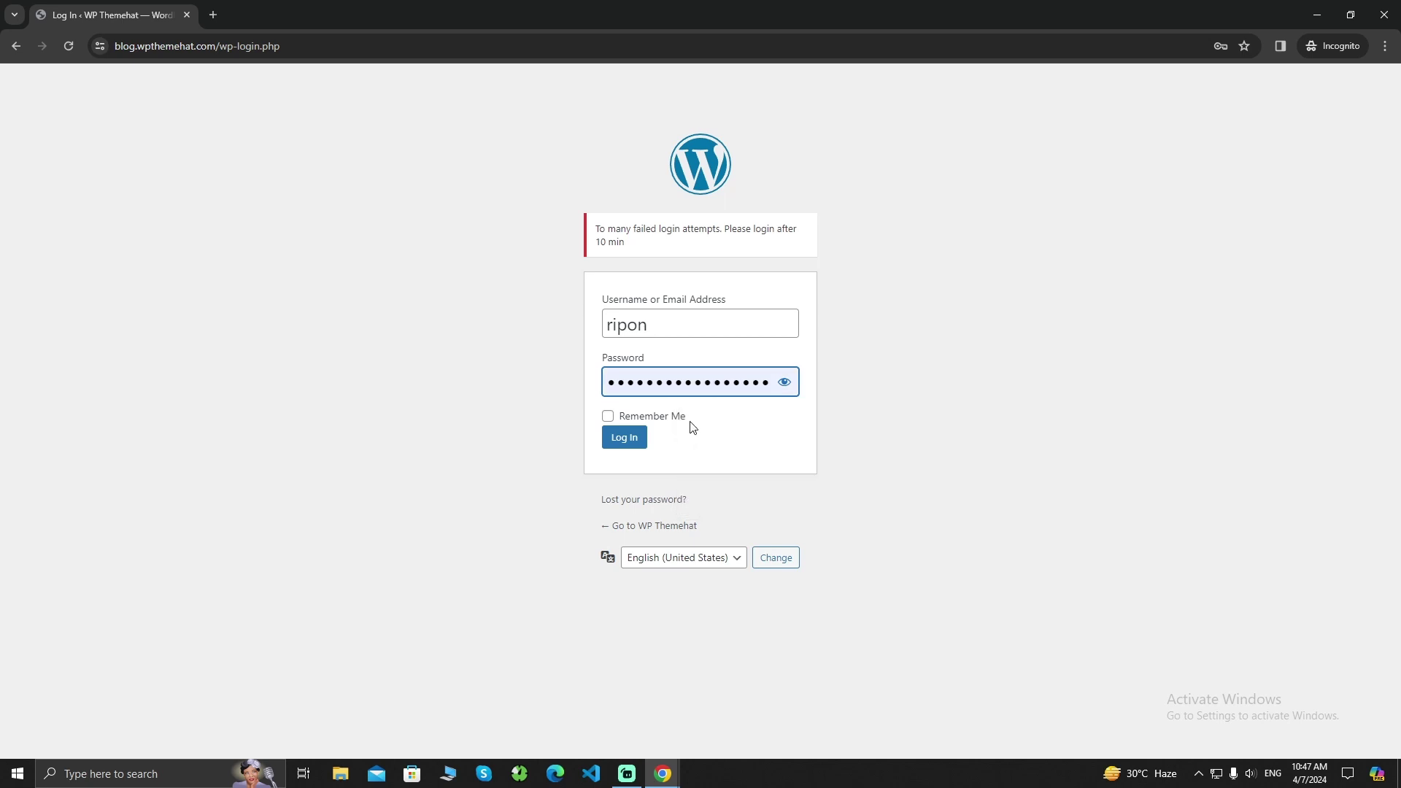
pyautogui.click(646, 435)
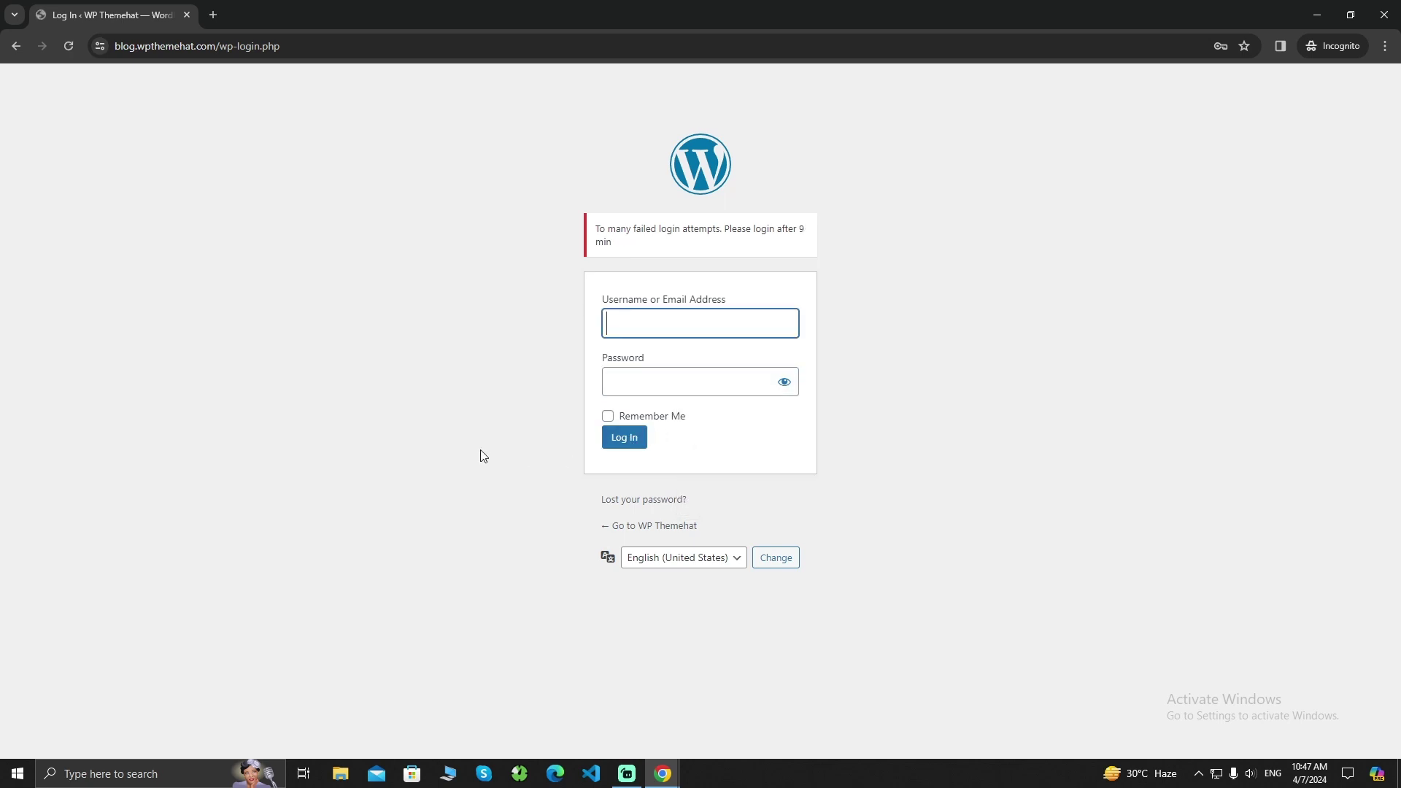
# Retry the saved login during the 9-minute lockout, then return to the Login Attempts settings (limit 4, 10 minutes)
pyautogui.click(613, 323)
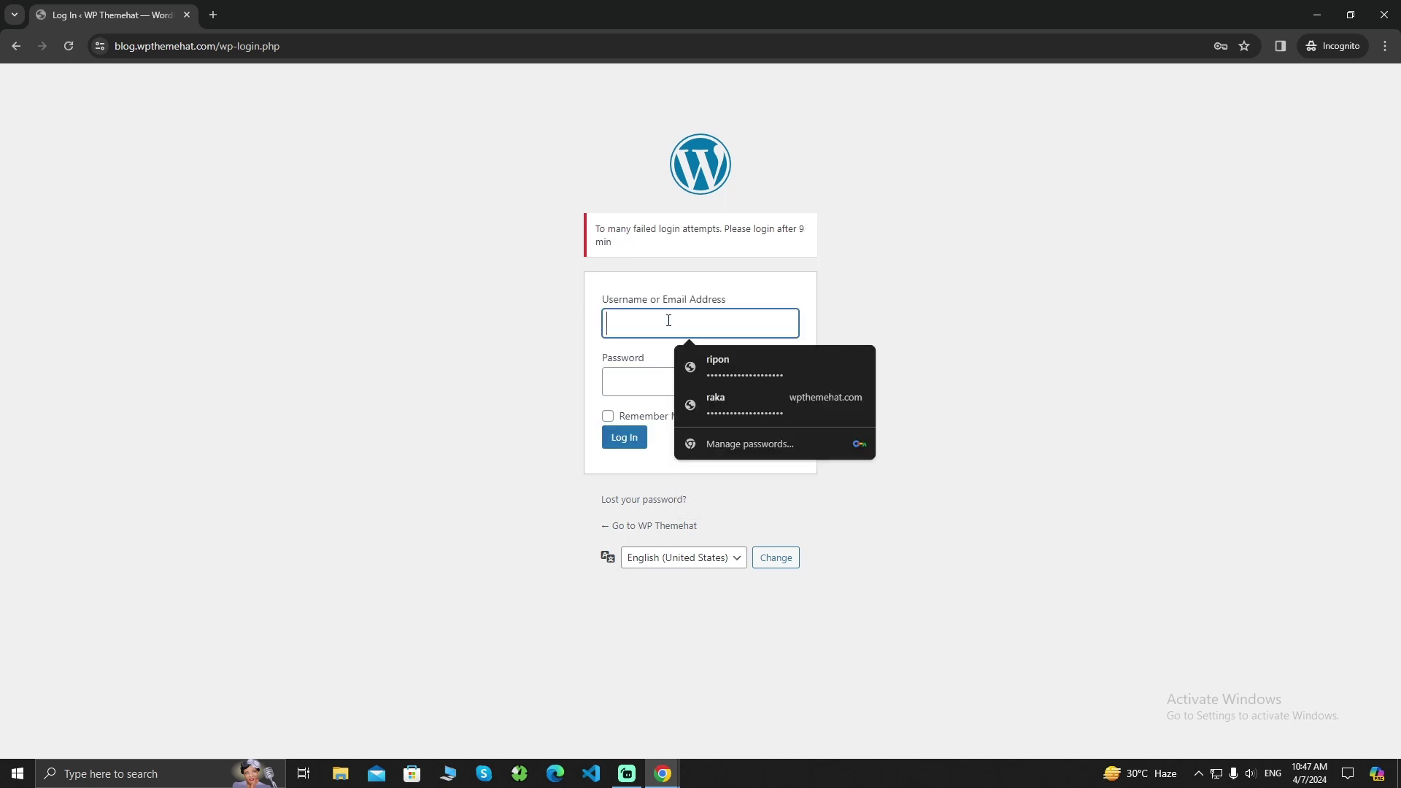
pyautogui.click(725, 353)
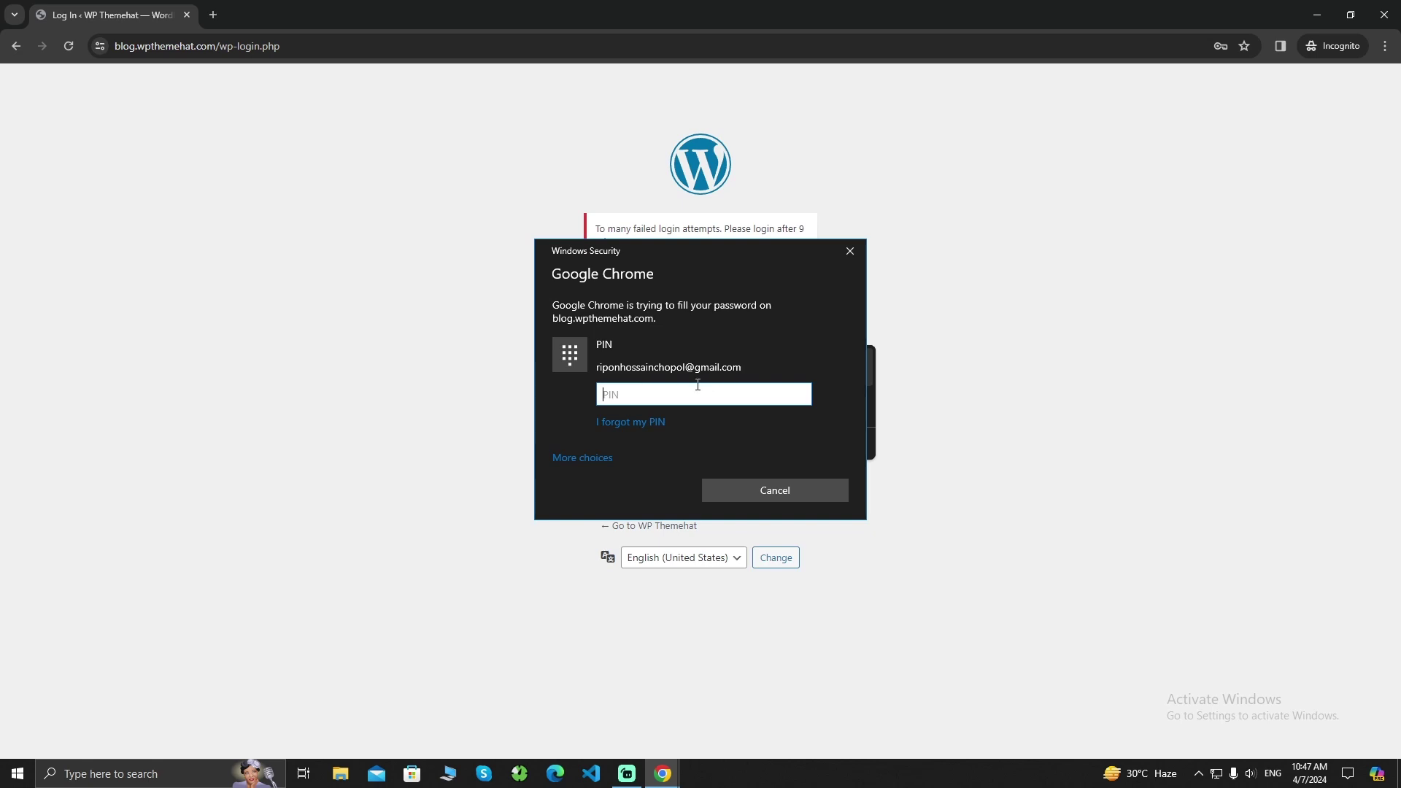
pyautogui.write('*****')
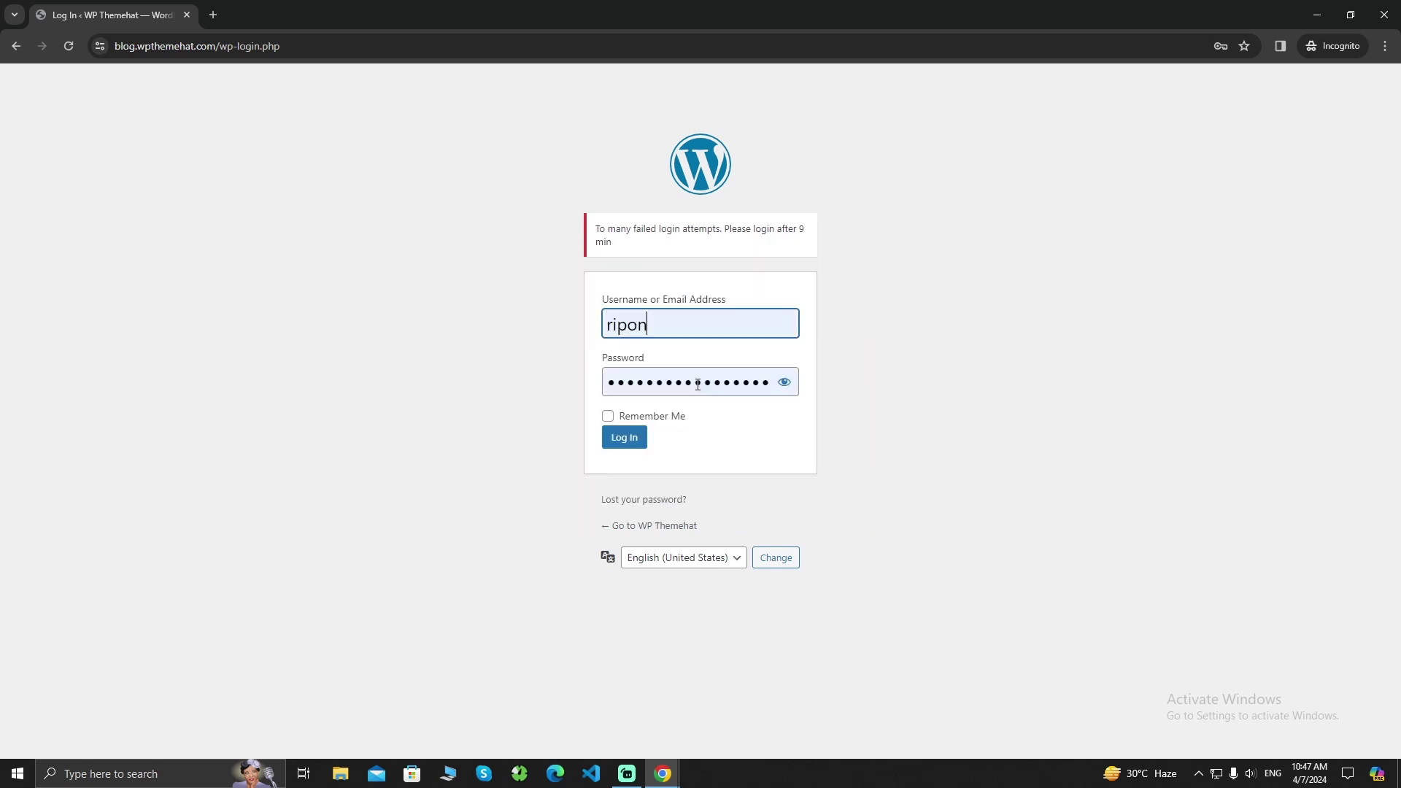
pyautogui.click(613, 440)
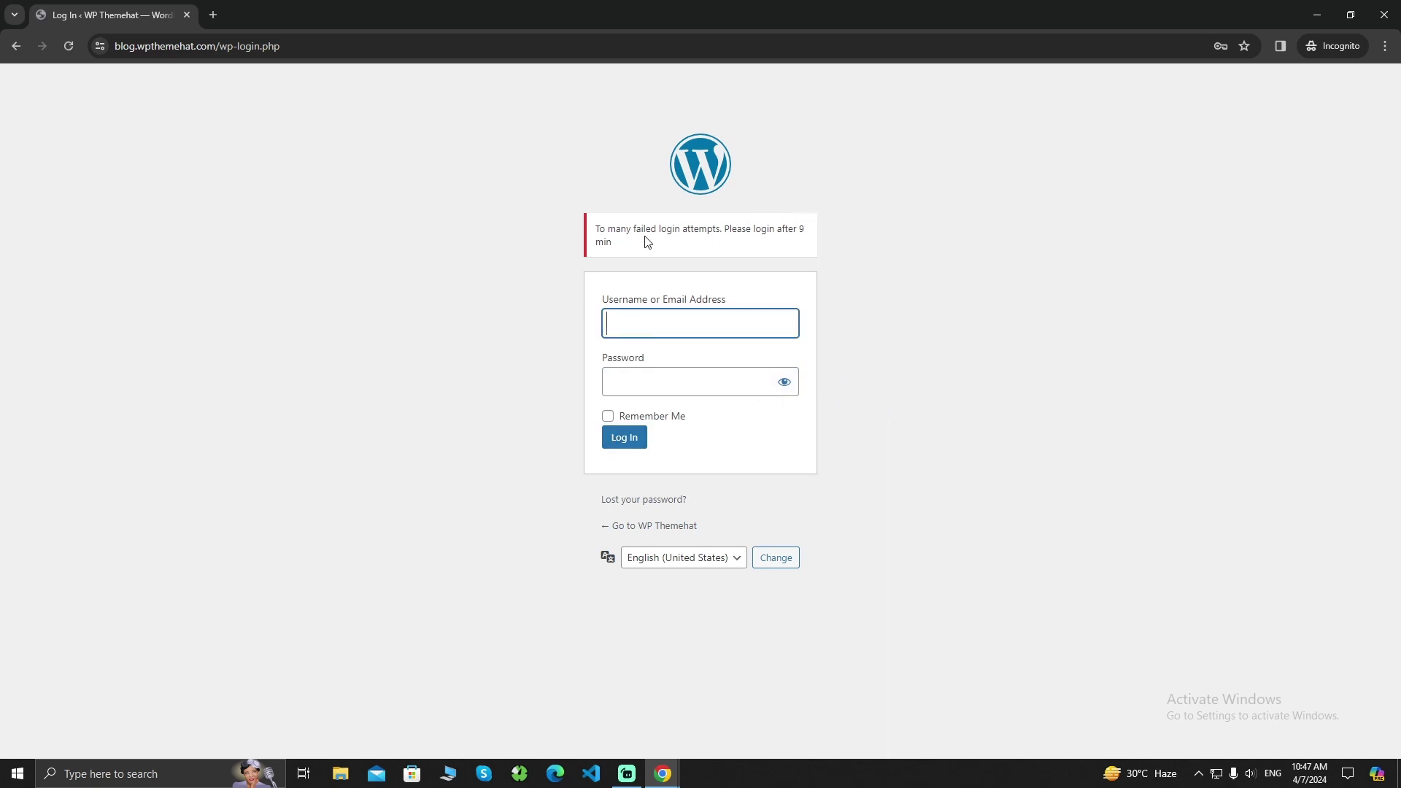
pyautogui.click(1317, 15)
pyautogui.click(577, 434)
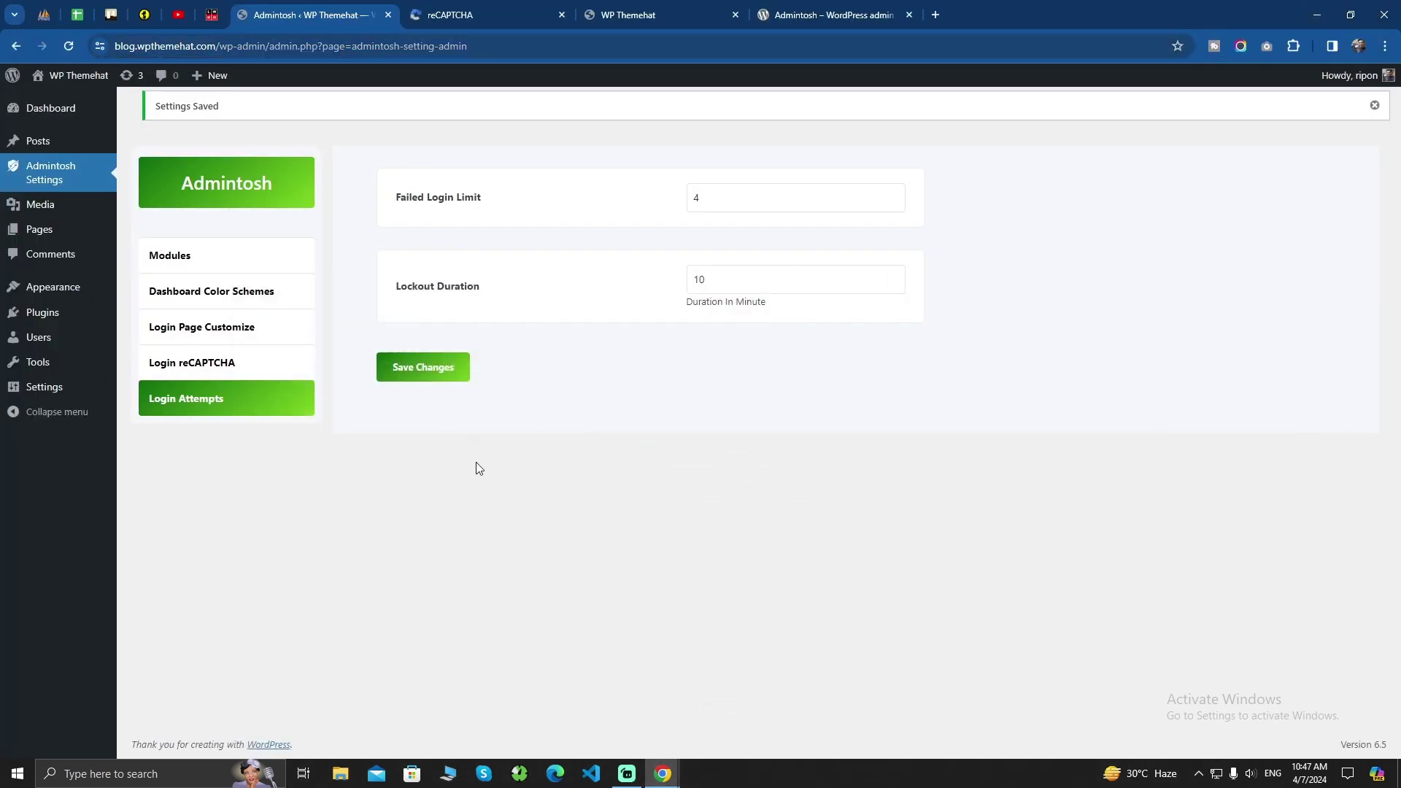